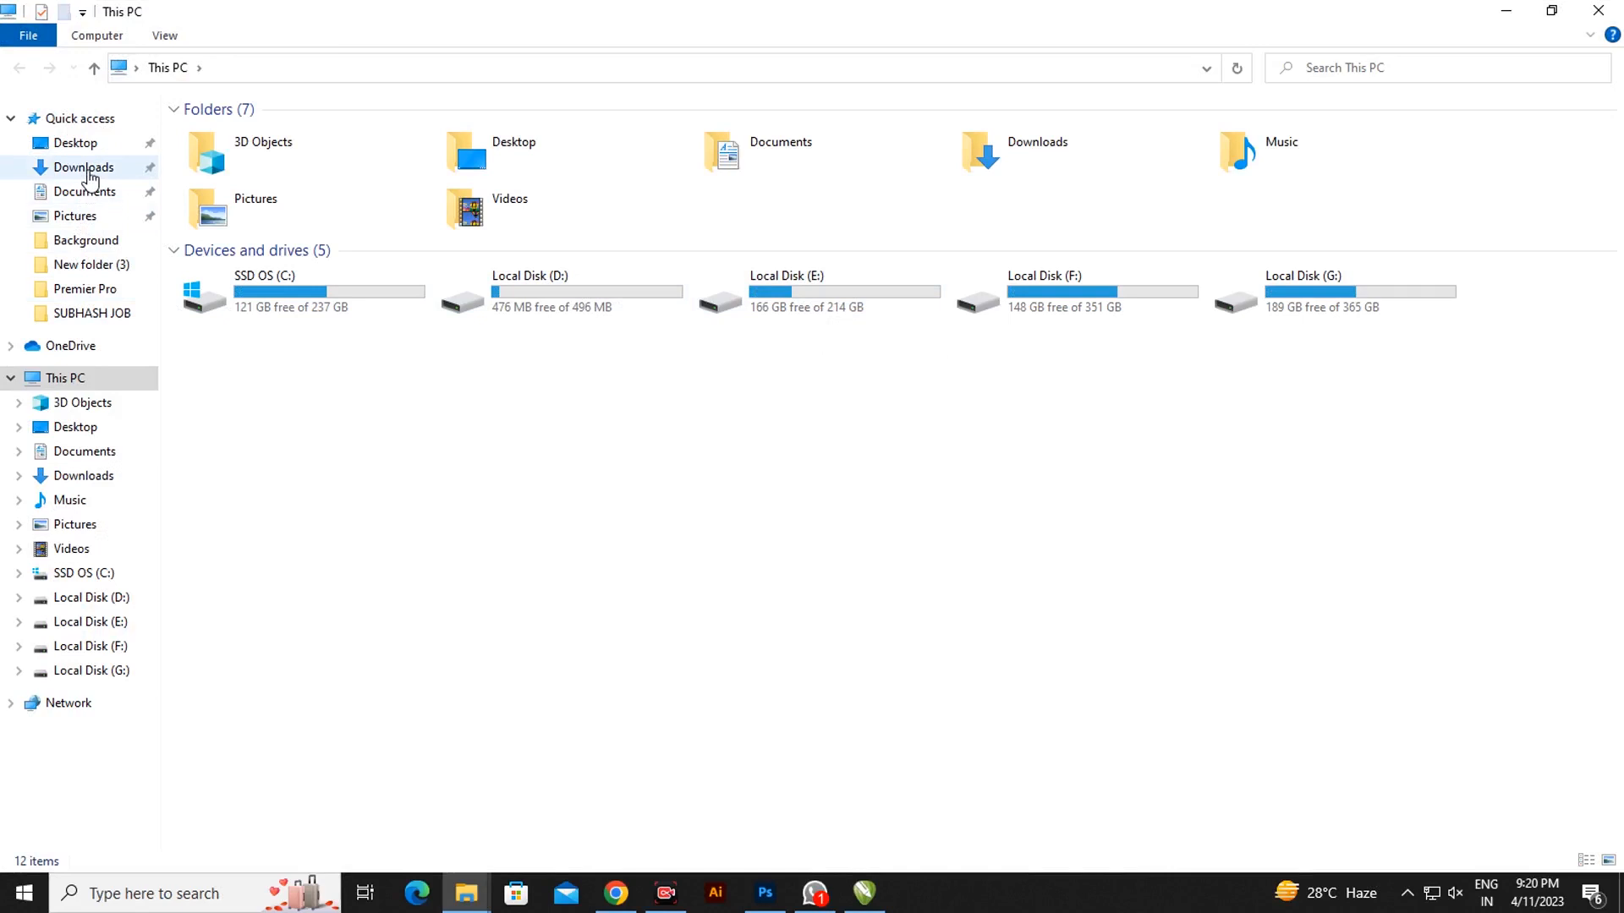
# - Go to the Downloads folder and bring up the context menu for the 12-4-23 archive
pyautogui.click(91, 168)
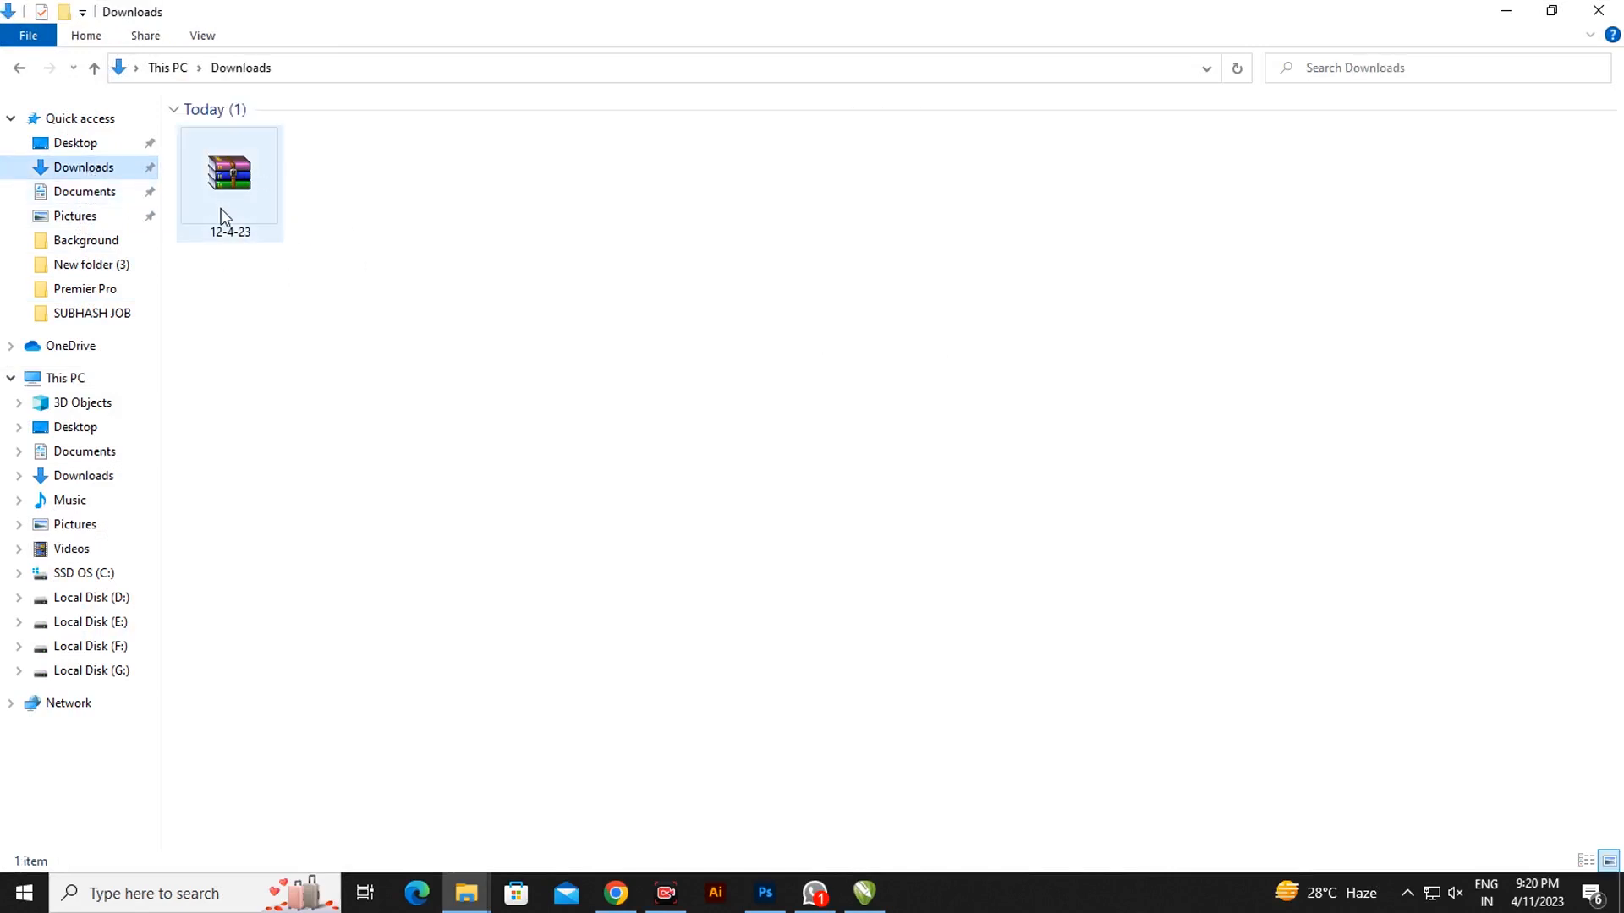
pyautogui.click(229, 187)
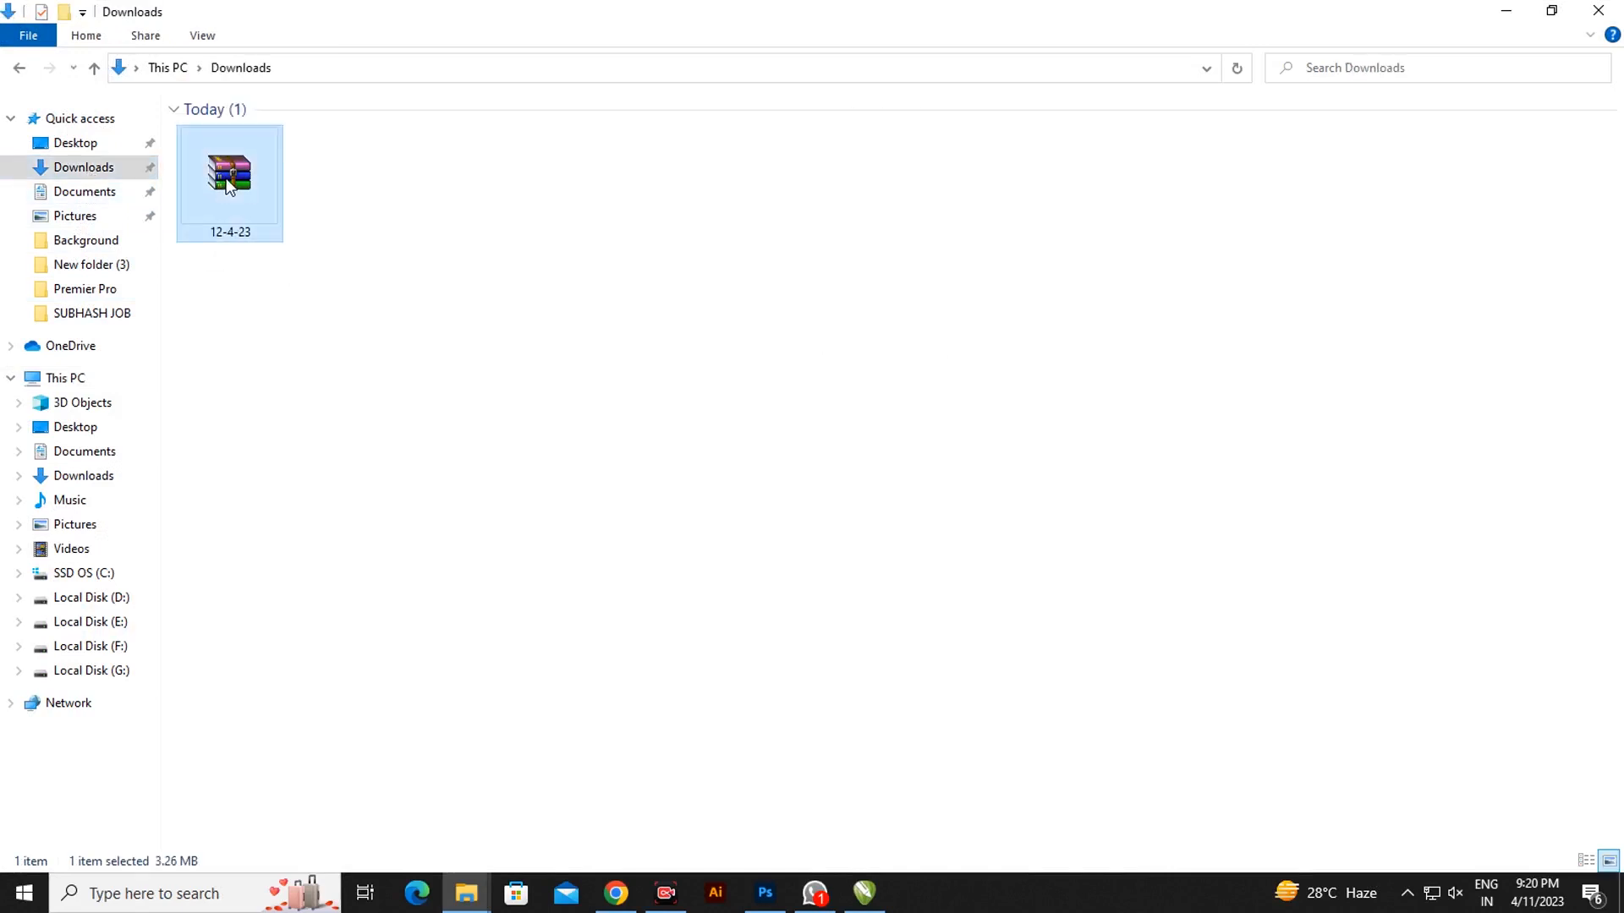
pyautogui.rightClick(227, 180)
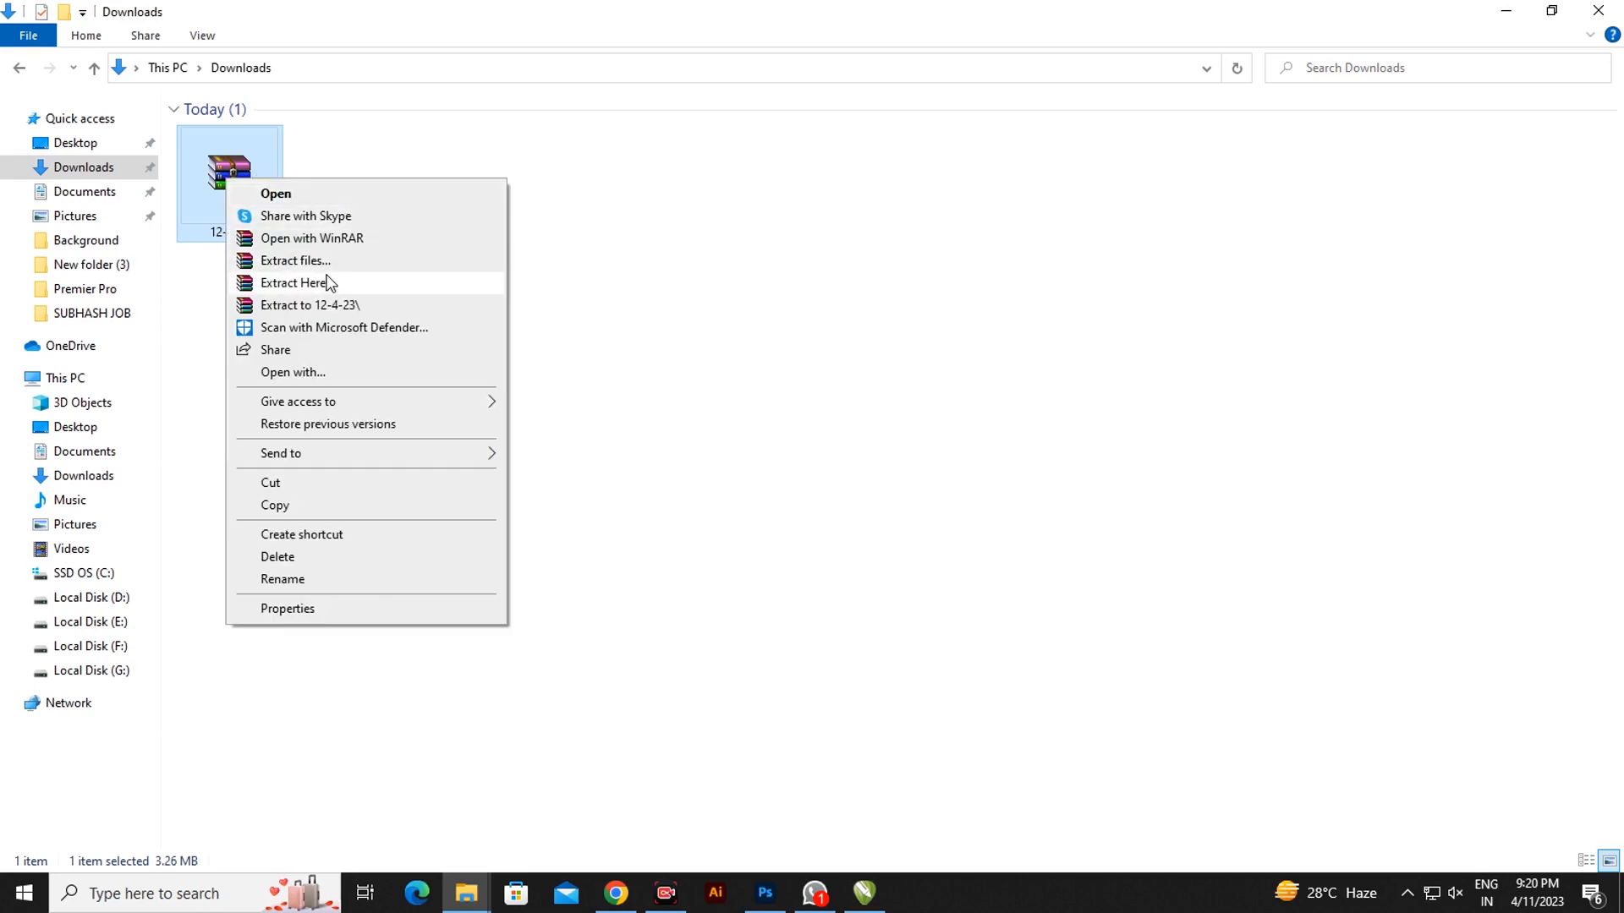
# - Extract the 12-4-23 archive here using its password, then select the extracted silver file
pyautogui.click(310, 284)
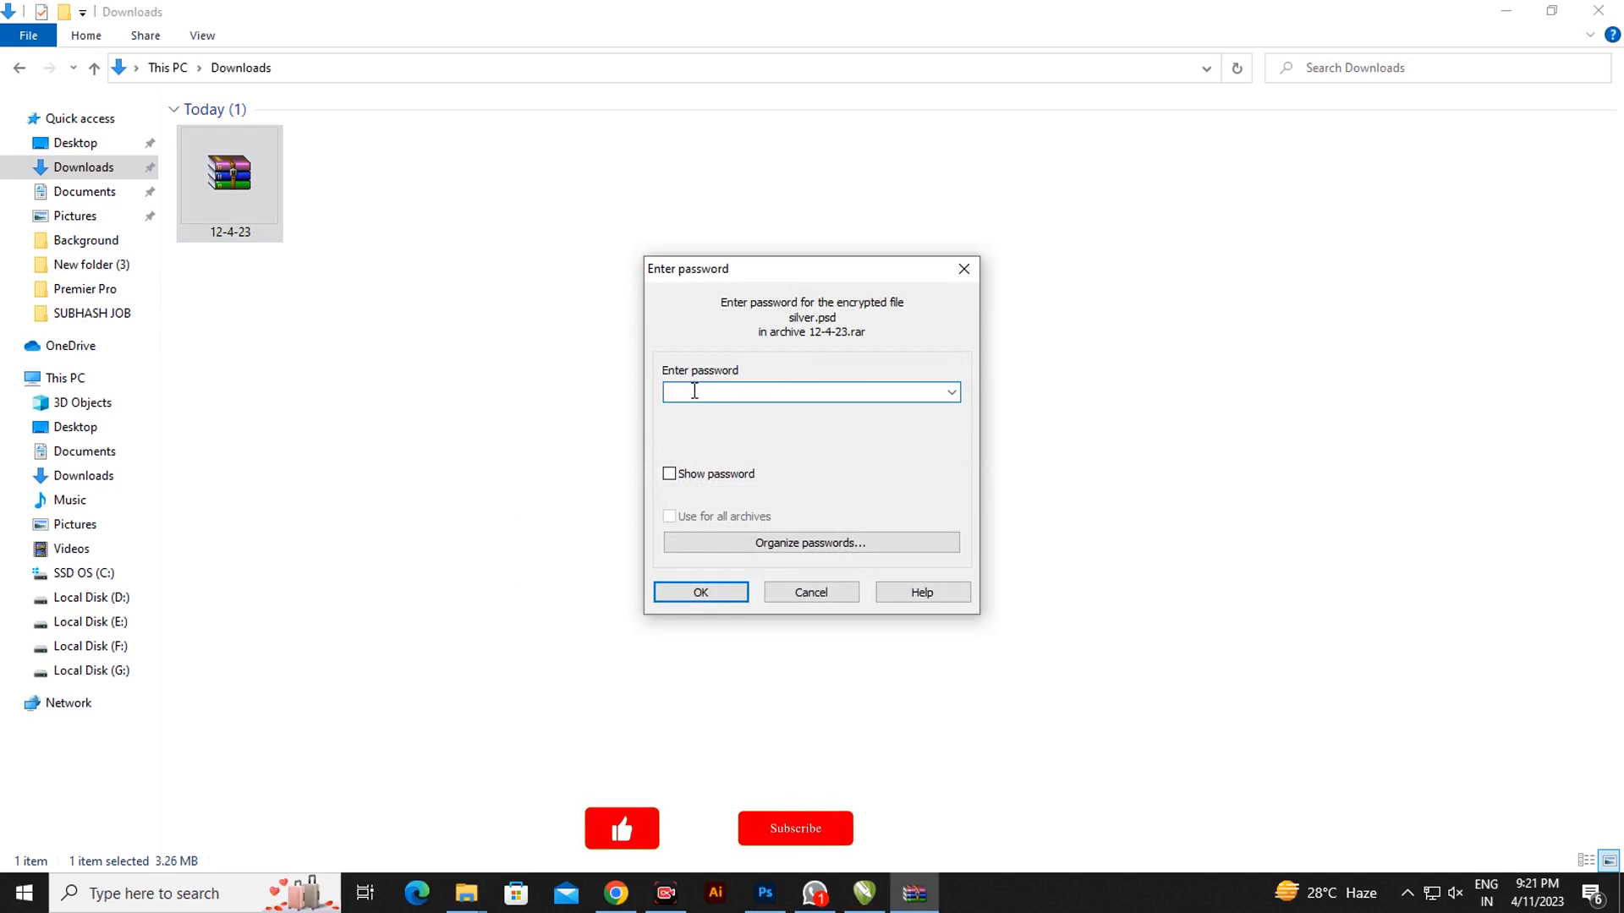
pyautogui.write('123')
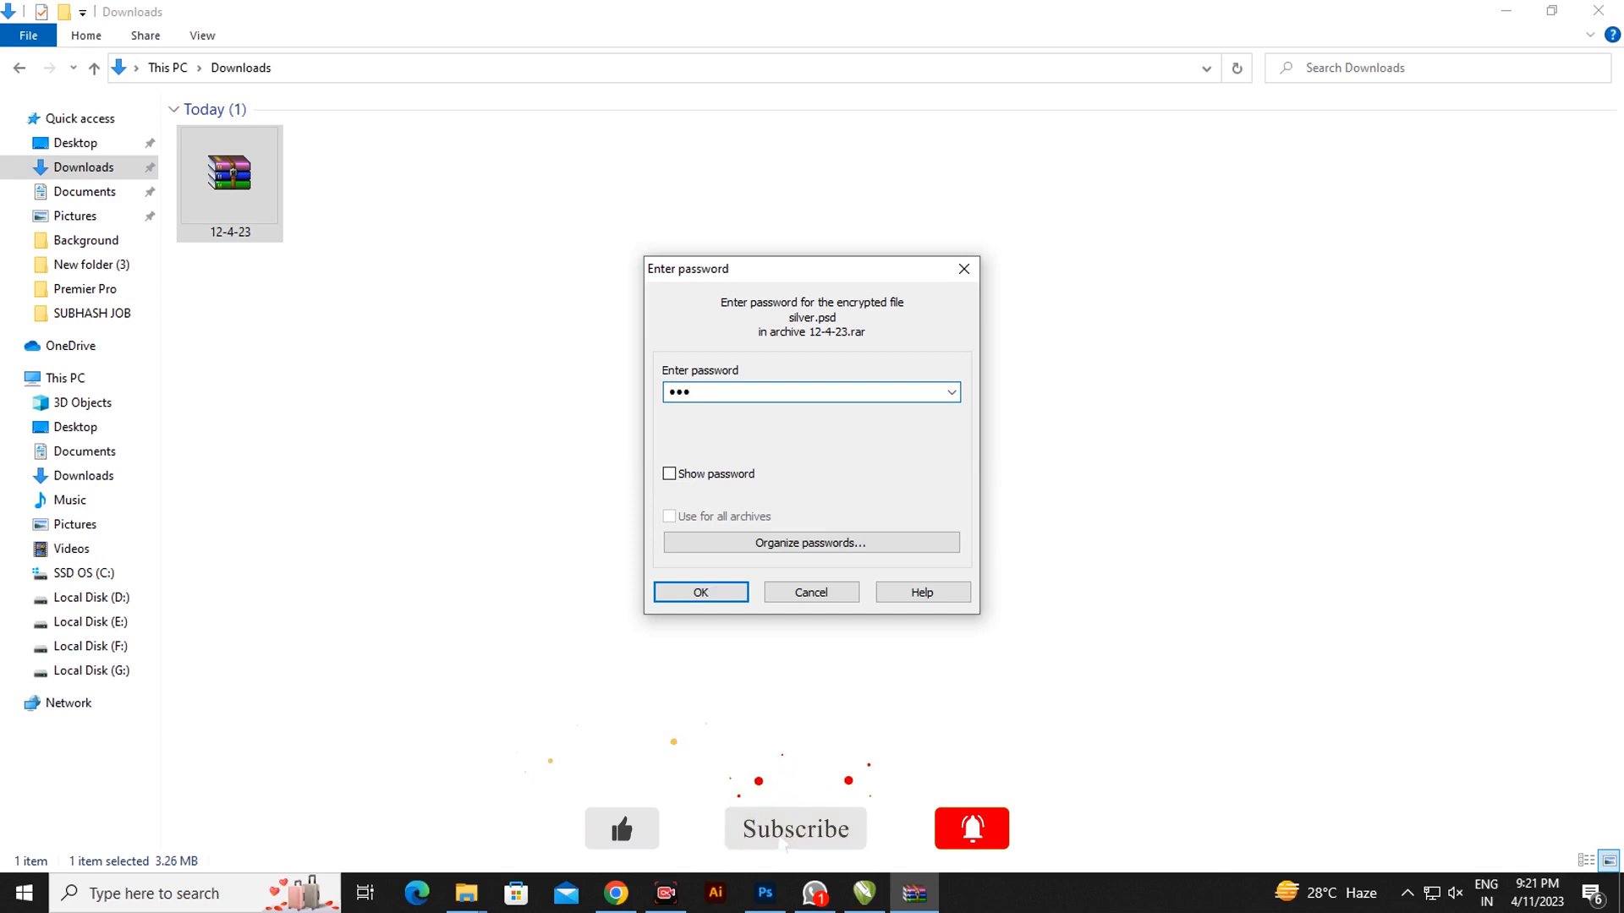
pyautogui.write('4')
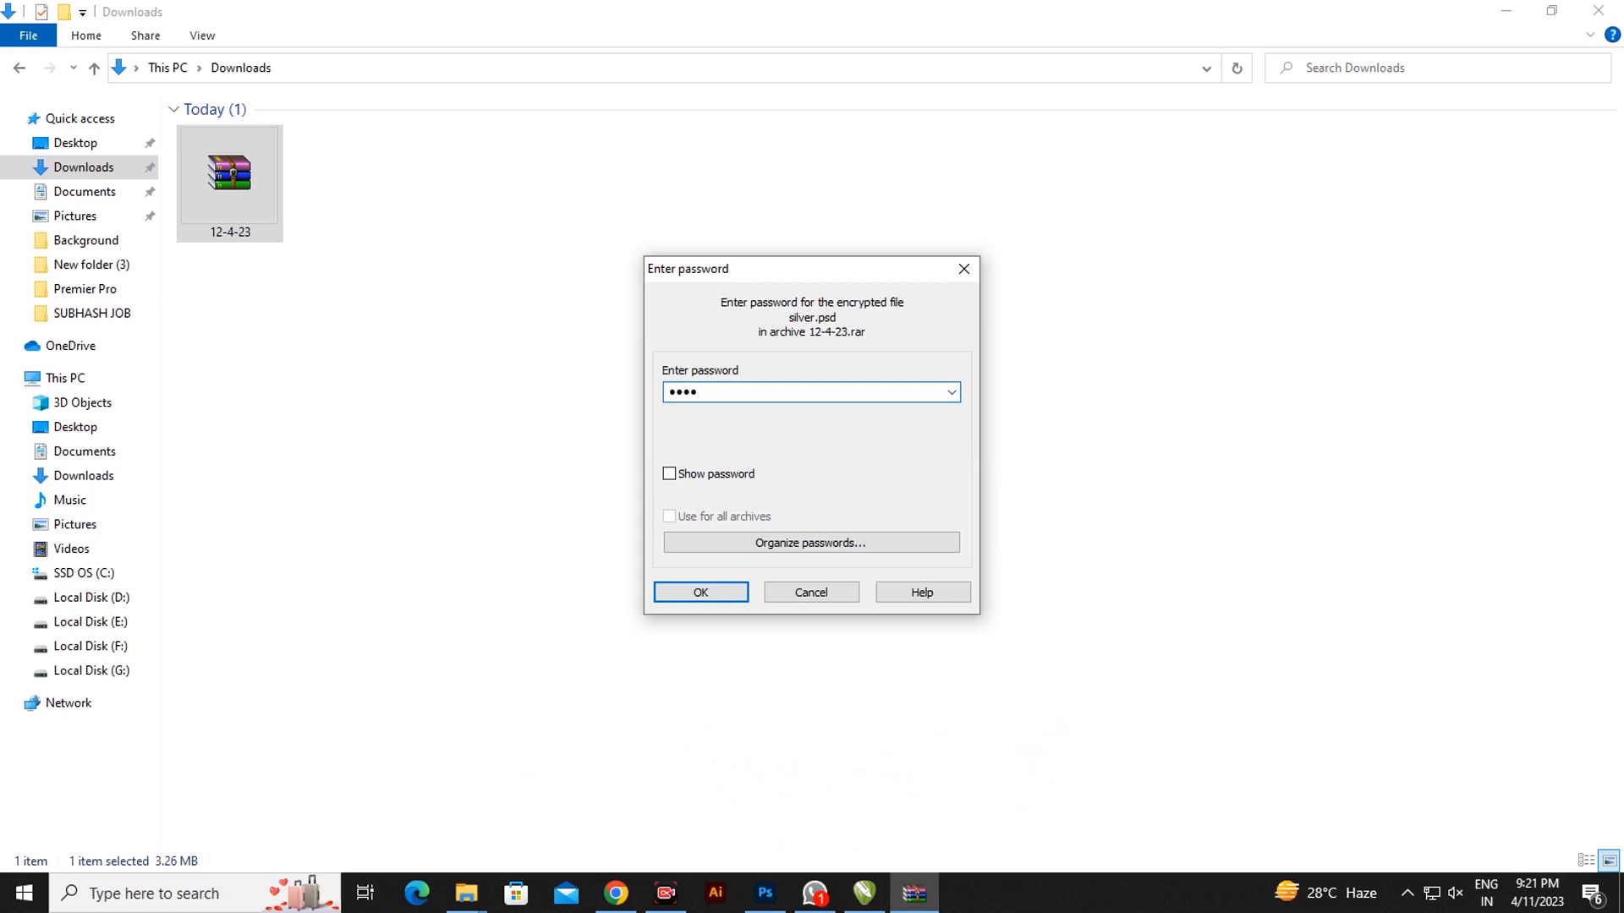
pyautogui.write('56')
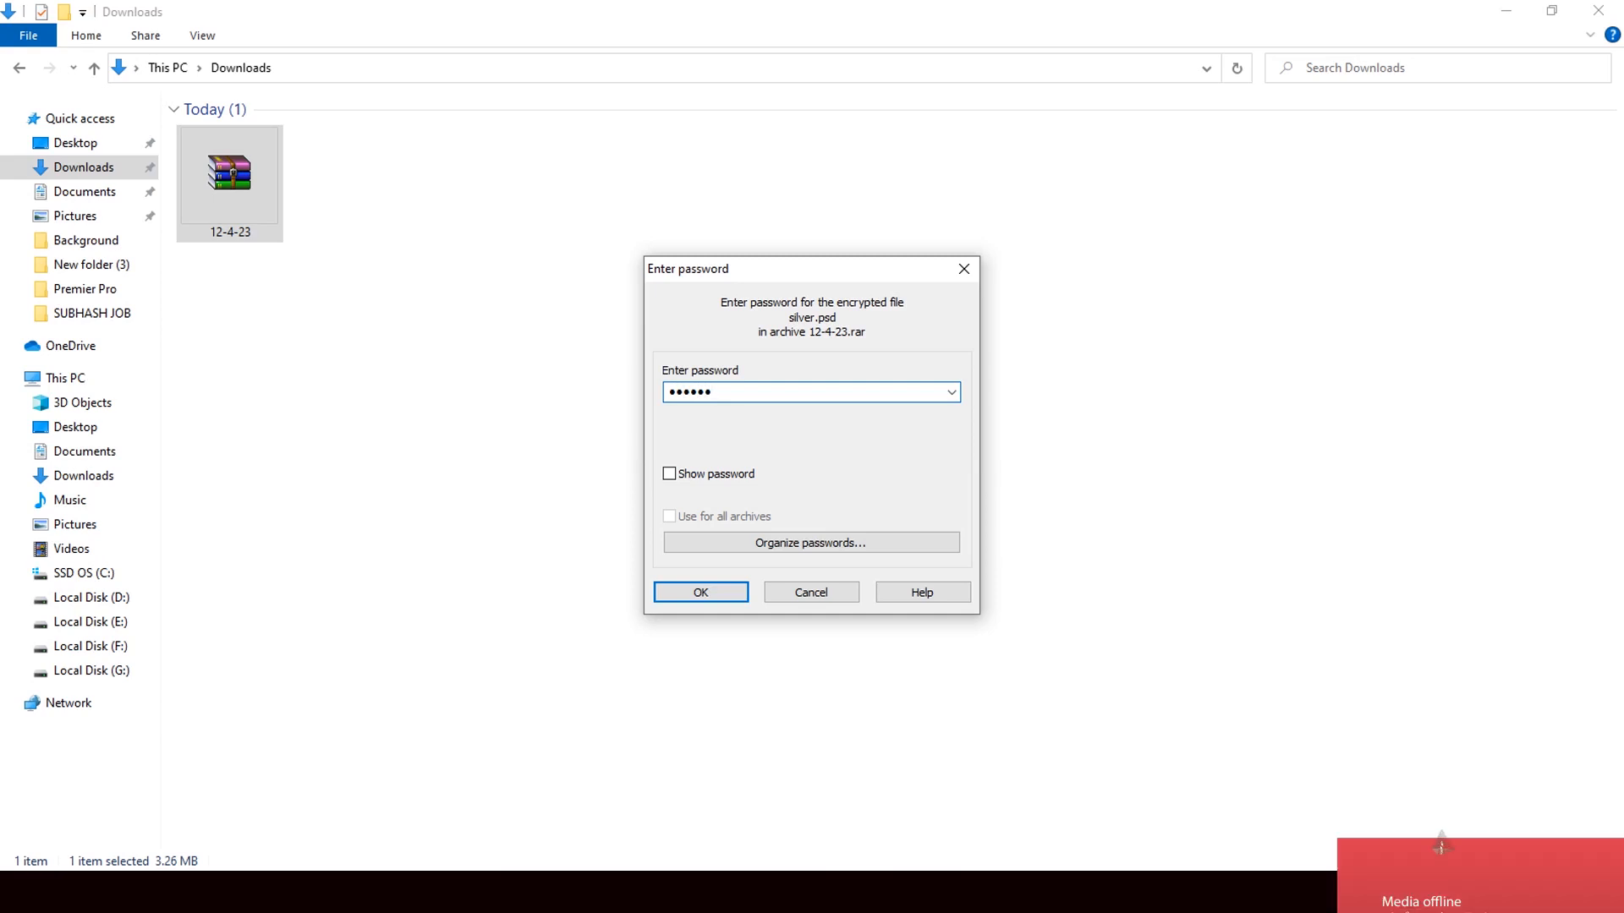
pyautogui.write('78')
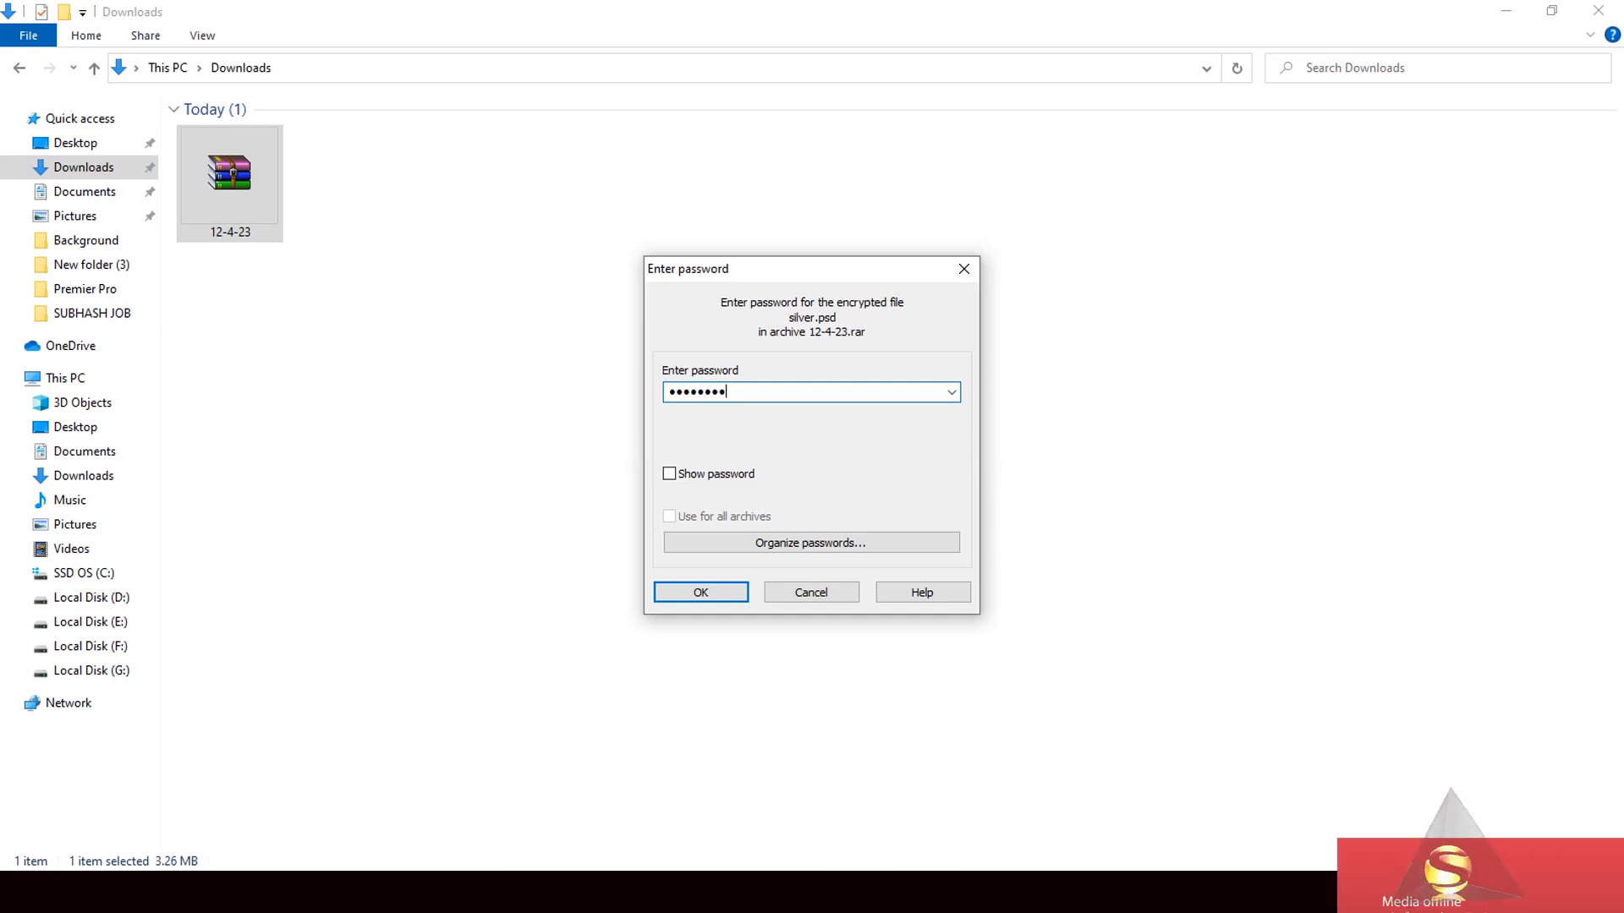
pyautogui.moveTo(727, 392); pyautogui.dragTo(652, 421)
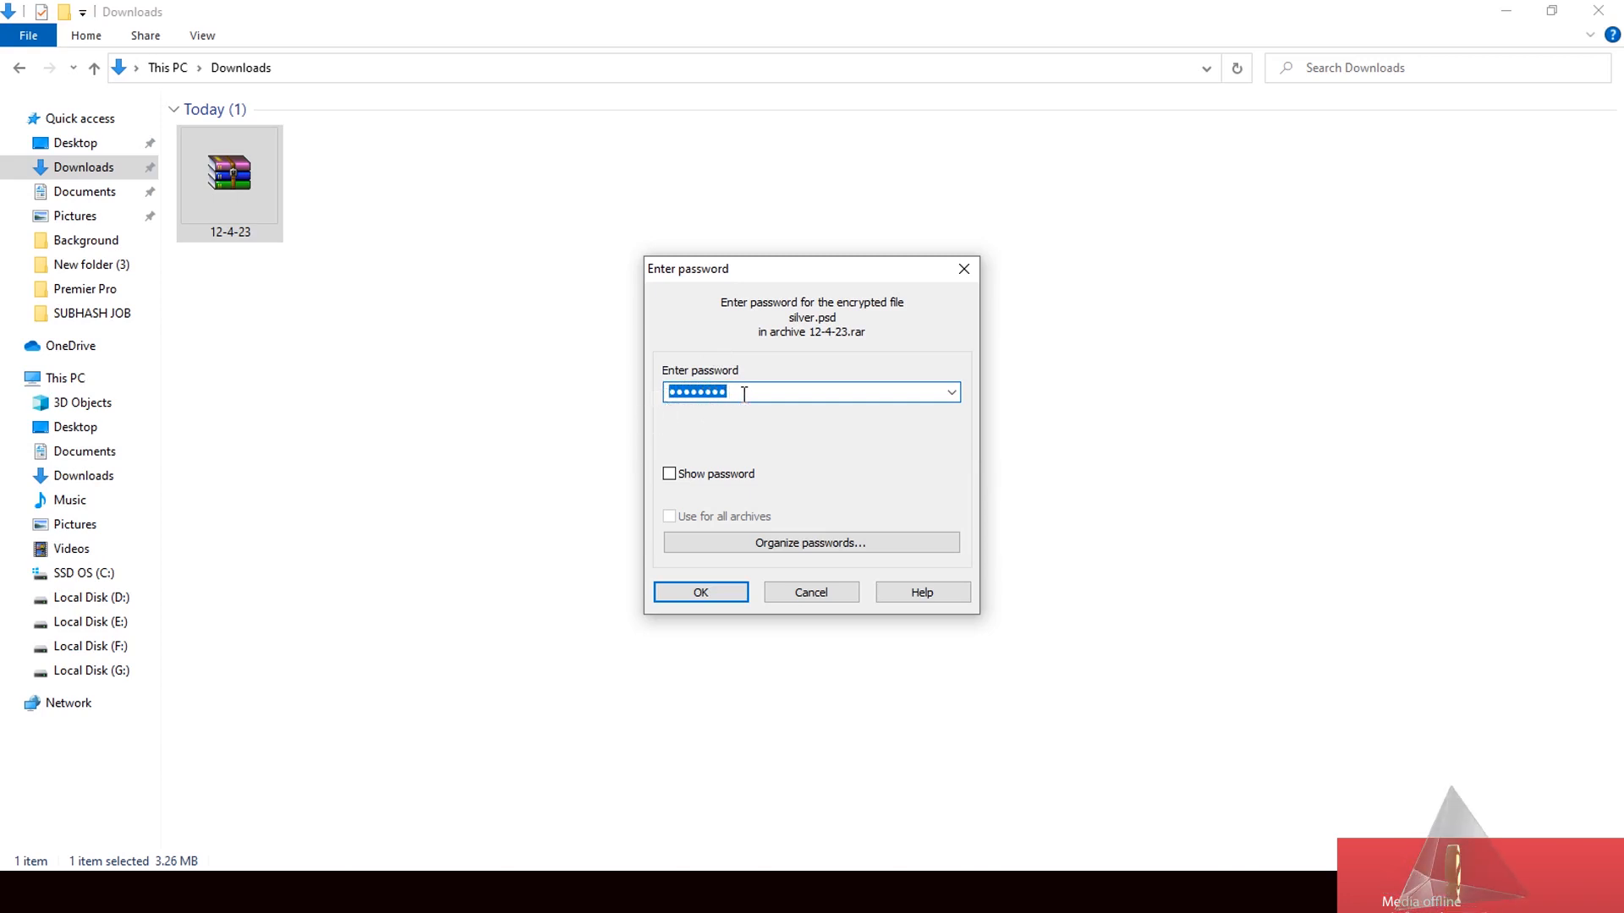
pyautogui.moveTo(744, 394); pyautogui.dragTo(664, 398)
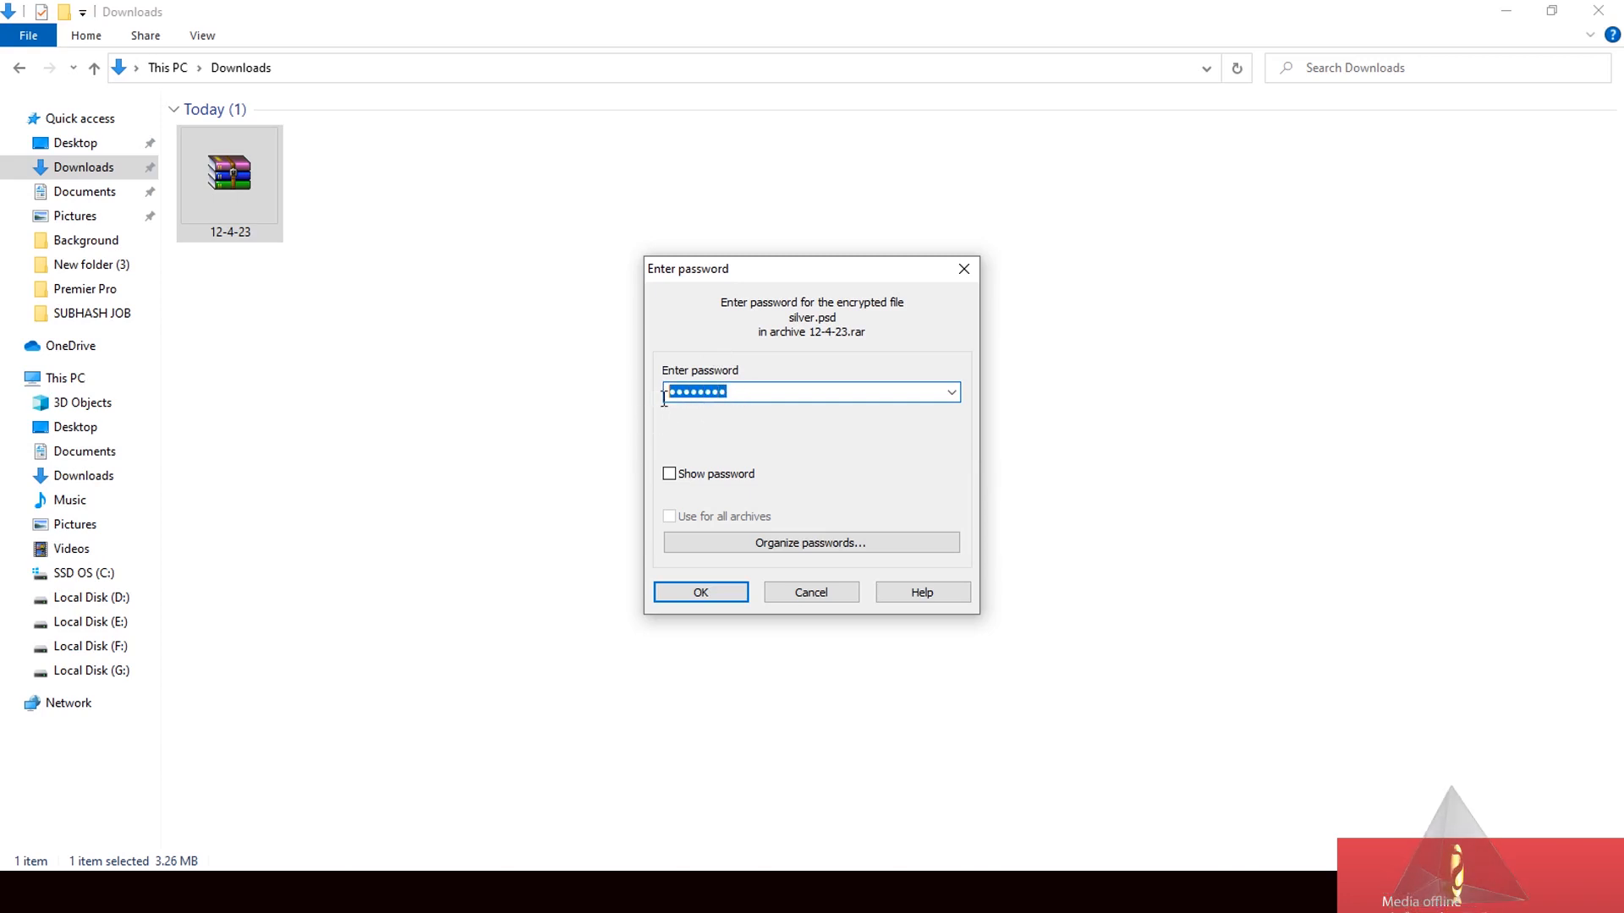
pyautogui.click(719, 592)
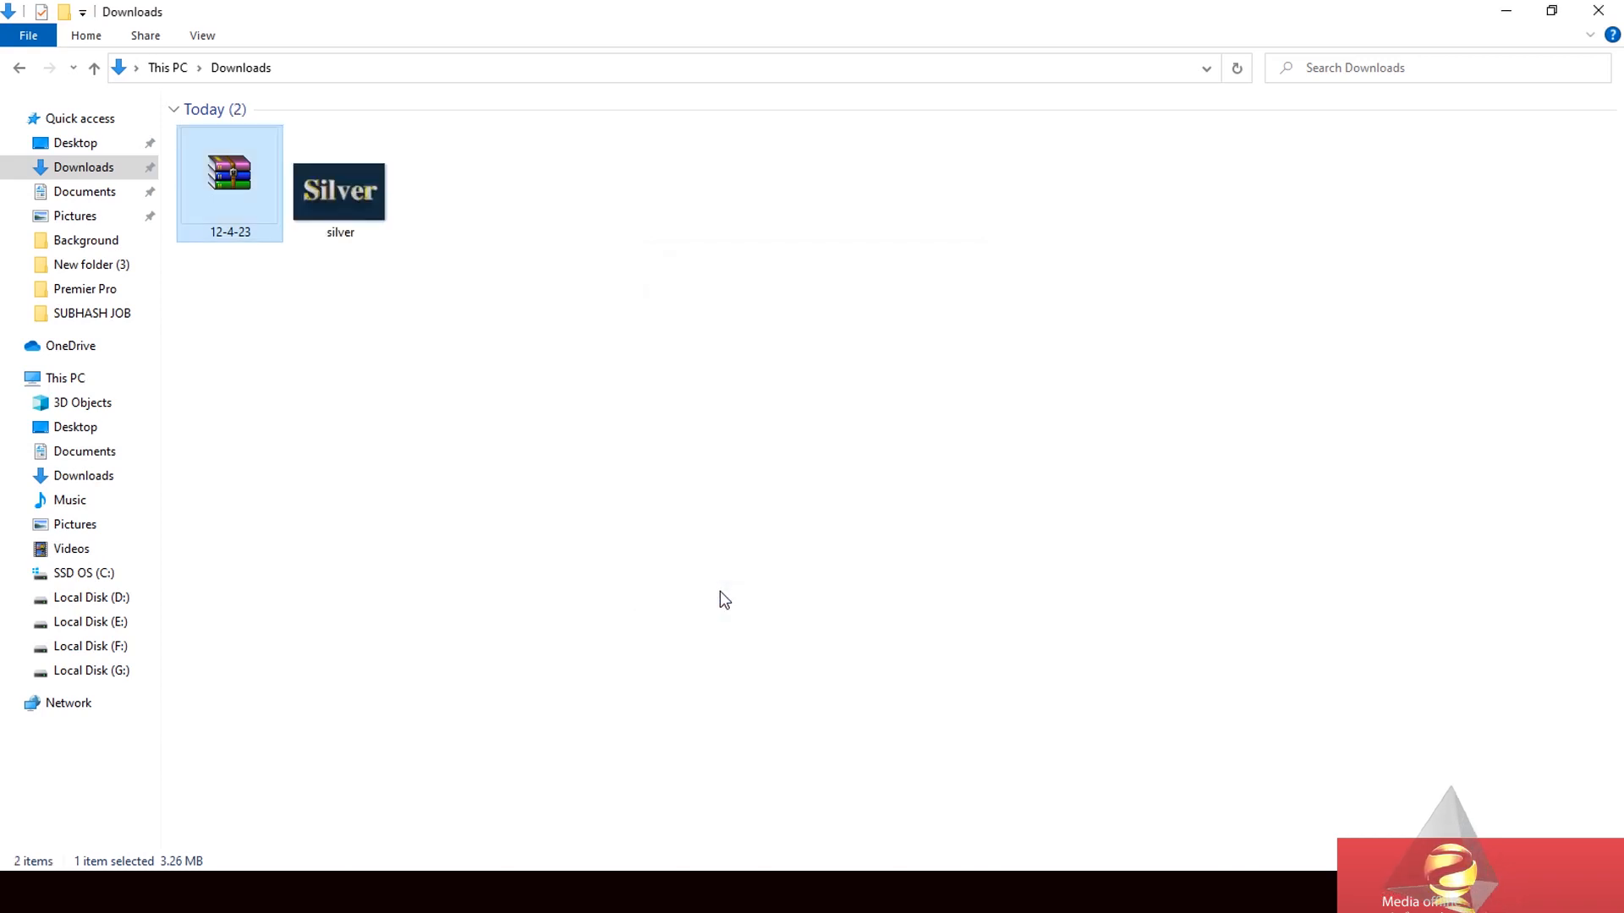
pyautogui.click(333, 206)
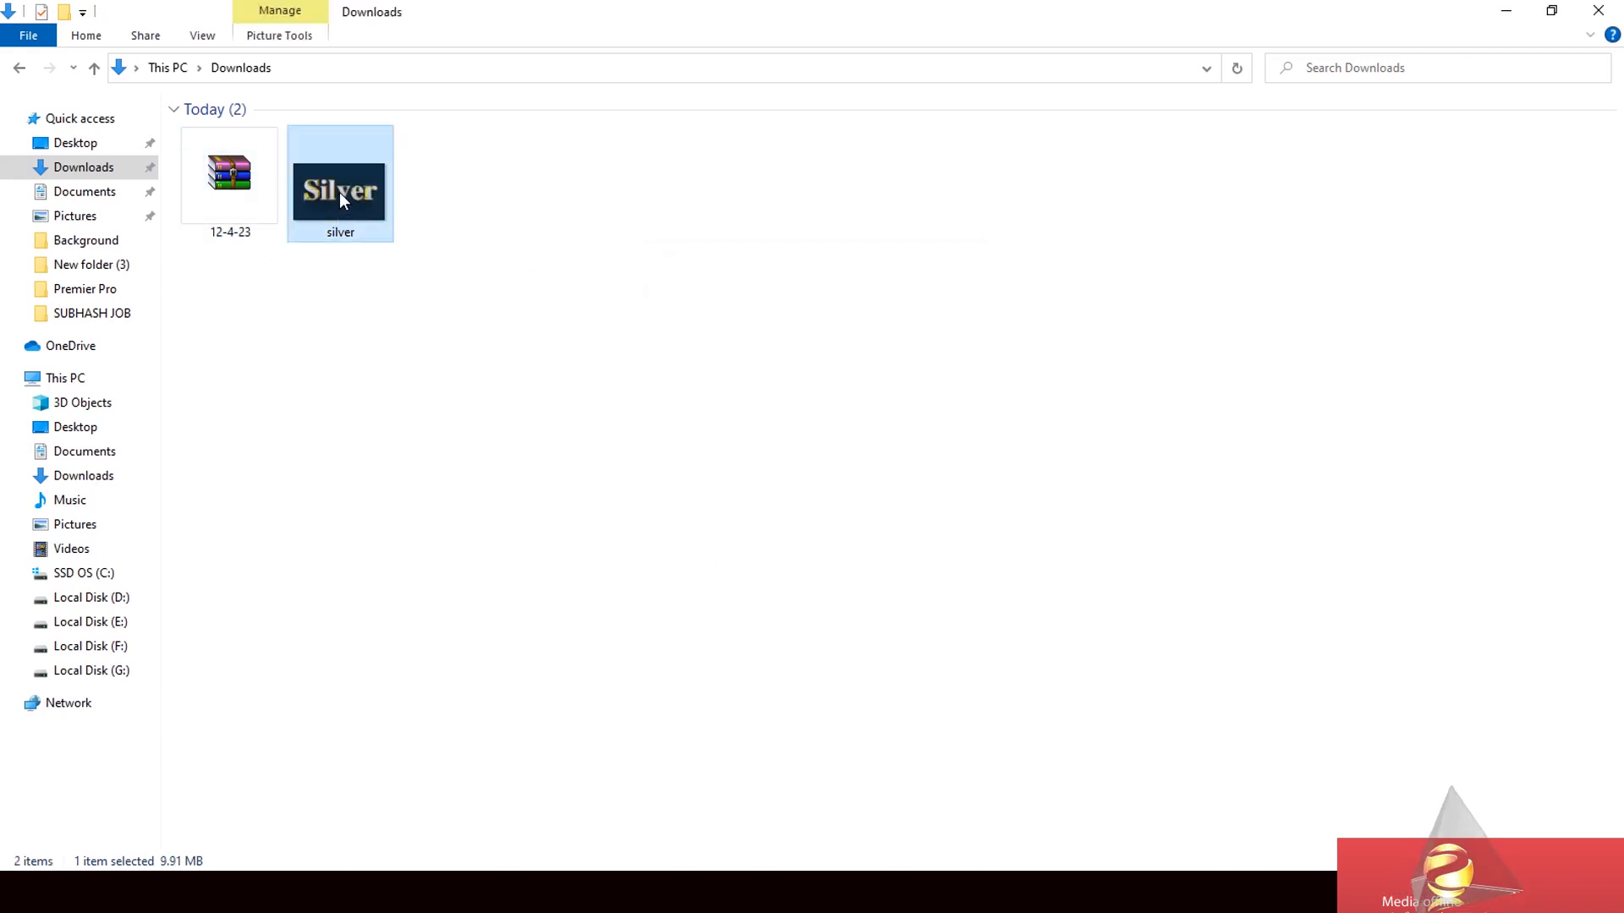
# - Drop silver.psd into Photoshop to open it and zoom in on the canvas
pyautogui.moveTo(338, 191); pyautogui.dragTo(801, 600)
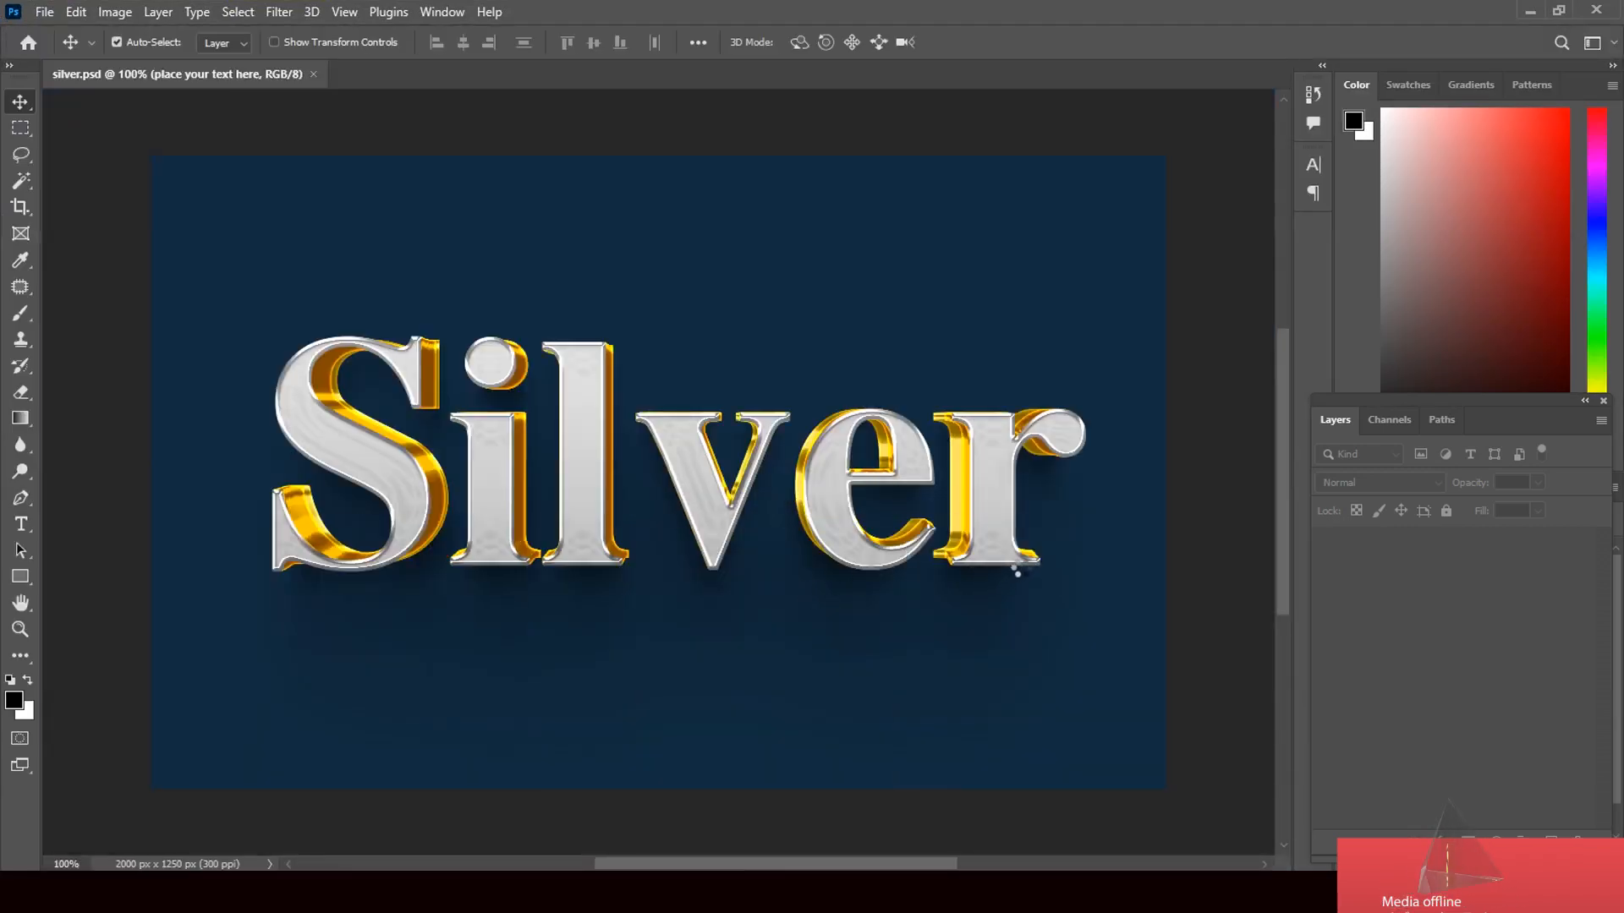
pyautogui.scroll(2, 1027, 577)
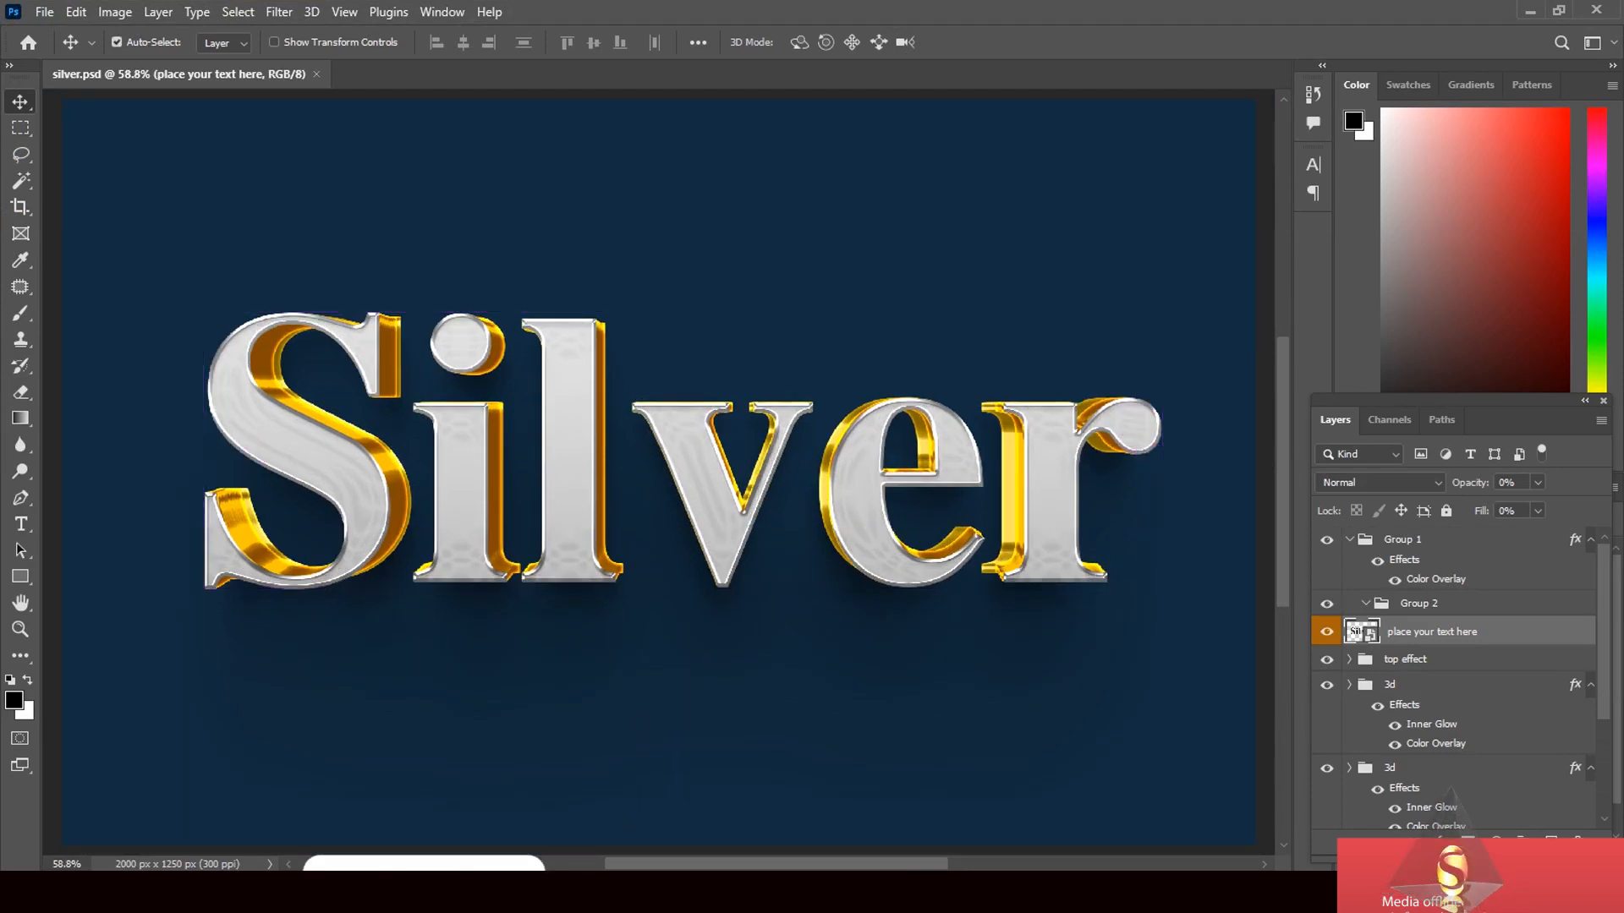
# - Open the text smart object as silver.psb and retype its text as 'Silver'
pyautogui.doubleClick(1370, 635)
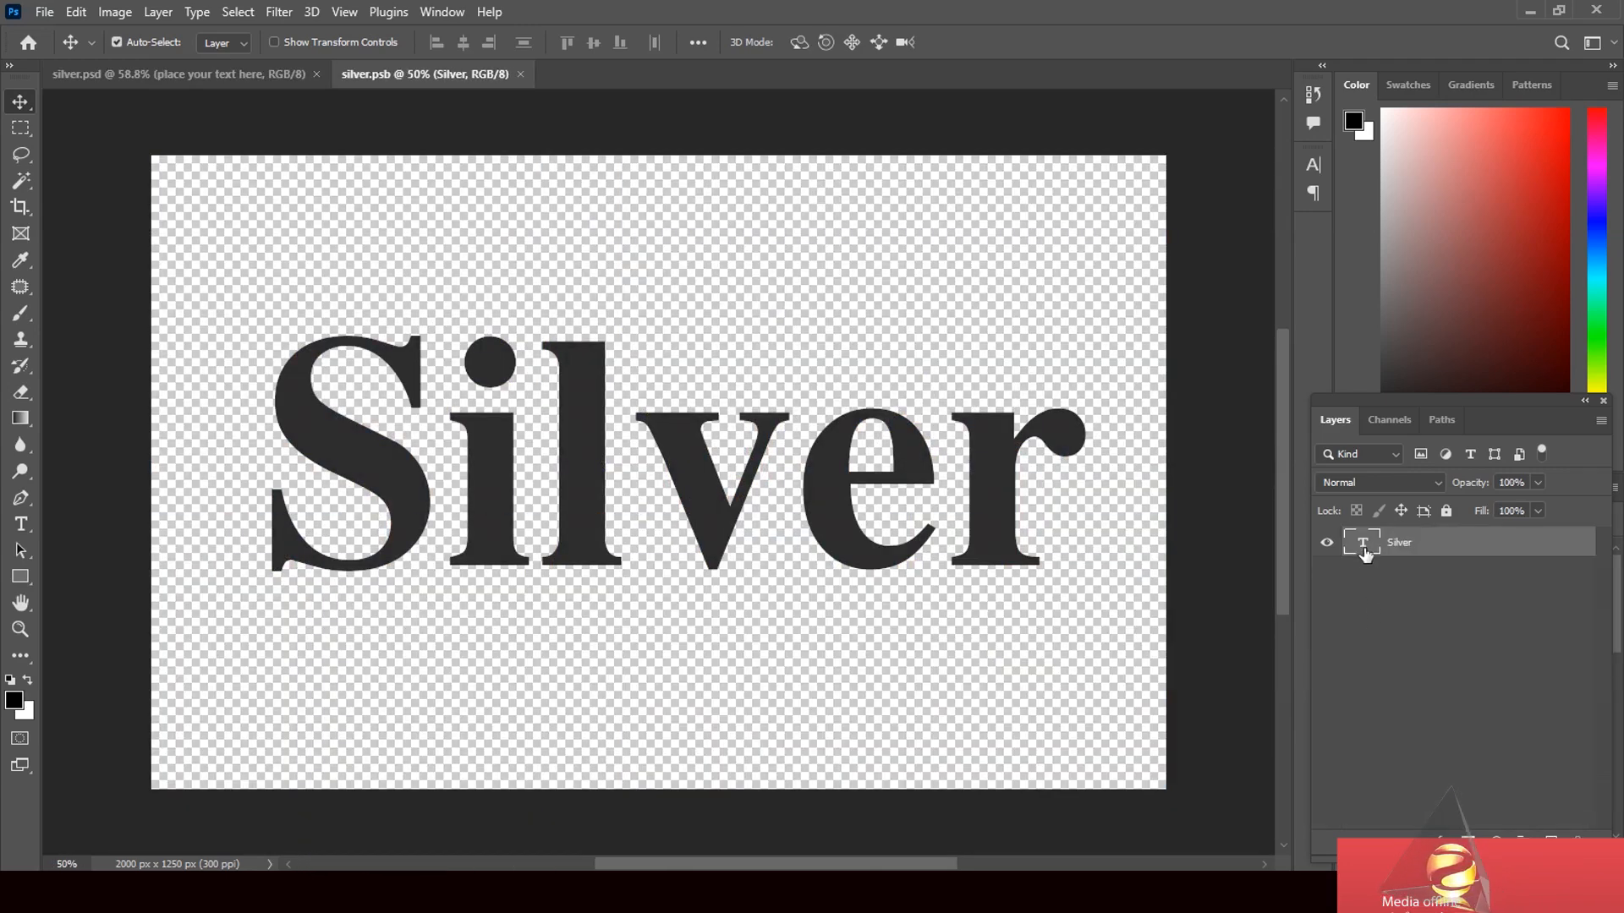
pyautogui.doubleClick(1363, 546)
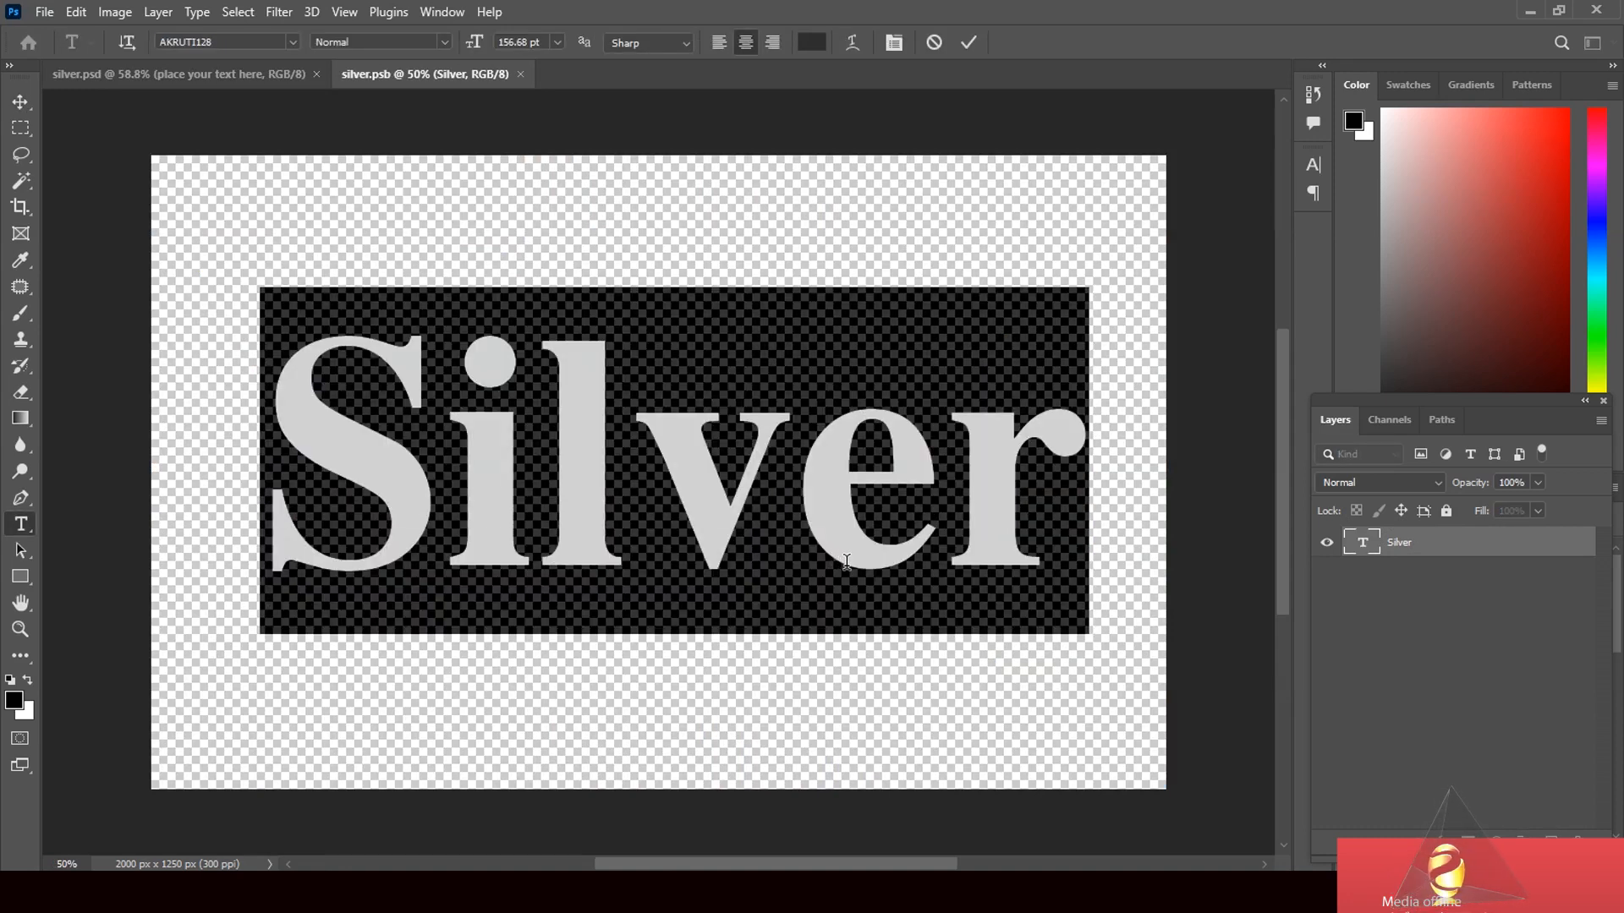
pyautogui.write('Si')
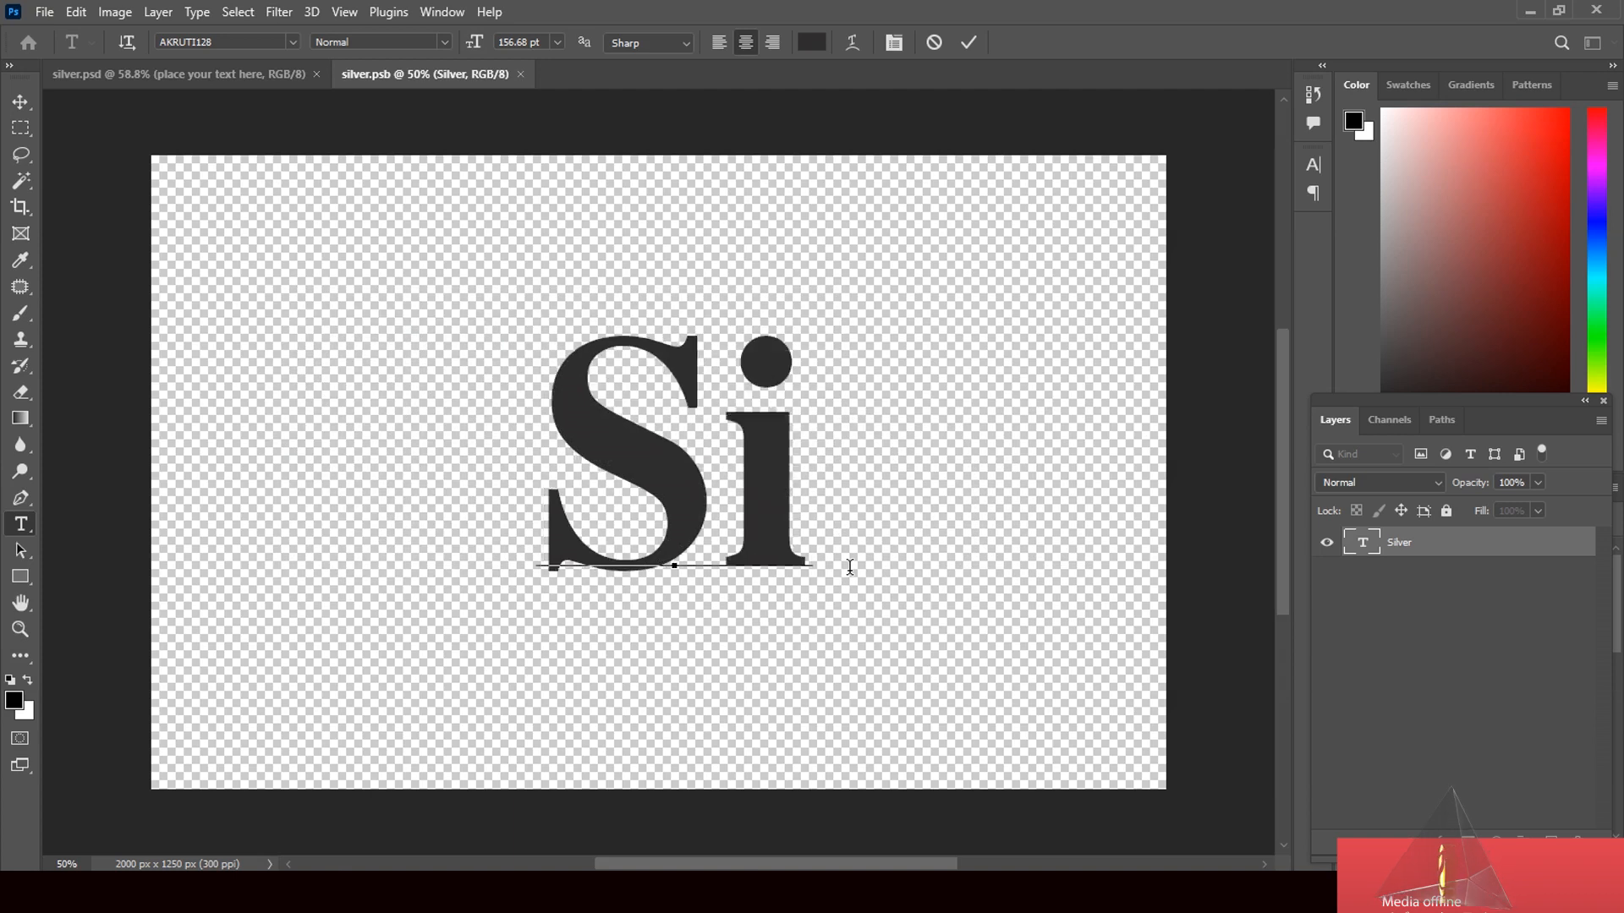
pyautogui.write('ver')
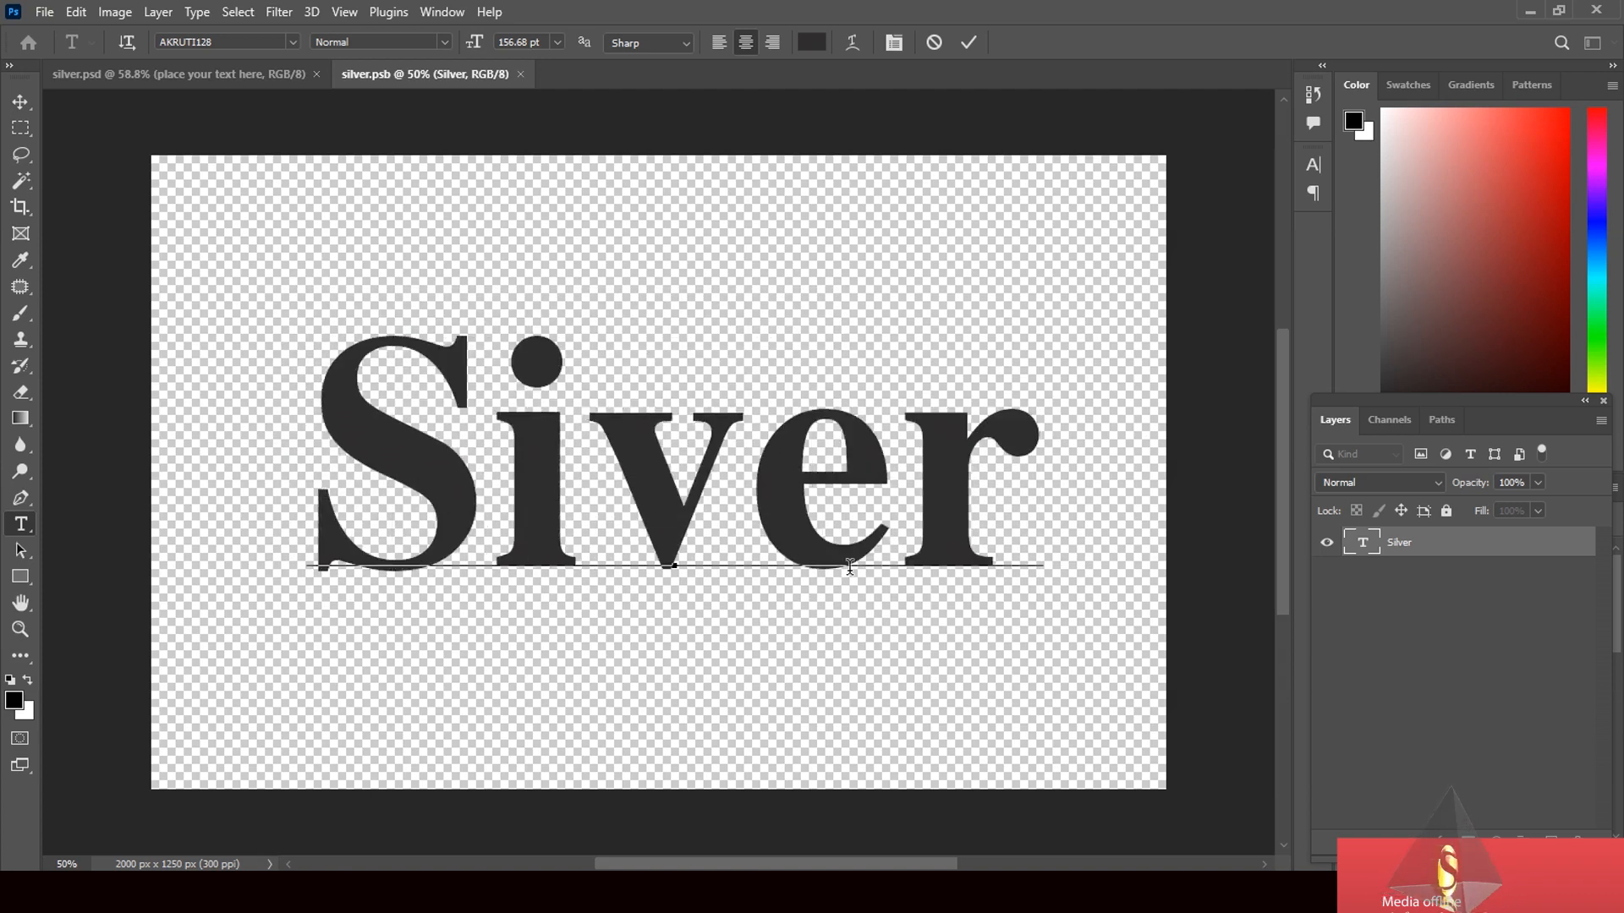
pyautogui.click(584, 473)
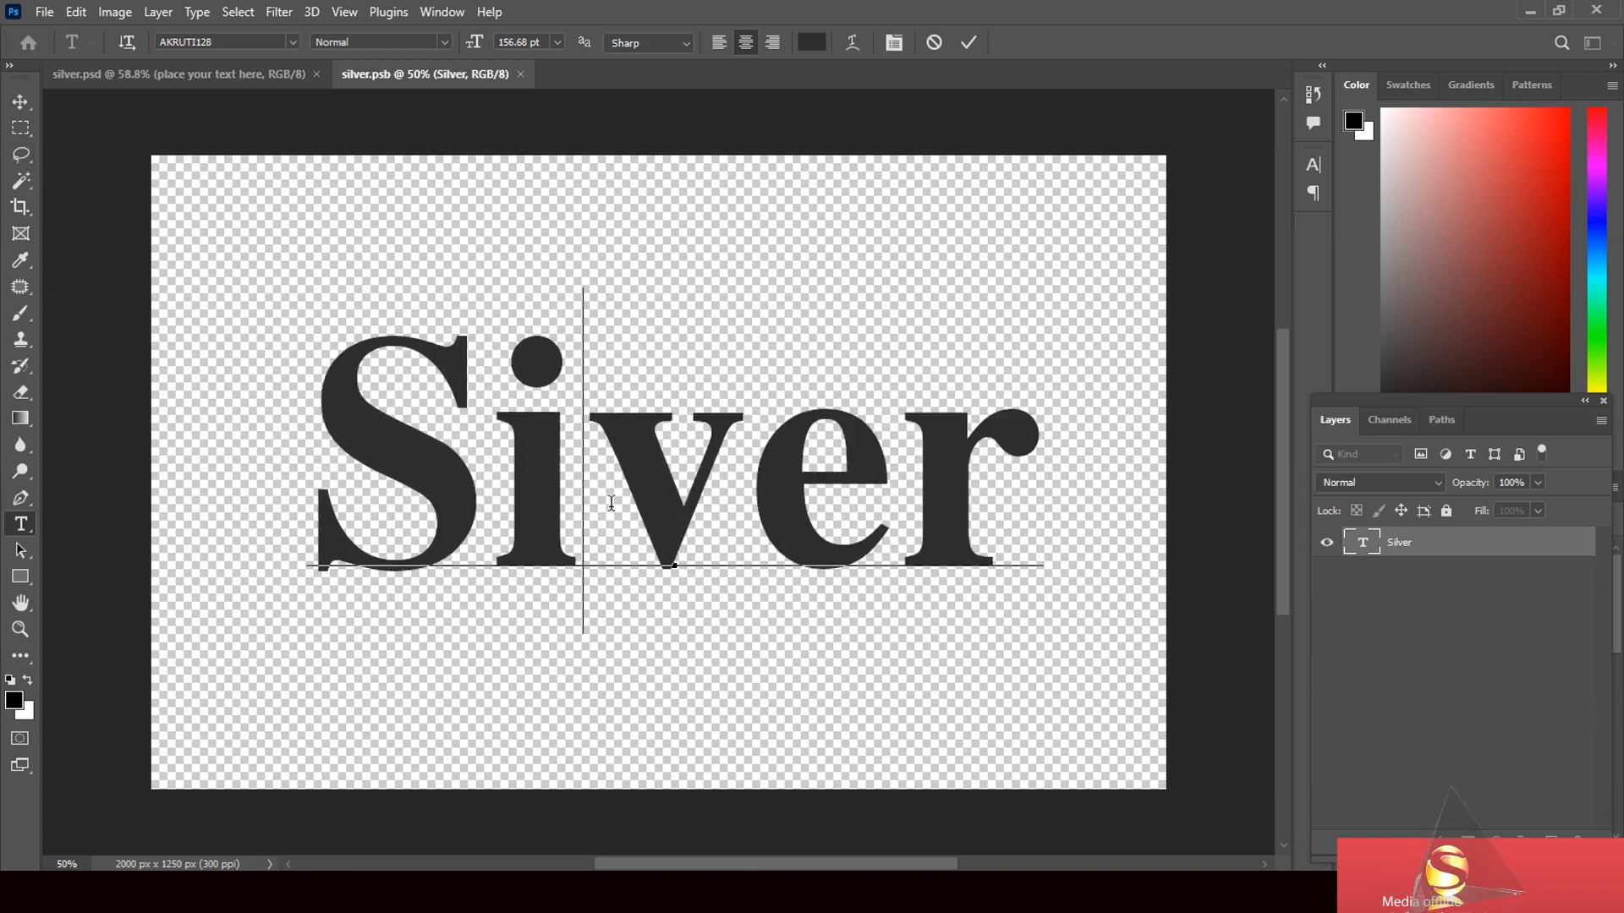
pyautogui.write('l')
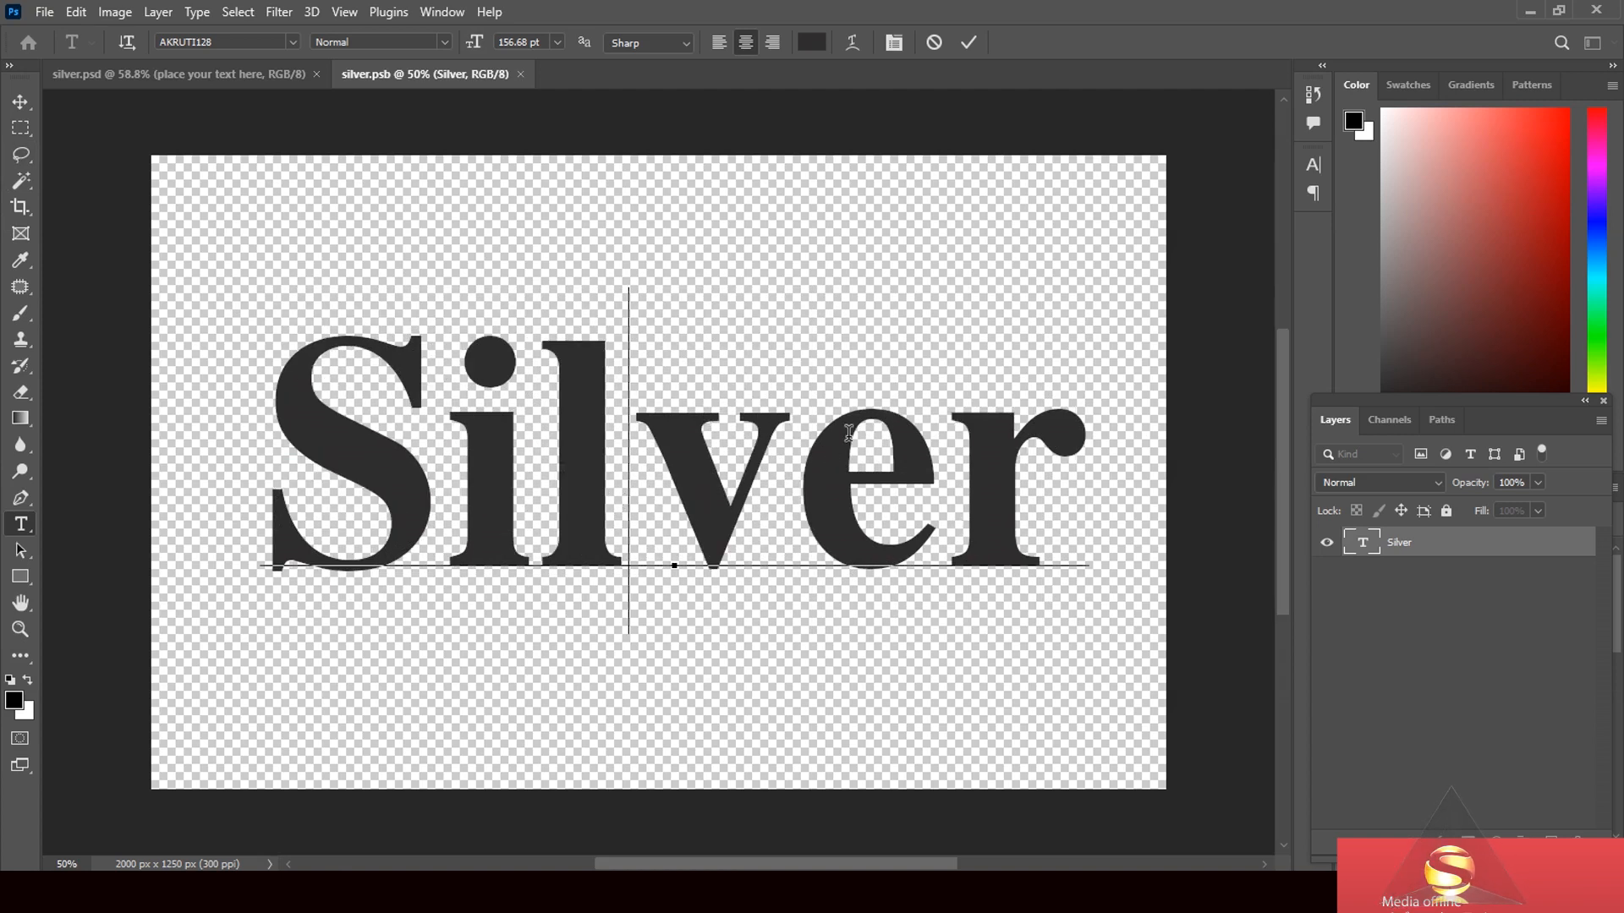
pyautogui.click(20, 101)
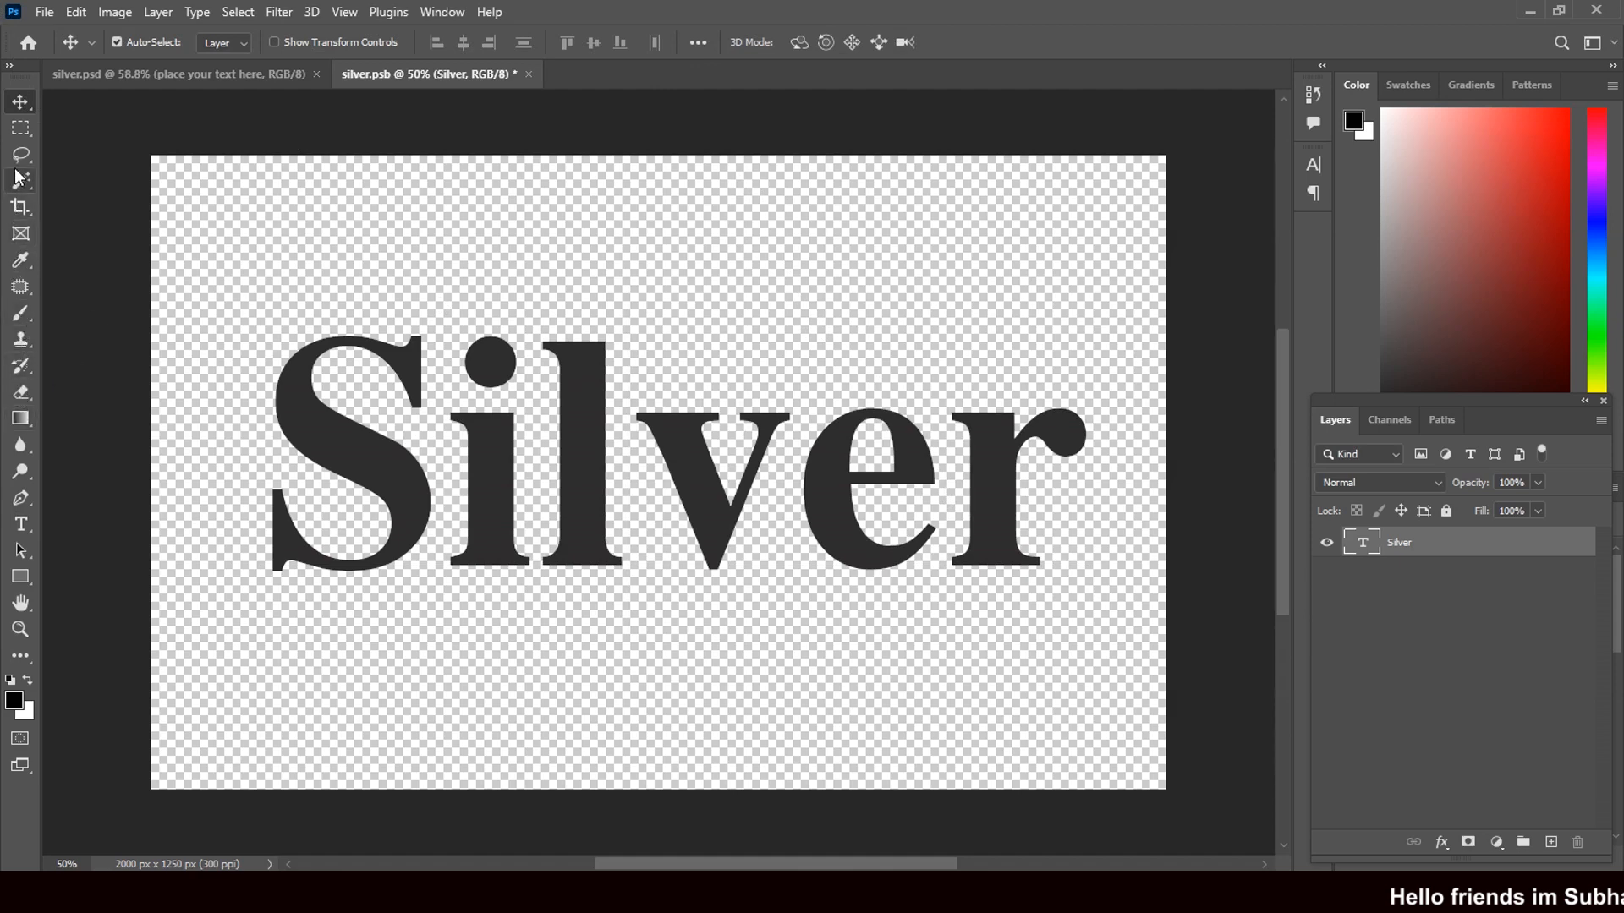
# - Set the Silver text's font to AKRUTI124 from the options-bar font list
pyautogui.click(23, 525)
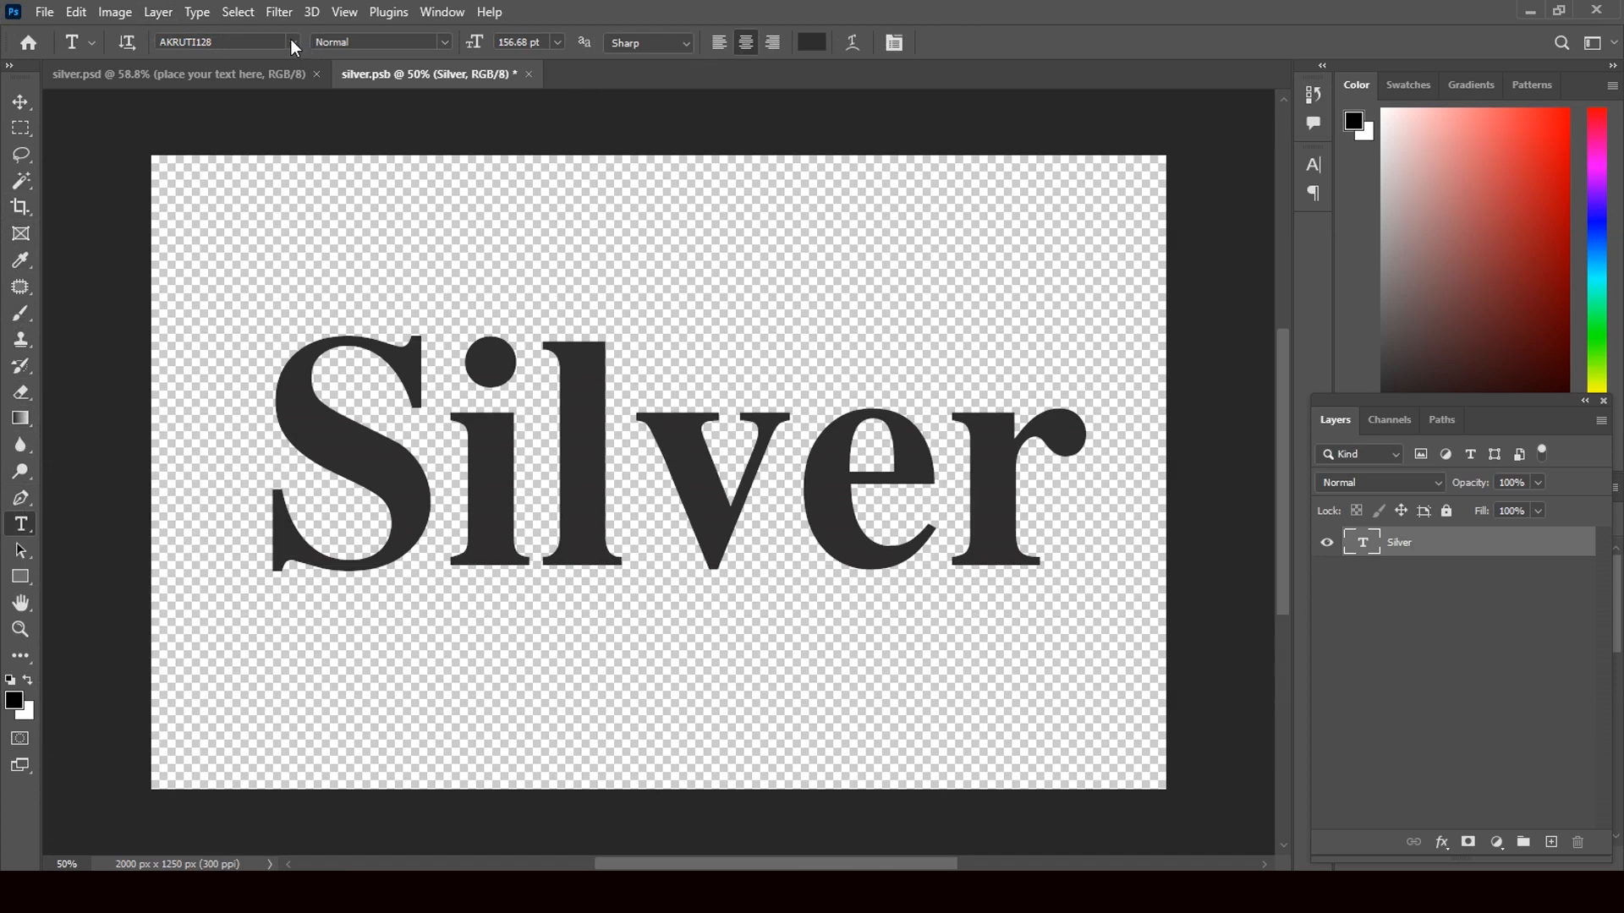
pyautogui.click(291, 41)
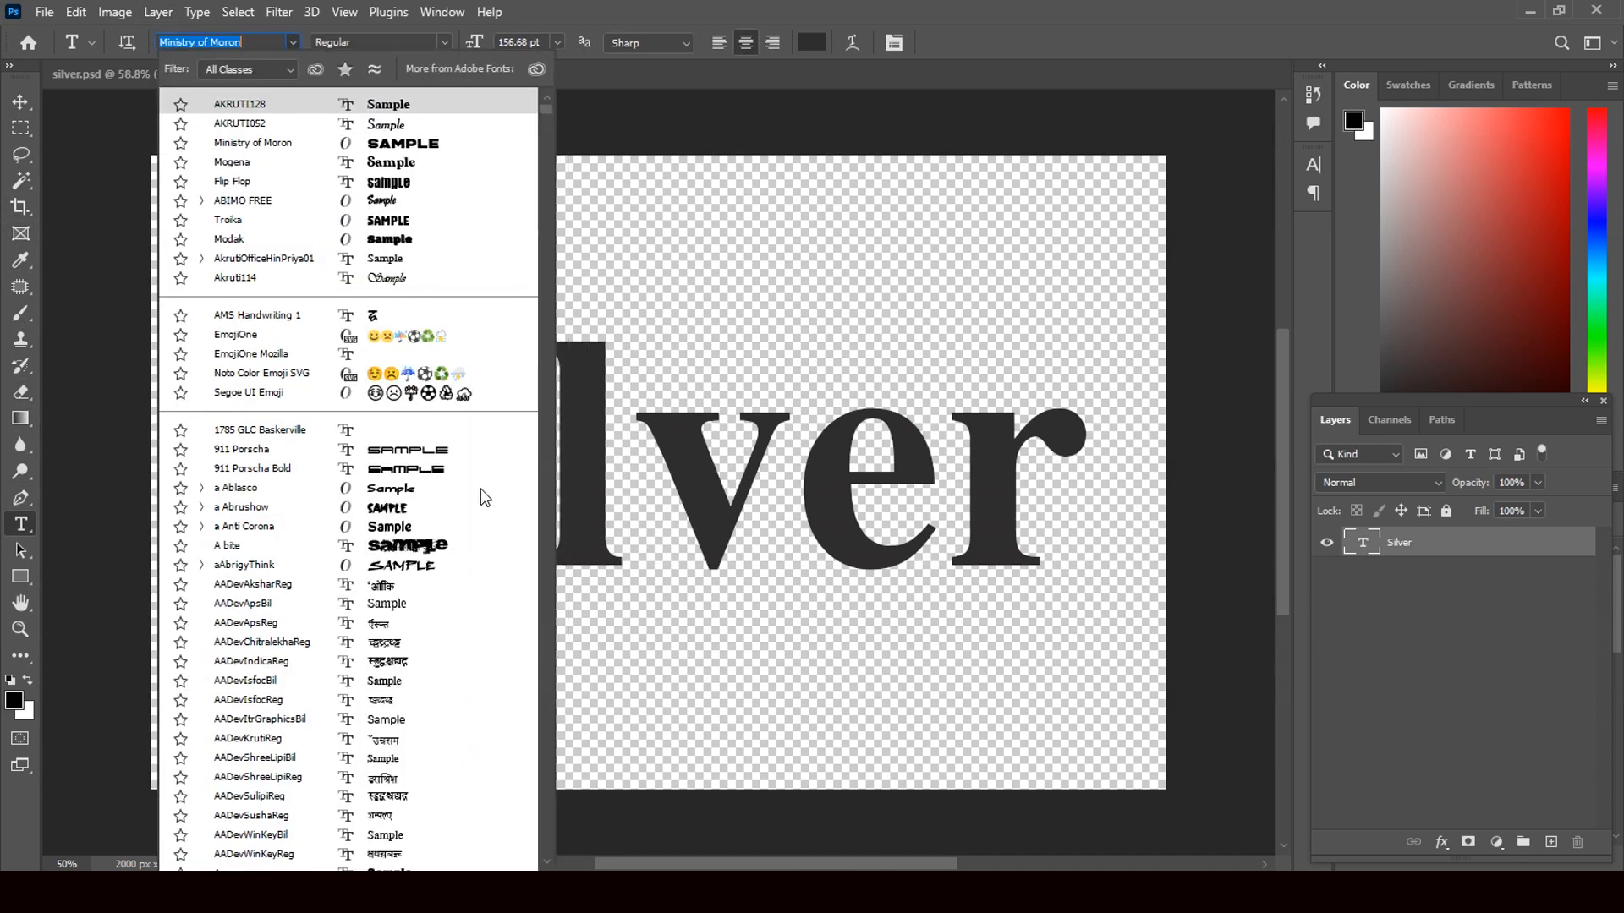
pyautogui.scroll(-3, 417, 601)
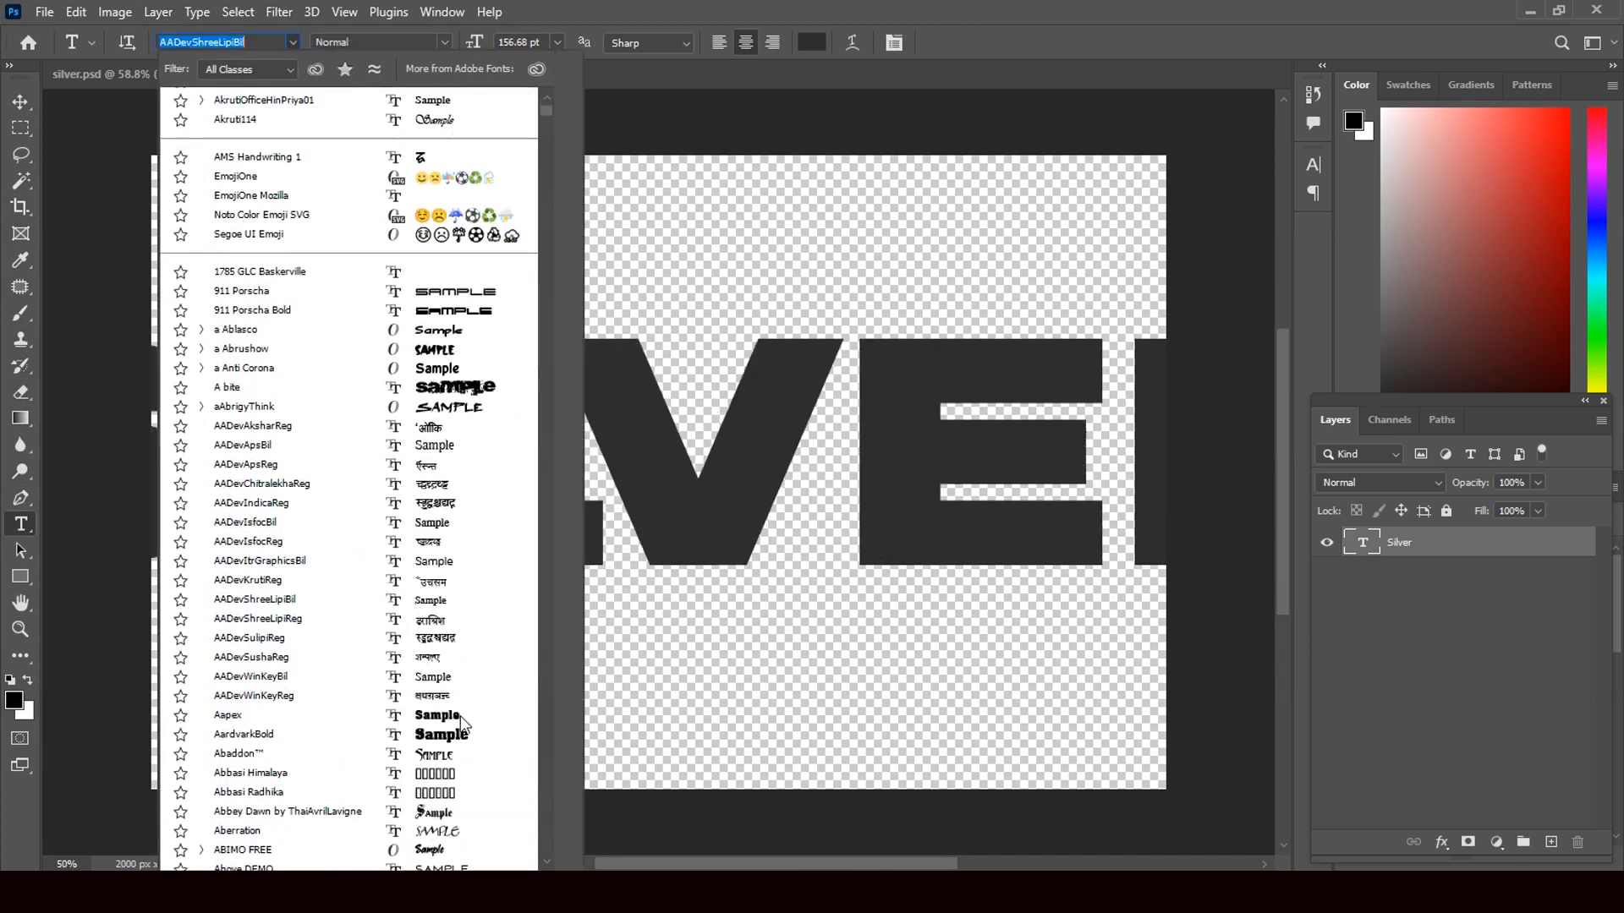
pyautogui.scroll(-3, 457, 728)
pyautogui.scroll(-3, 457, 727)
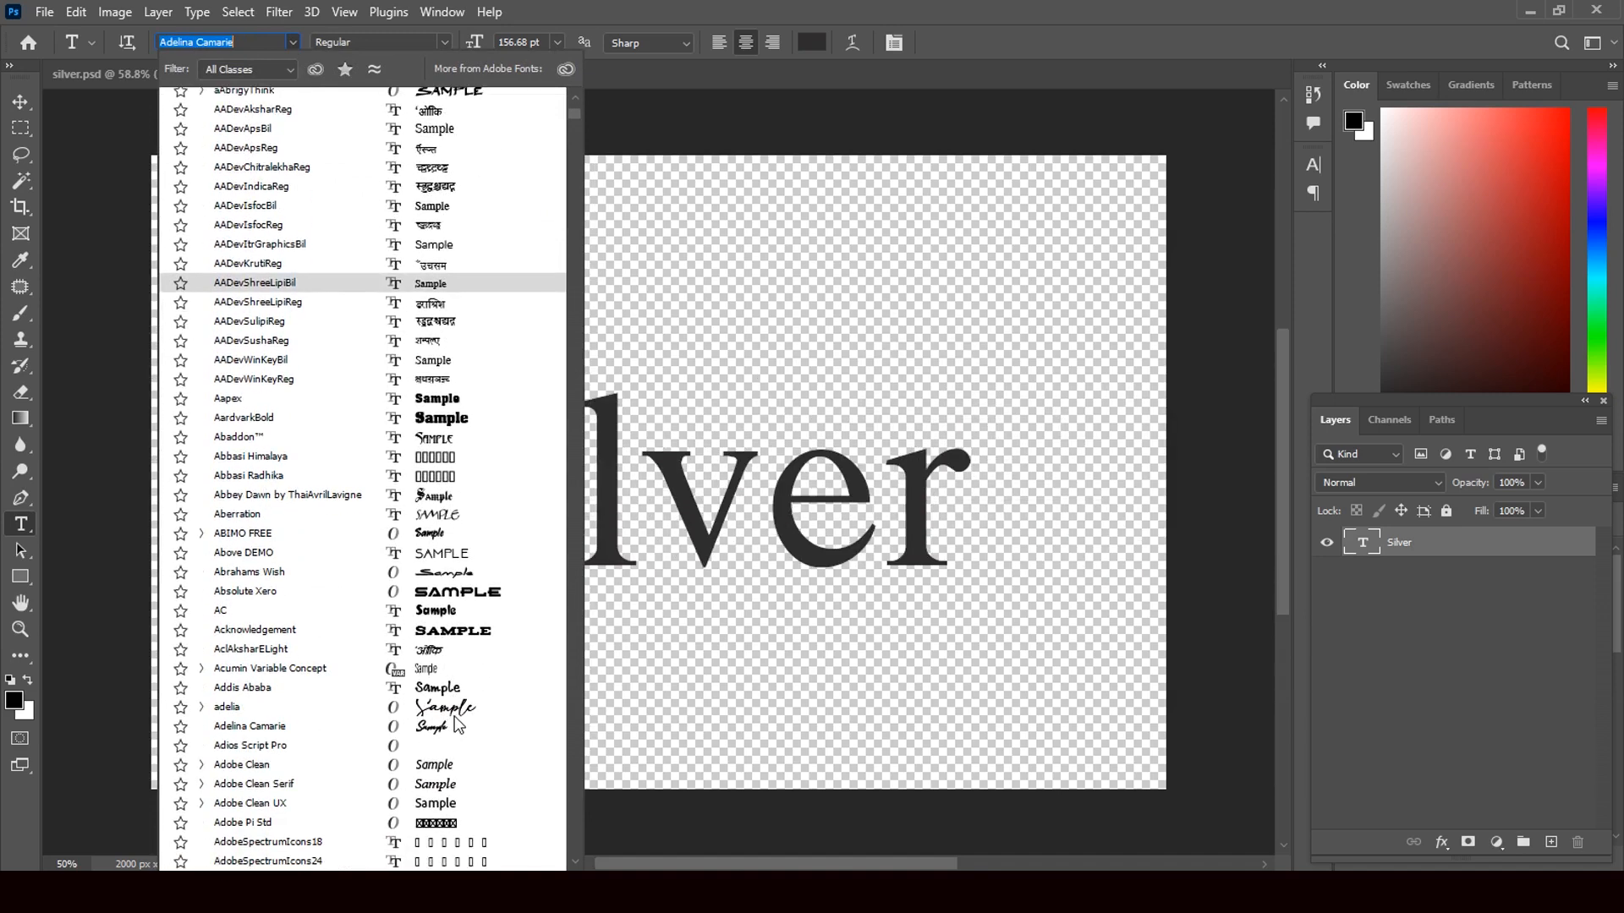
pyautogui.scroll(-3, 457, 727)
pyautogui.scroll(-3, 457, 726)
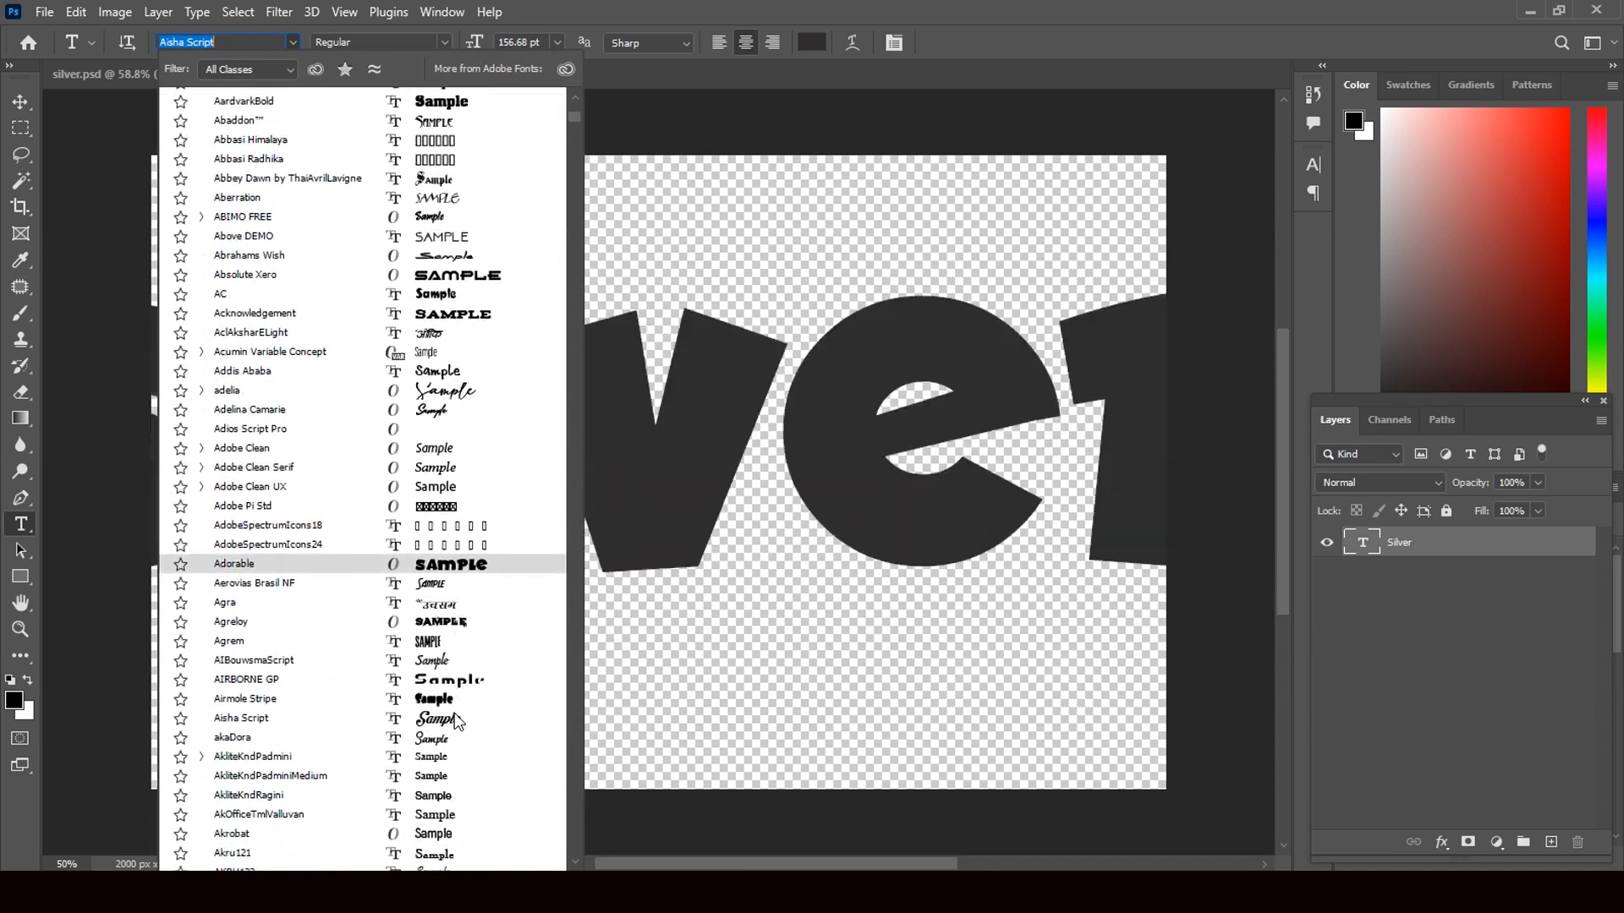
pyautogui.scroll(-3, 457, 721)
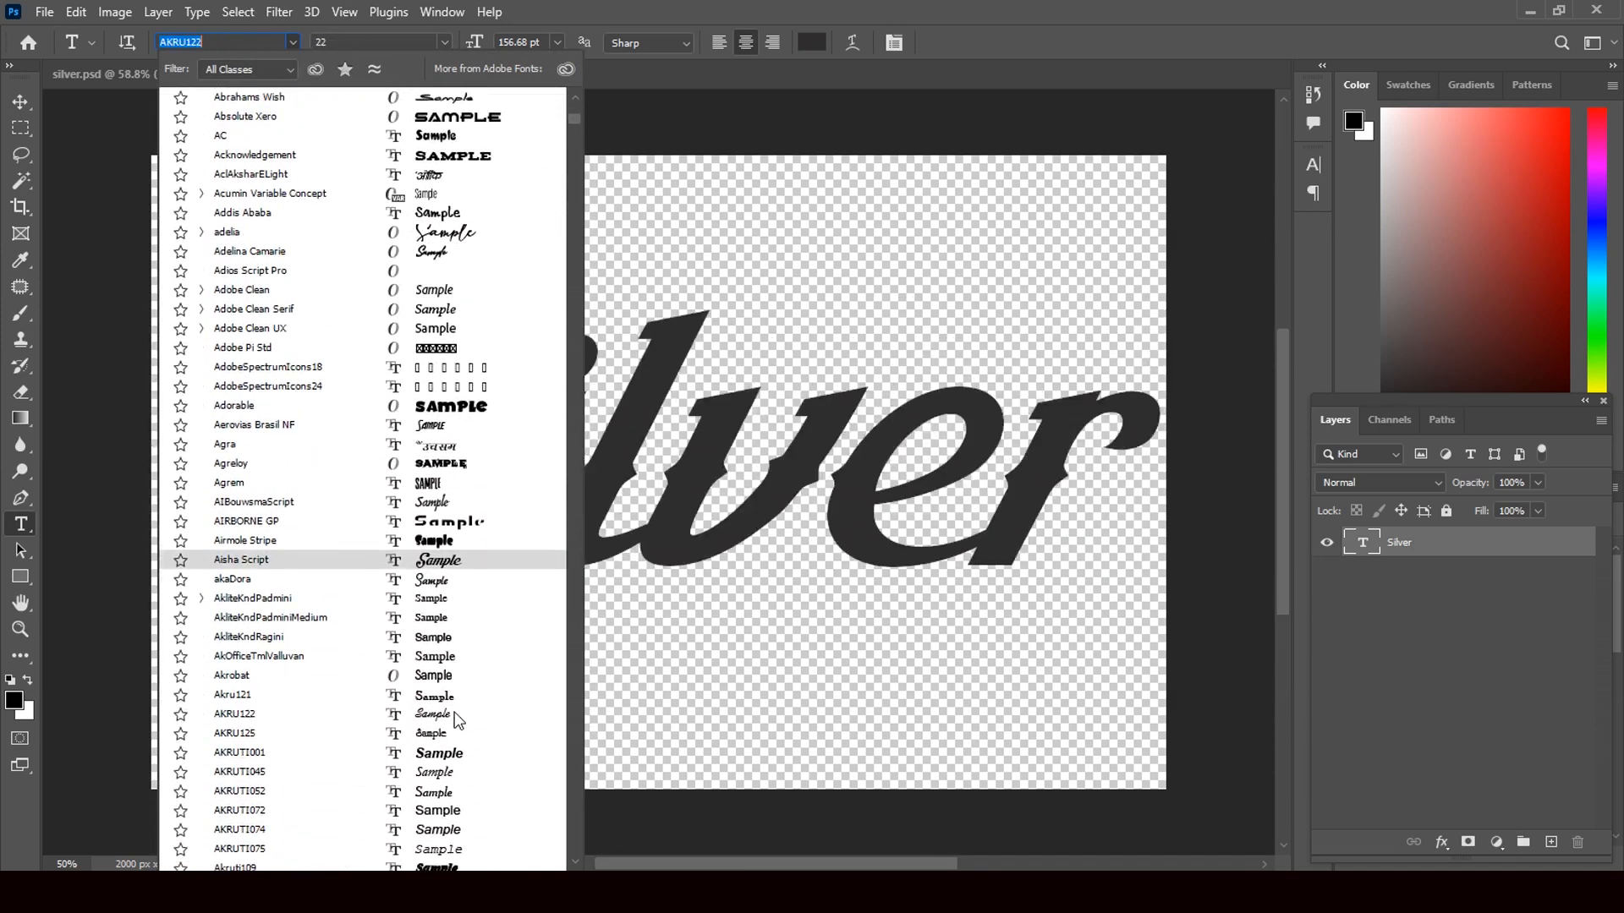
pyautogui.scroll(-3, 457, 720)
pyautogui.scroll(-3, 457, 715)
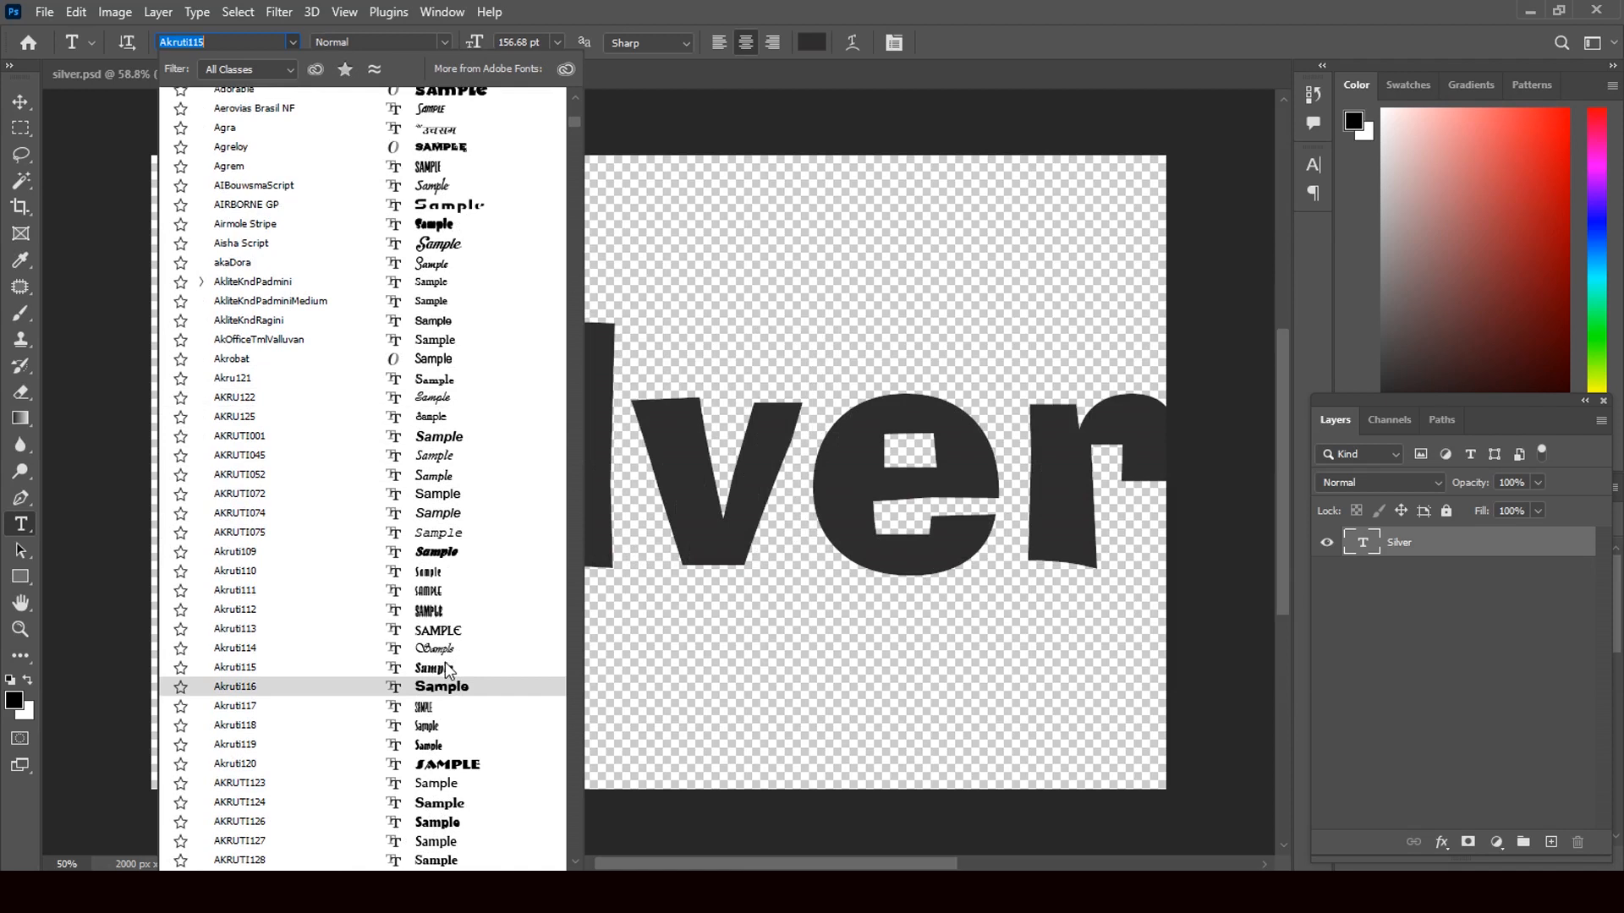
pyautogui.scroll(-3, 449, 671)
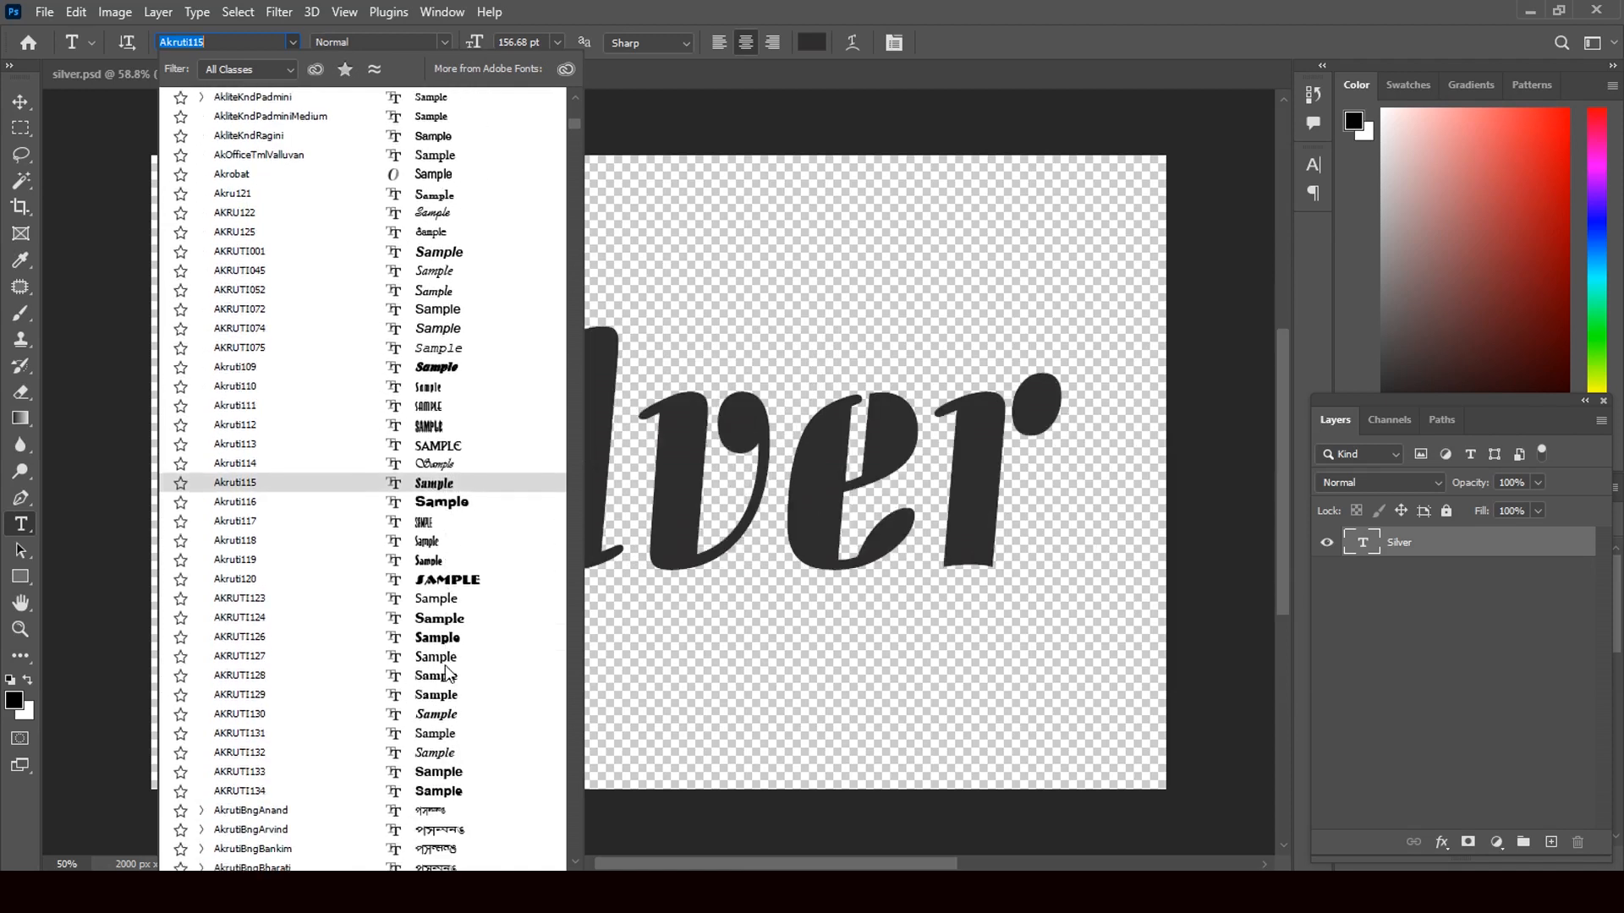
pyautogui.click(458, 624)
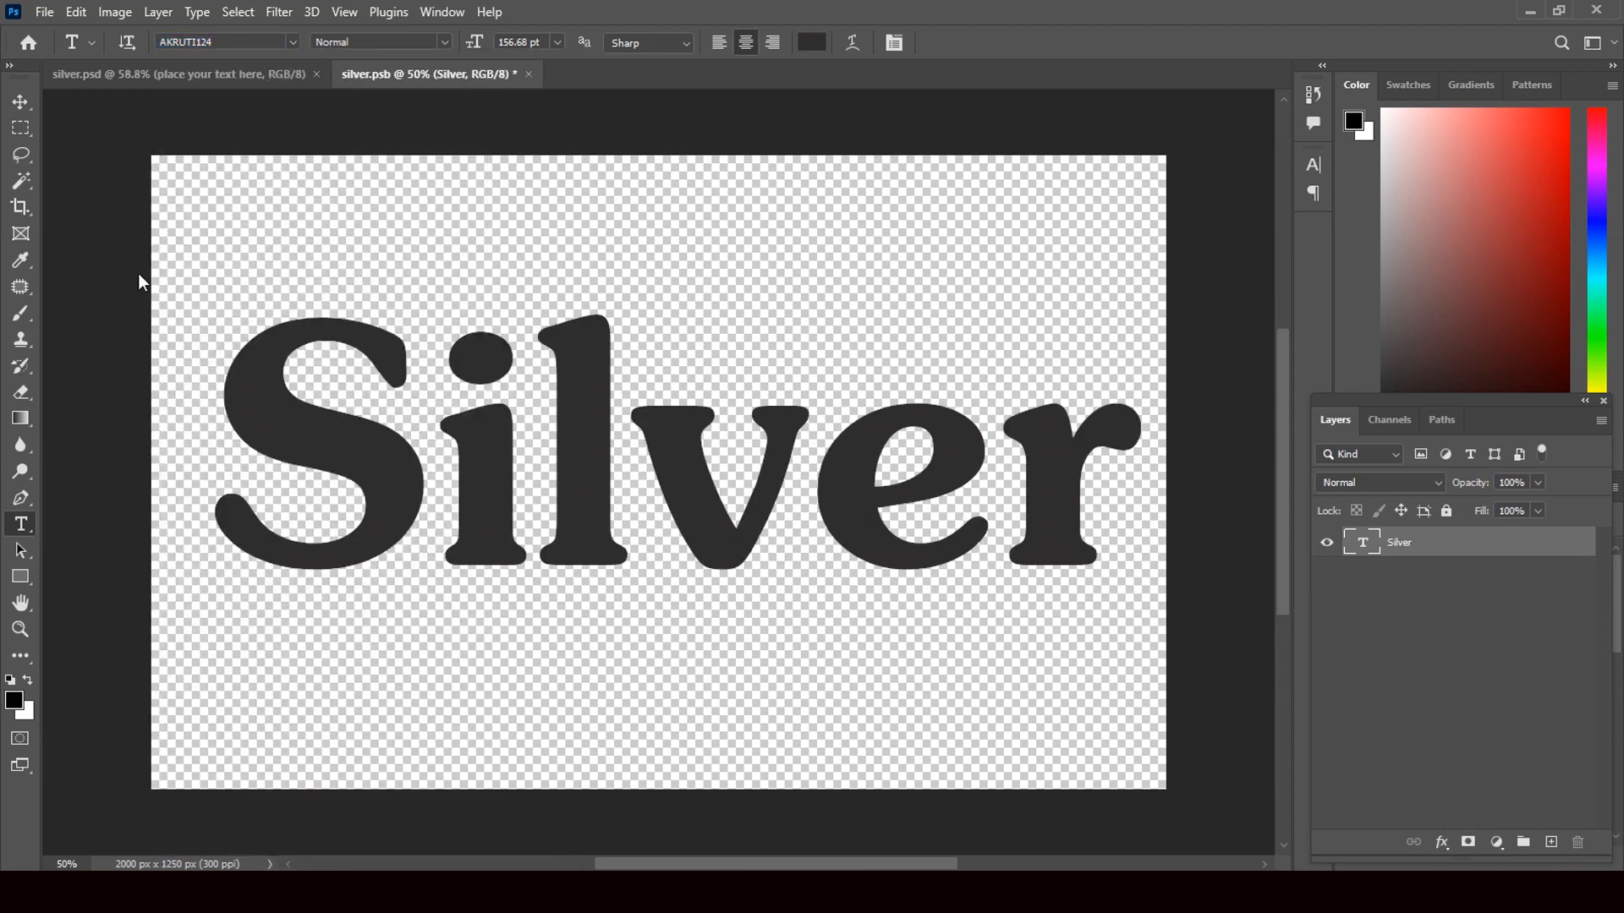
# - Scale the text to about 90.42%, centre it, then save and close silver.psb
pyautogui.click(21, 103)
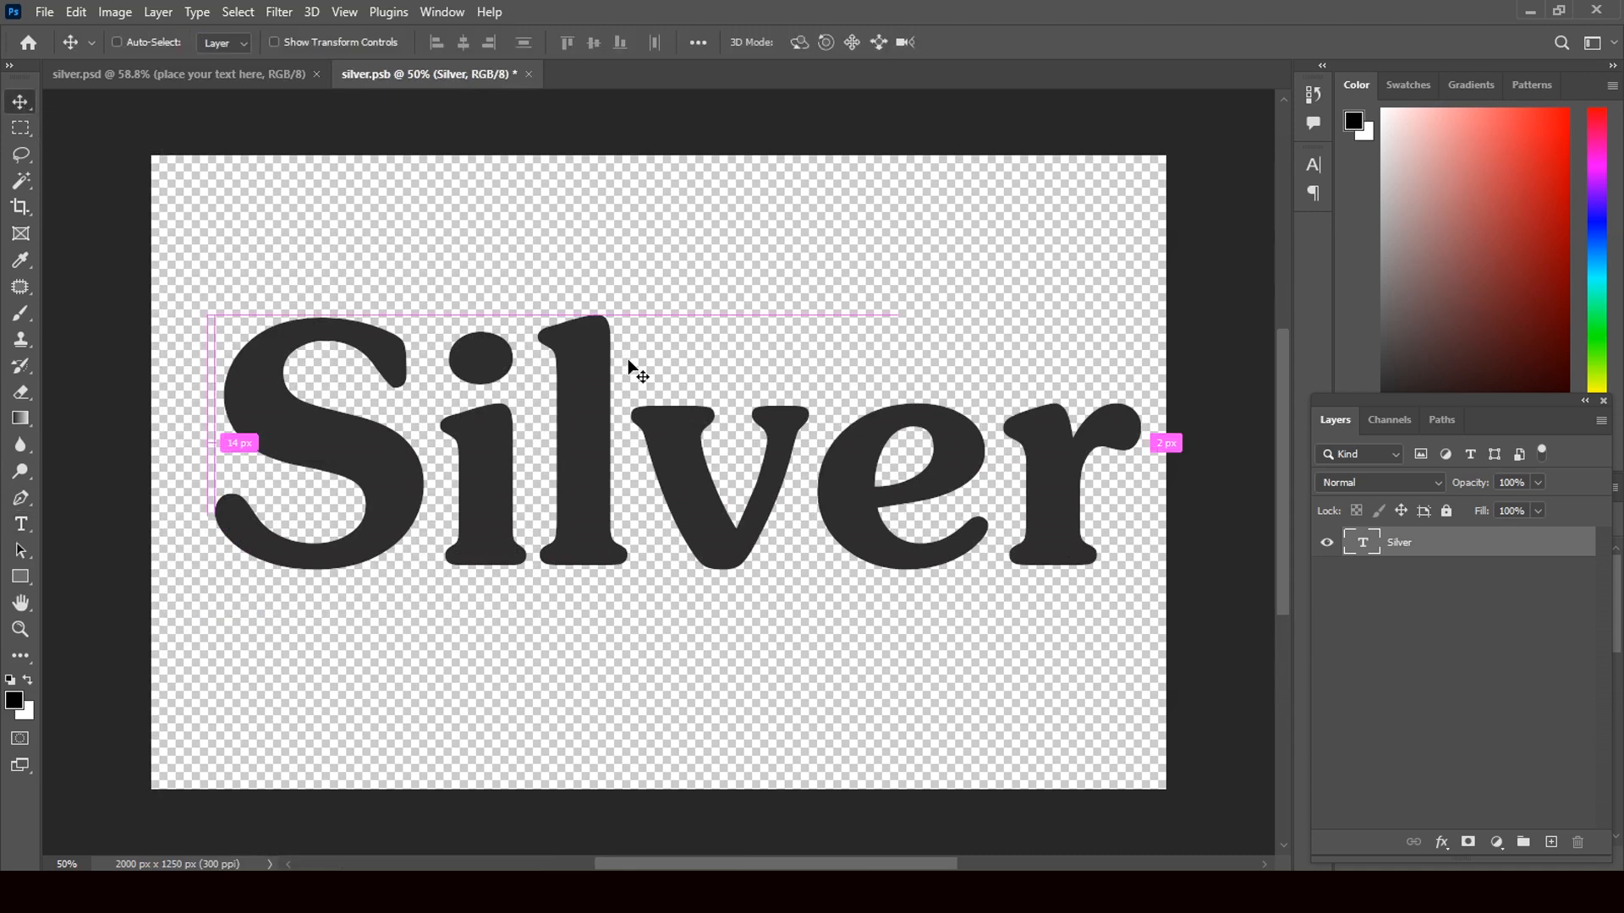
pyautogui.hotkey('ctrl', 't')
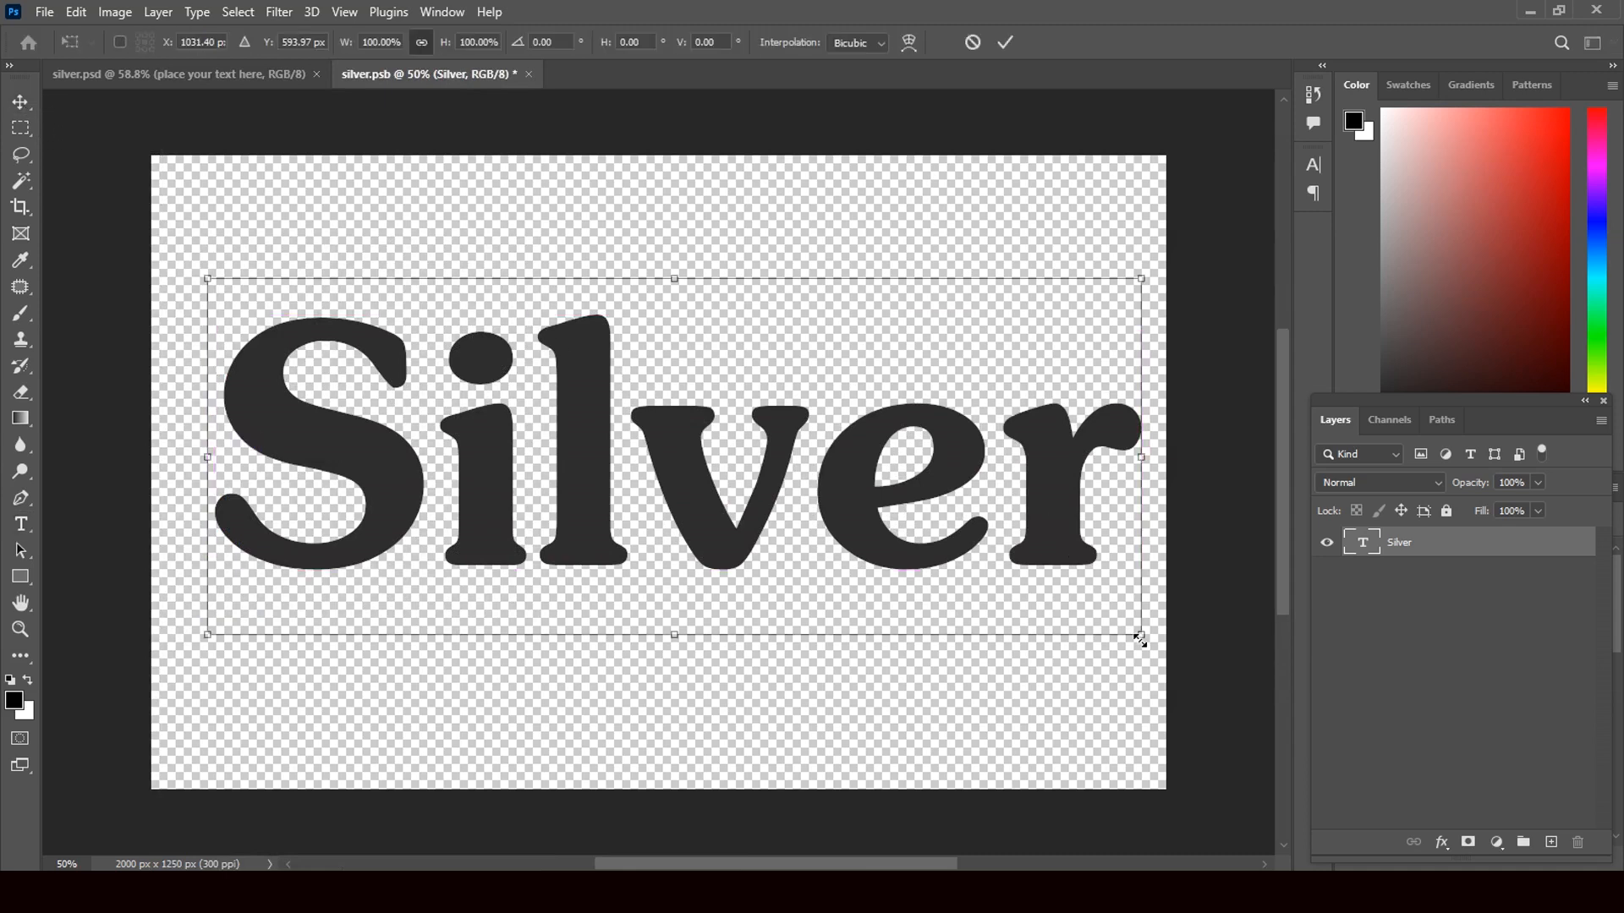
pyautogui.moveTo(1141, 639); pyautogui.dragTo(1052, 602)
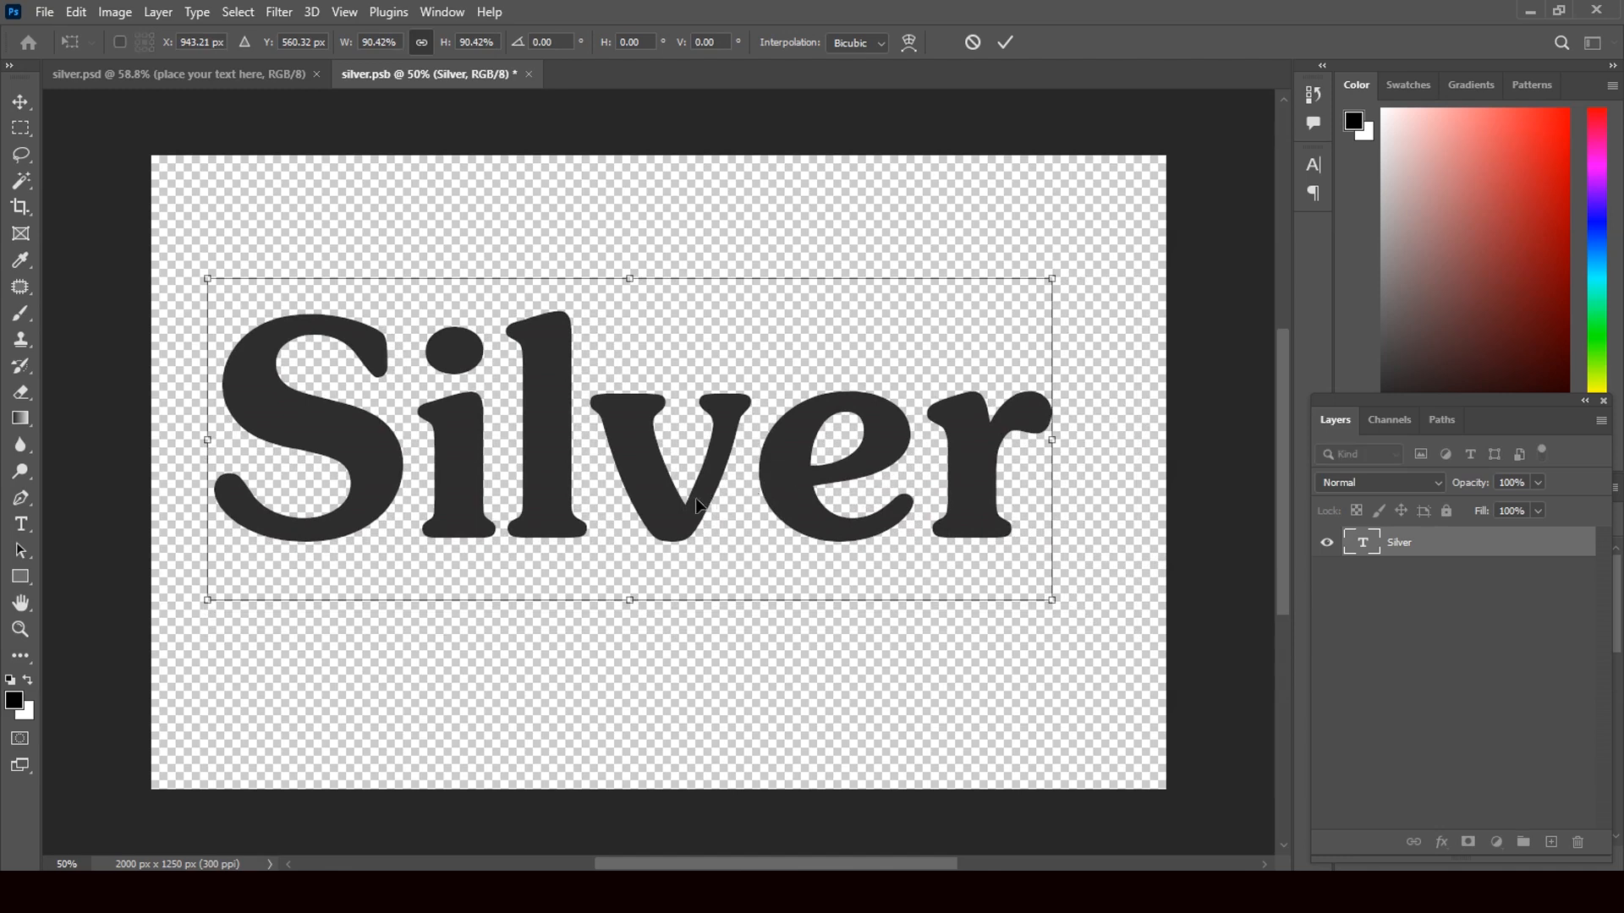
pyautogui.moveTo(663, 501); pyautogui.dragTo(691, 541)
pyautogui.press('Return')
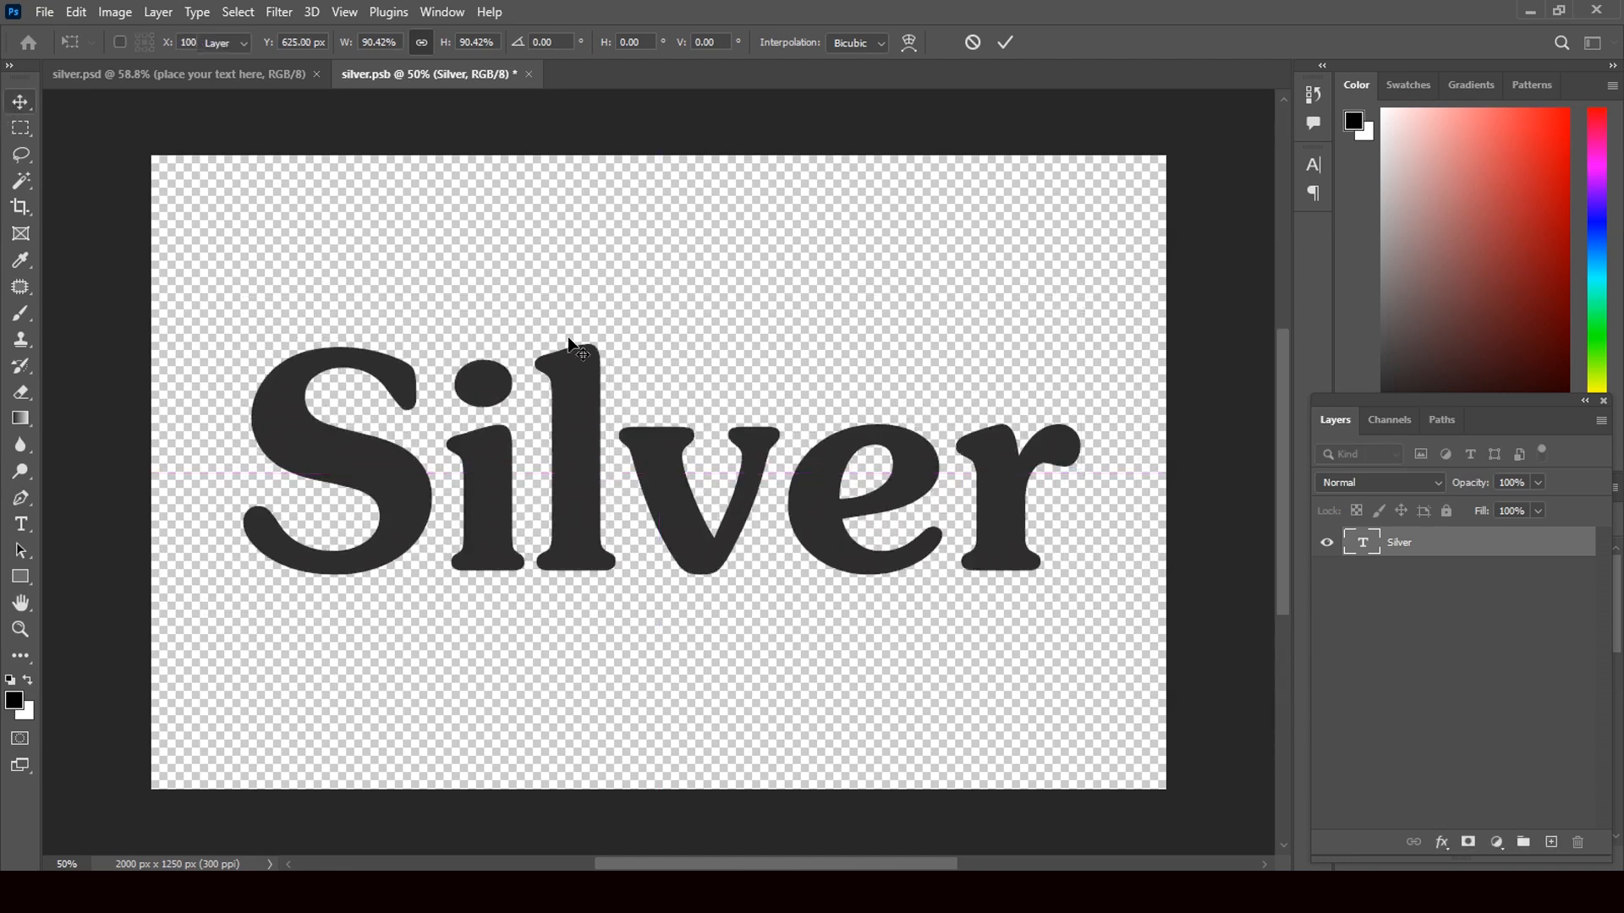
pyautogui.click(528, 74)
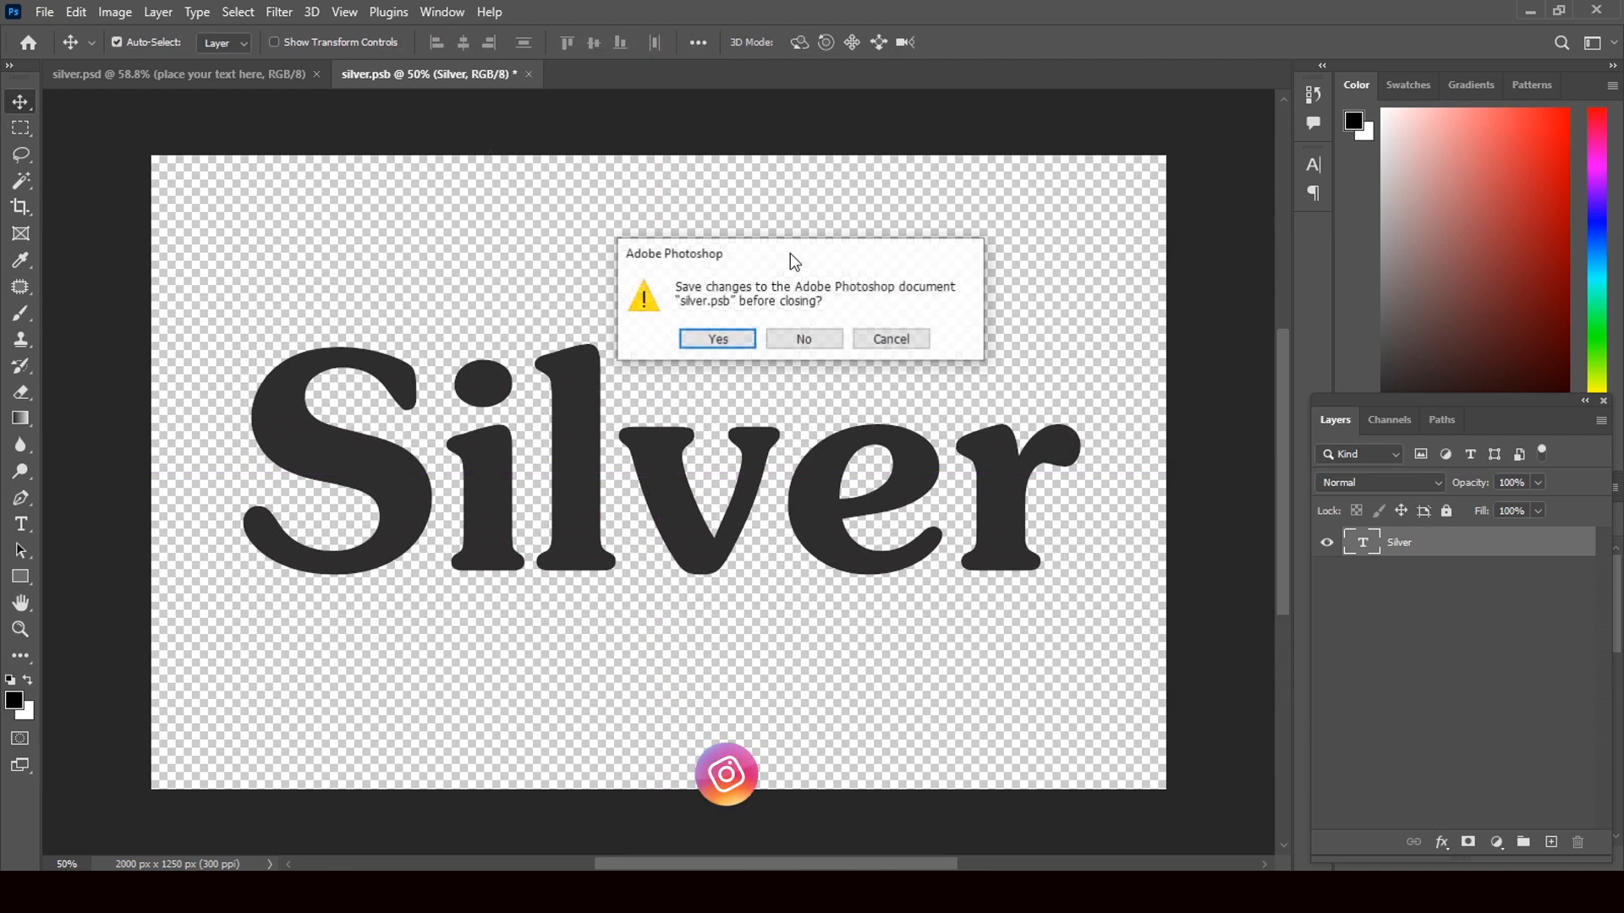
pyautogui.click(717, 342)
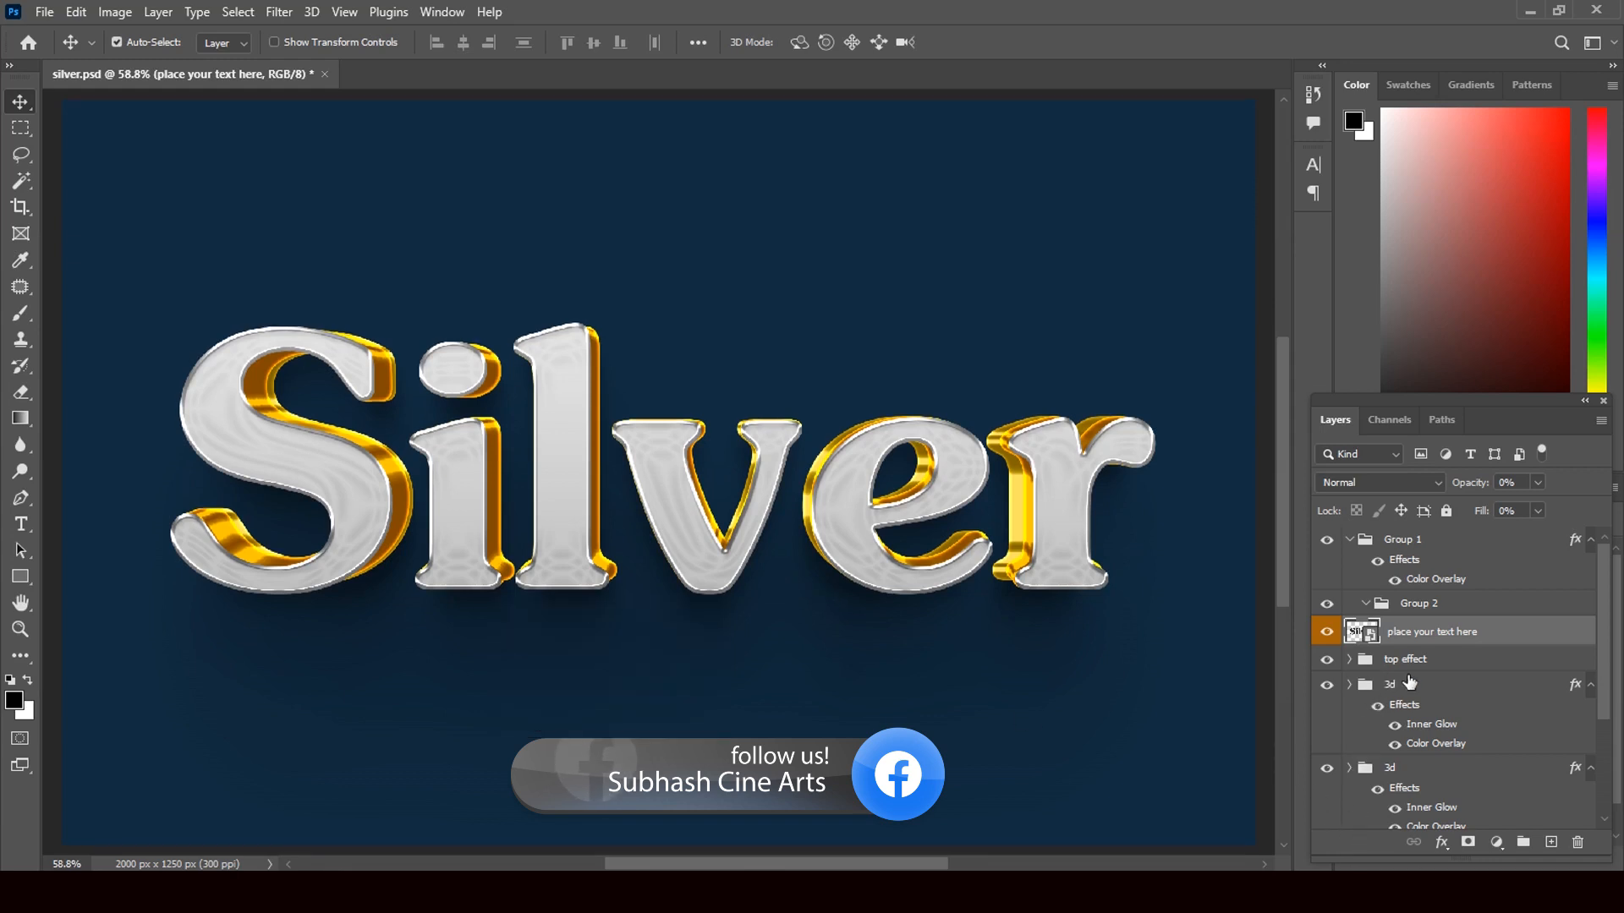
# - Select the upper 3d group layer in silver.psd's Layers panel
pyautogui.click(1576, 692)
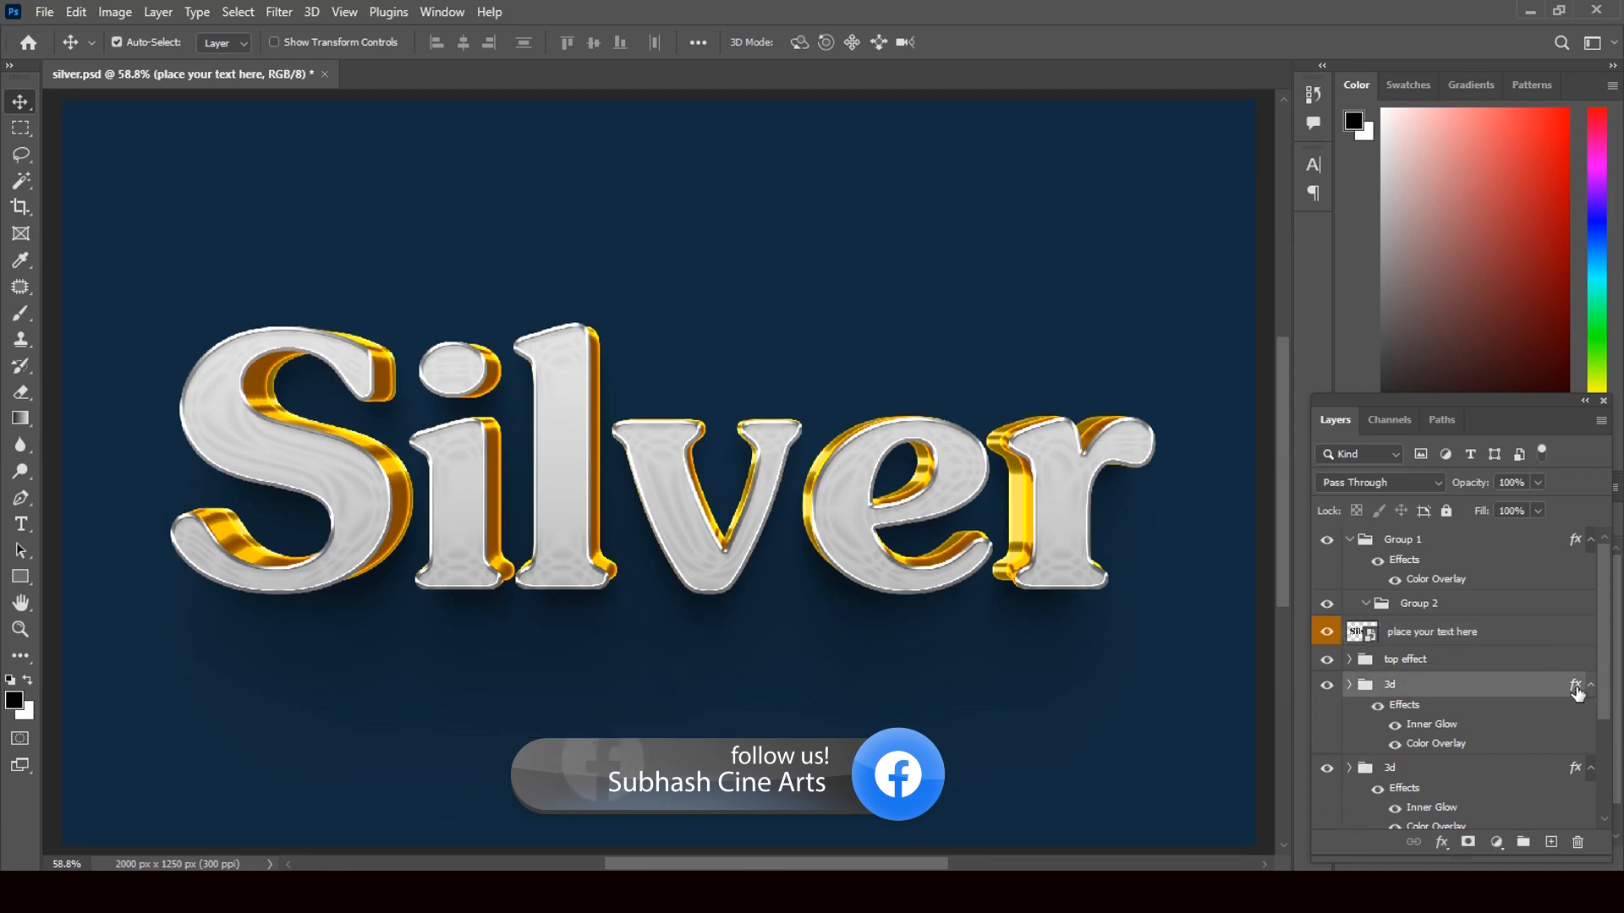
pyautogui.press('h')
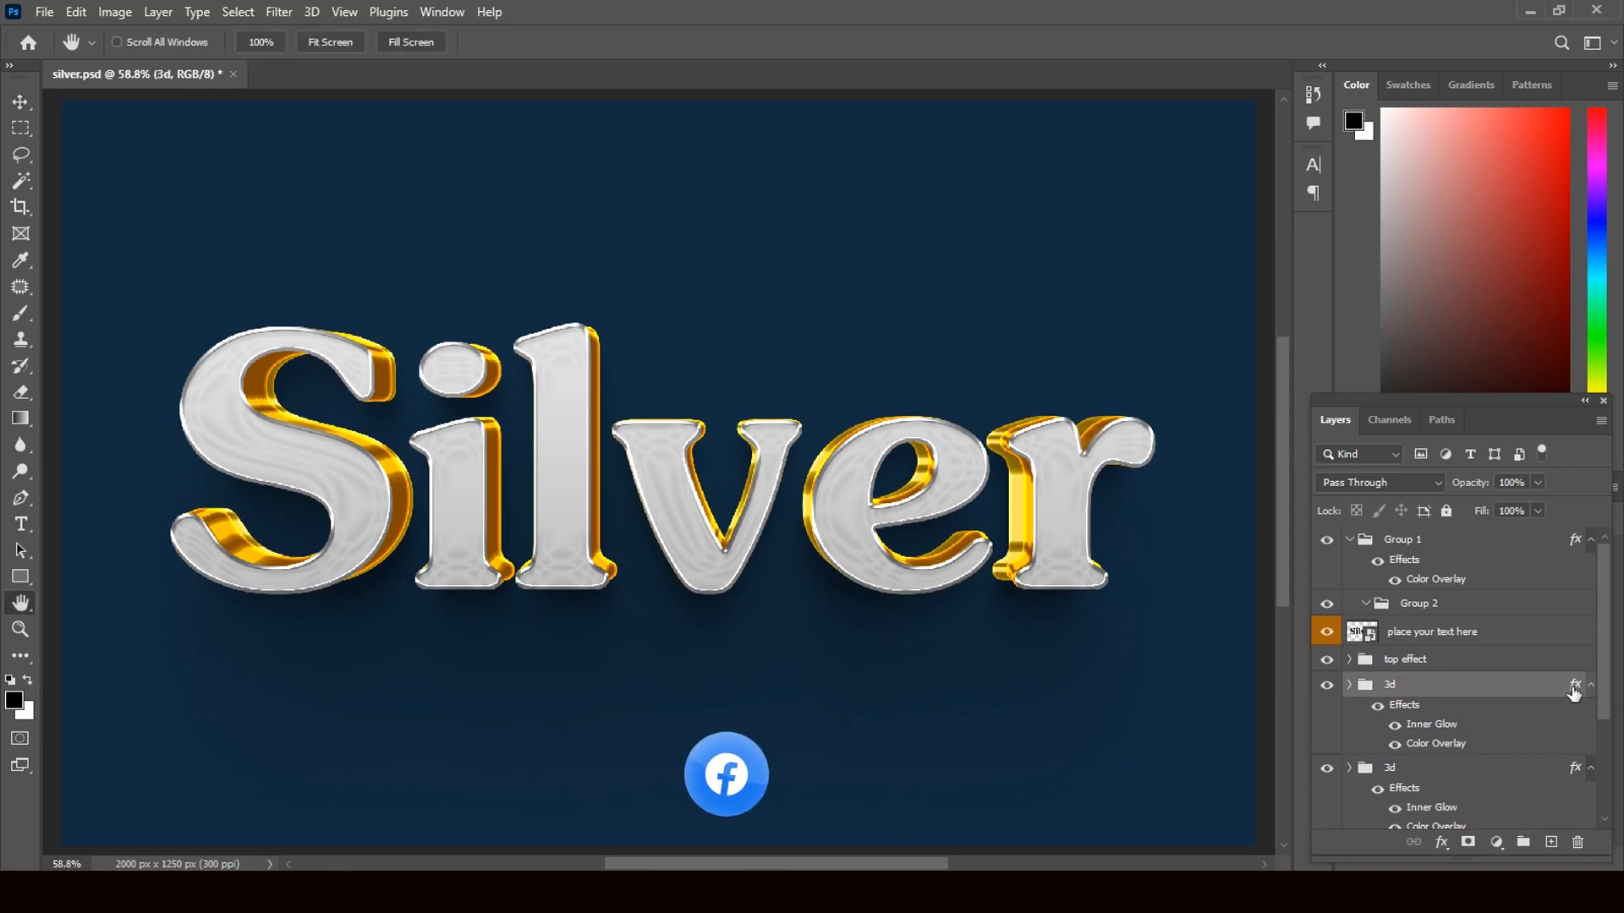
pyautogui.doubleClick(1575, 690)
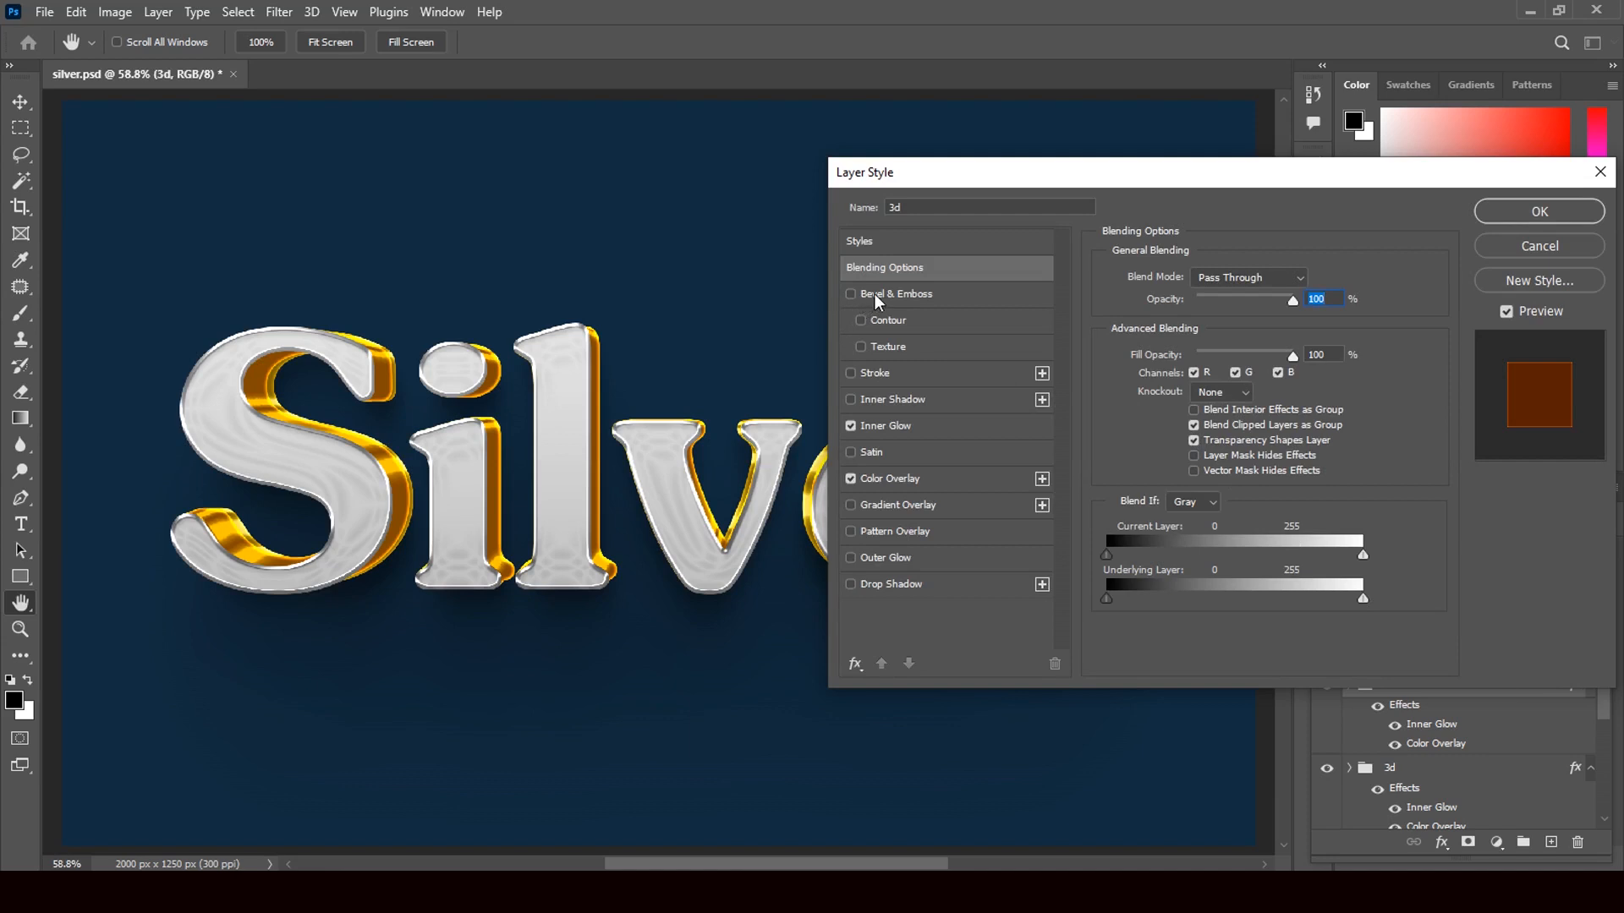
pyautogui.click(850, 426)
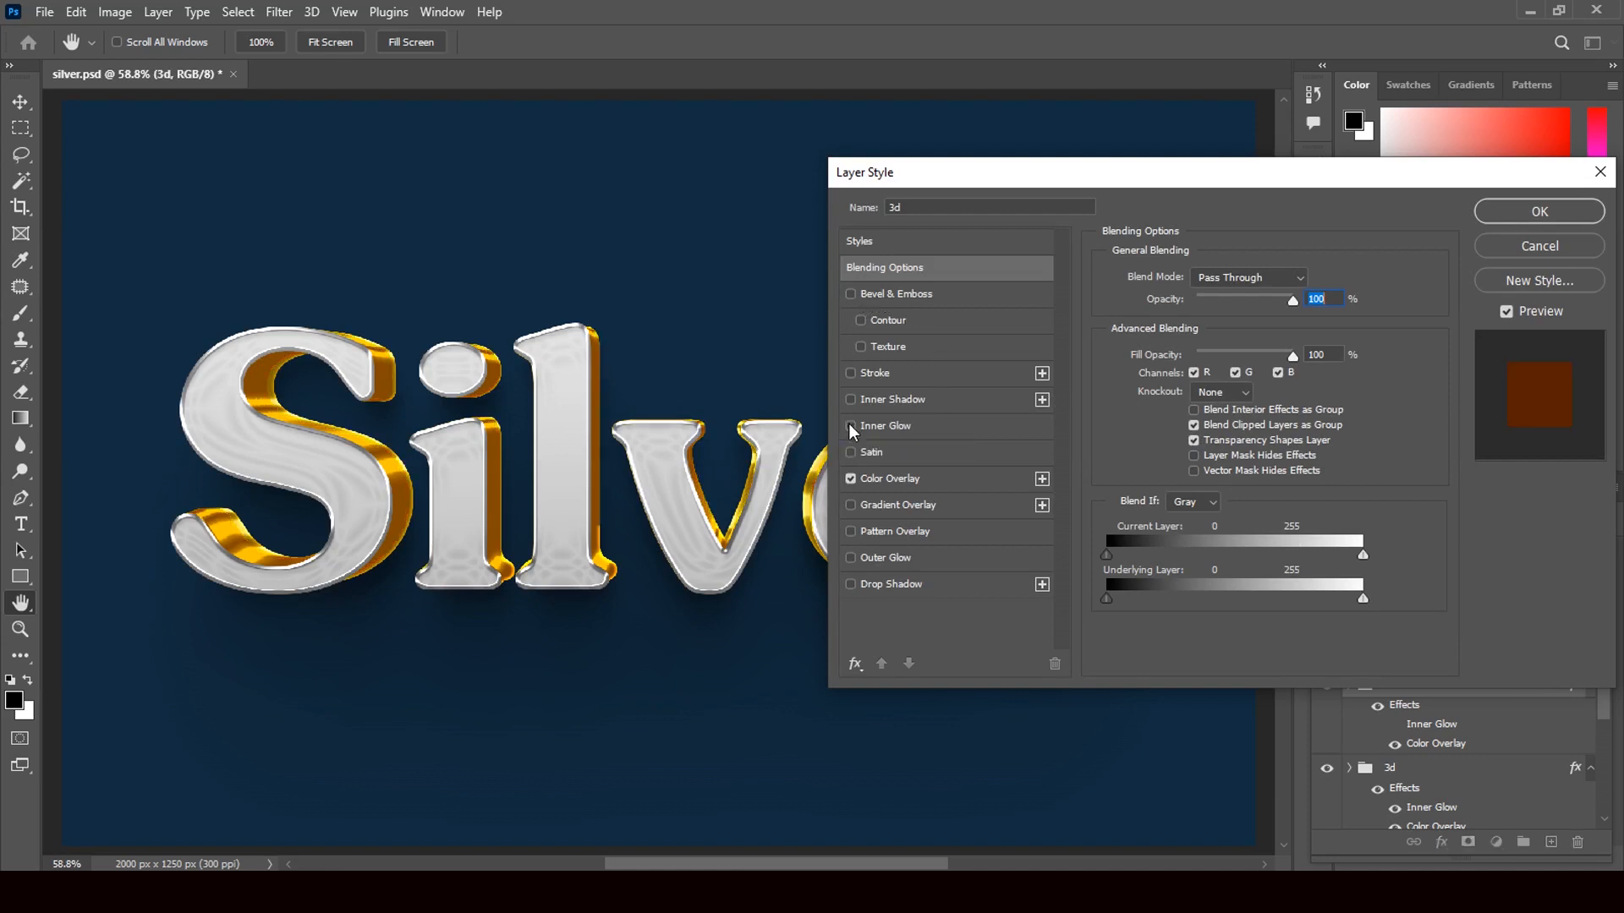
pyautogui.click(850, 426)
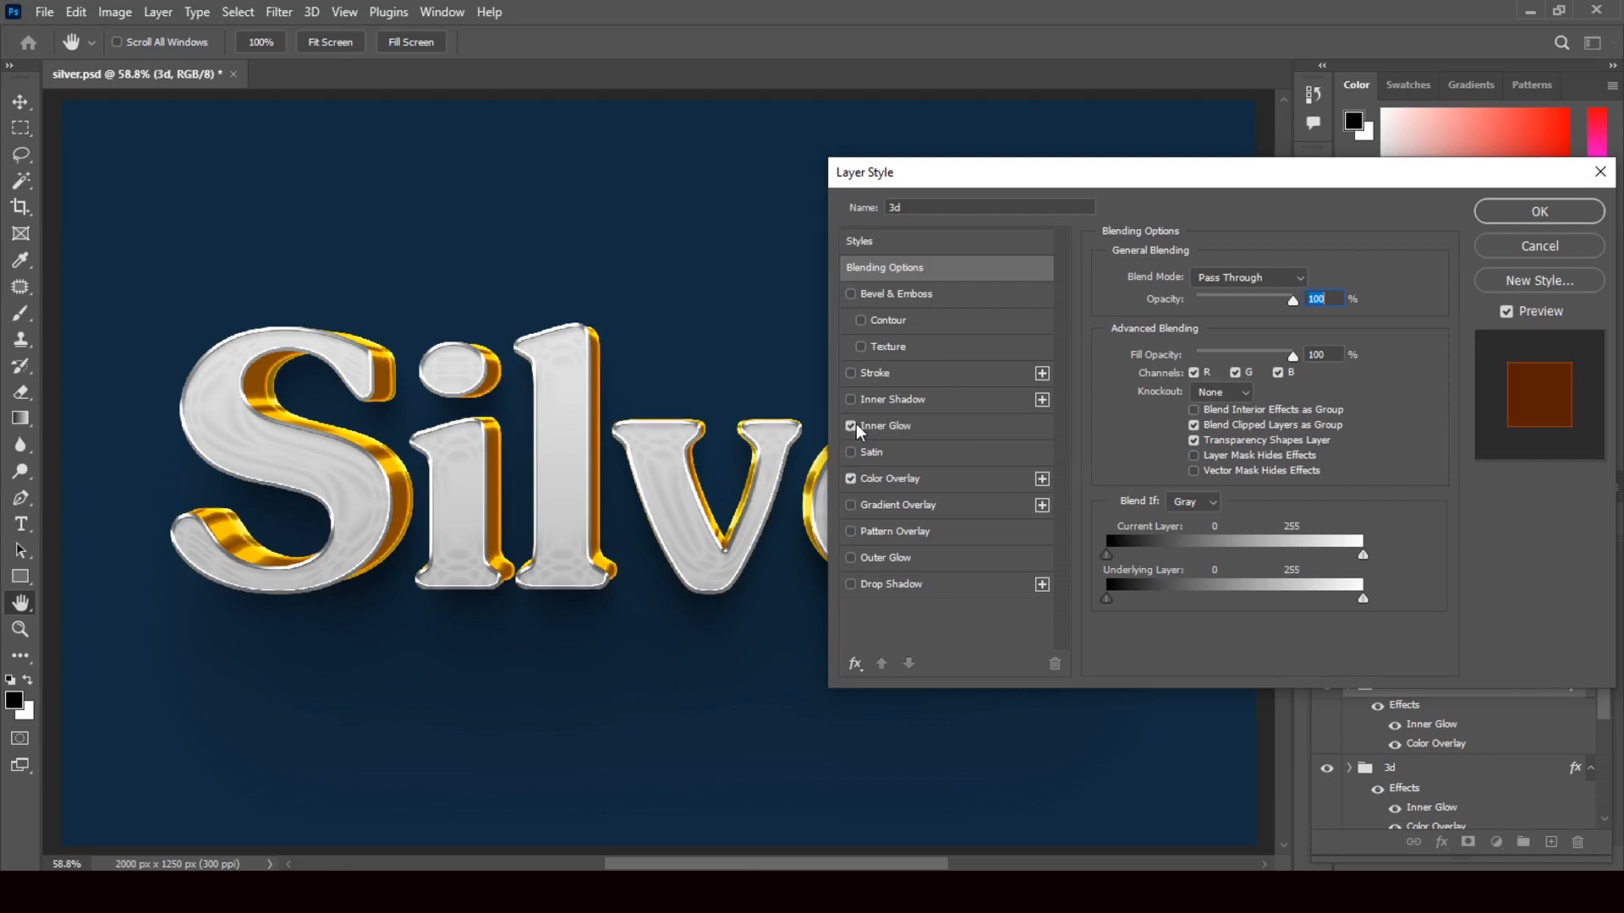
pyautogui.click(882, 427)
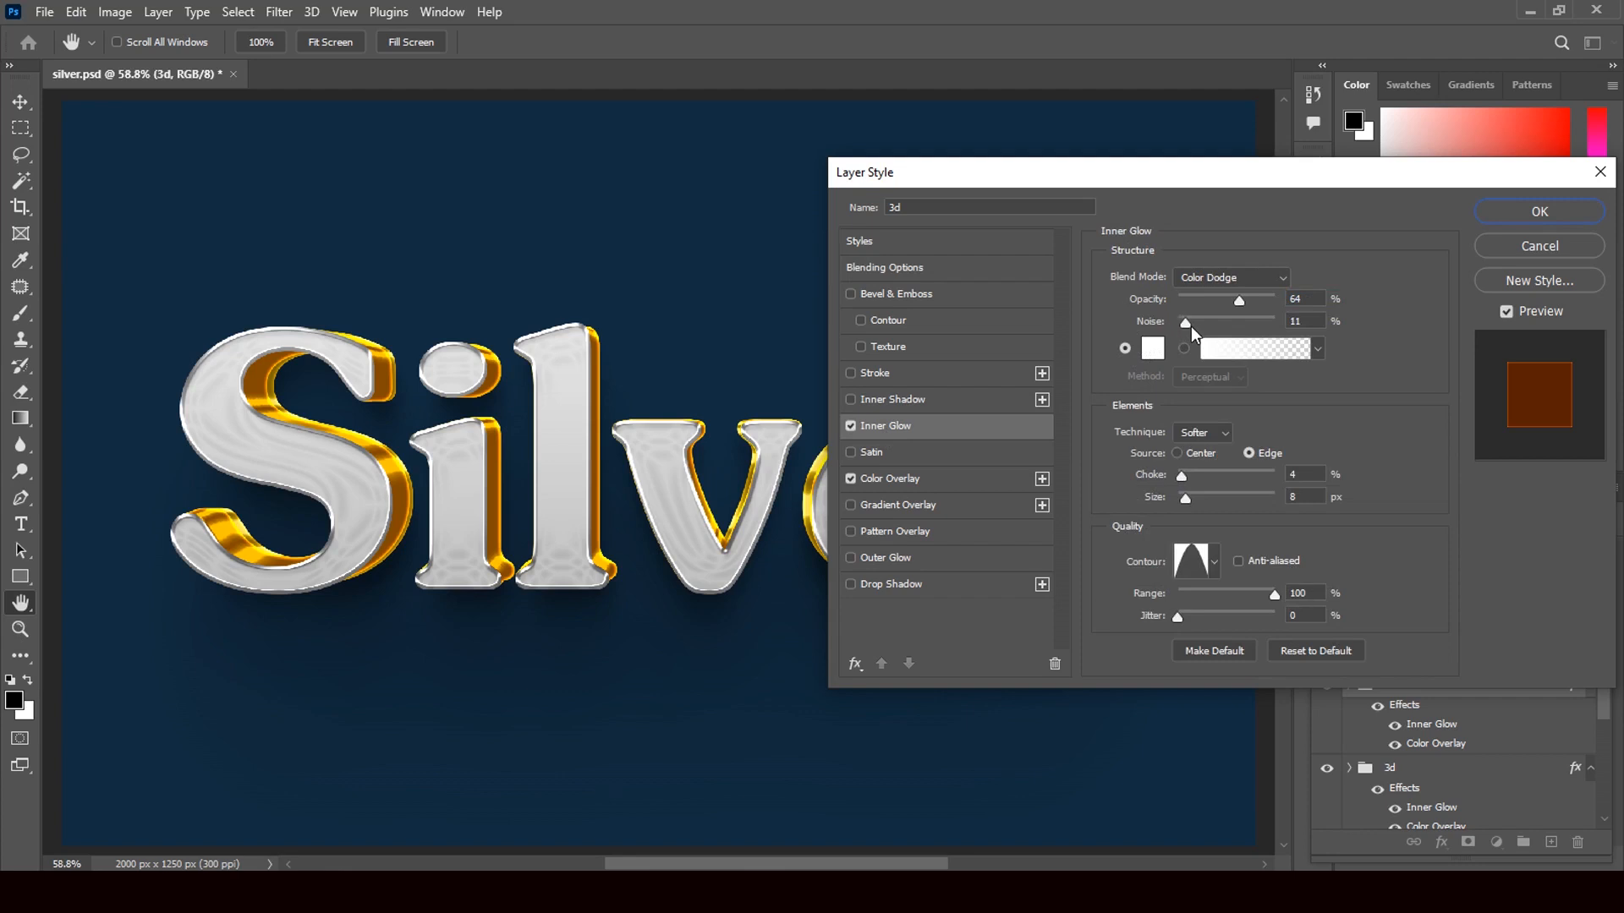
pyautogui.moveTo(1190, 327); pyautogui.dragTo(1188, 326)
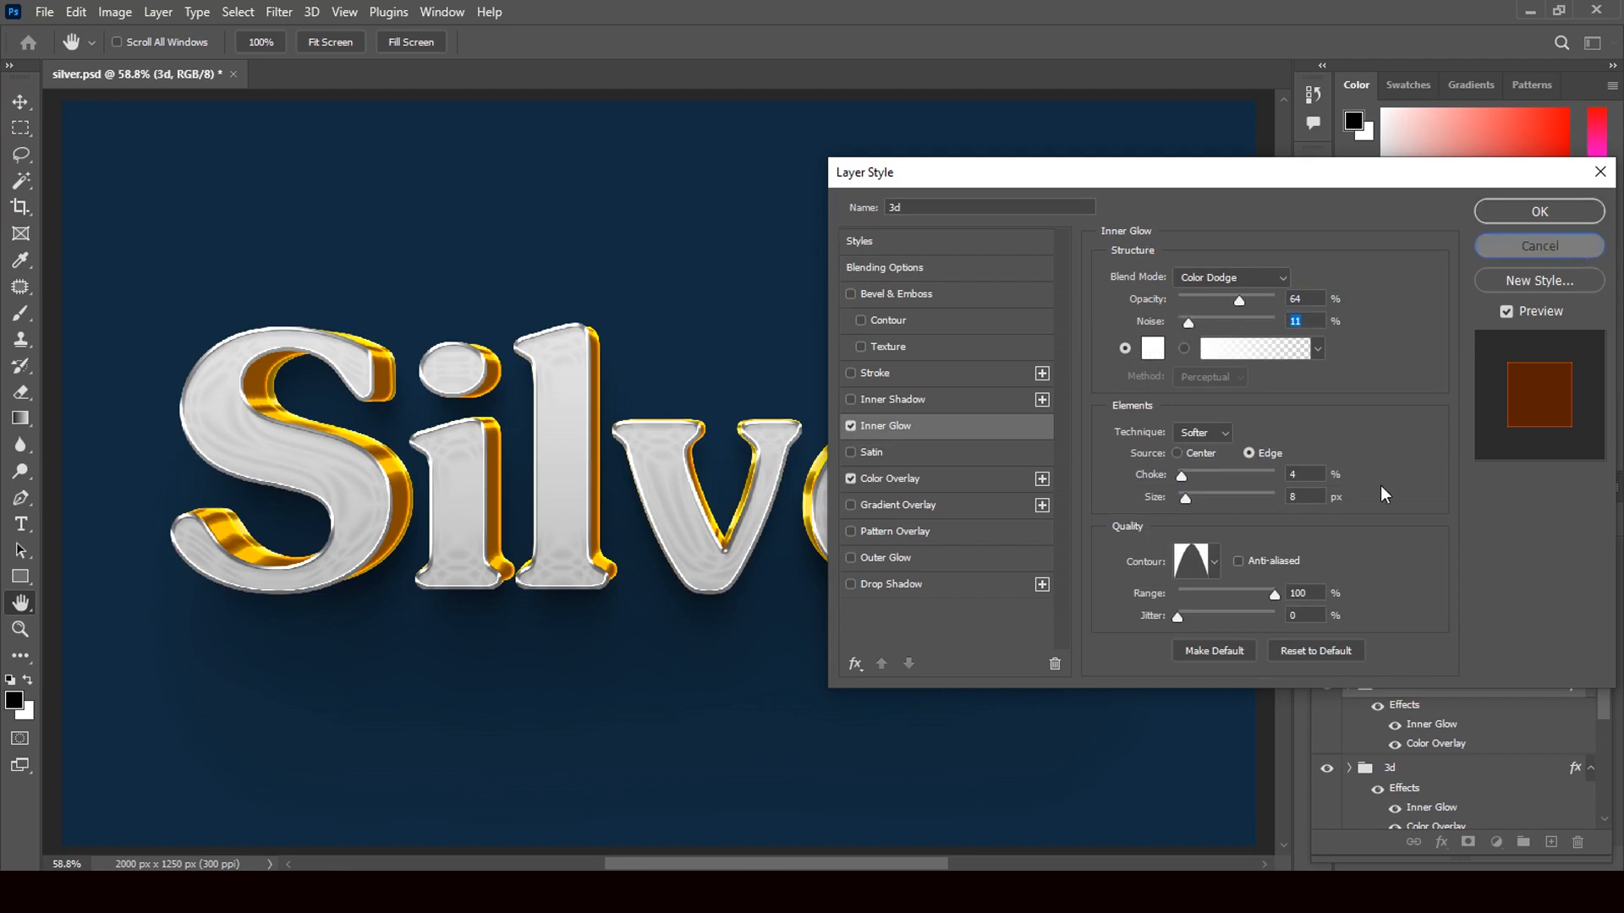
pyautogui.click(1574, 246)
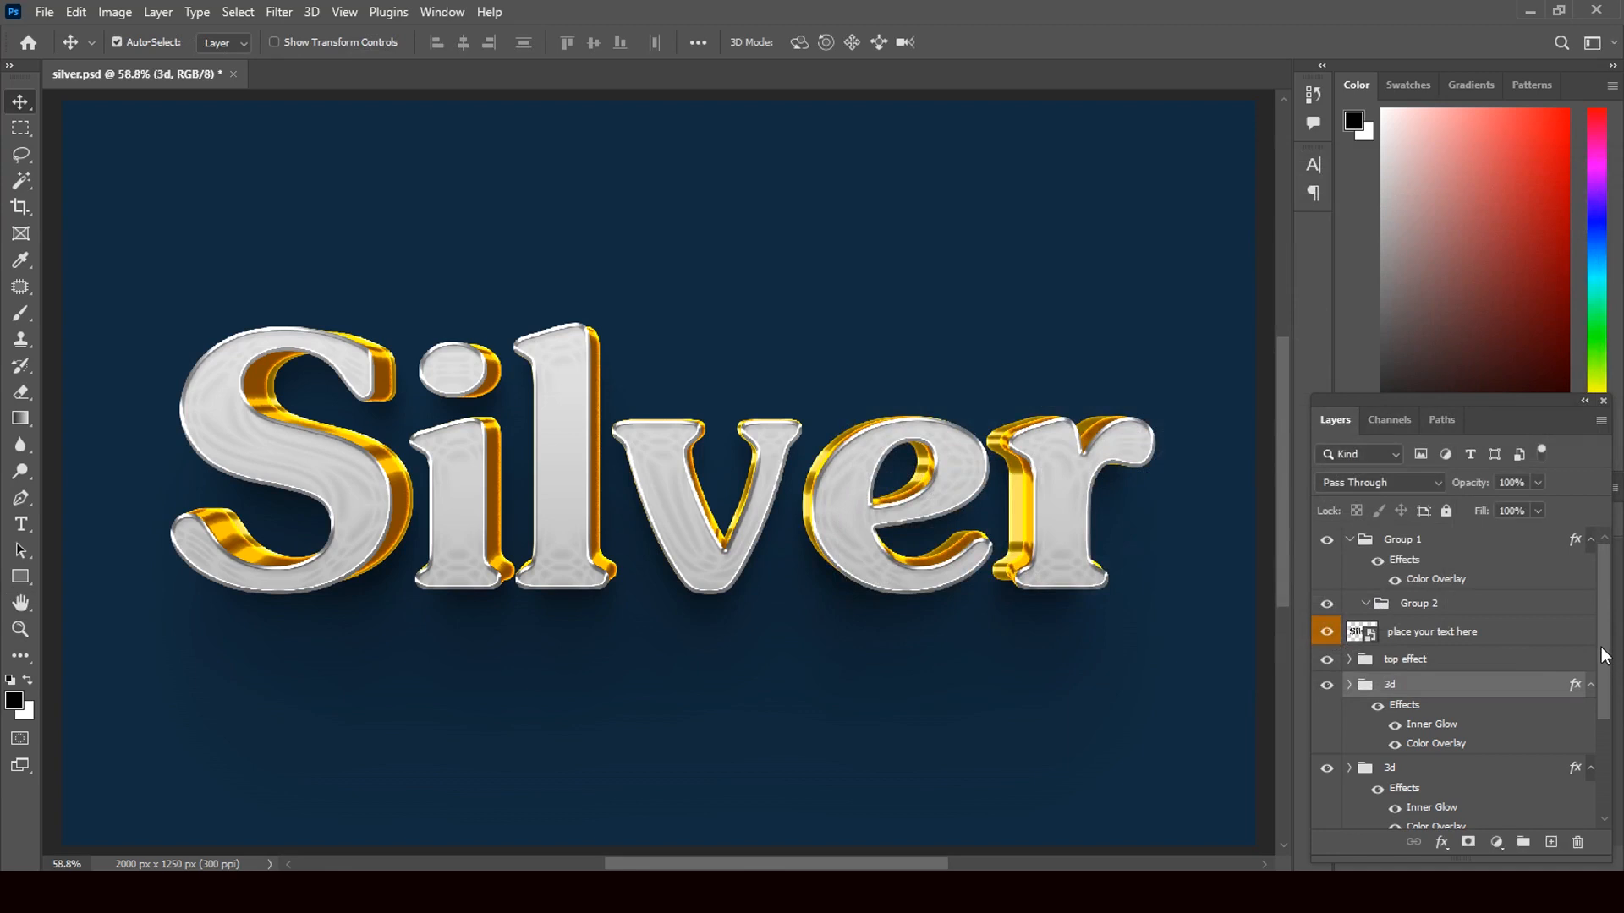
# - Change the lower 3d group's Color Overlay colour to pale yellow f9e276
pyautogui.scroll(-2, 1597, 699)
pyautogui.click(1574, 677)
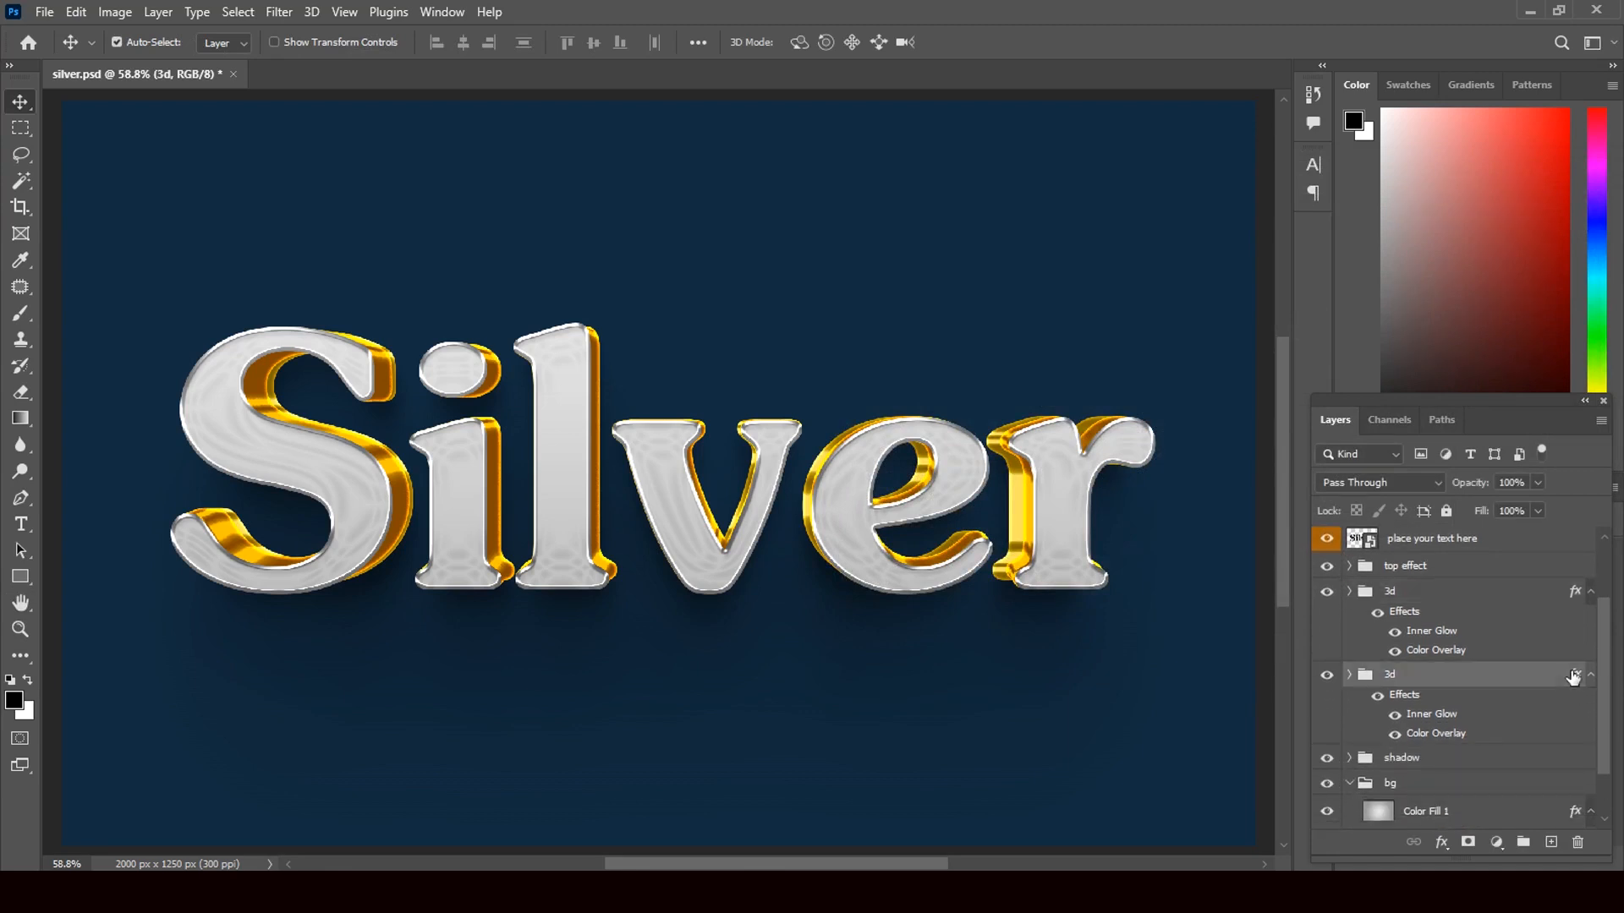
pyautogui.doubleClick(1565, 676)
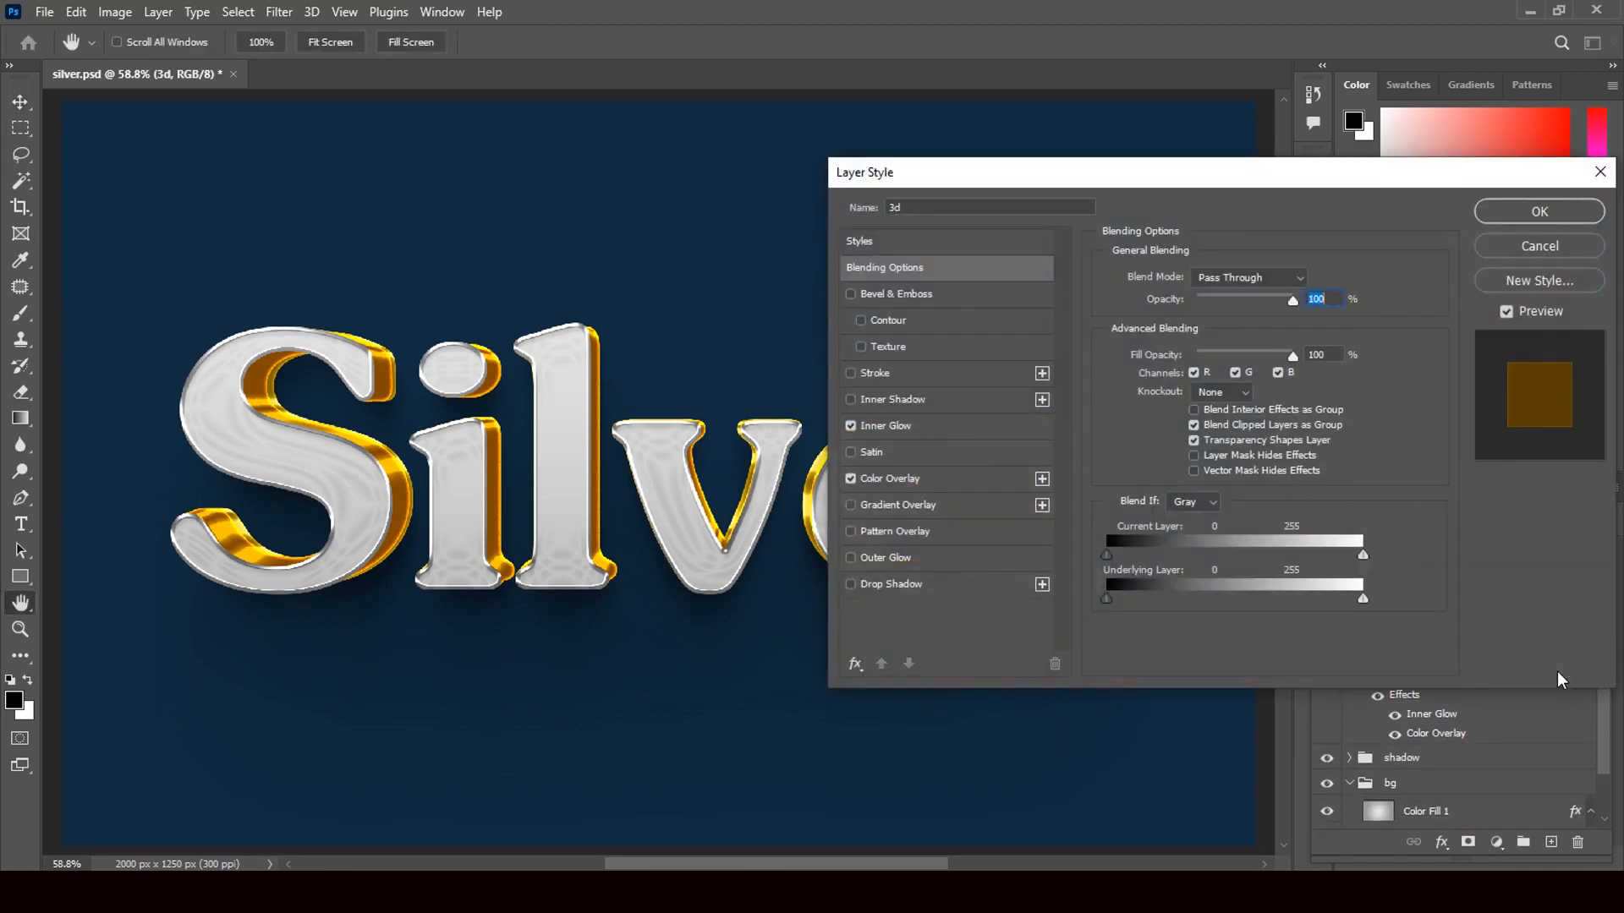
pyautogui.click(877, 424)
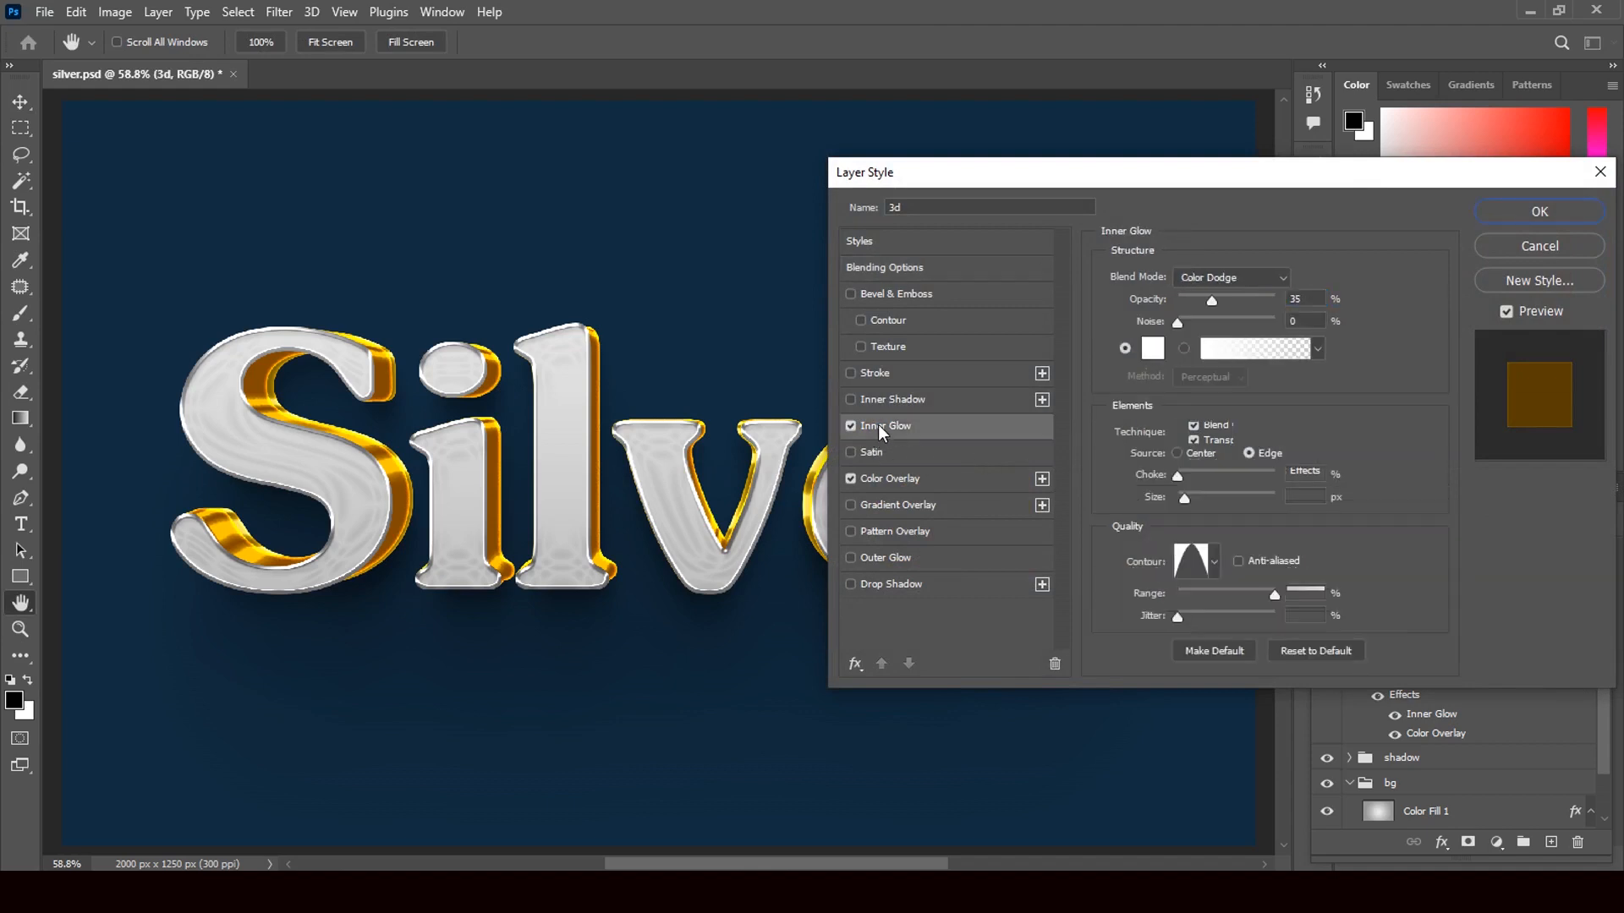
pyautogui.click(891, 480)
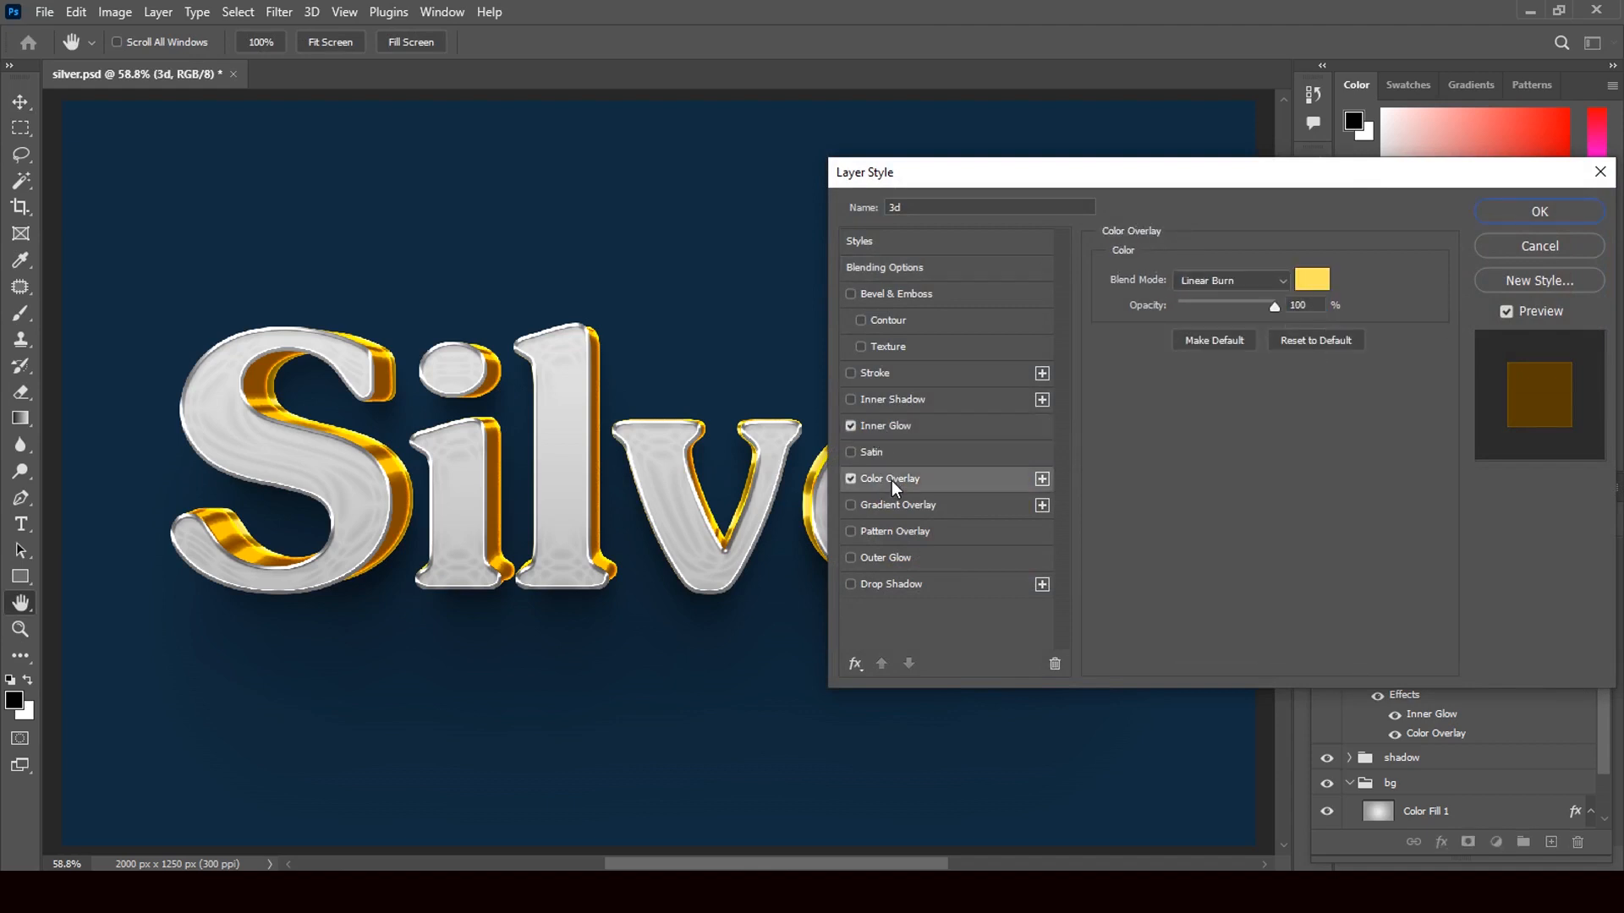
pyautogui.click(1313, 279)
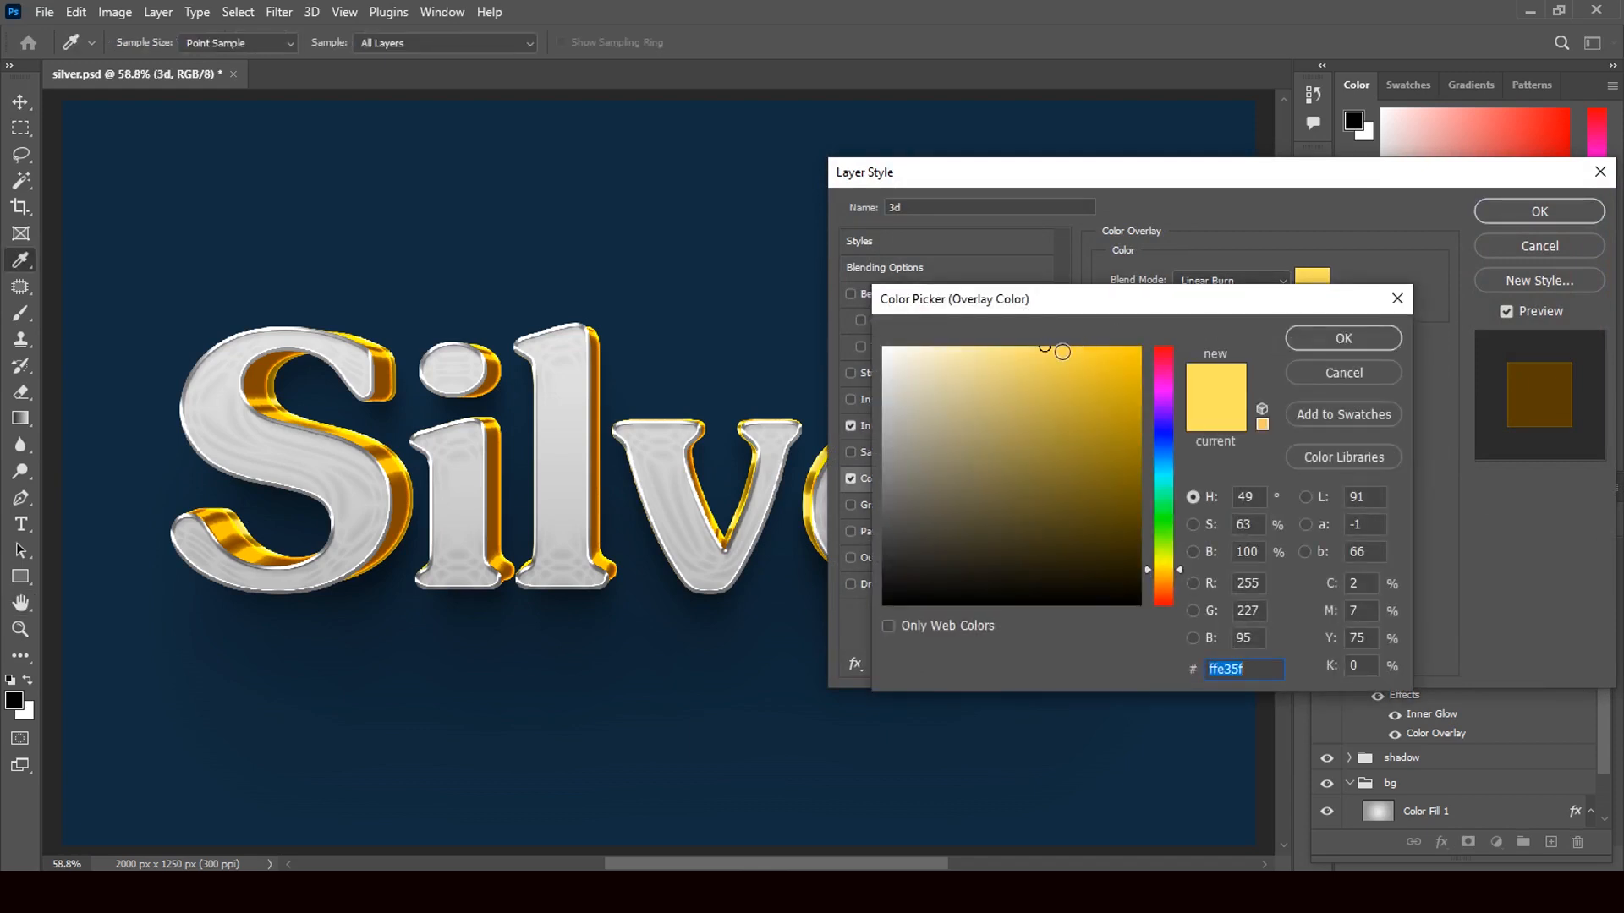
pyautogui.click(1058, 388)
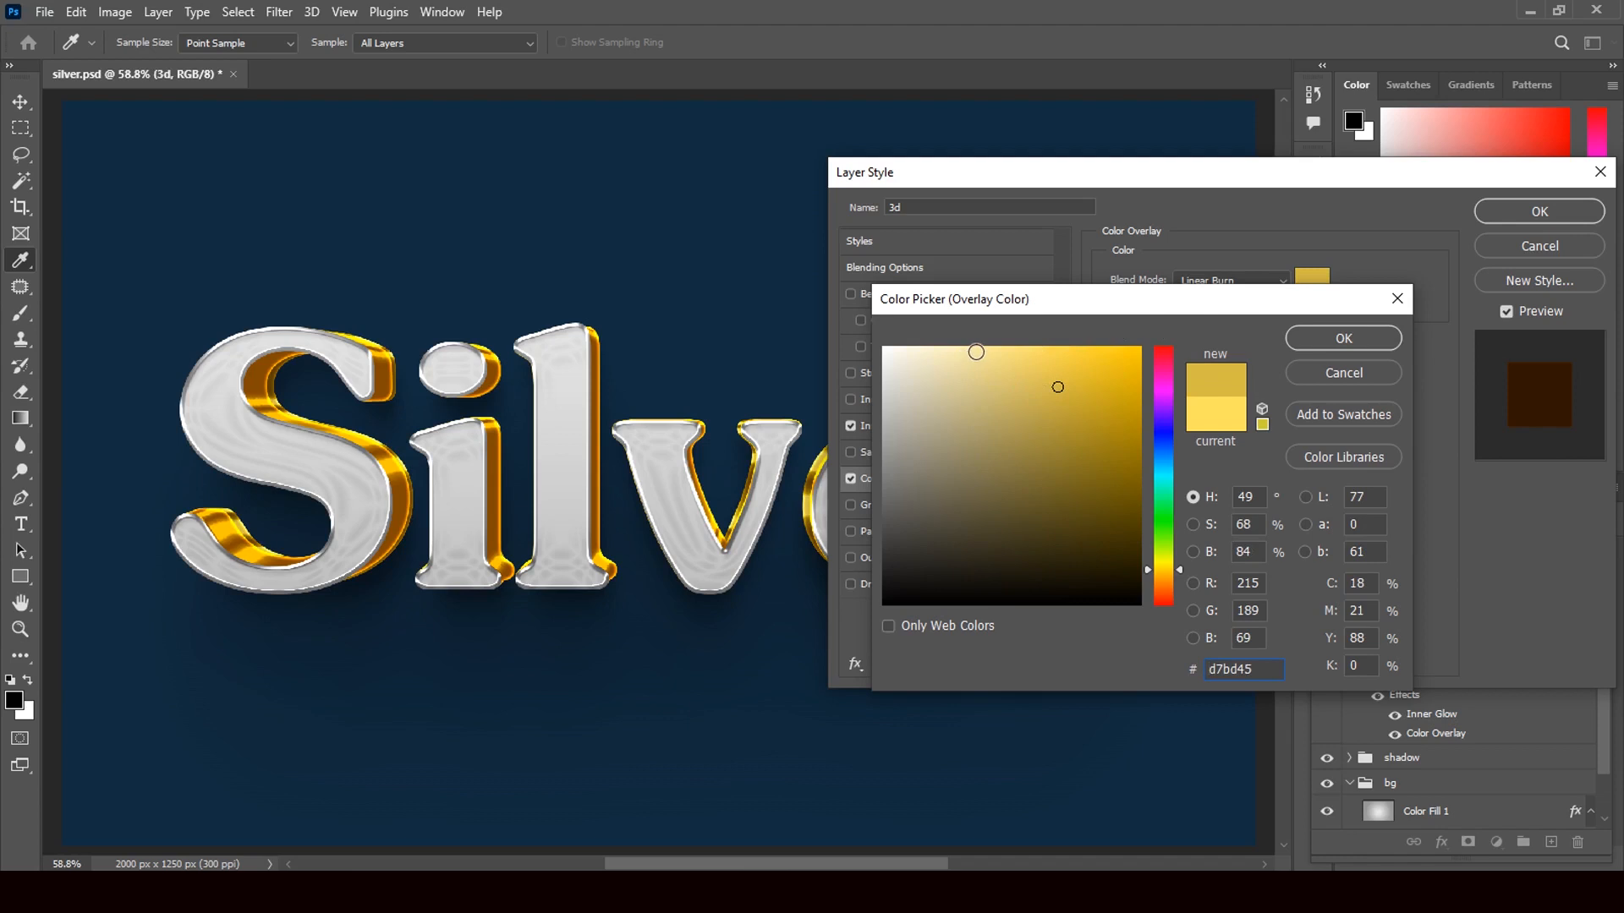
pyautogui.click(1019, 353)
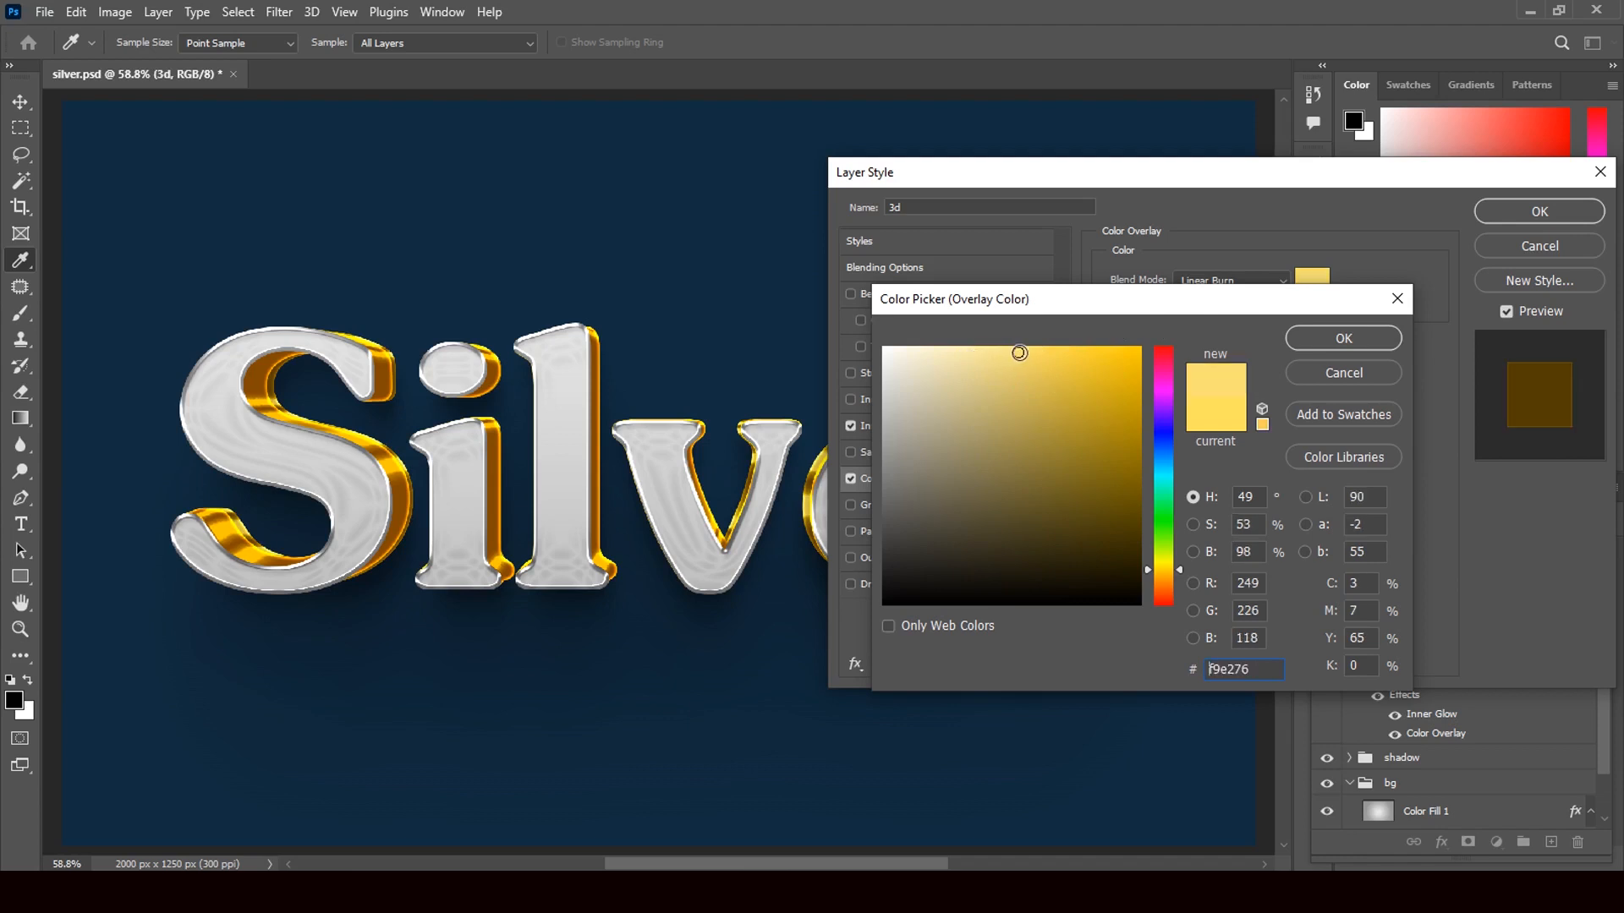
pyautogui.click(1361, 345)
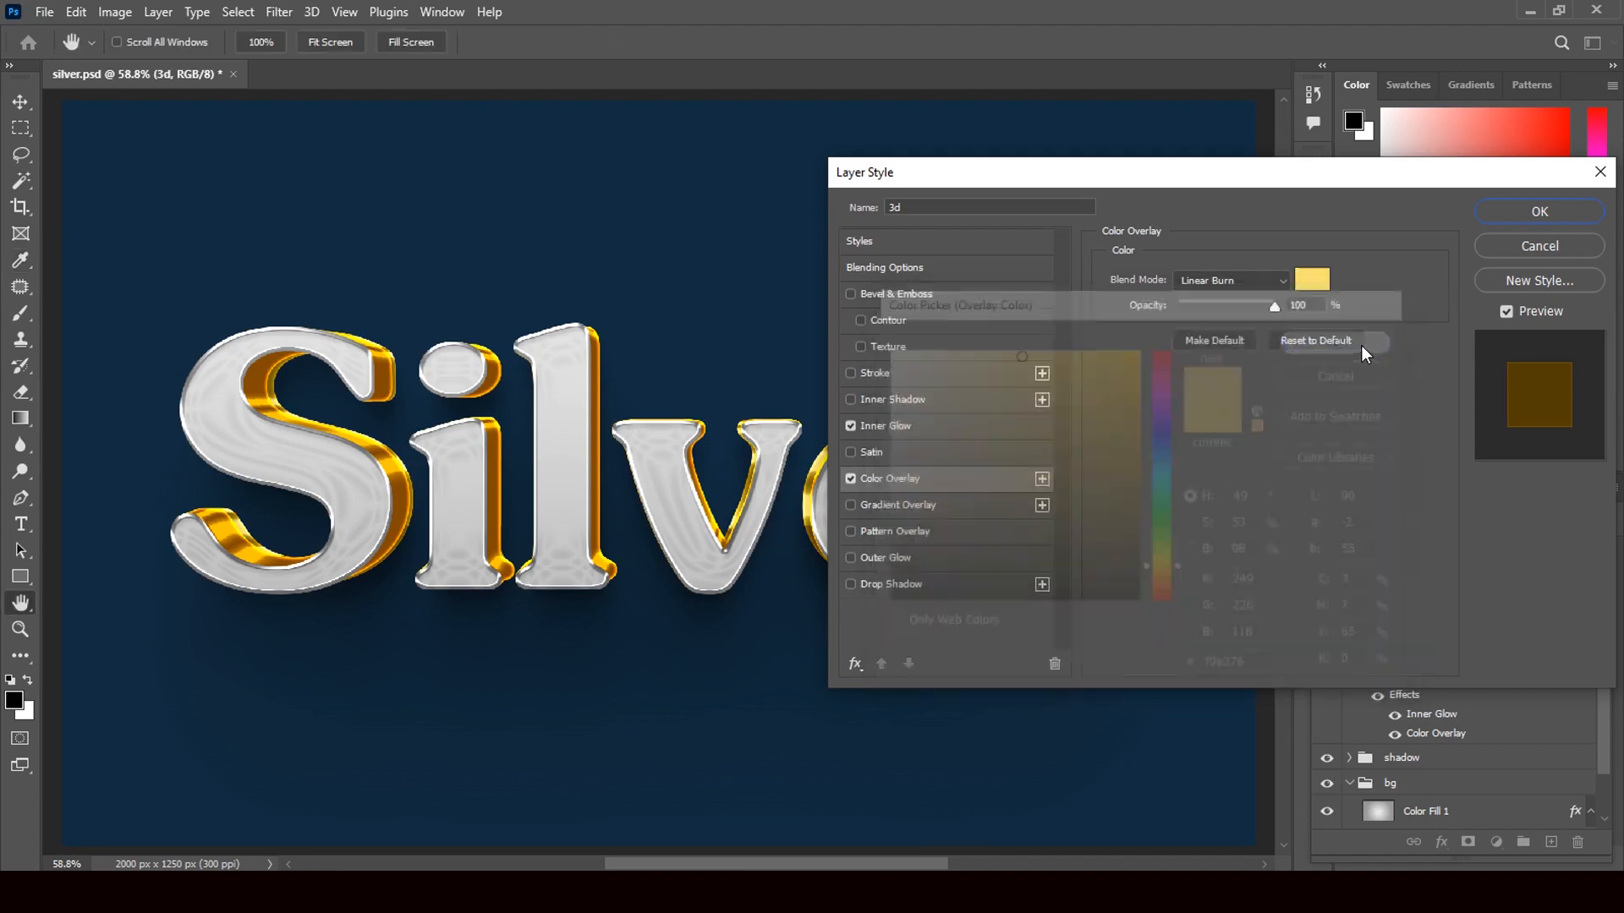
pyautogui.click(1527, 221)
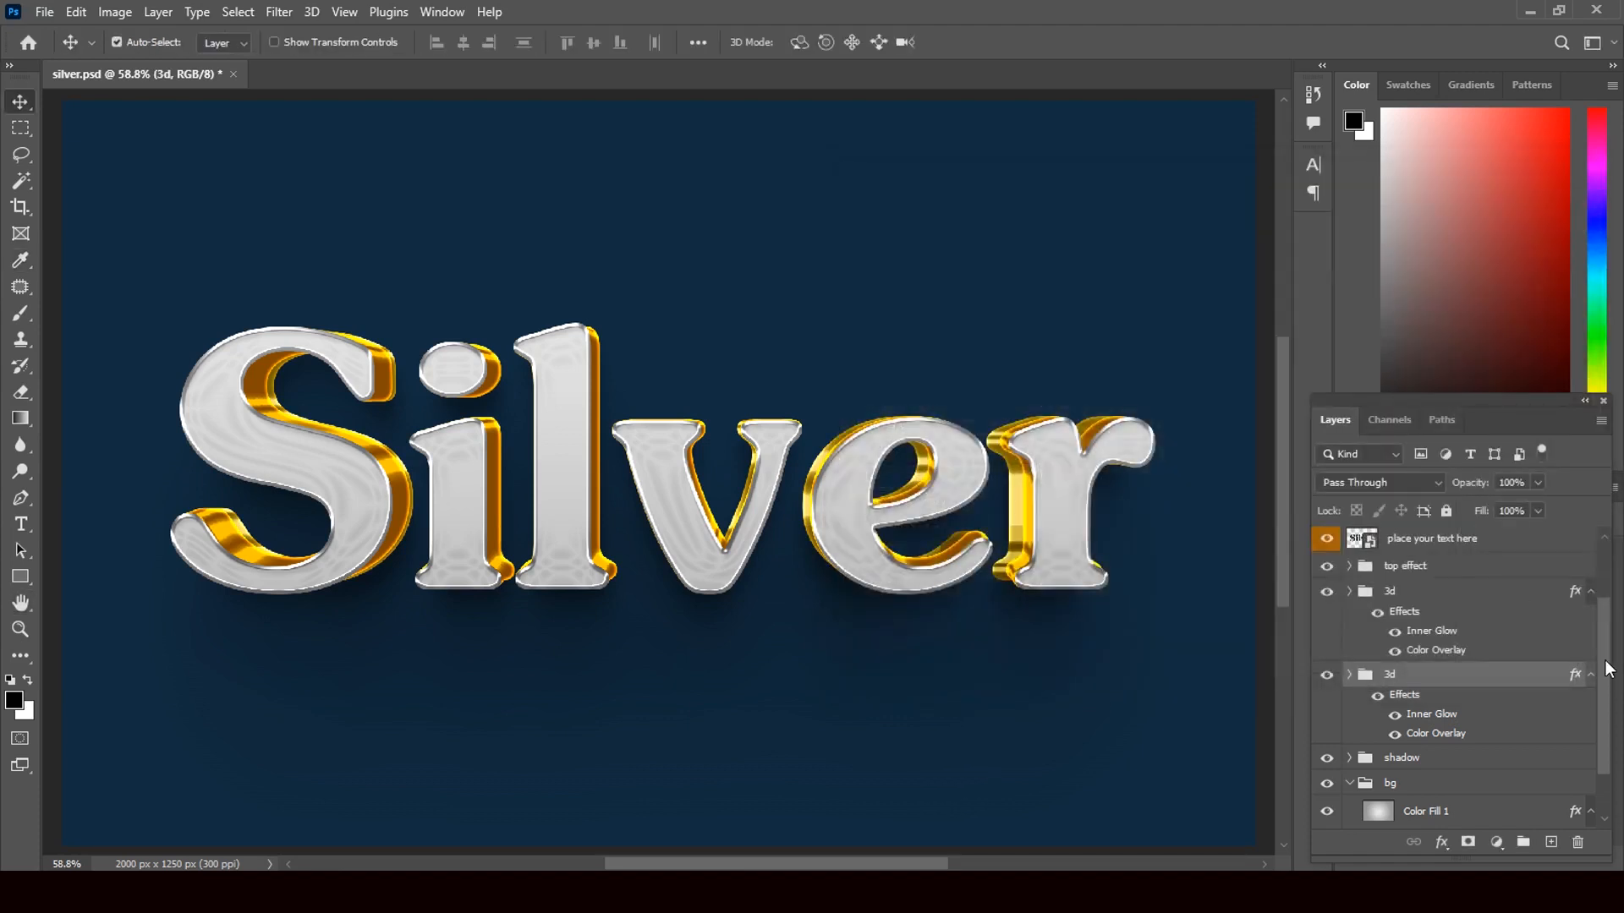
# - Expand the top effect group in Layers and select the silver text layer
pyautogui.scroll(-2, 1608, 693)
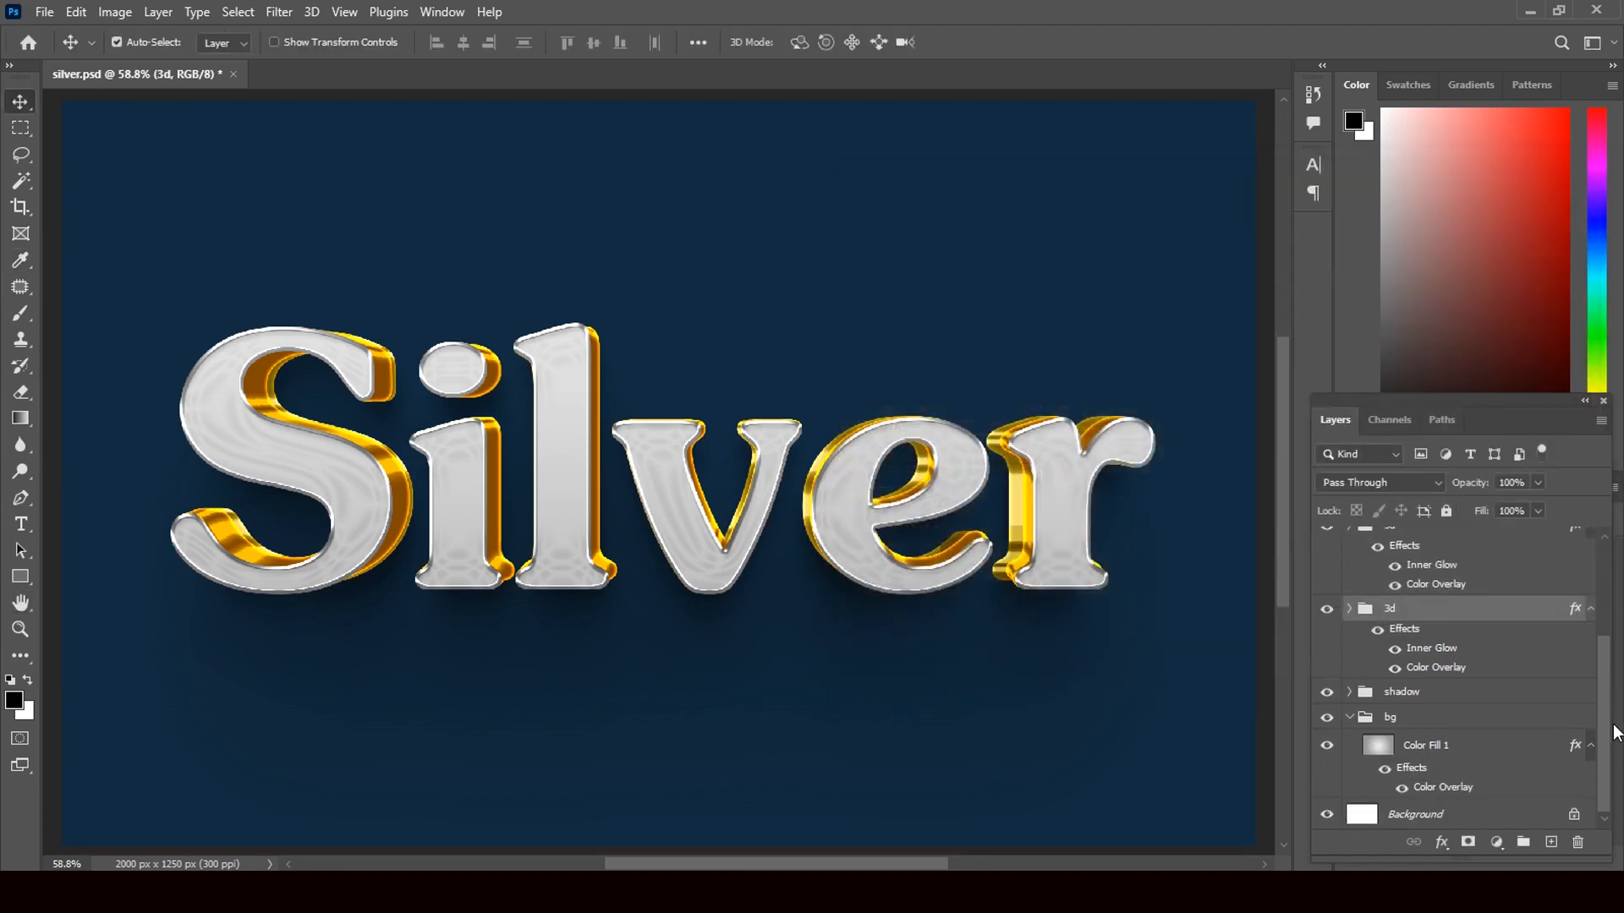
pyautogui.click(1574, 750)
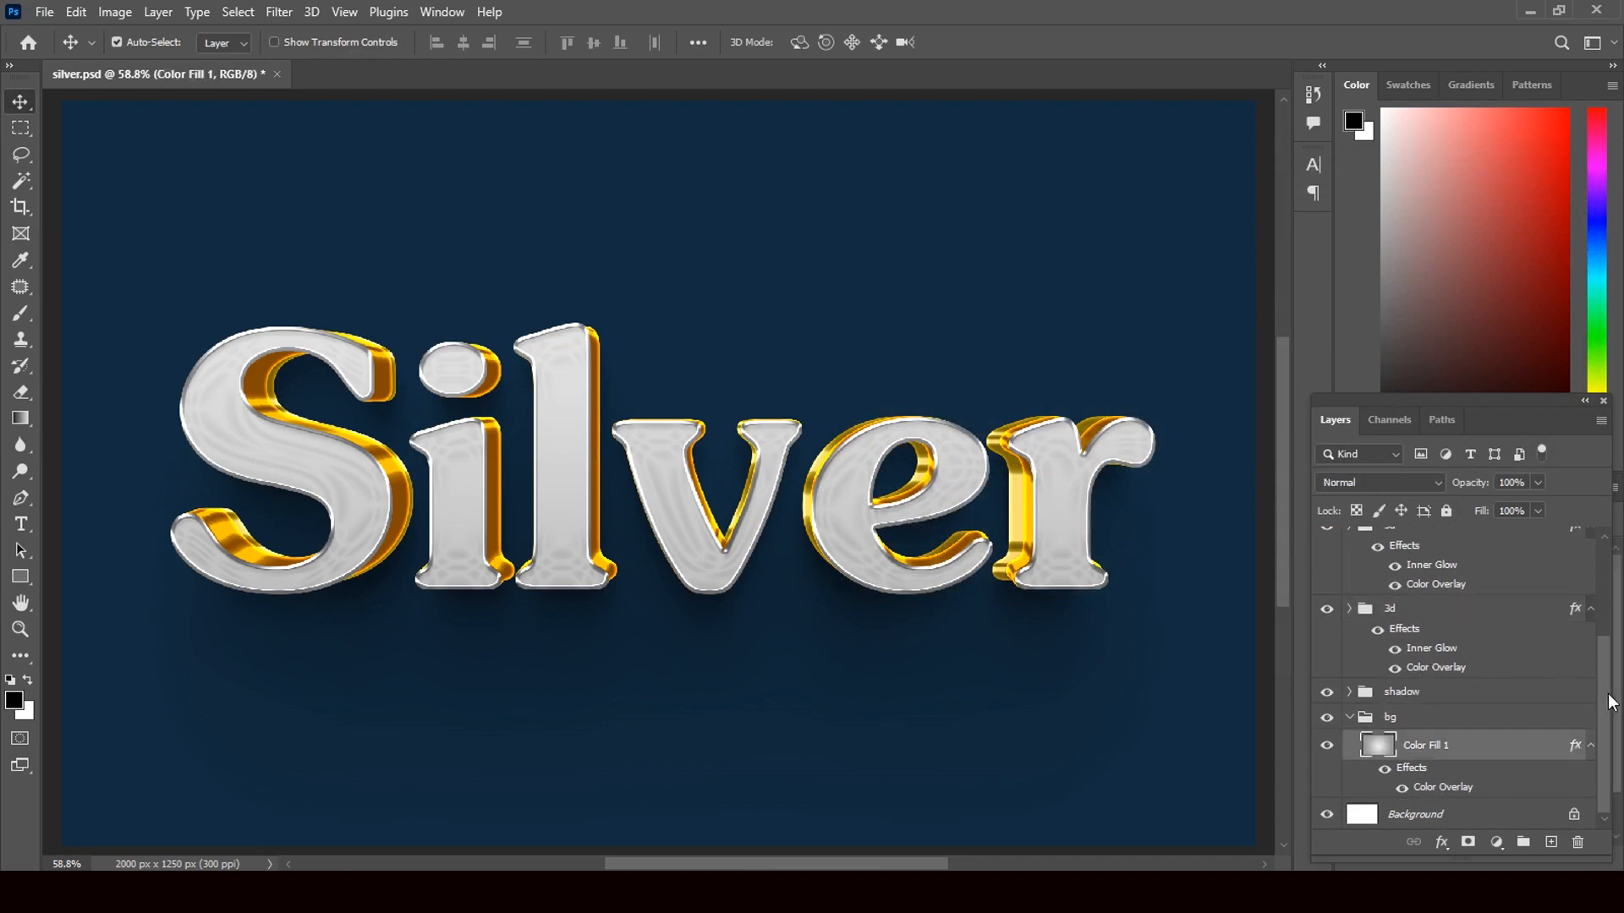
pyautogui.moveTo(1608, 694); pyautogui.dragTo(1607, 656)
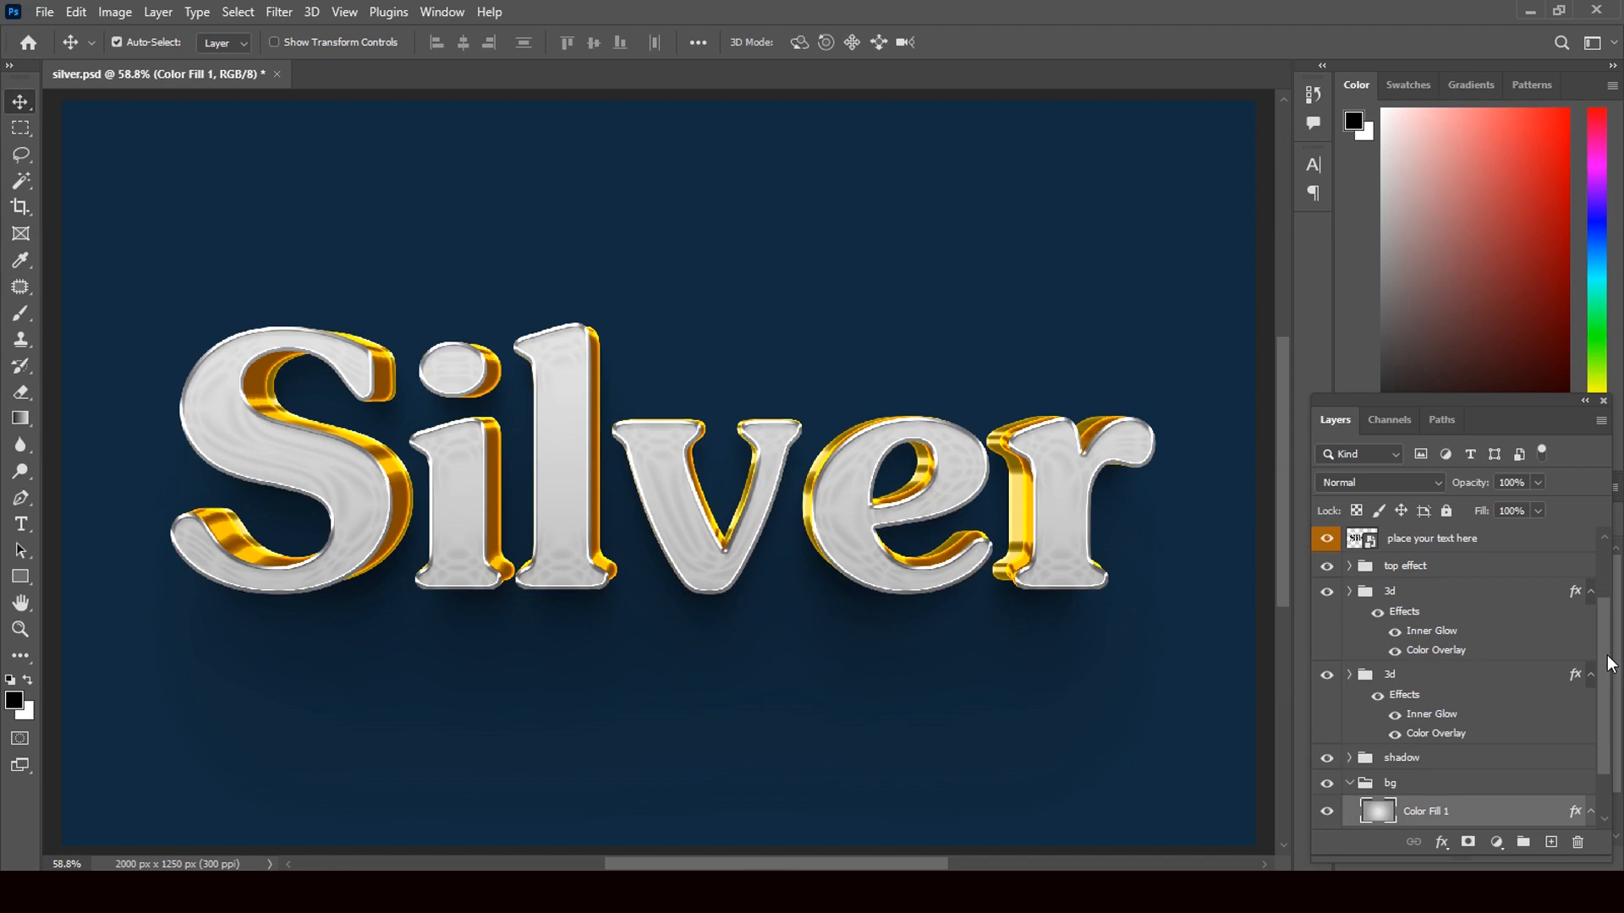
pyautogui.moveTo(1611, 664); pyautogui.dragTo(1611, 643)
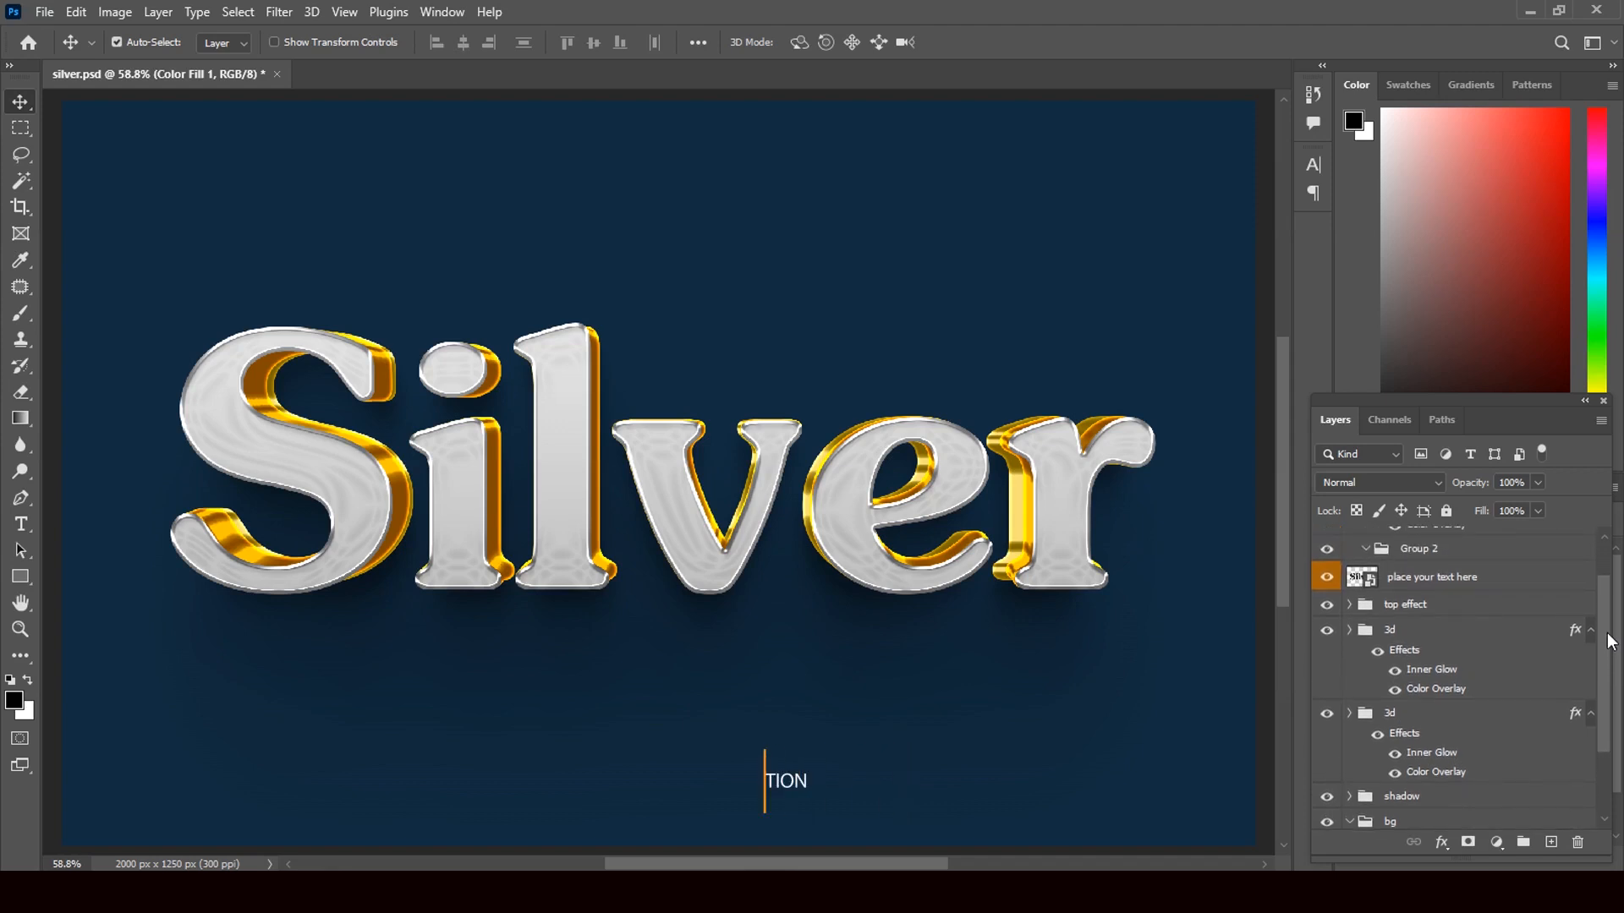
pyautogui.click(1350, 604)
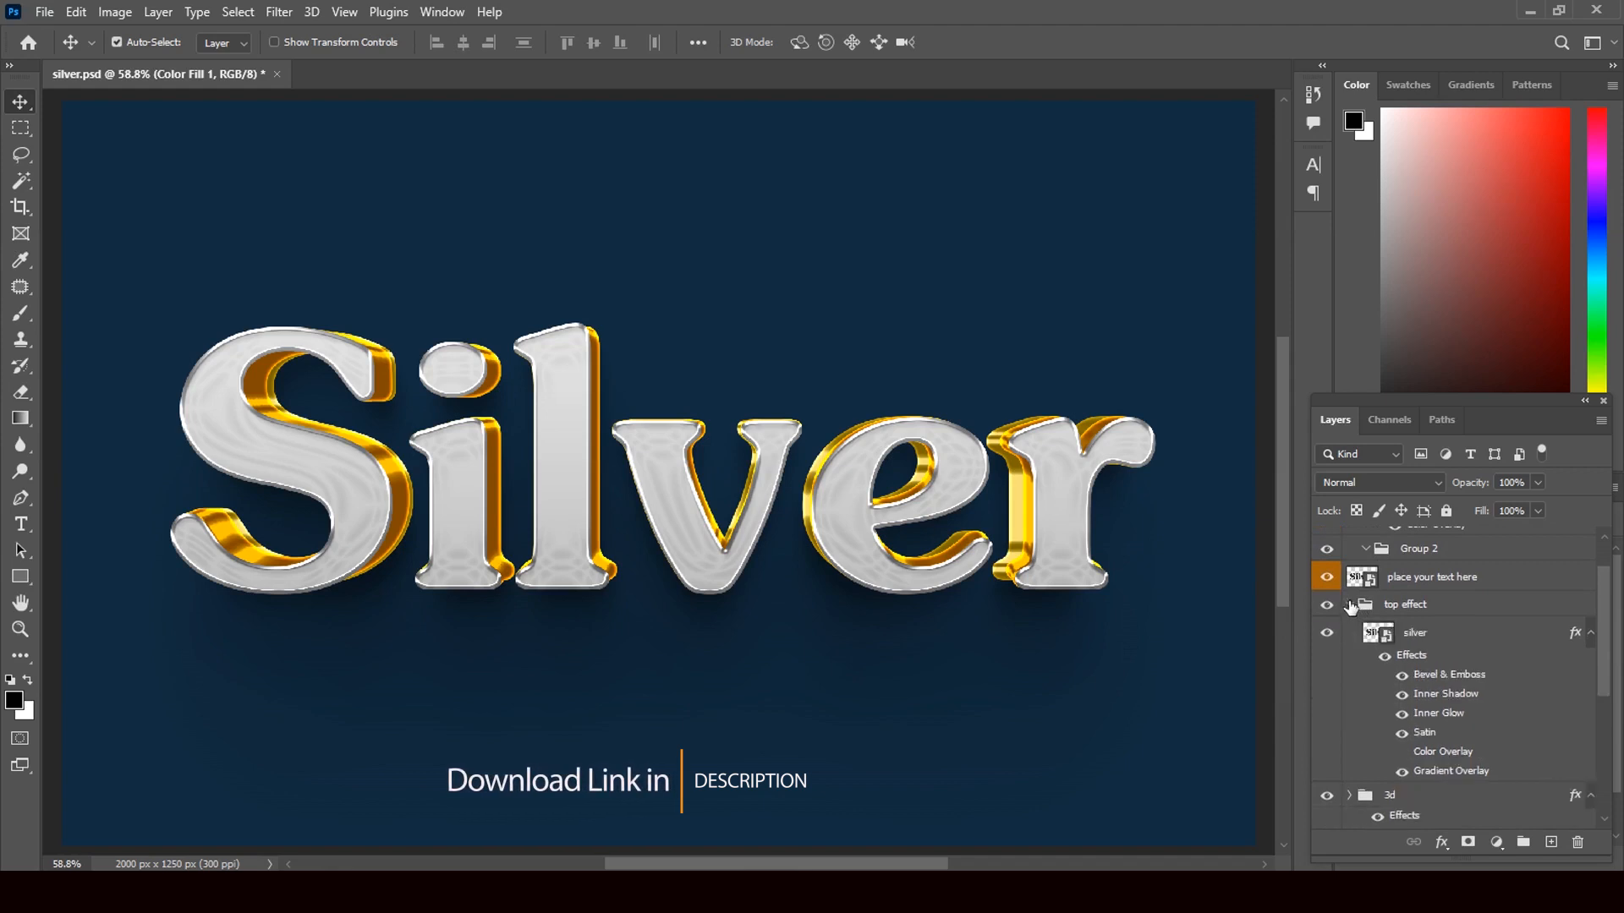
pyautogui.click(1442, 682)
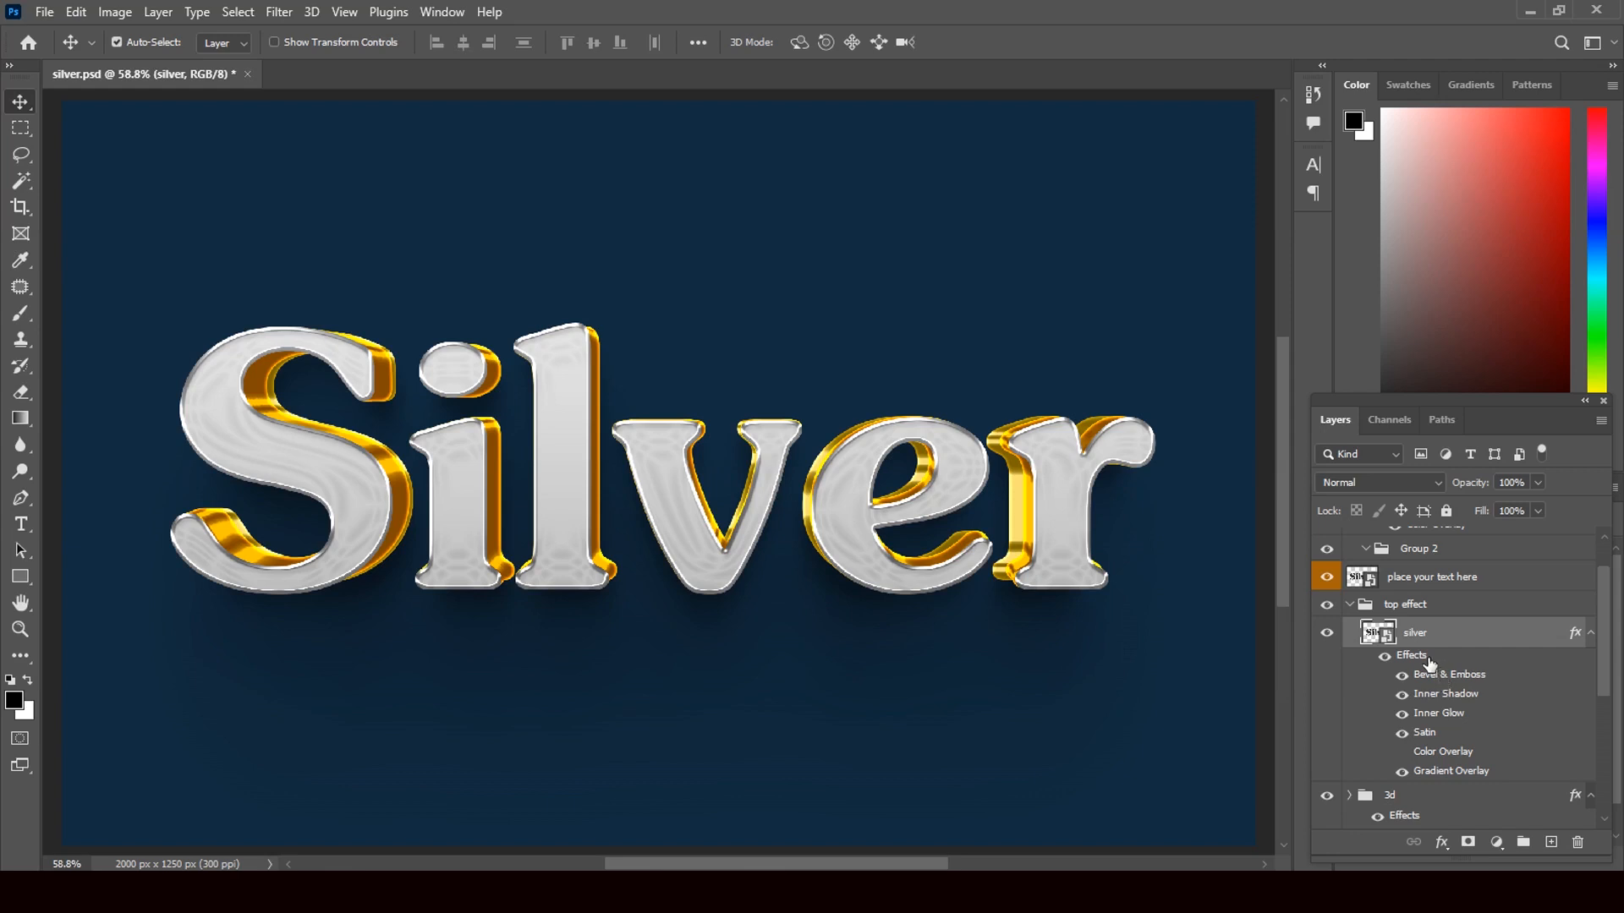
# - Give the silver layer's Bevel & Emboss an 18 px size, 1 px soften, and Smooth technique
pyautogui.doubleClick(1573, 634)
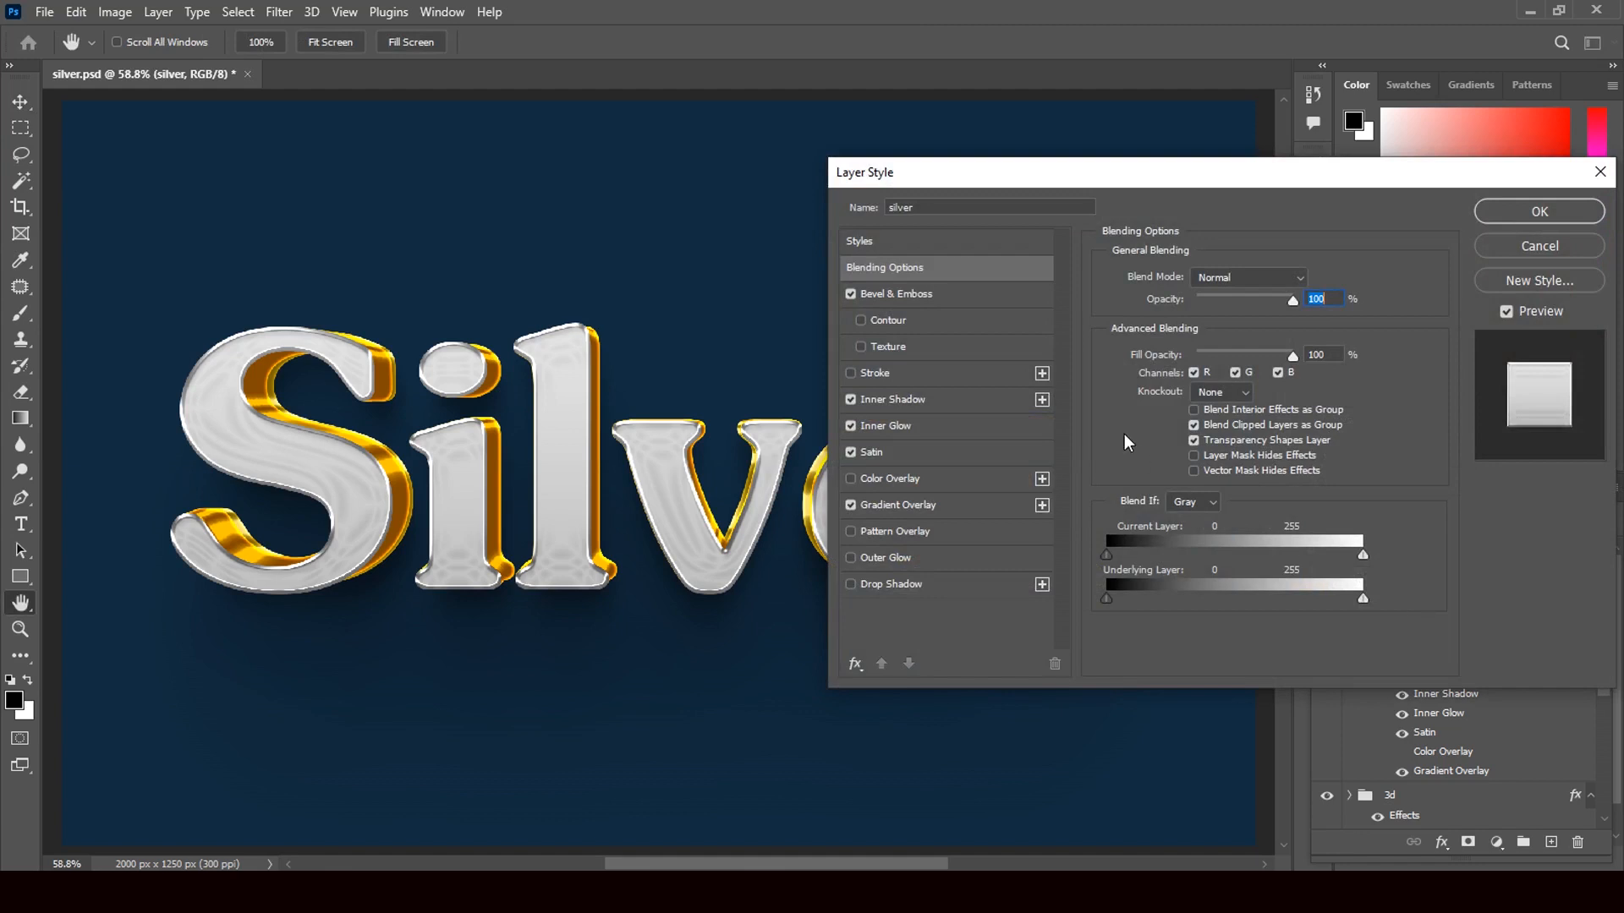
pyautogui.click(910, 291)
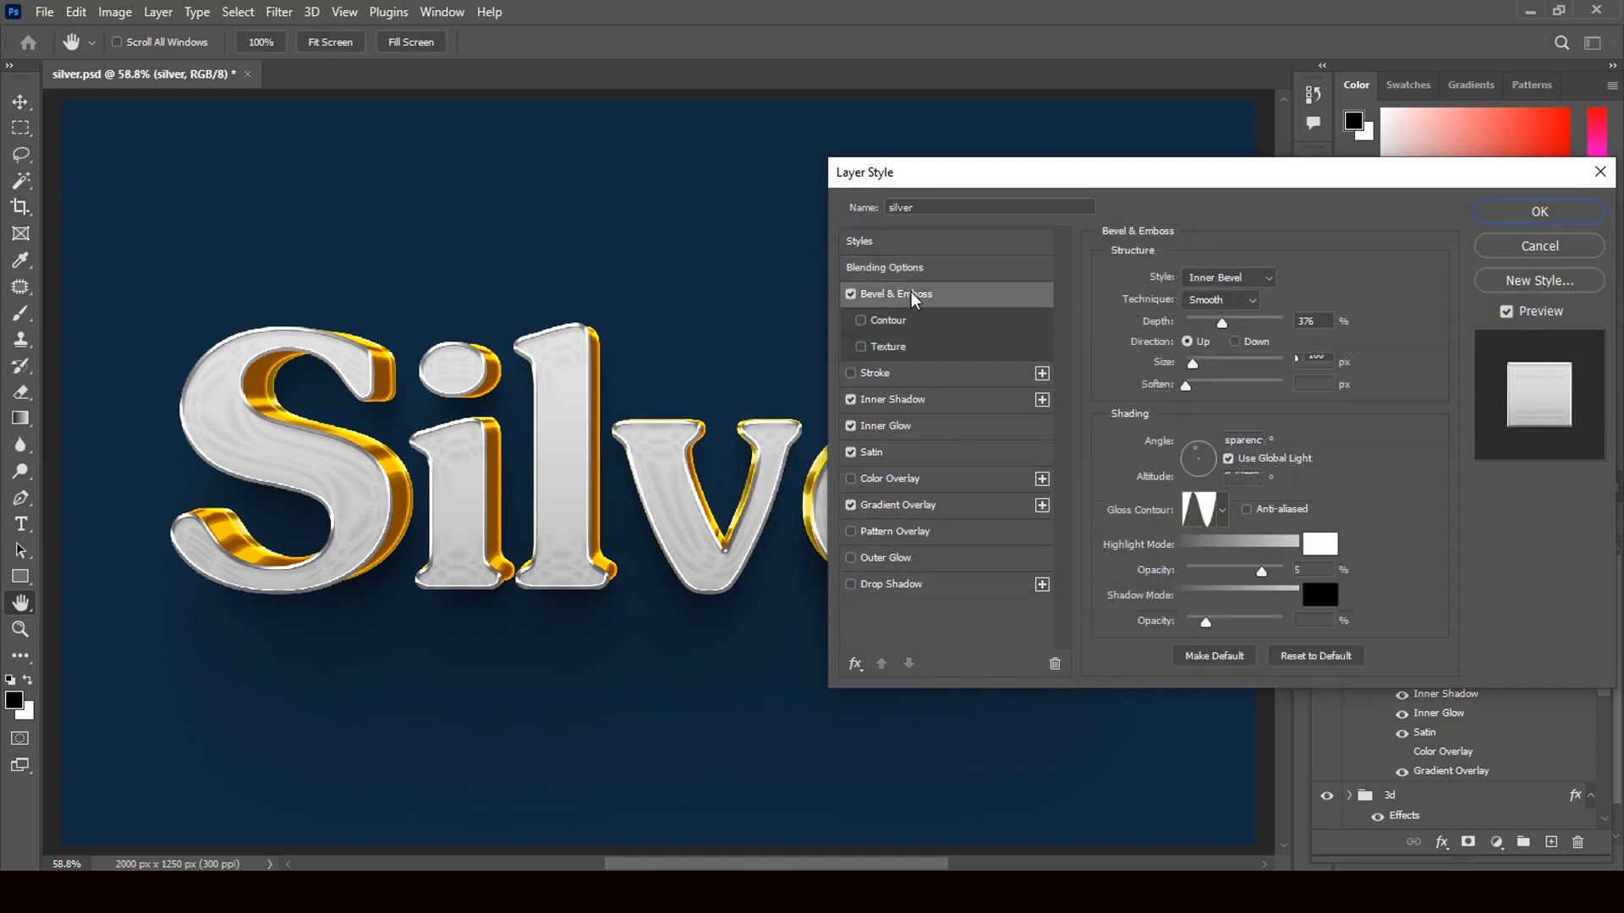
pyautogui.moveTo(1193, 362); pyautogui.dragTo(1202, 365)
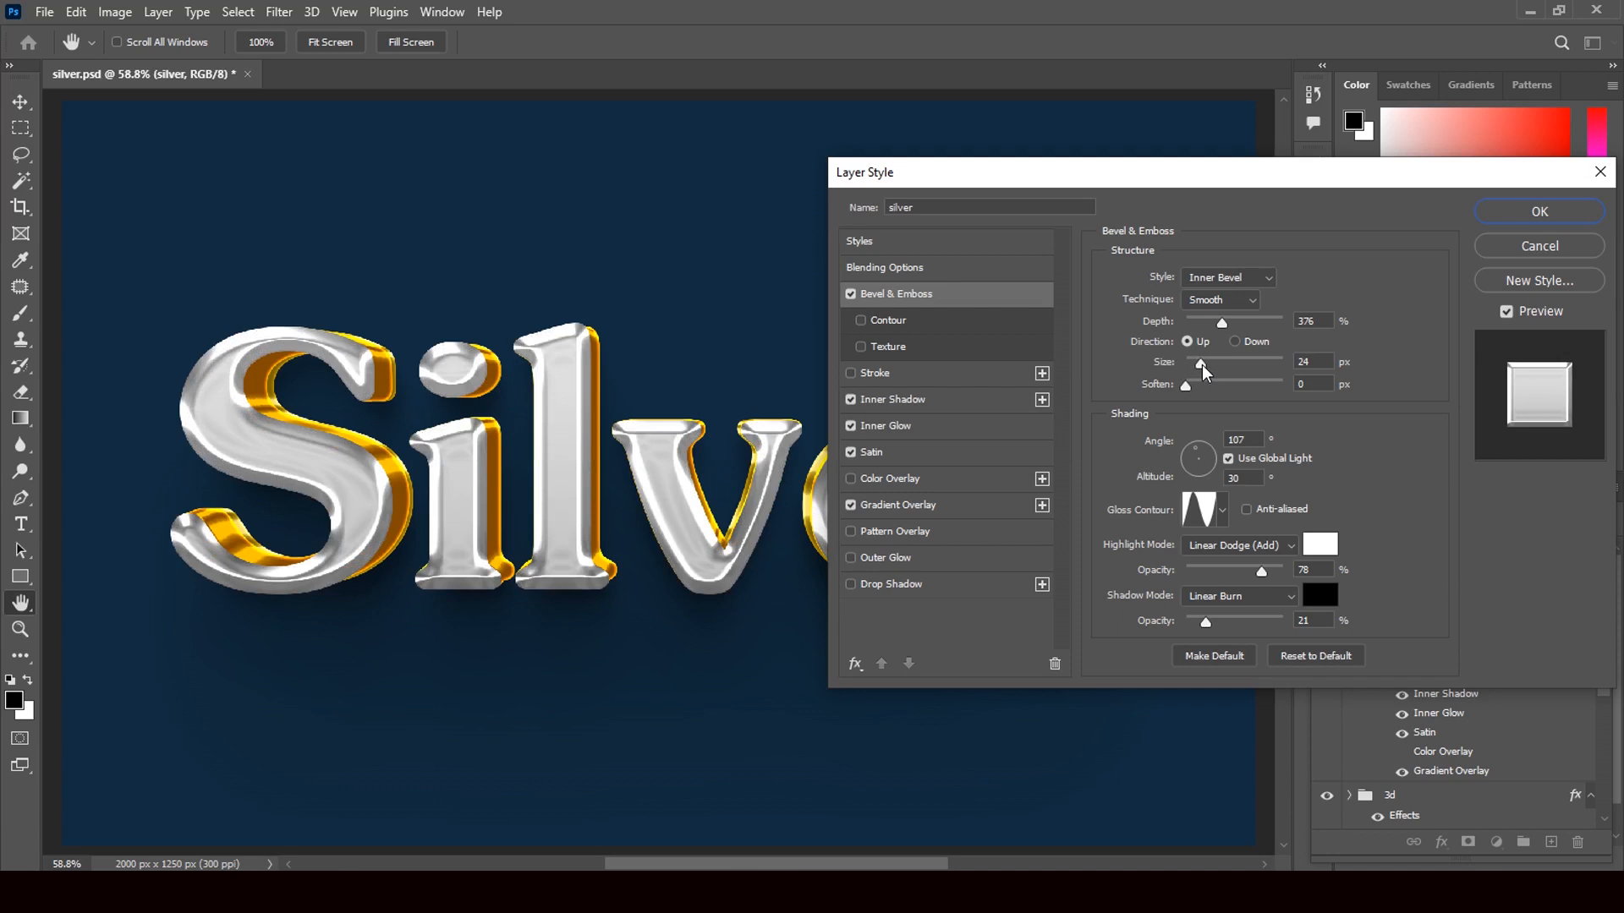
pyautogui.moveTo(1202, 365); pyautogui.dragTo(1192, 396)
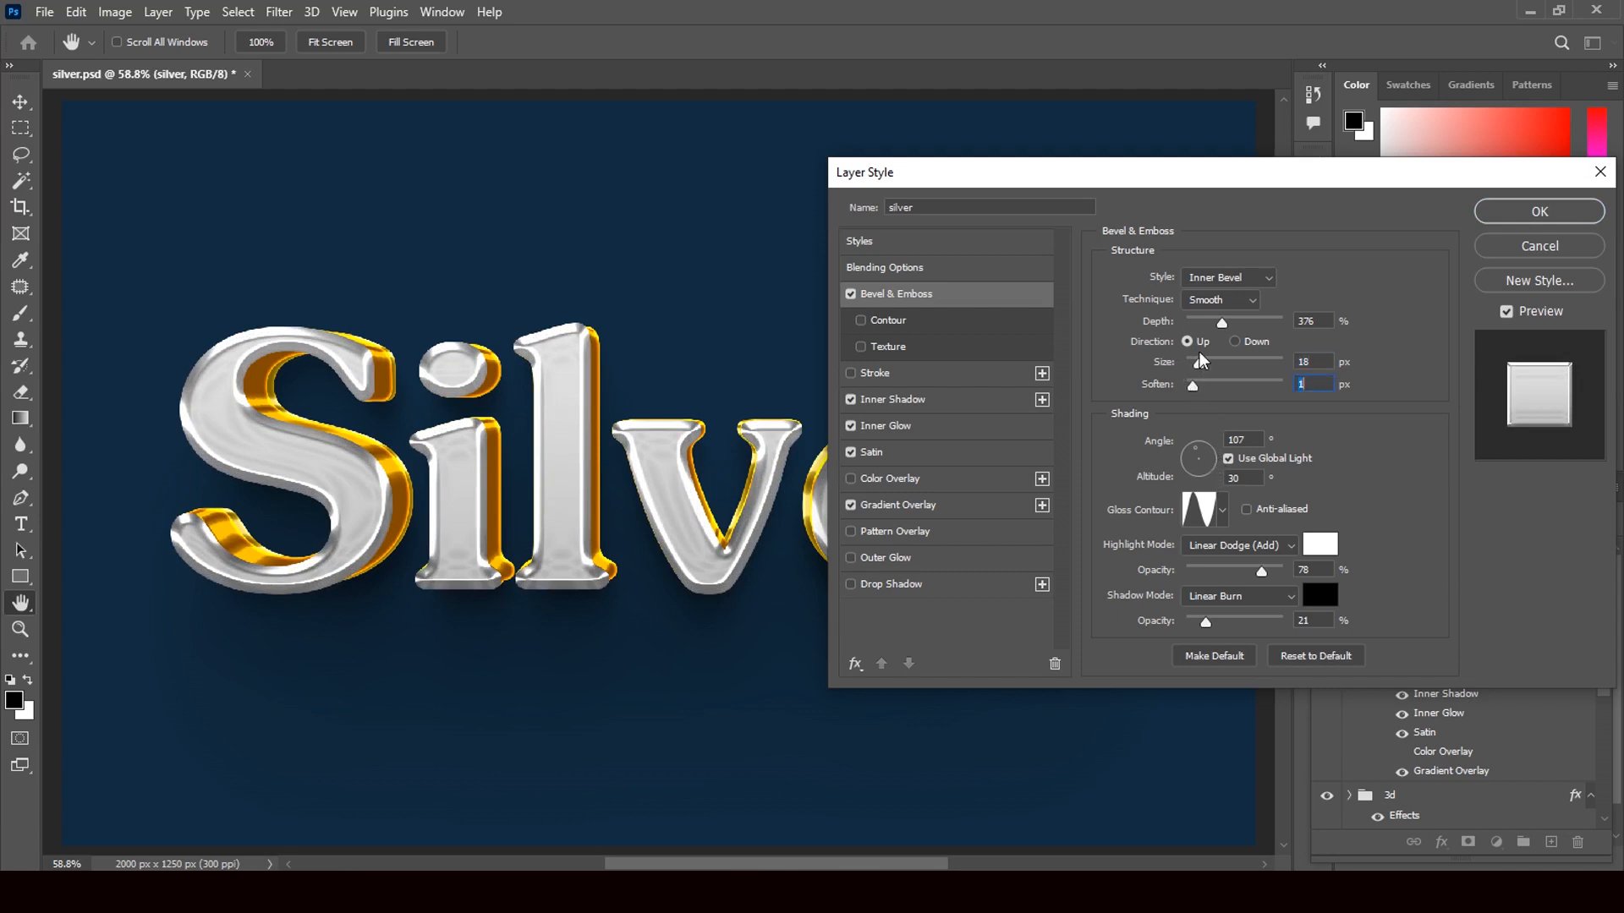
pyautogui.click(1219, 305)
pyautogui.click(1218, 333)
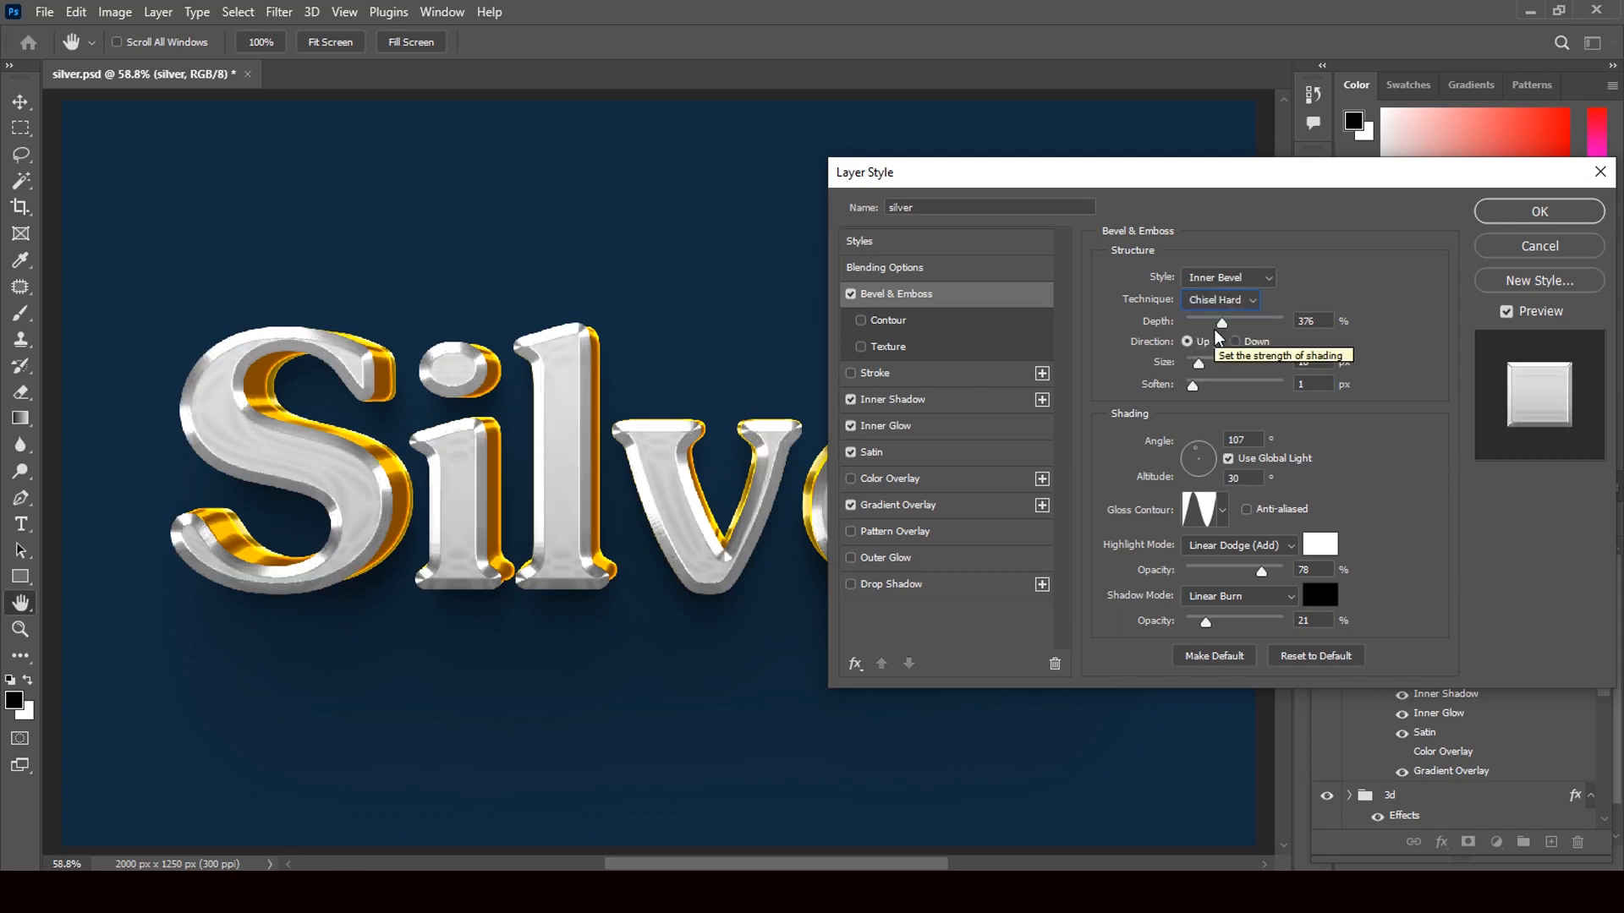
pyautogui.click(1225, 303)
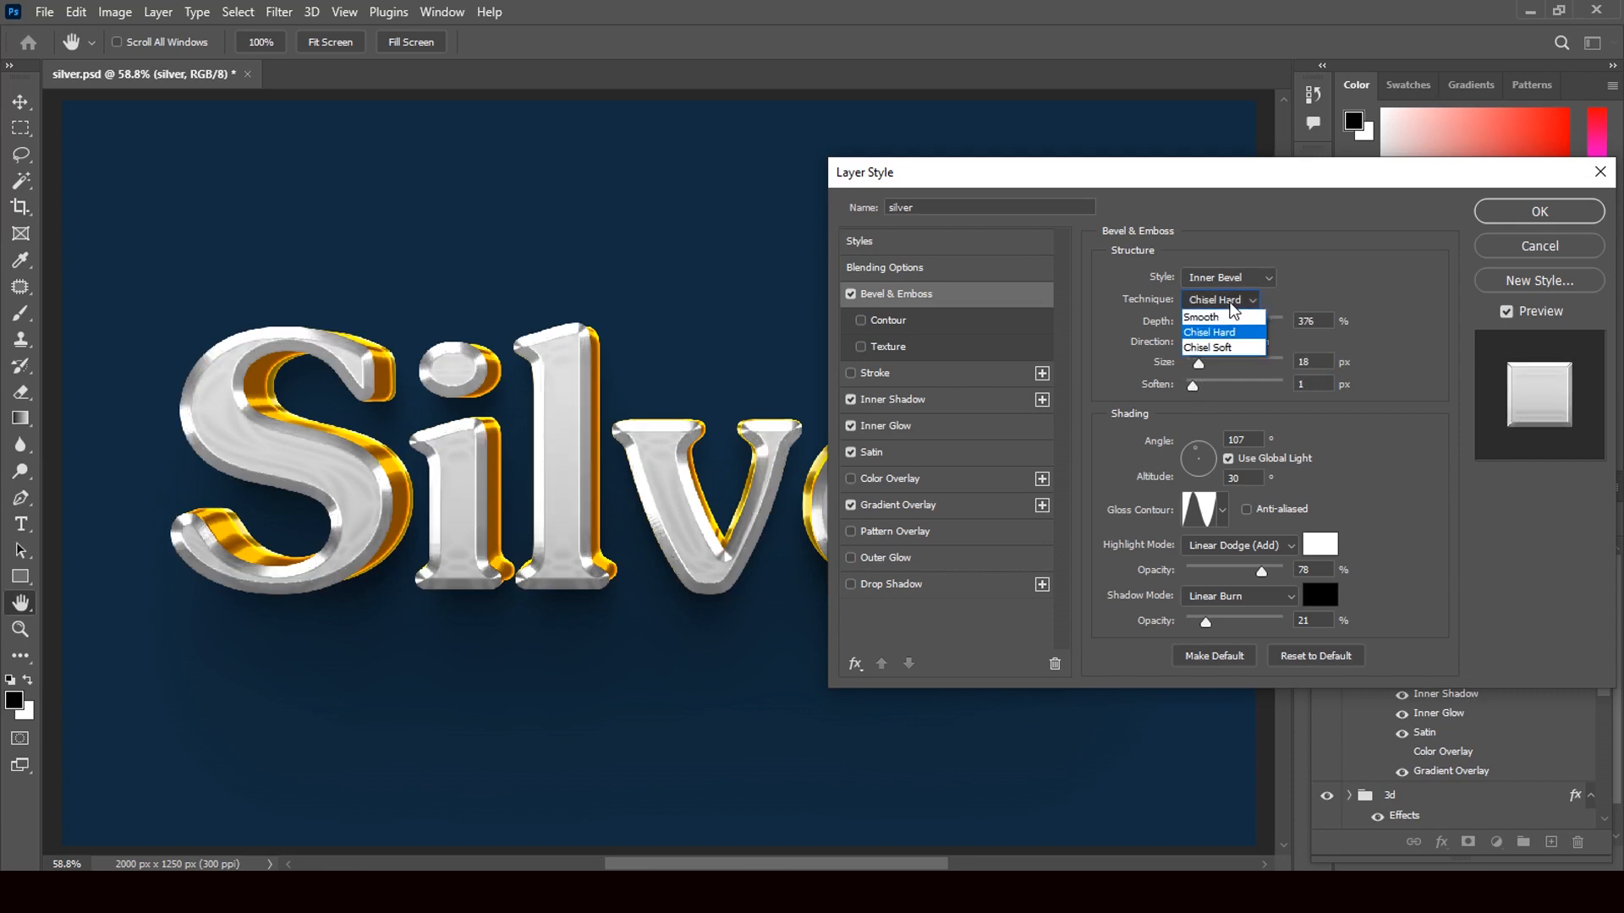
pyautogui.click(1223, 318)
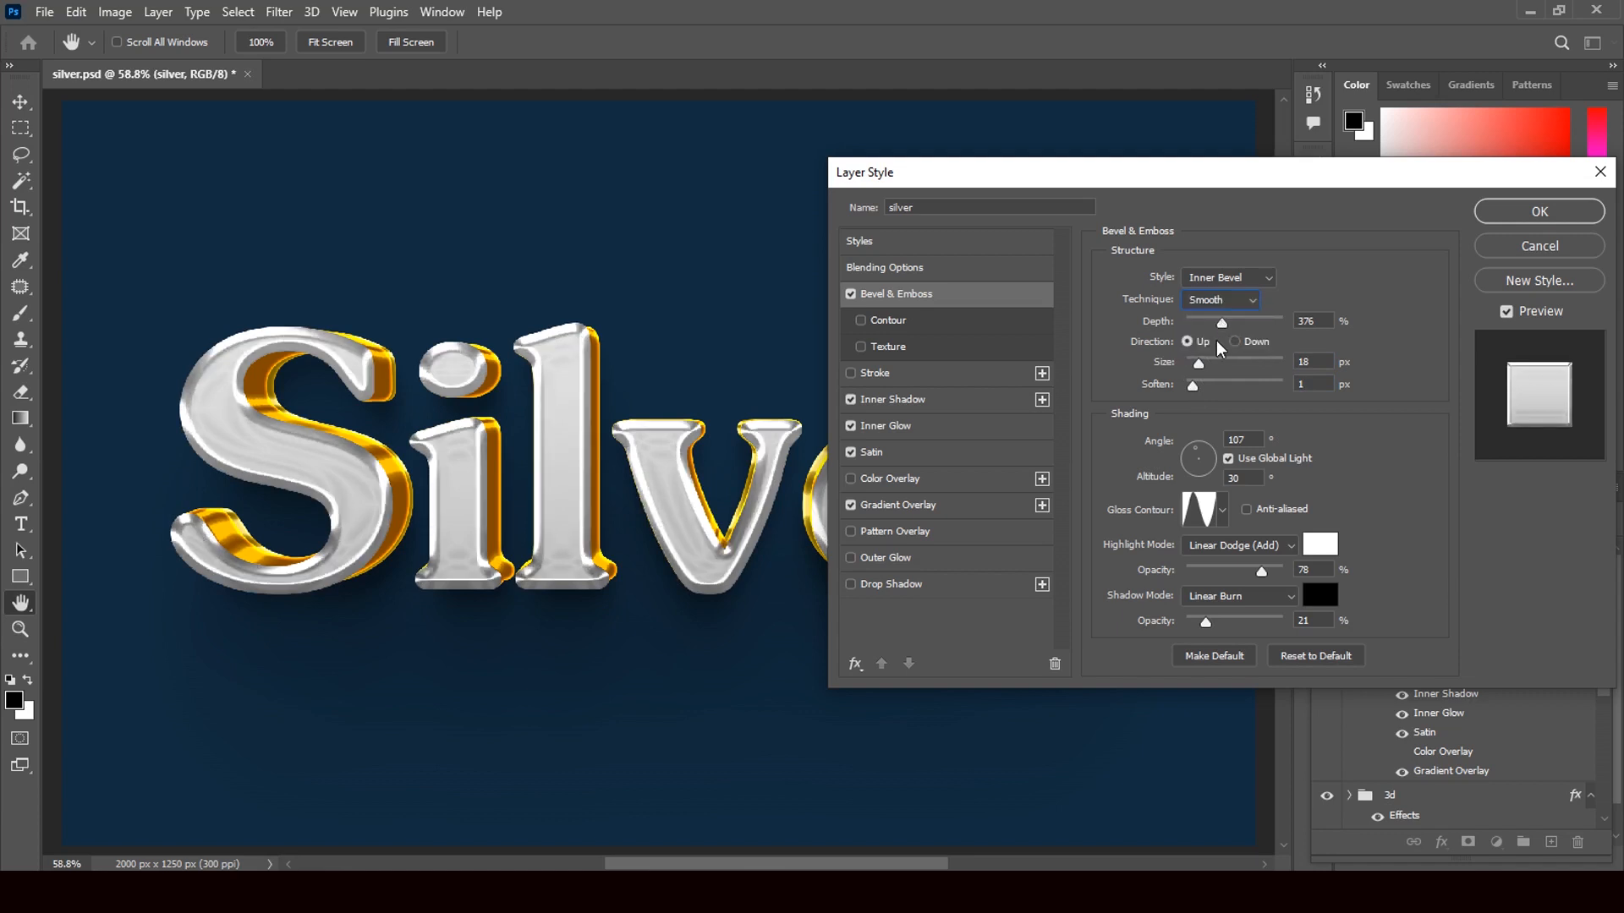
pyautogui.click(1539, 211)
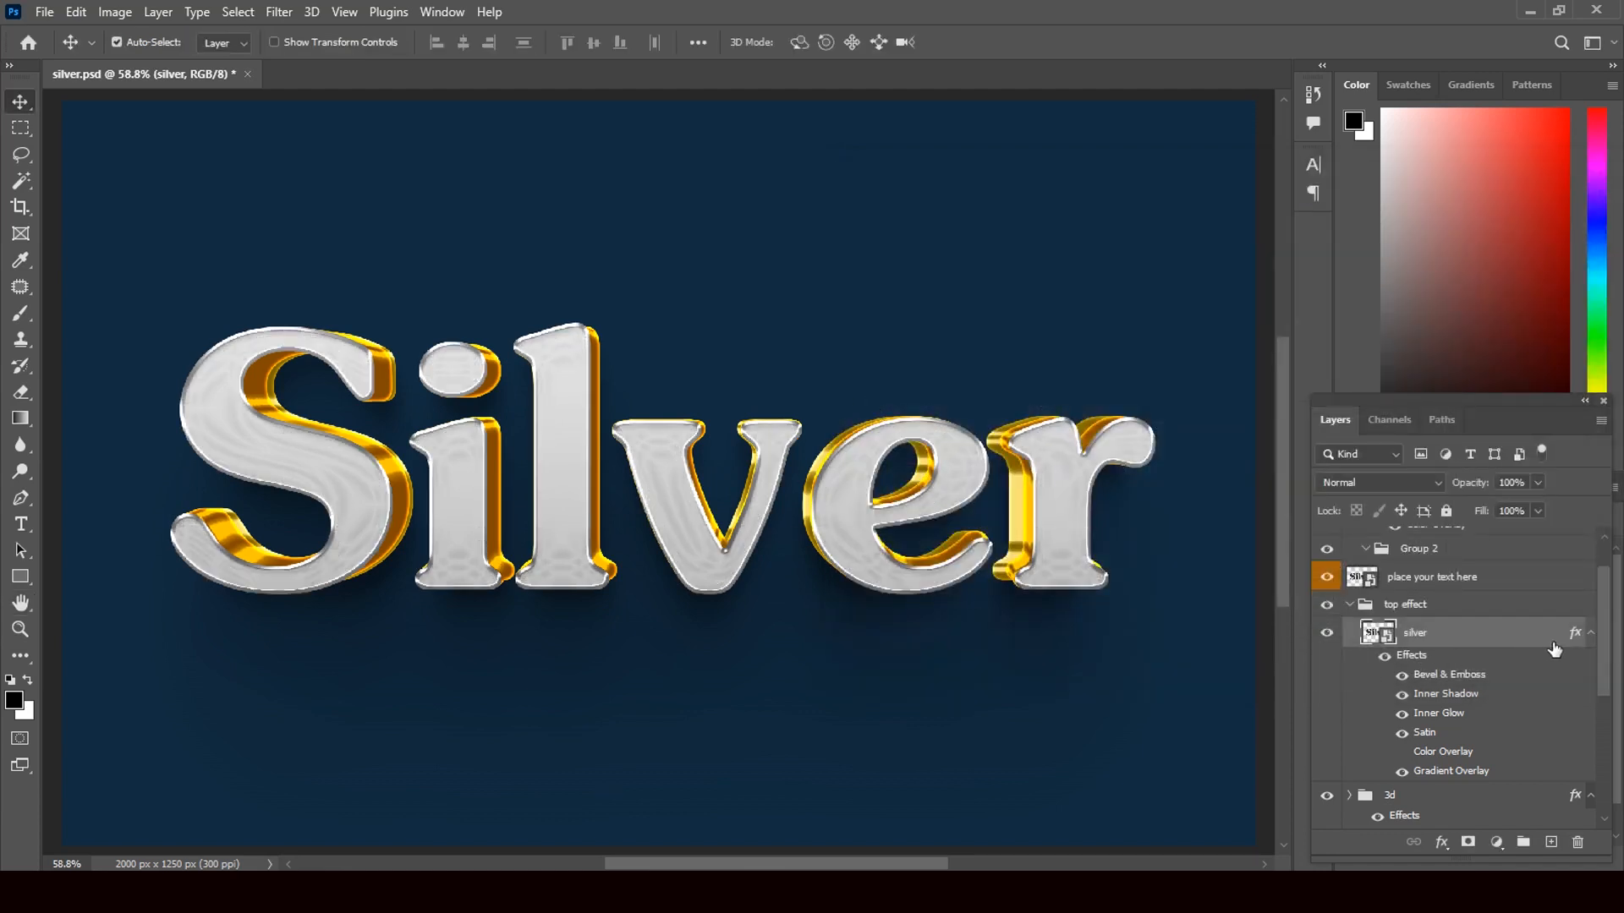
# - Hide the silver layer's Inner Shadow effect and recheck its Inner Glow setting
pyautogui.click(1402, 694)
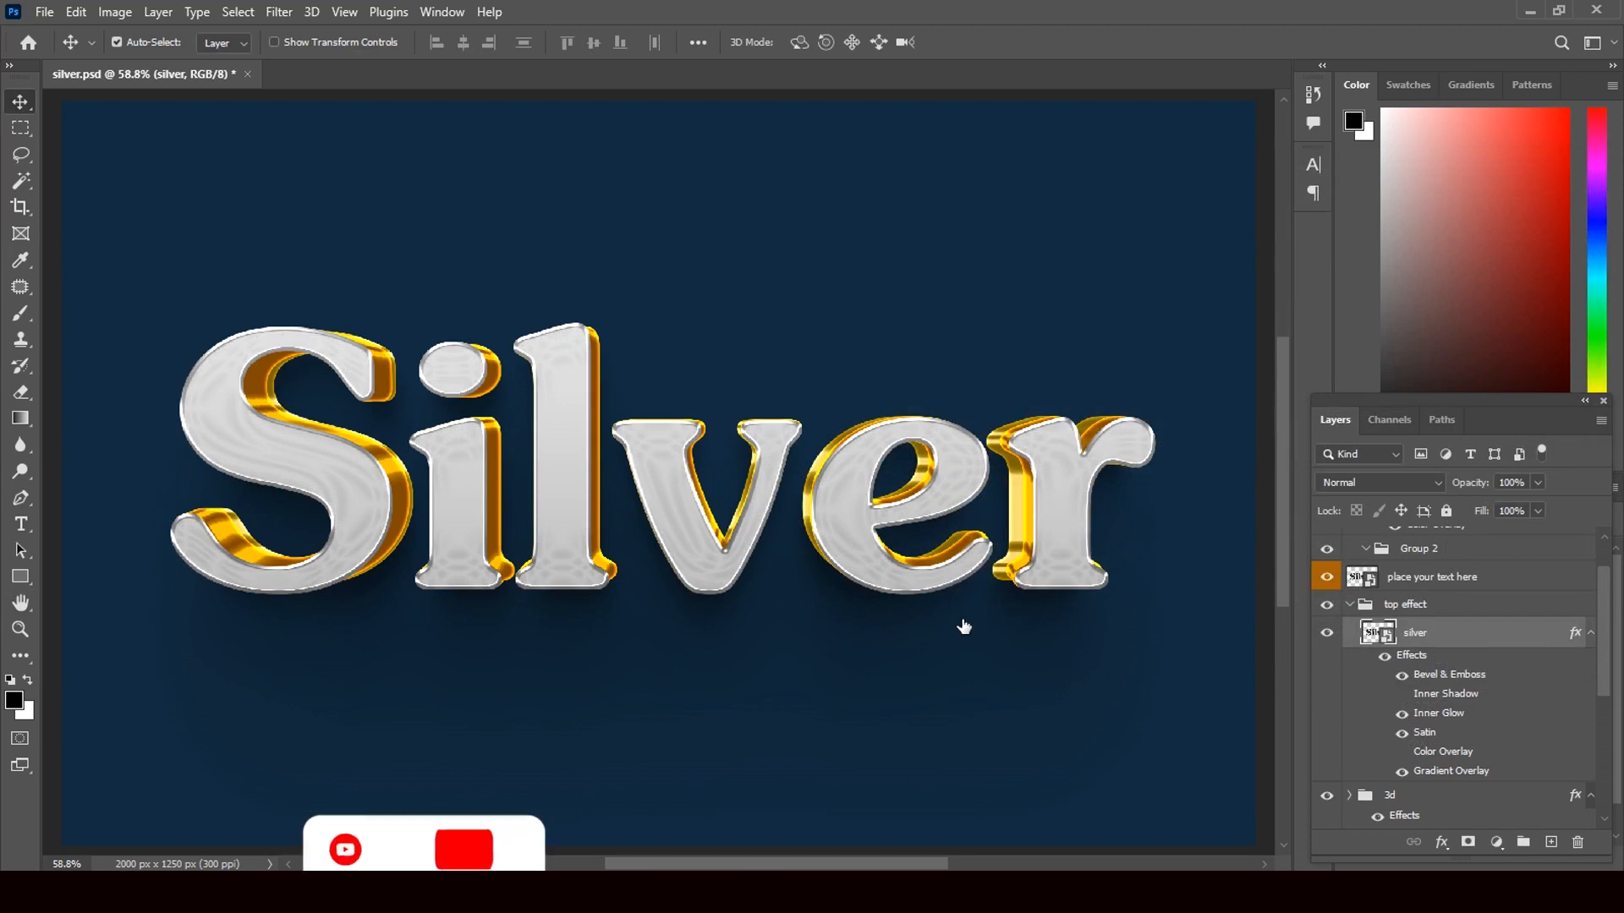
pyautogui.doubleClick(1373, 614)
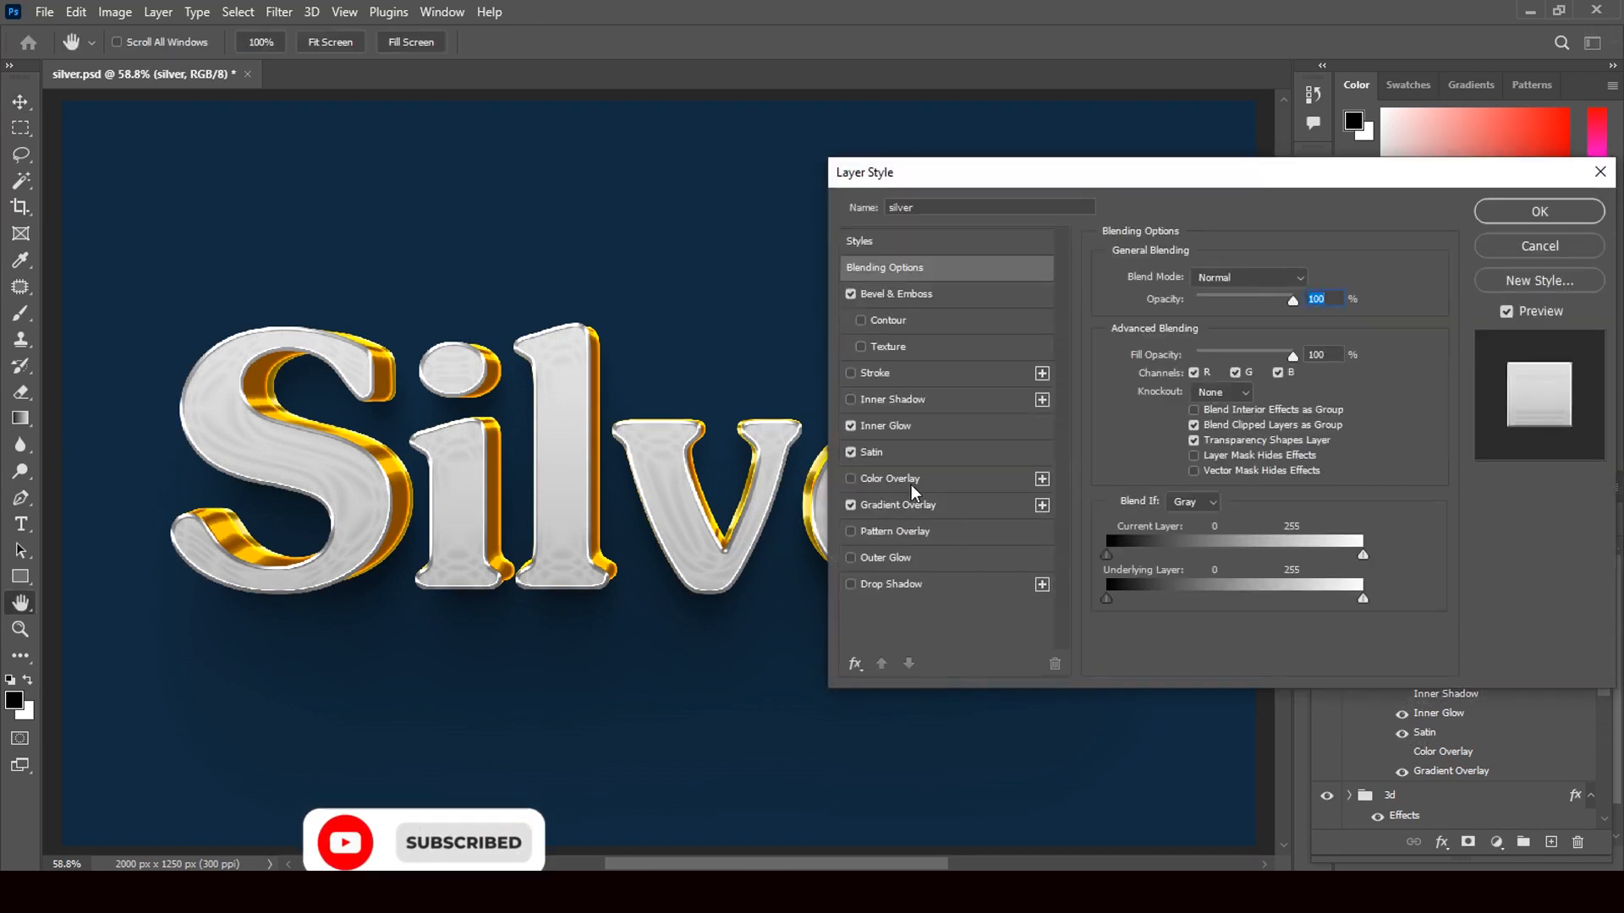
pyautogui.click(911, 424)
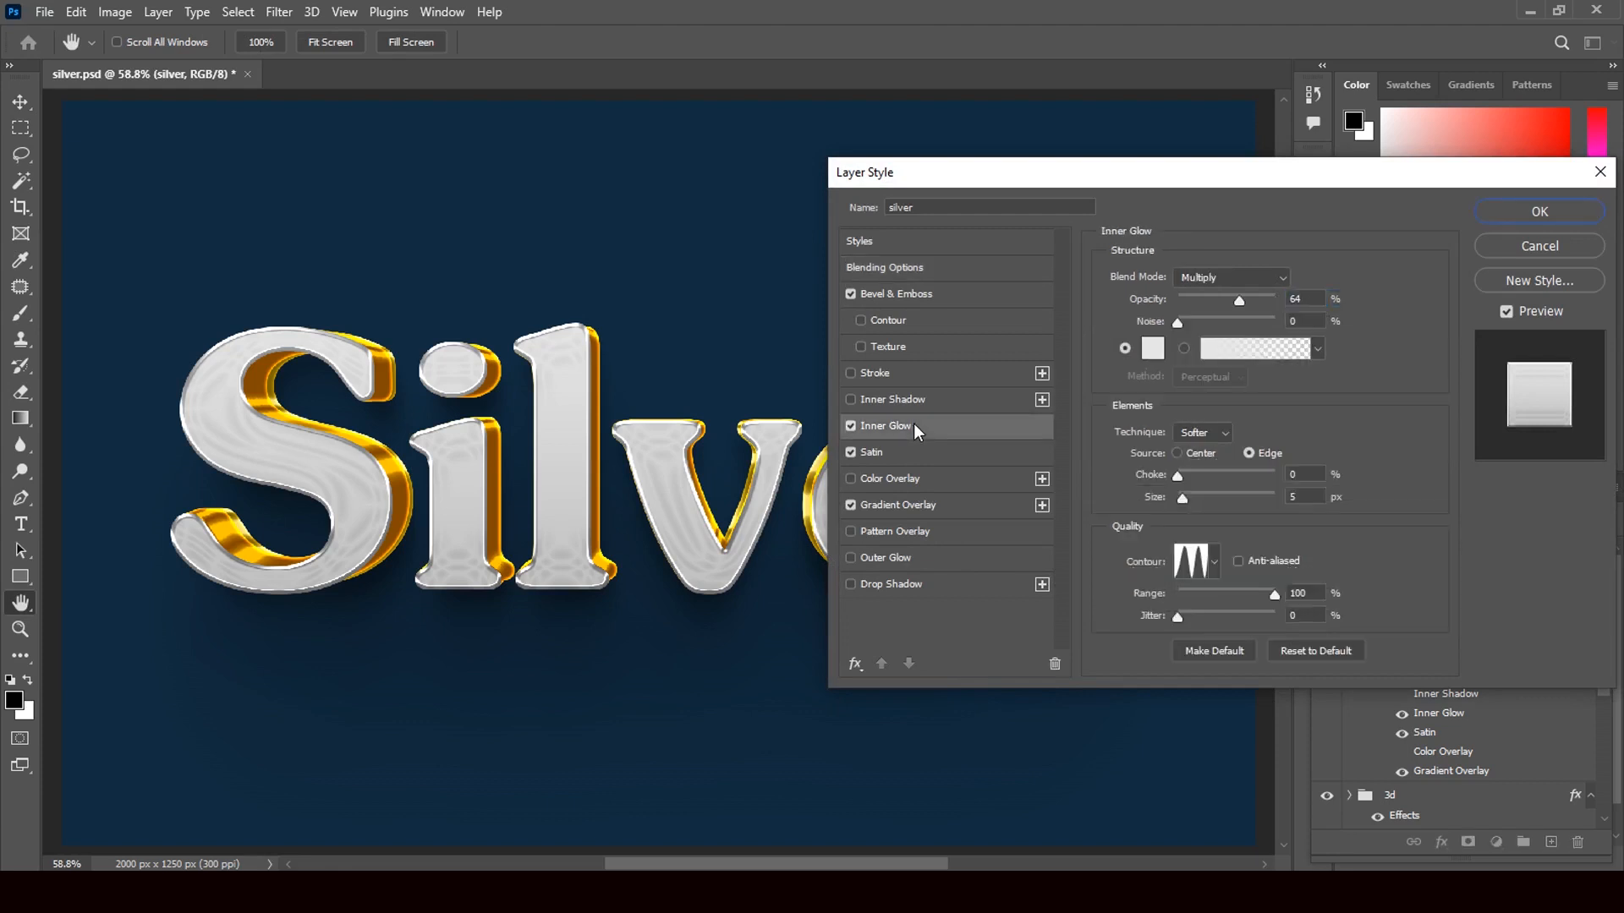
pyautogui.click(851, 425)
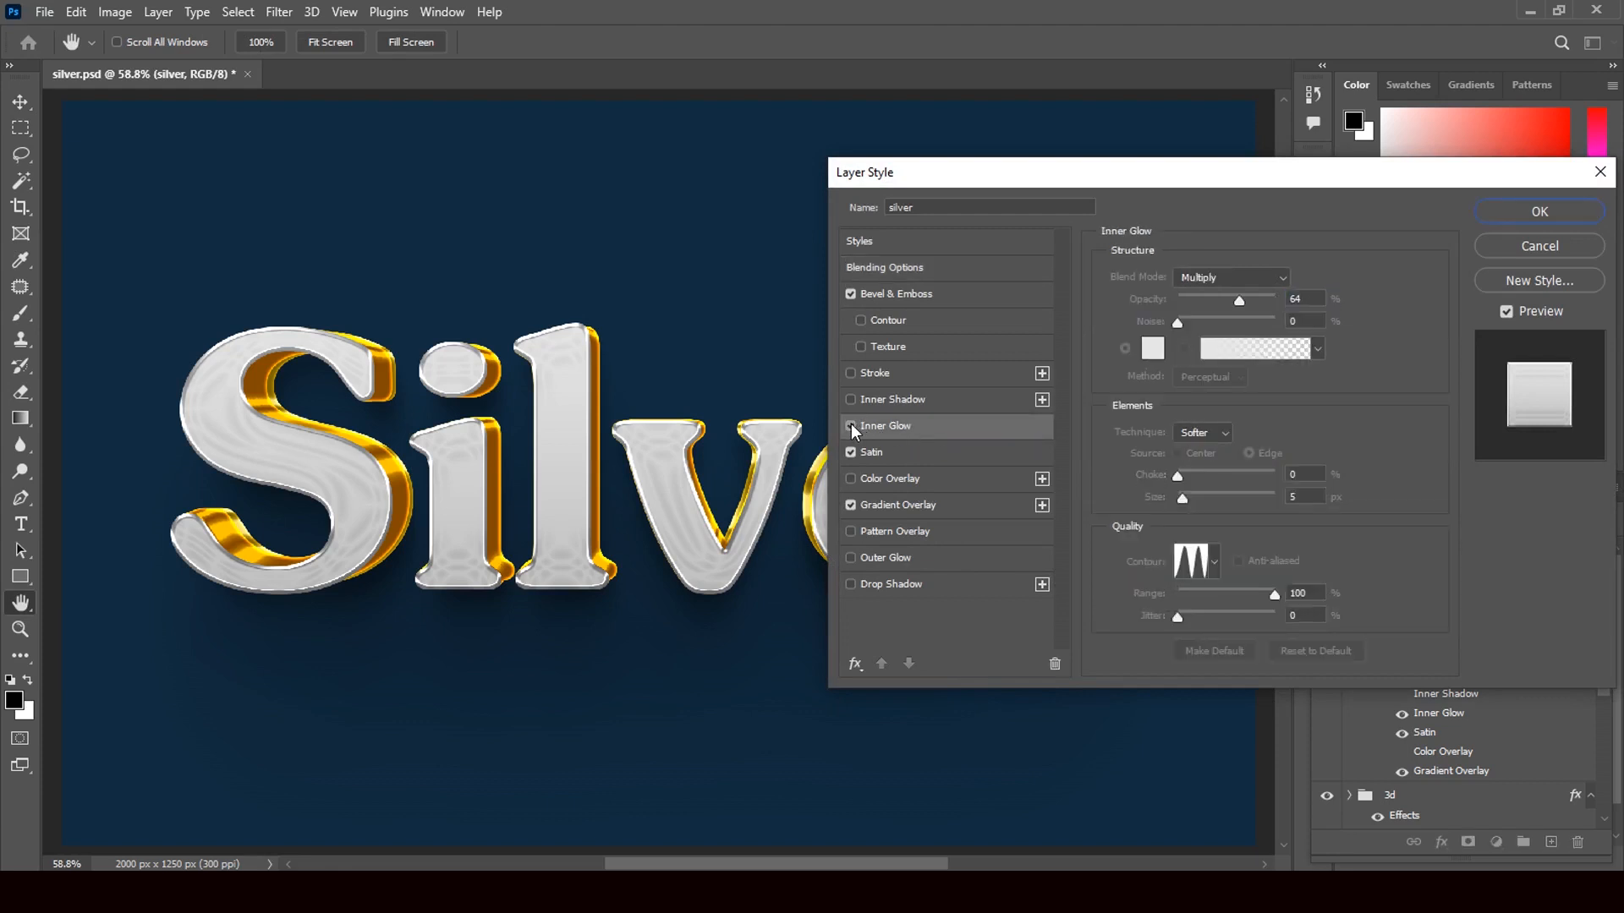
pyautogui.click(851, 425)
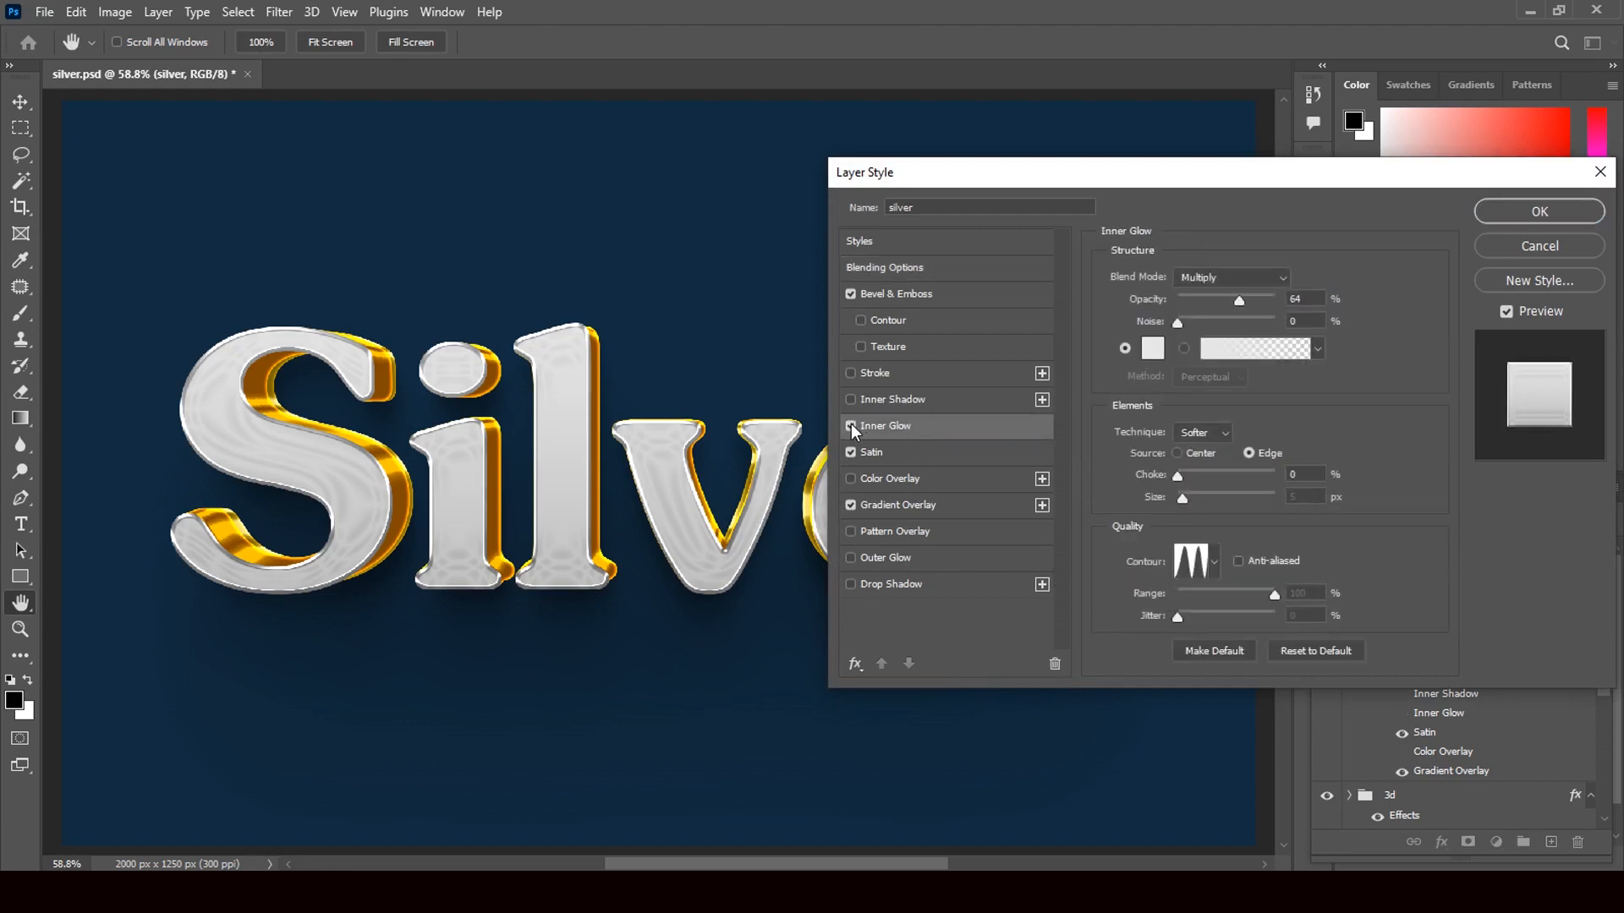
# - Set the Gradient Overlay to 133% scale and 96% opacity, then apply the style
pyautogui.click(876, 504)
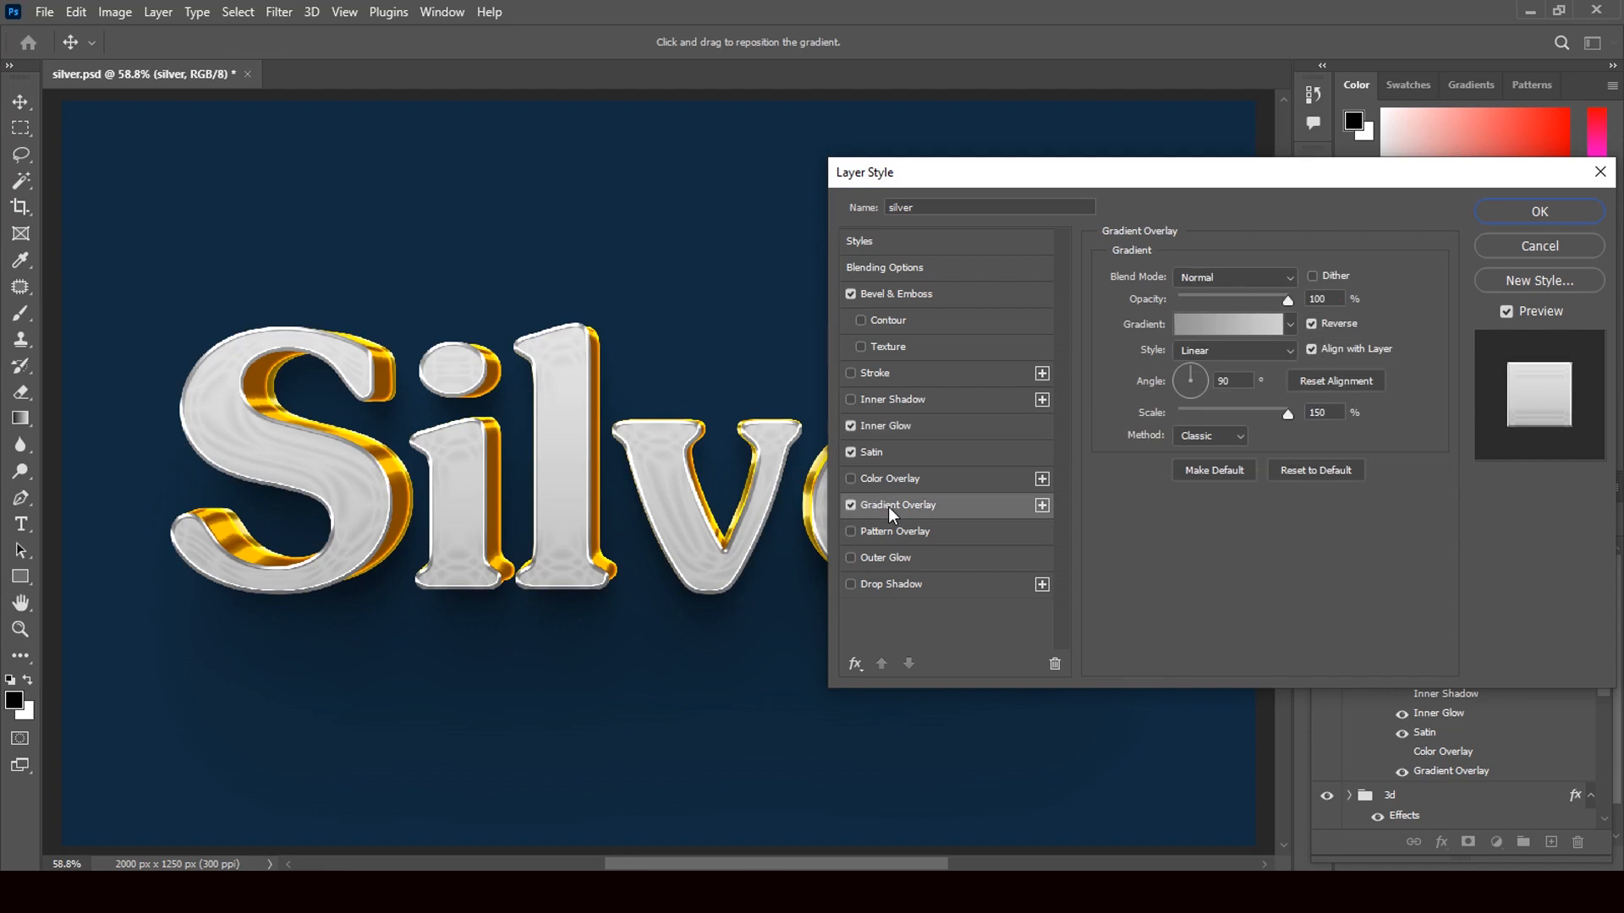
pyautogui.moveTo(1285, 416)
pyautogui.mouseDown()
pyautogui.moveTo(1235, 414)
pyautogui.moveTo(1275, 418)
pyautogui.mouseUp()
pyautogui.moveTo(1286, 302)
pyautogui.mouseDown()
pyautogui.moveTo(1243, 306)
pyautogui.moveTo(1282, 312)
pyautogui.mouseUp()
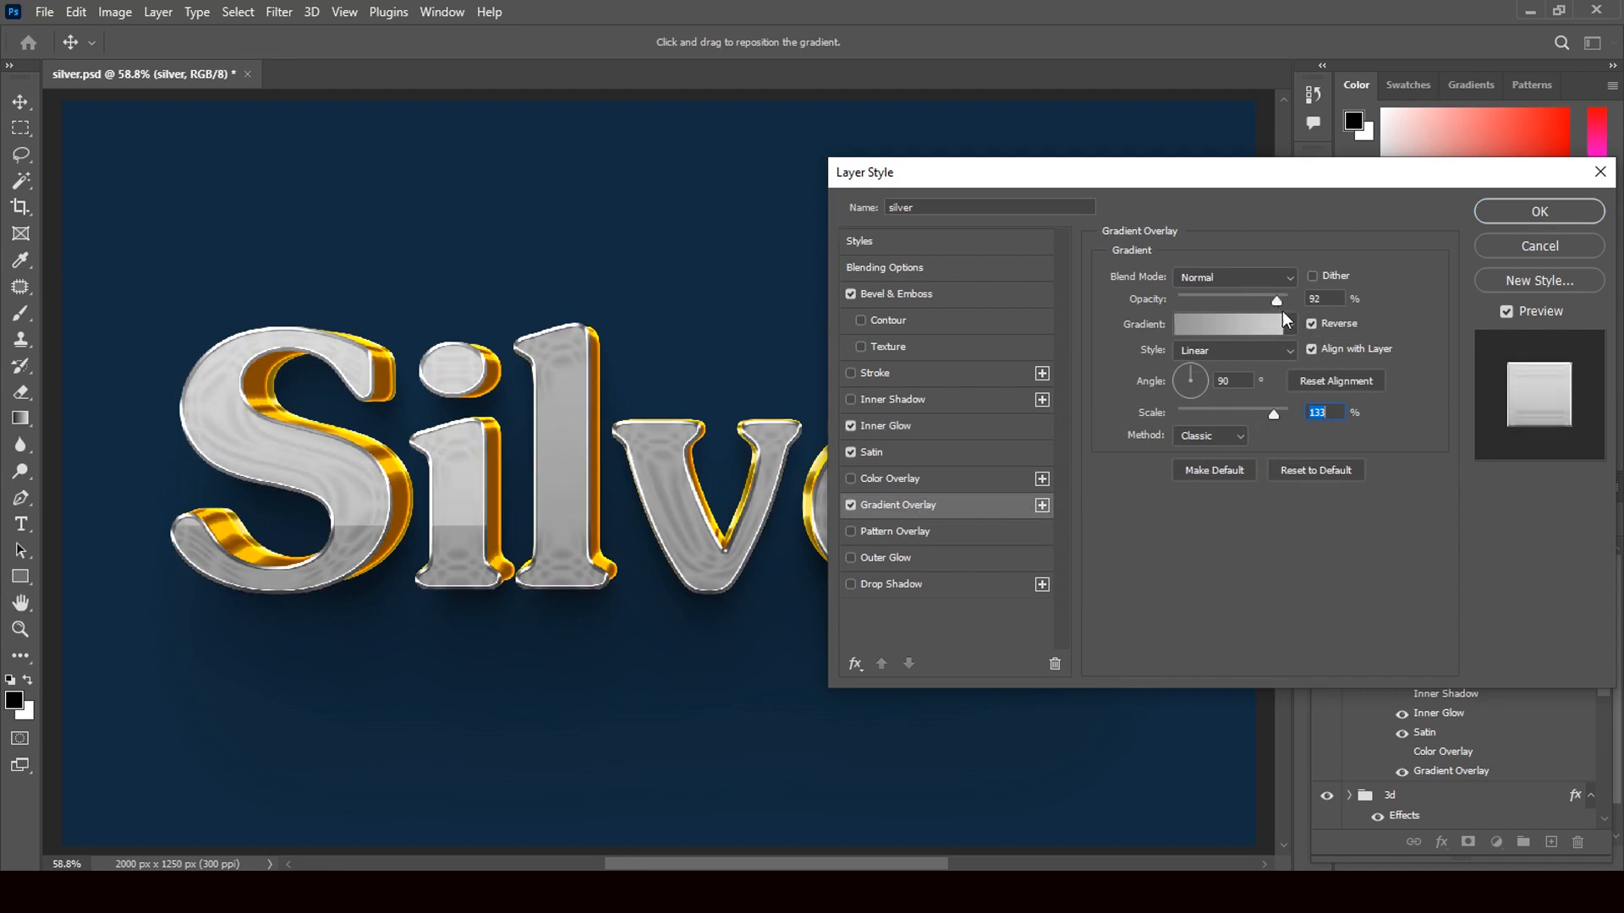
pyautogui.click(1223, 327)
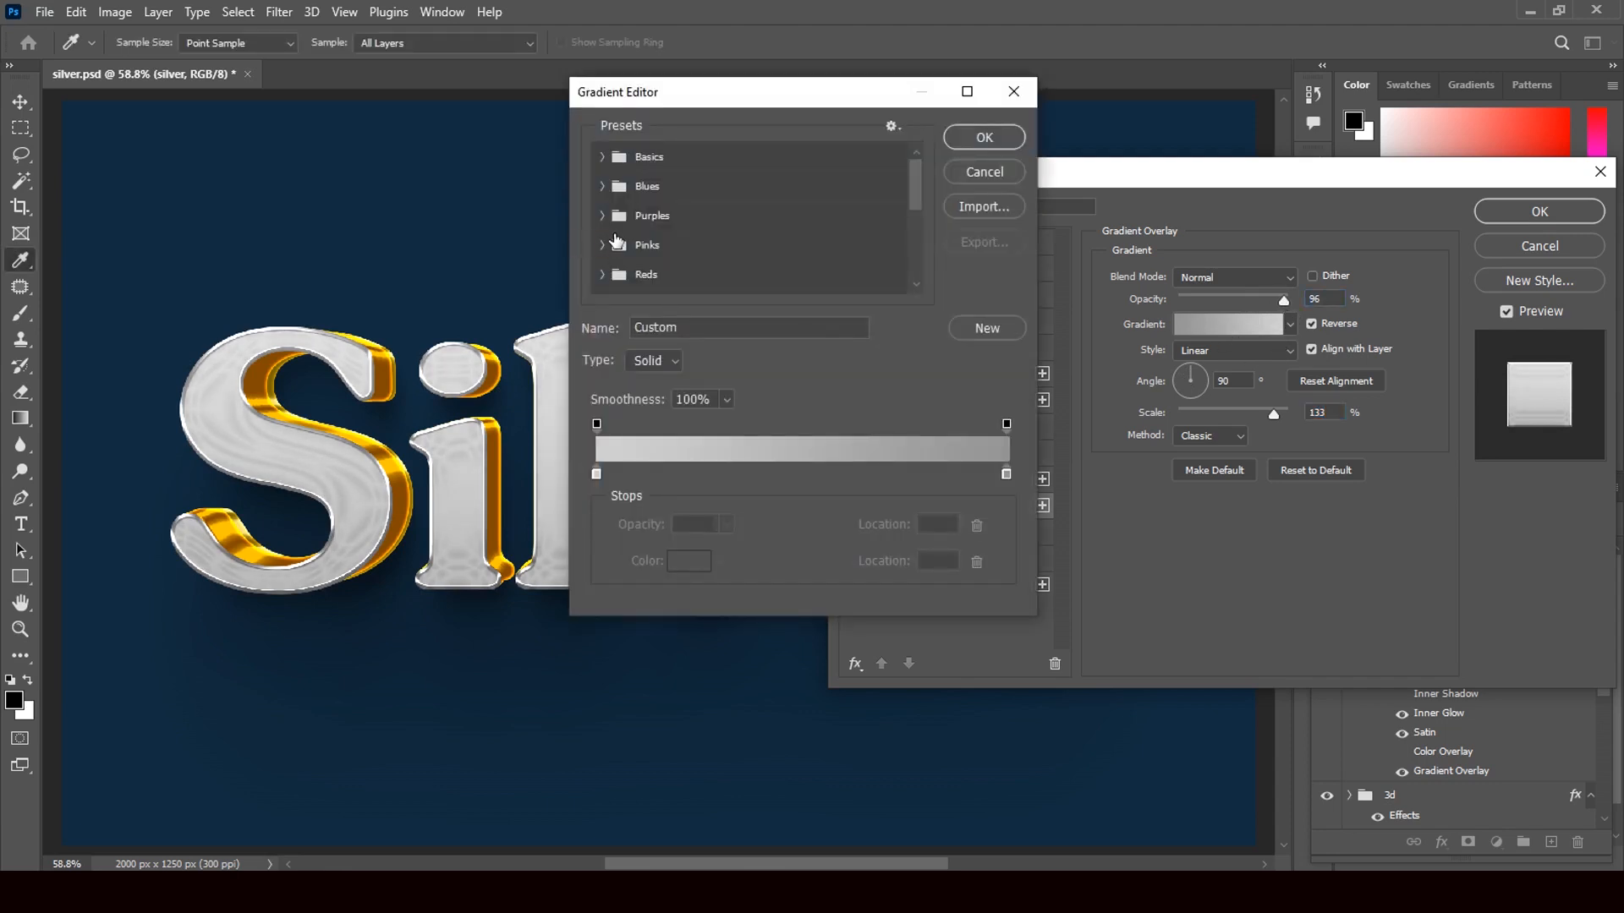
pyautogui.click(970, 172)
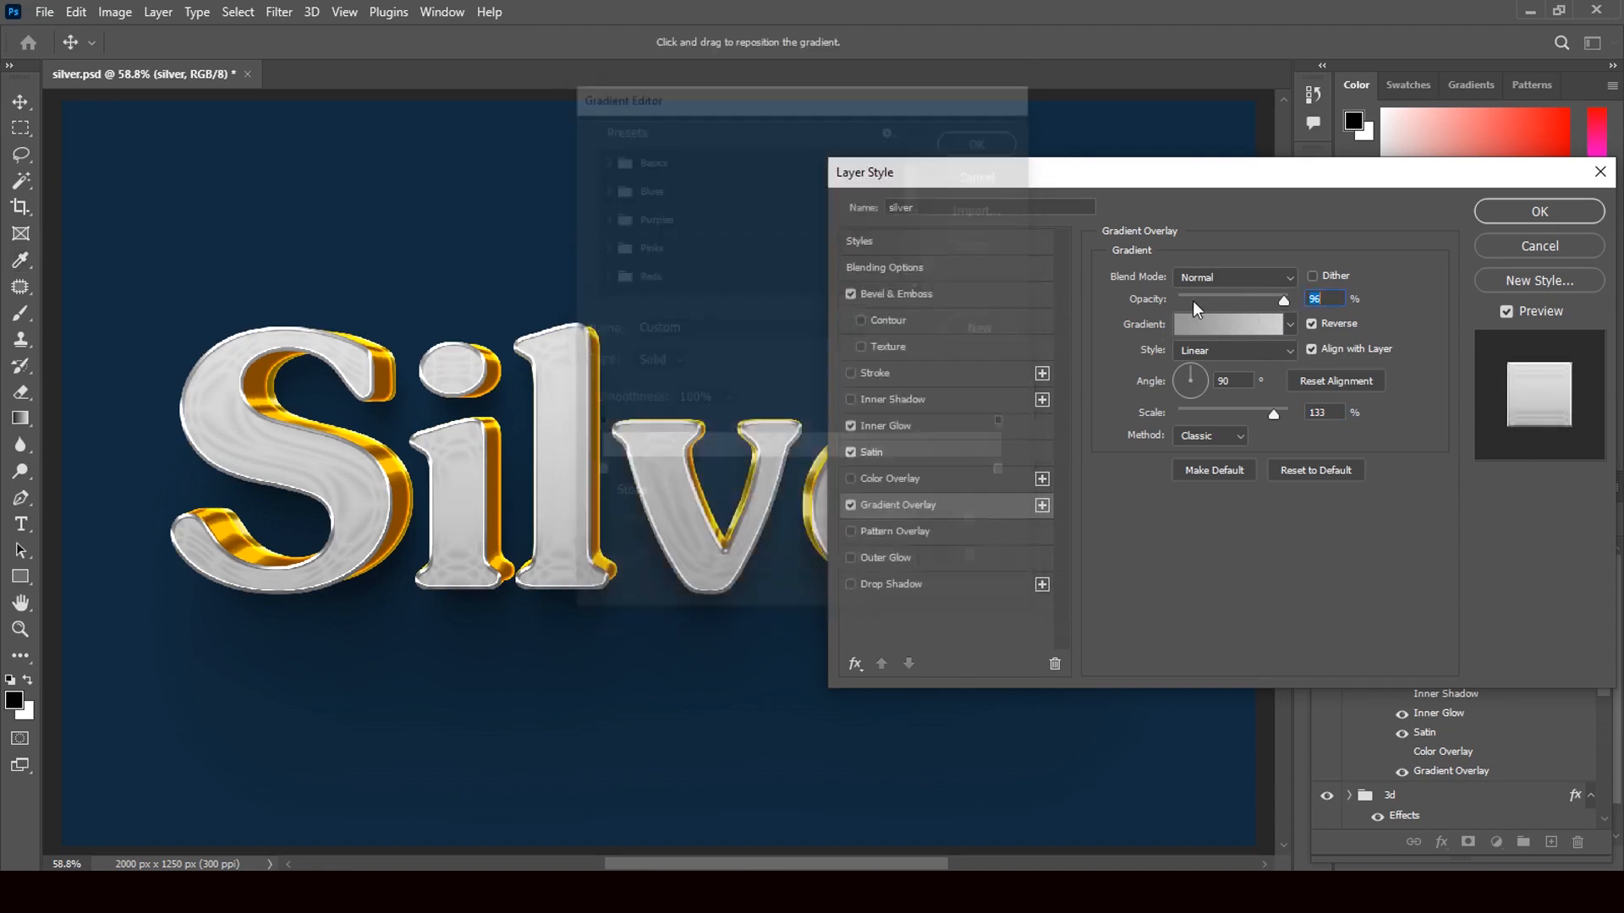
pyautogui.click(1552, 211)
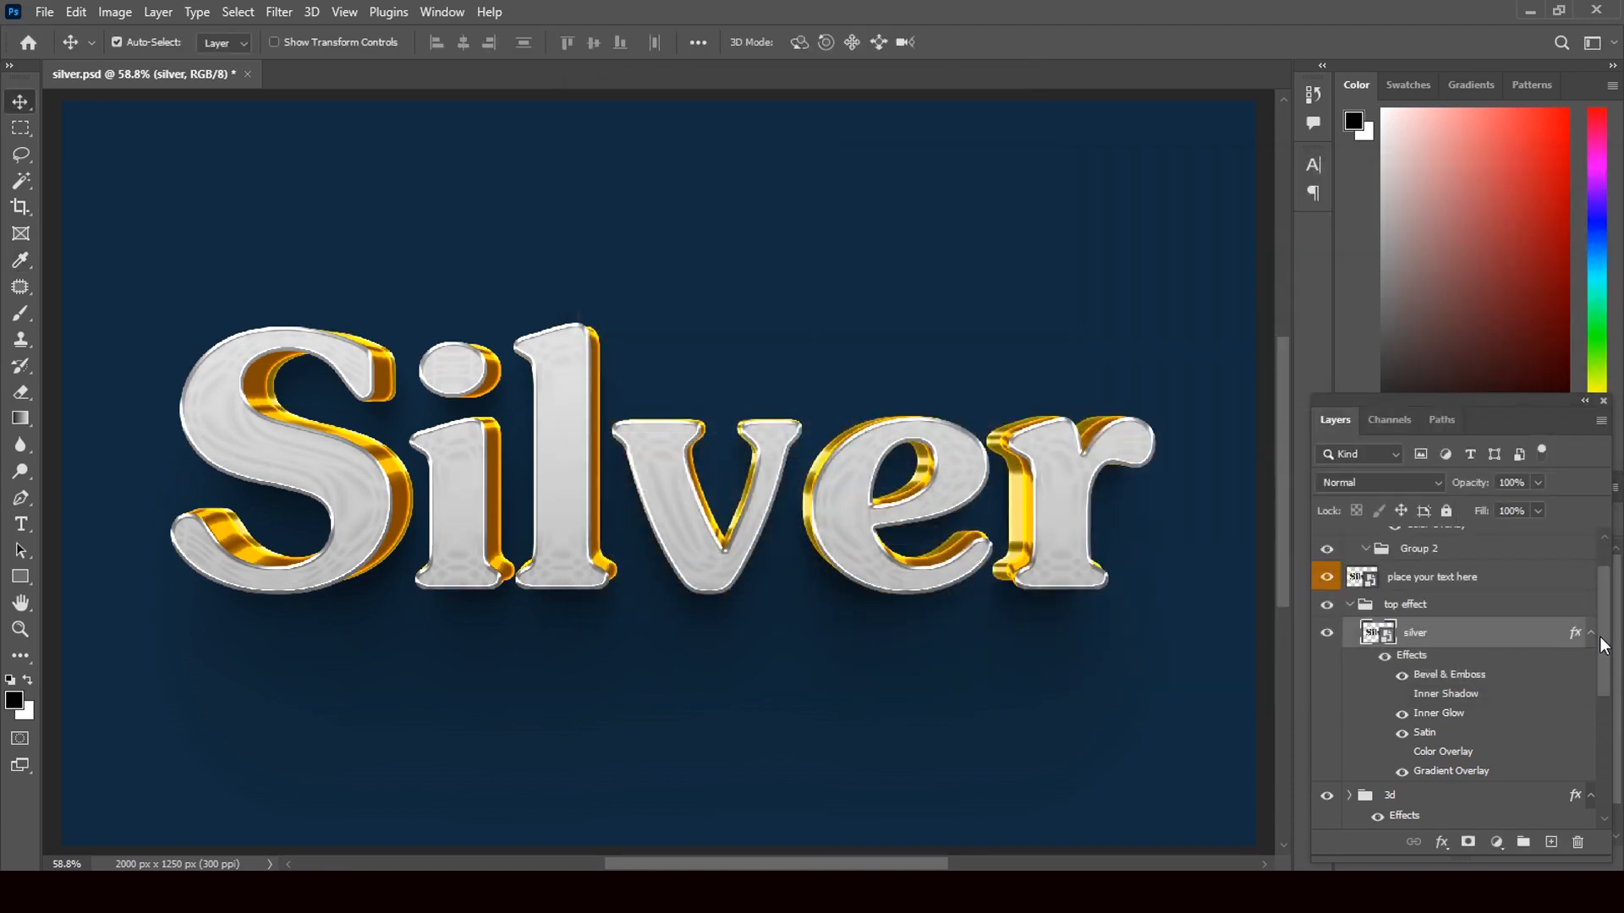
# - Bring up the Color Overlay settings of the Color Fill 1 background layer
pyautogui.moveTo(1600, 635); pyautogui.dragTo(1610, 757)
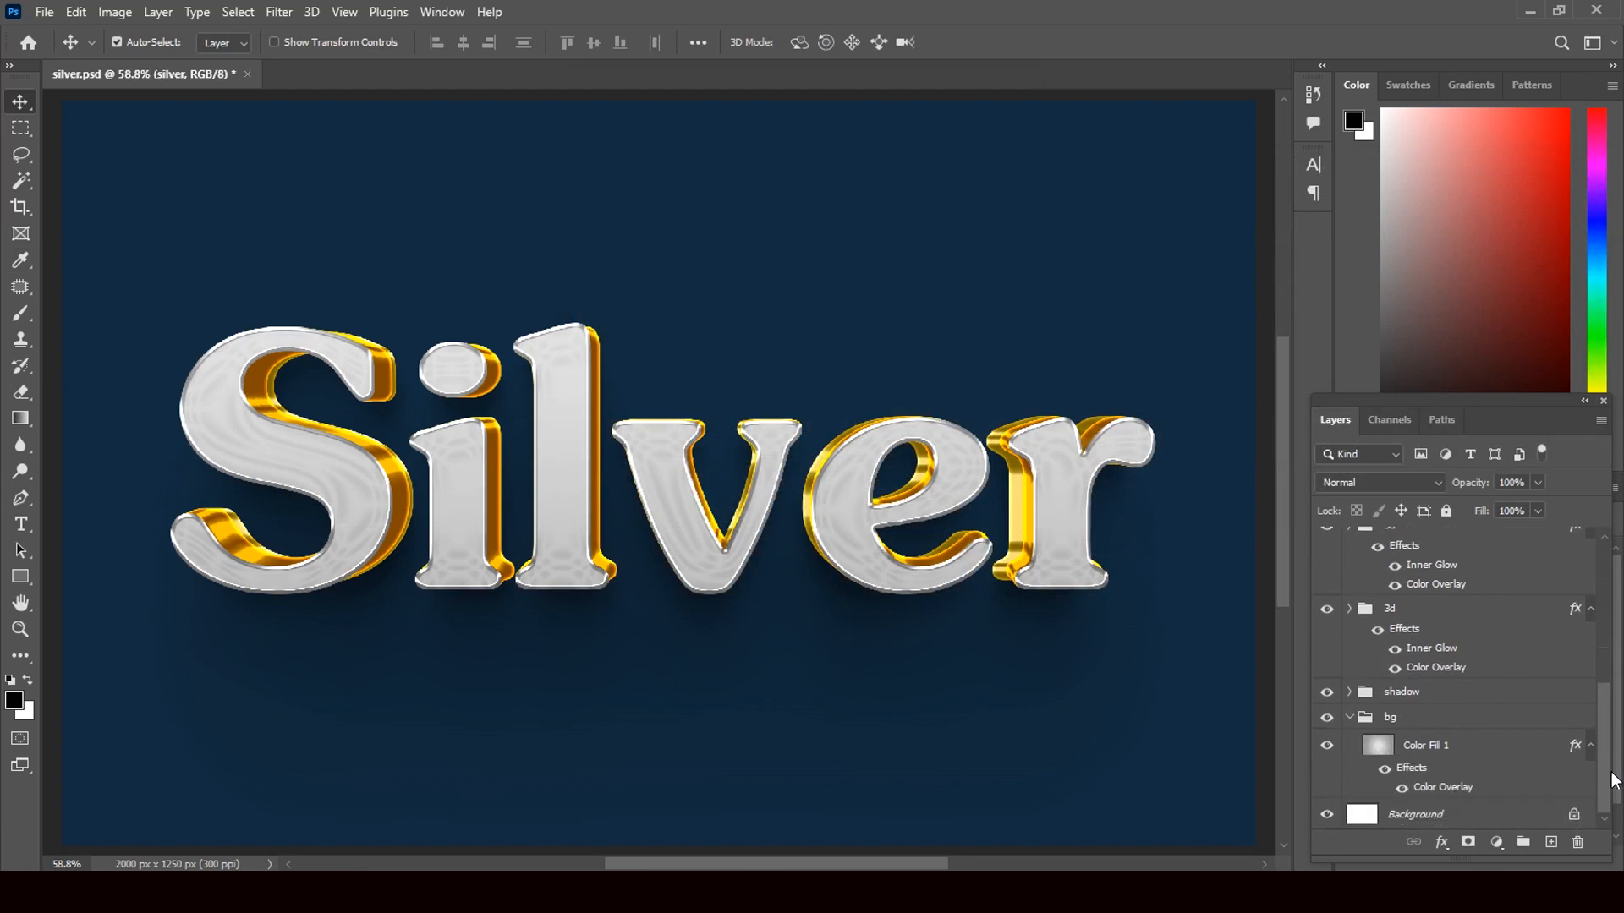
pyautogui.click(1379, 753)
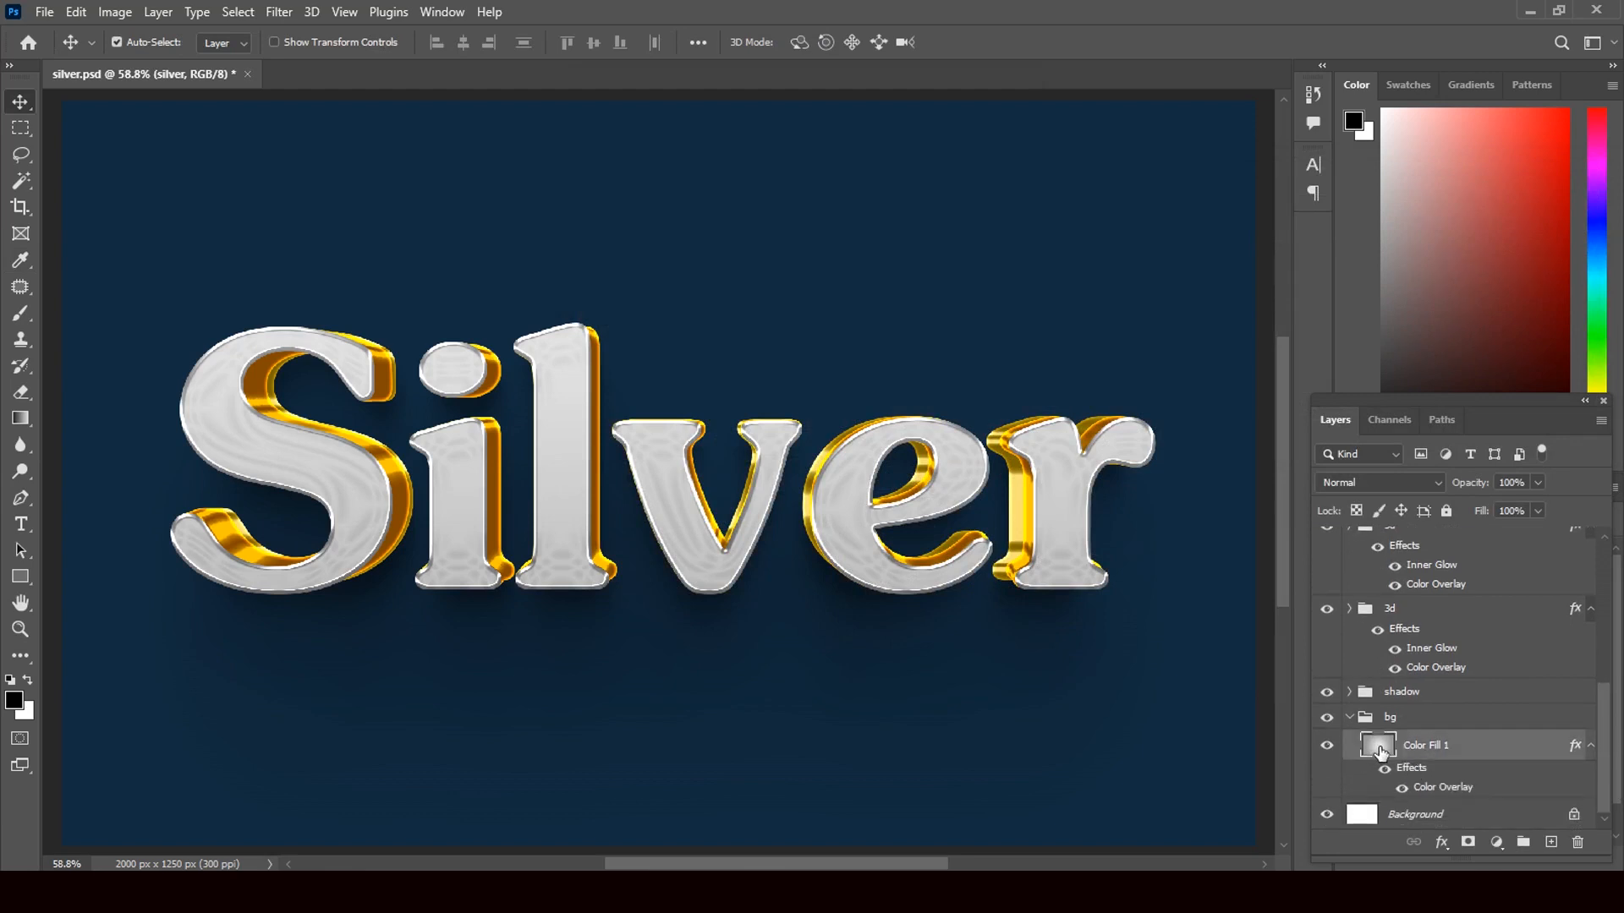
pyautogui.press('h')
pyautogui.doubleClick(1382, 752)
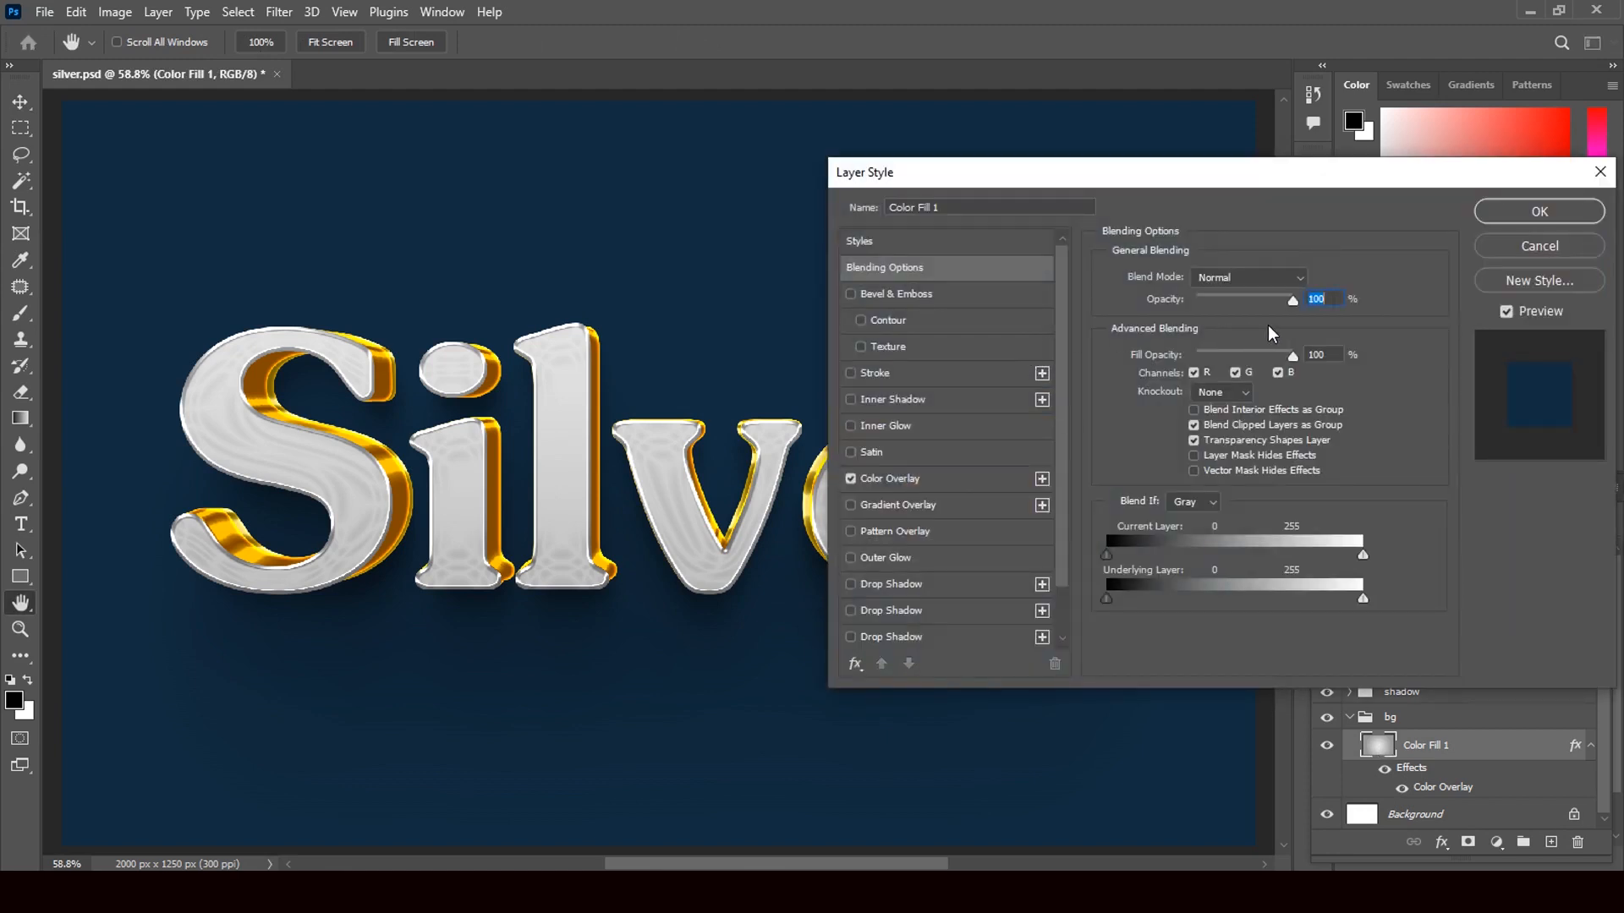
pyautogui.click(906, 480)
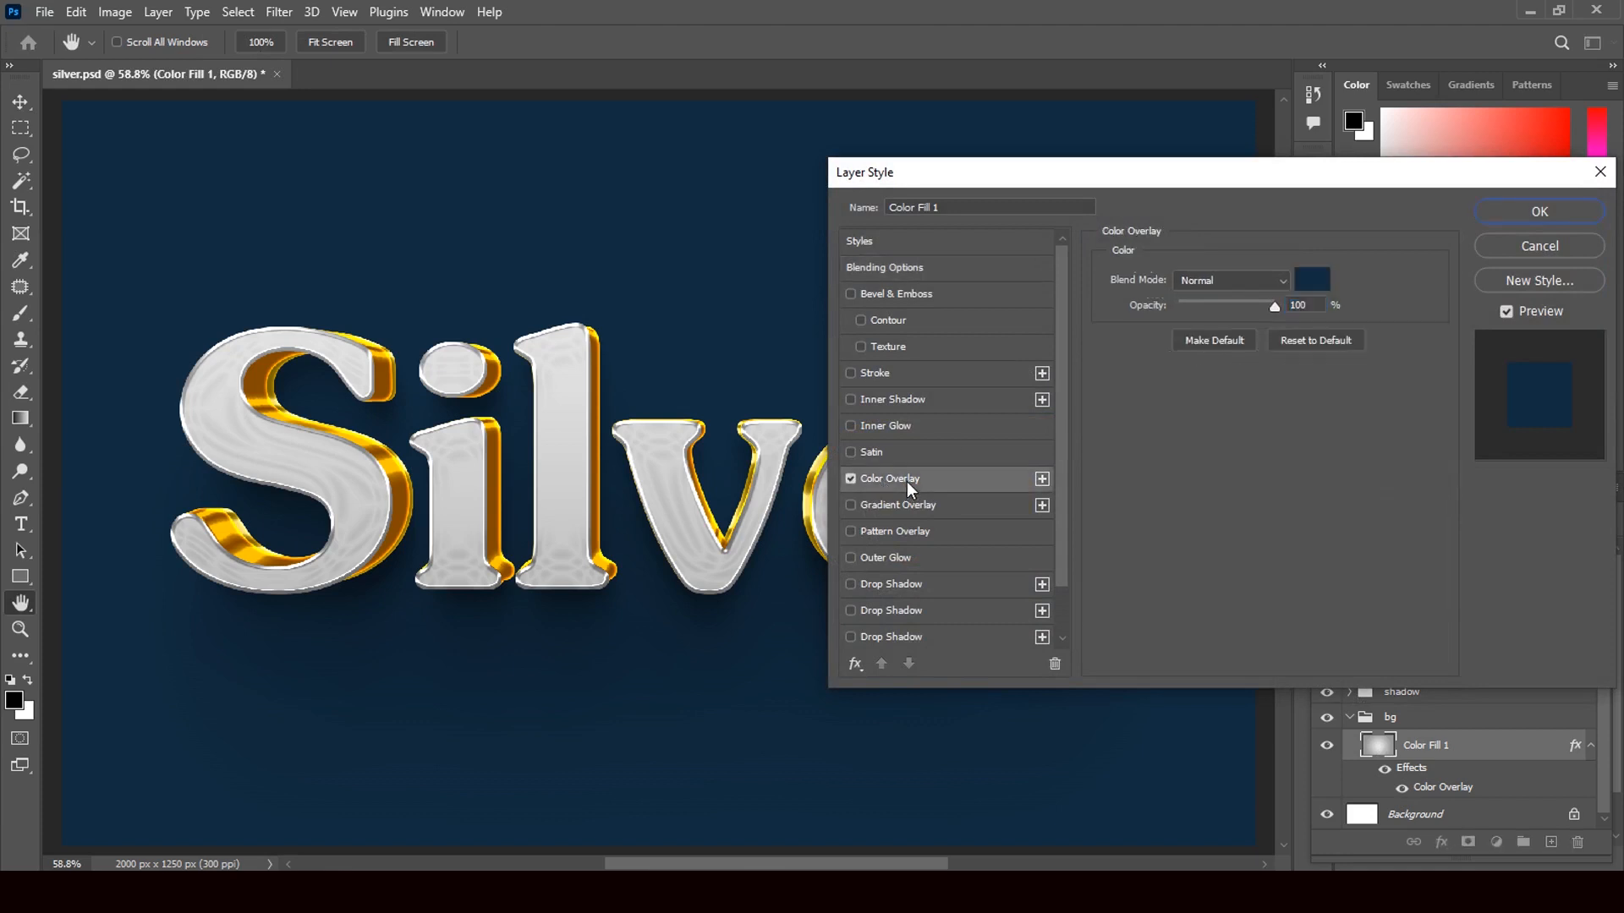
# - Change the overlay colour to dark brown 2b0c04 and apply it
pyautogui.click(1311, 280)
pyautogui.click(1099, 461)
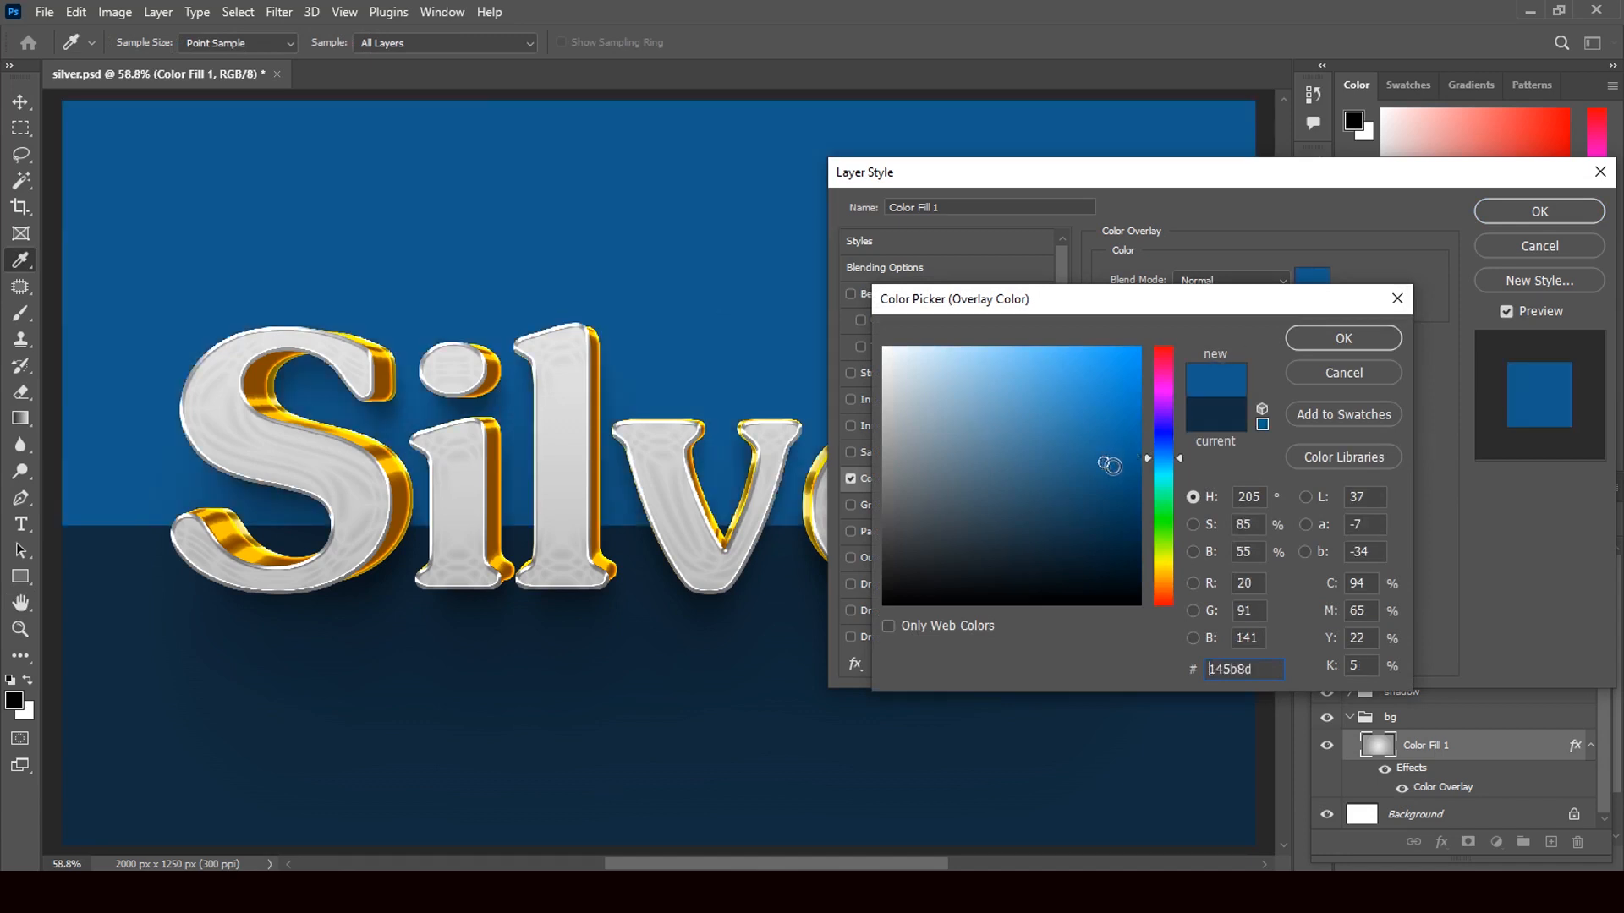
pyautogui.click(1116, 518)
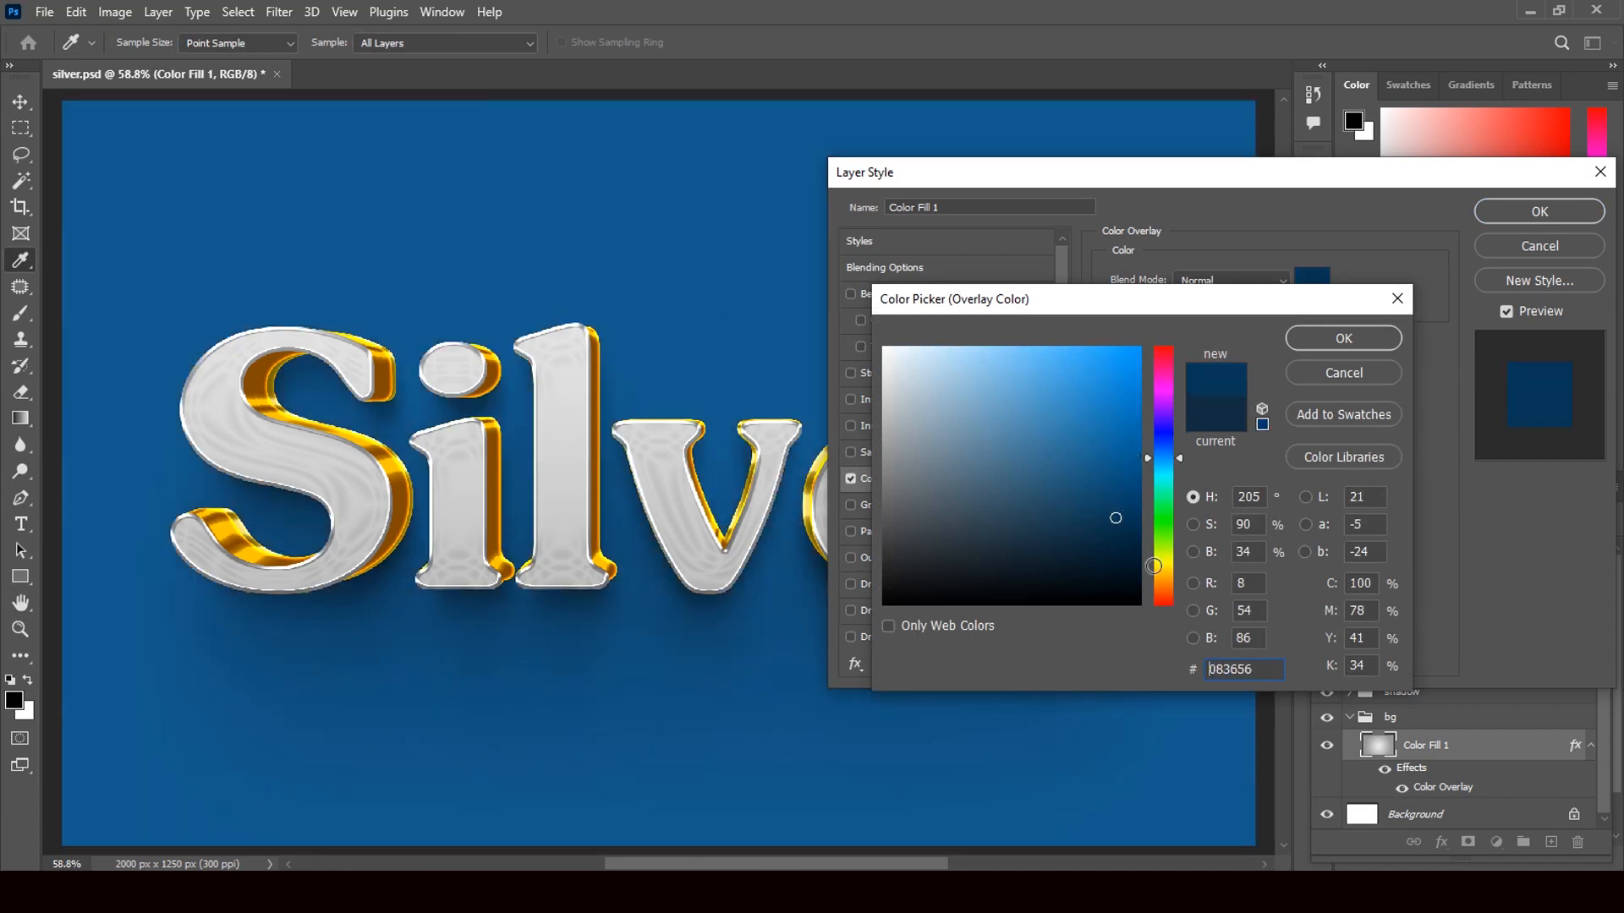
pyautogui.click(1164, 597)
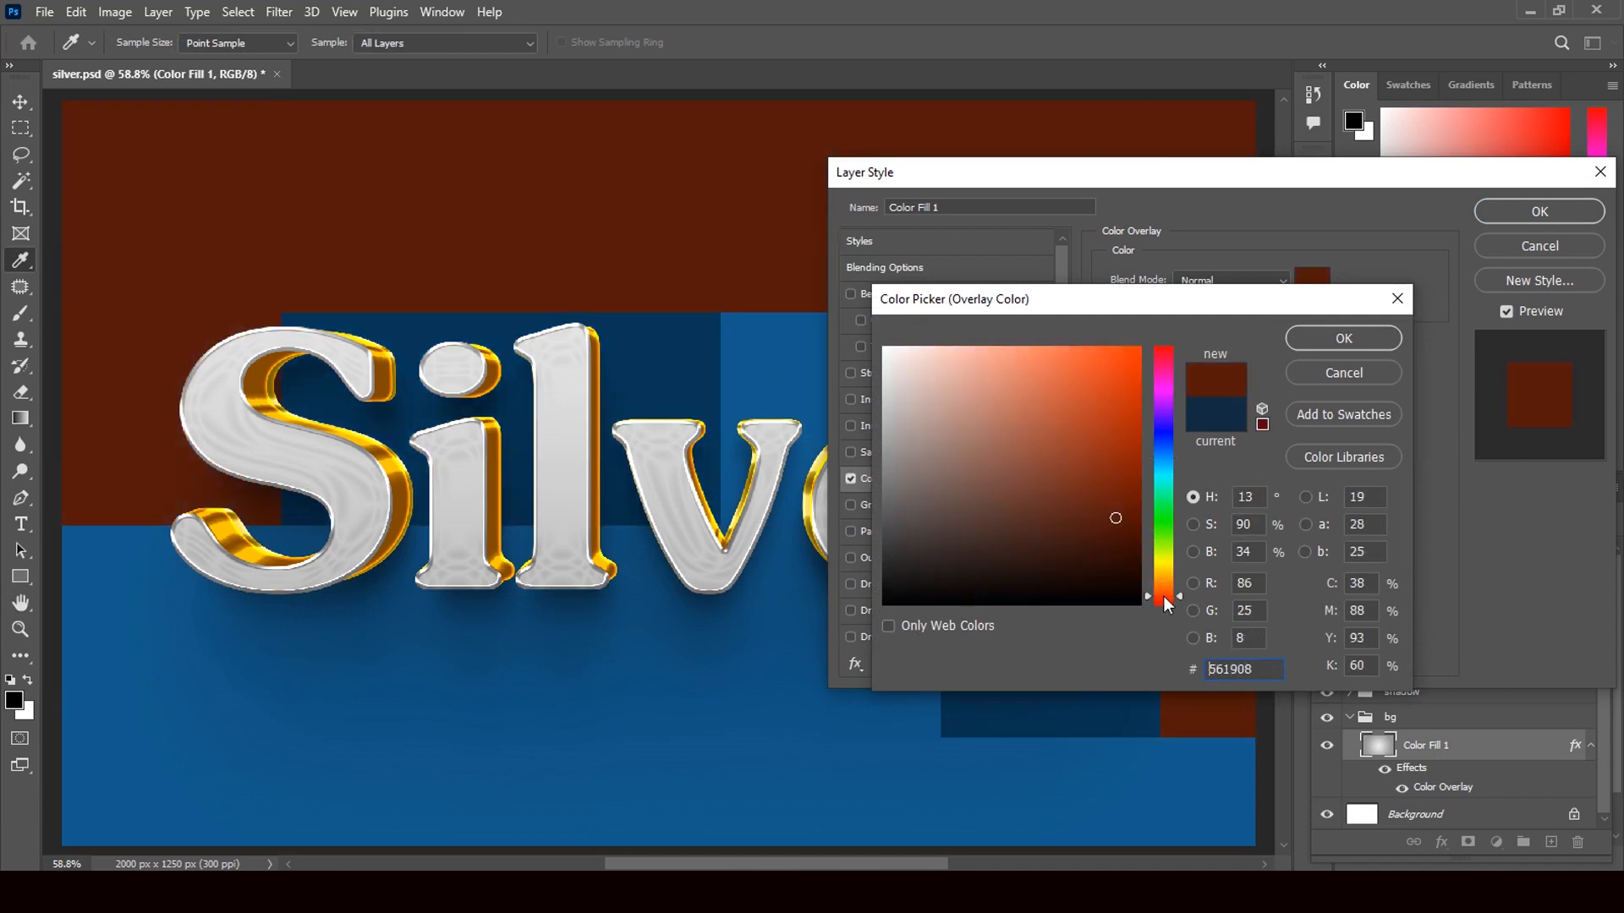
pyautogui.click(1112, 550)
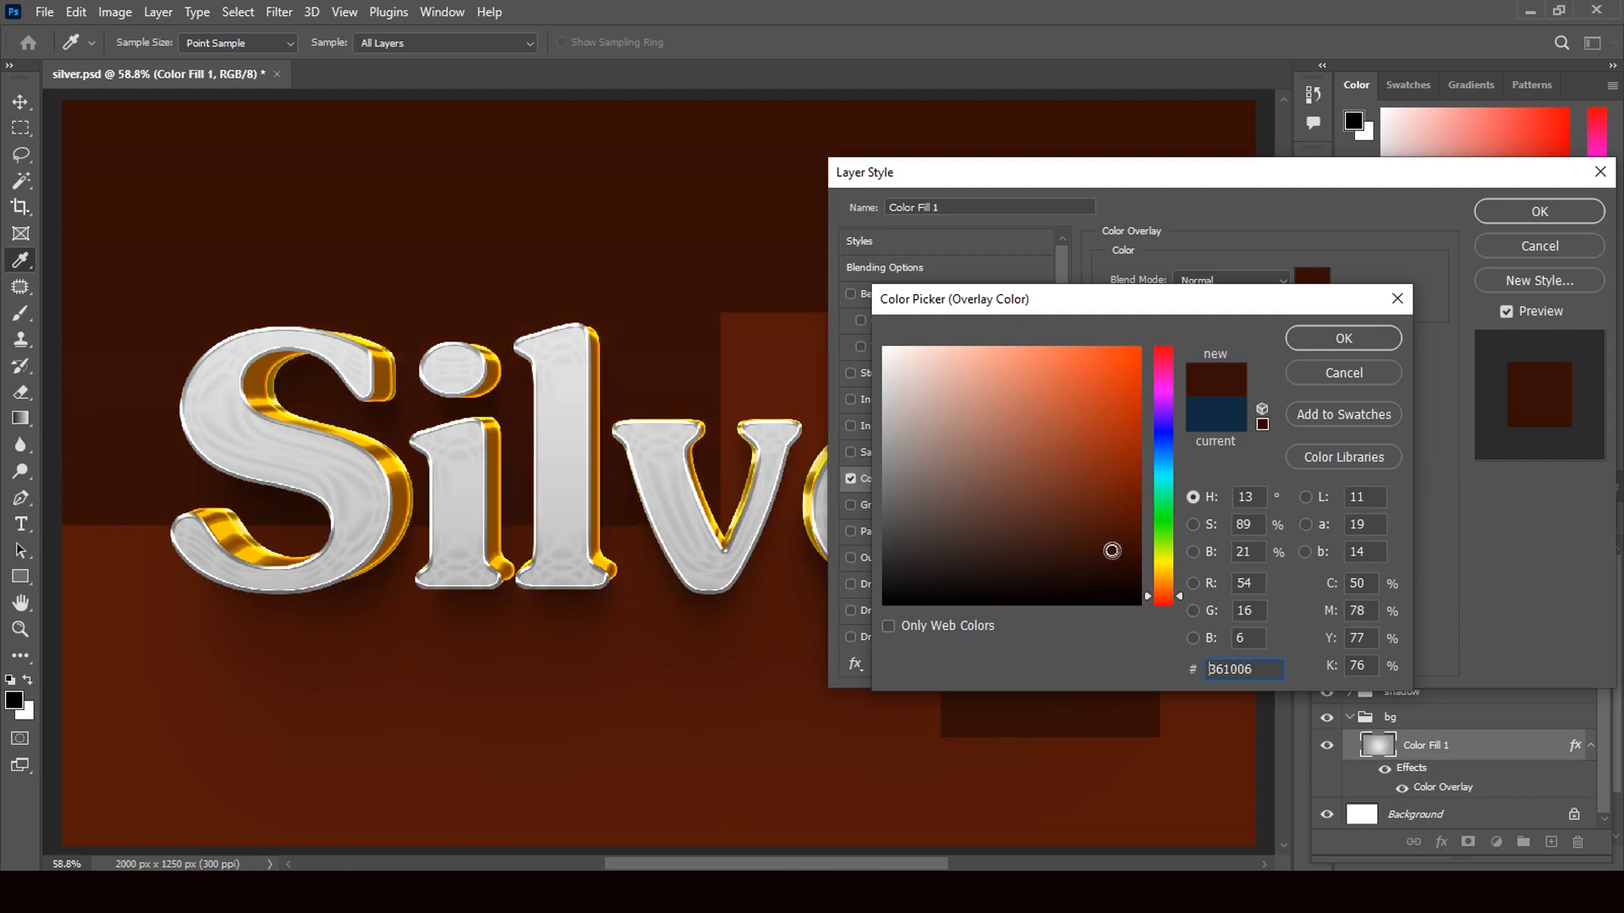
pyautogui.click(1085, 582)
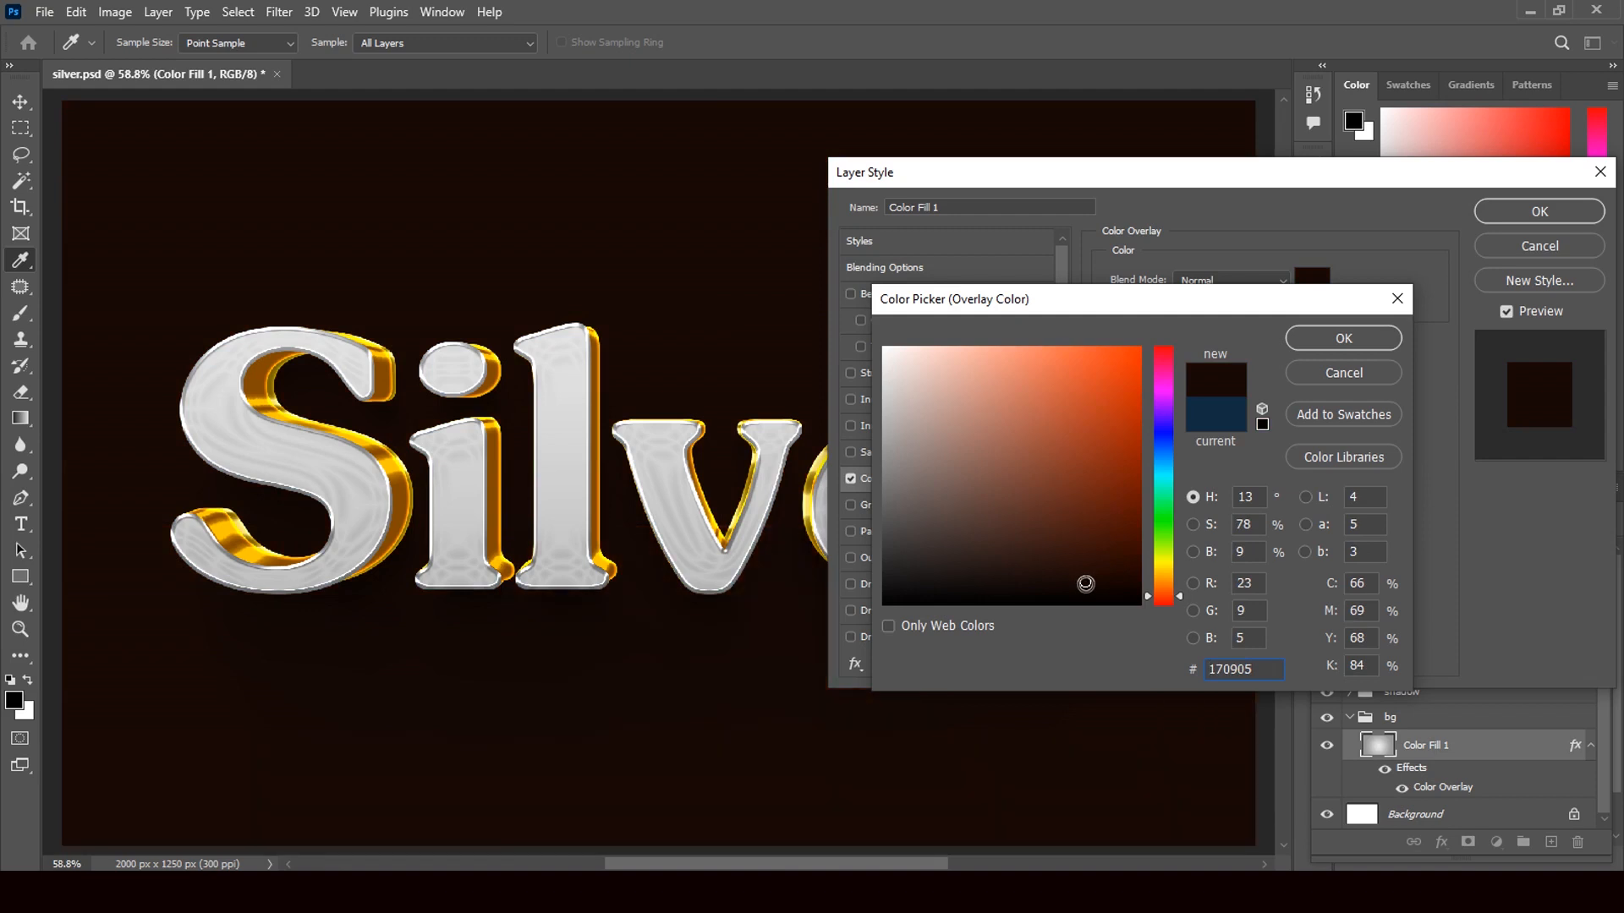
pyautogui.click(1118, 561)
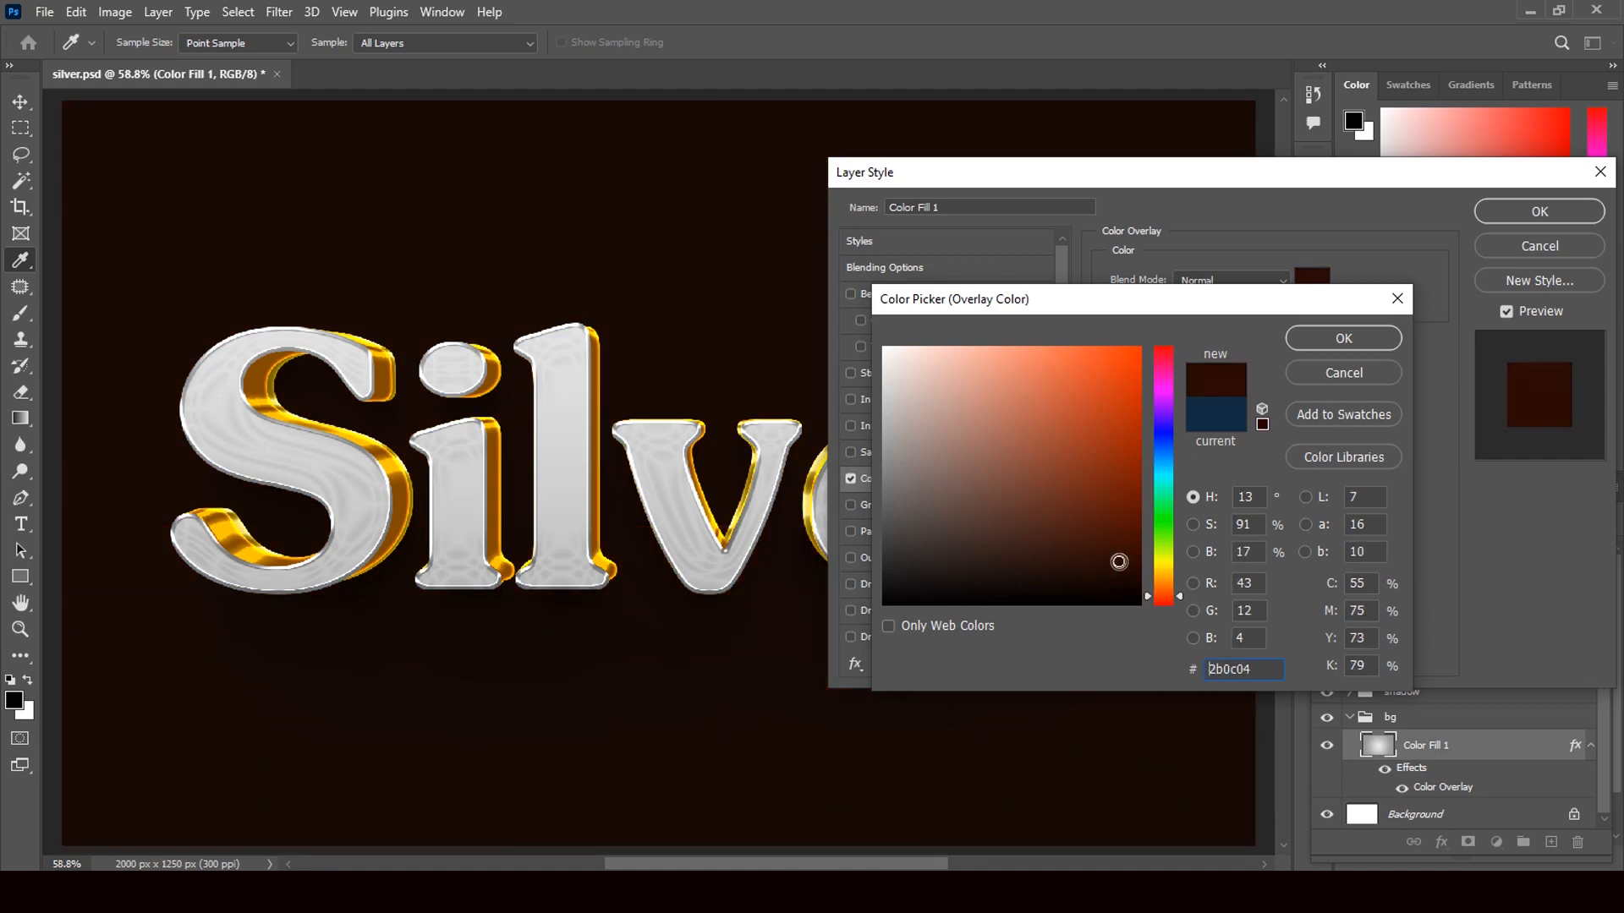
pyautogui.click(1344, 339)
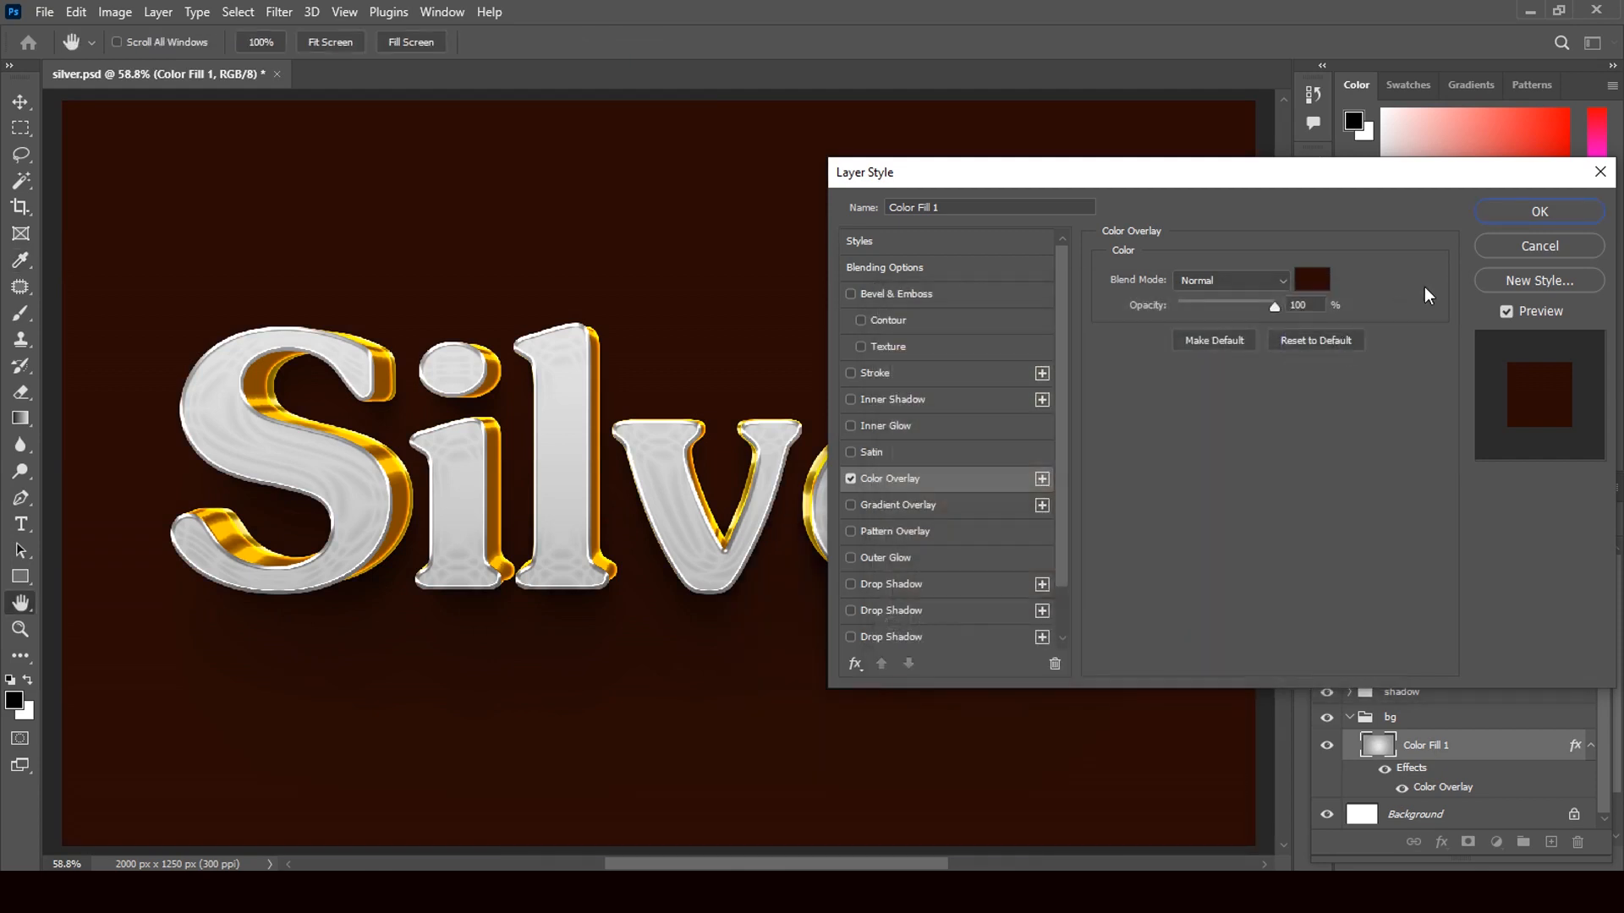
pyautogui.click(1504, 221)
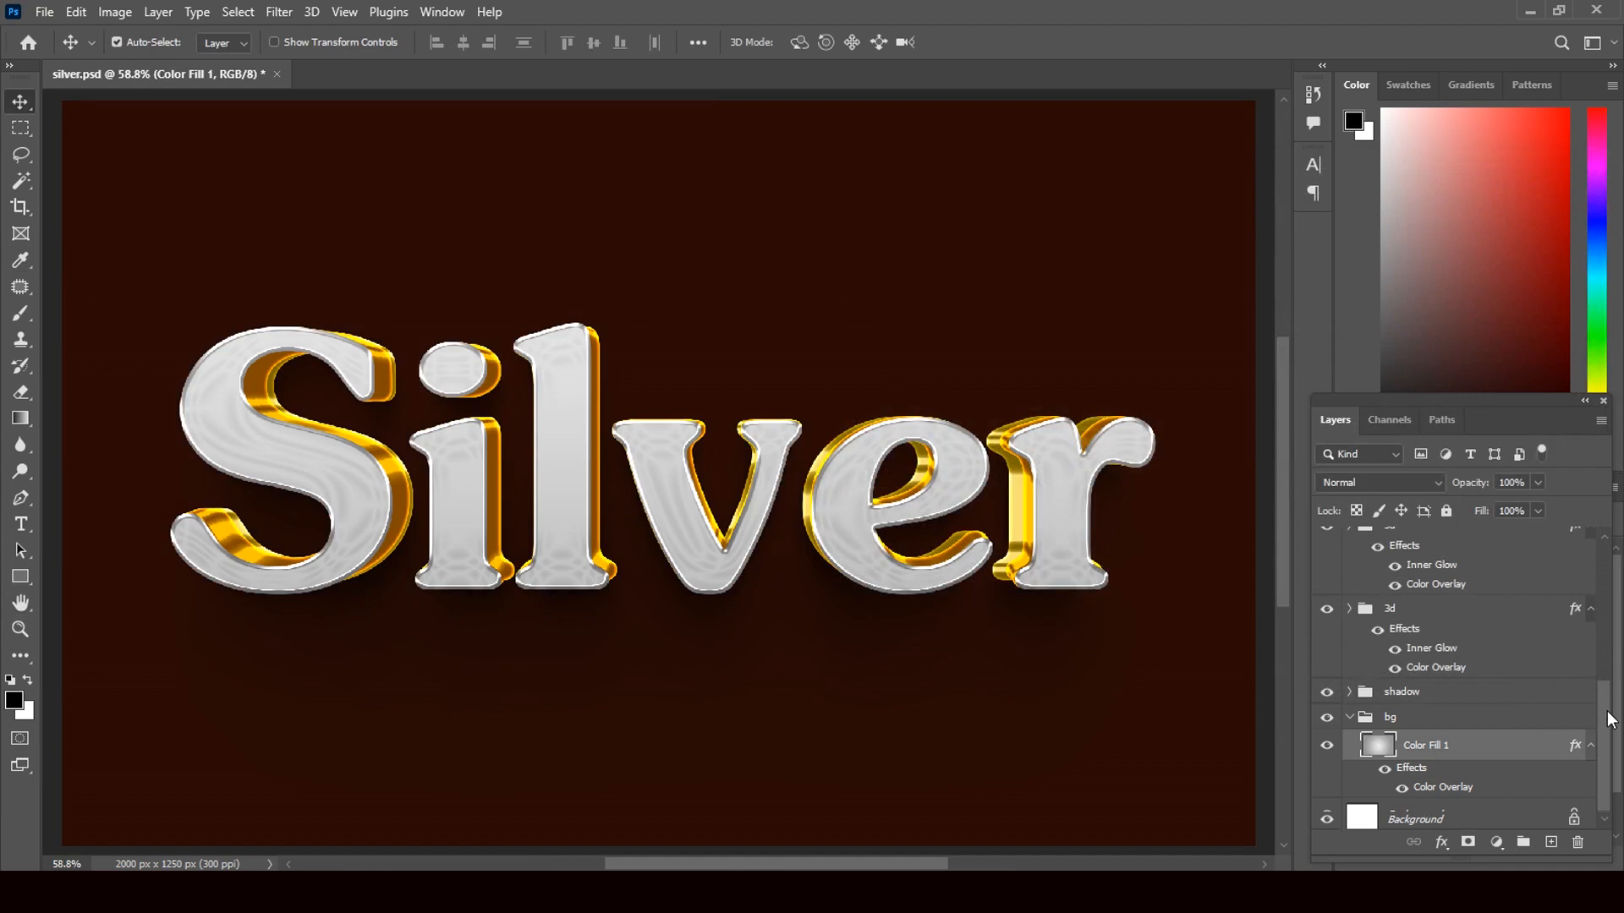
pyautogui.moveTo(1606, 721)
pyautogui.mouseDown()
pyautogui.moveTo(1609, 688)
pyautogui.moveTo(1614, 745)
pyautogui.mouseUp()
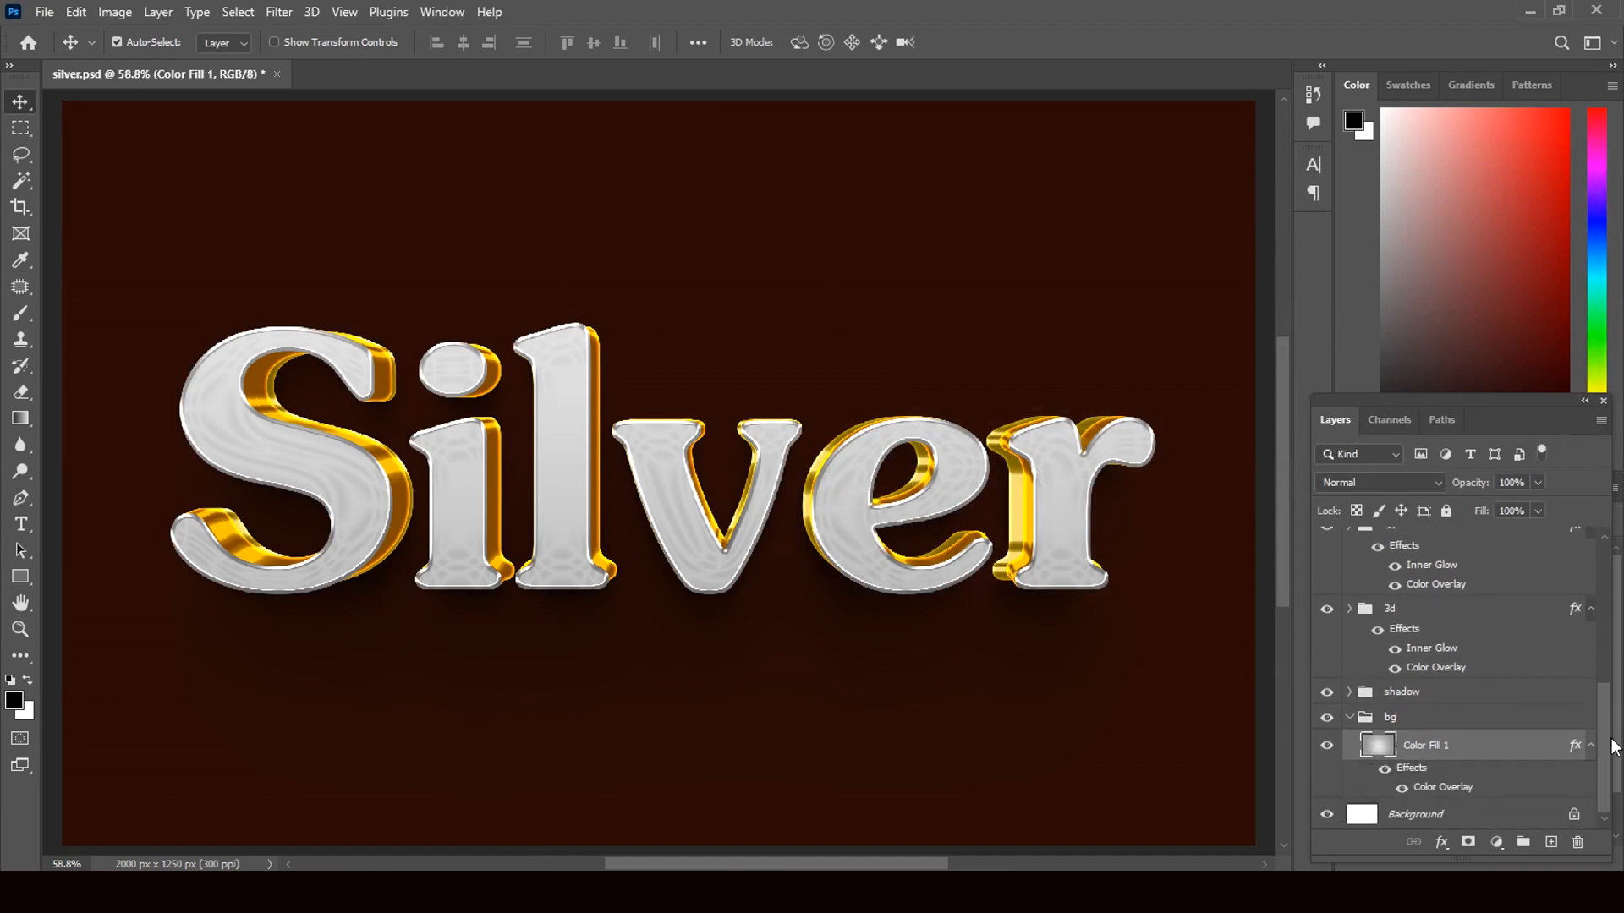
pyautogui.click(1326, 817)
pyautogui.click(1326, 746)
pyautogui.click(1326, 747)
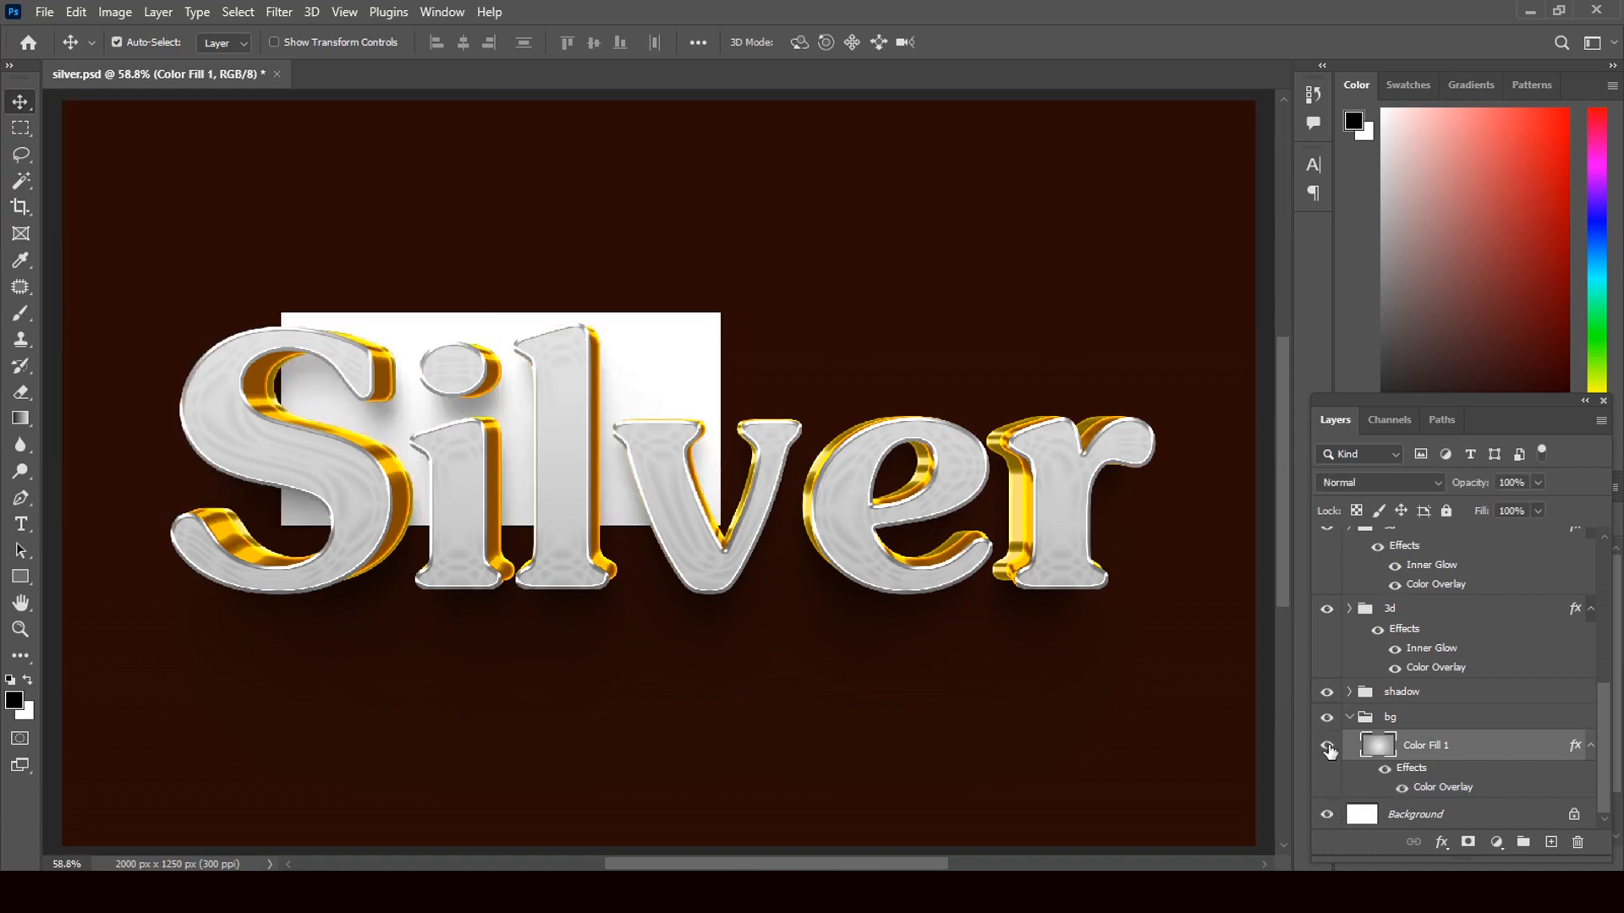
pyautogui.doubleClick(1426, 788)
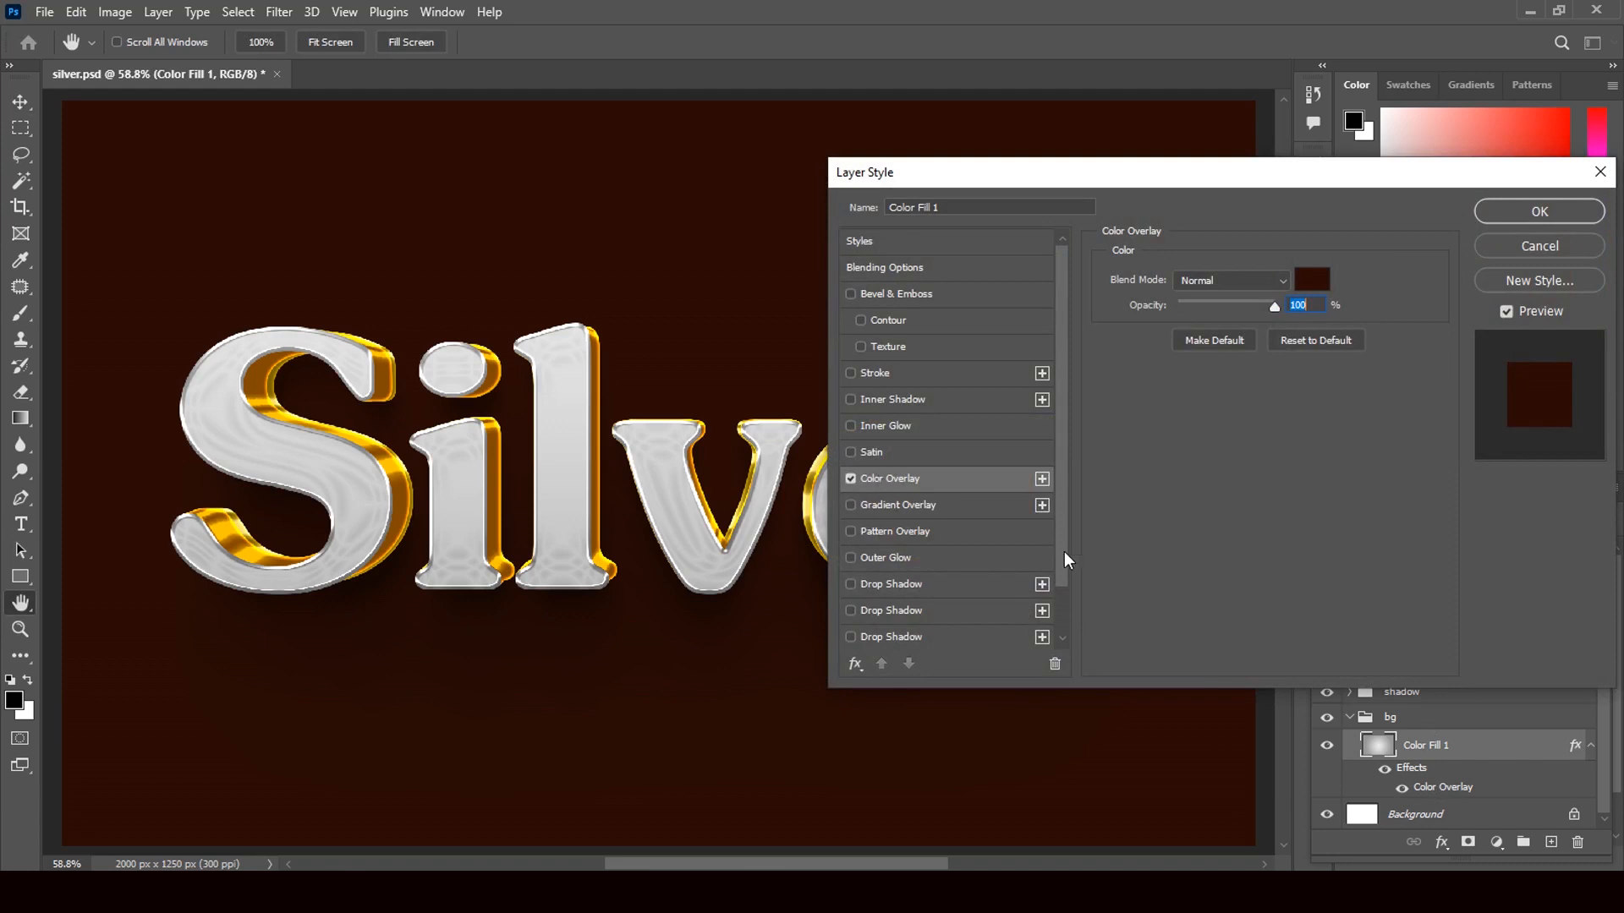
pyautogui.moveTo(1062, 531); pyautogui.dragTo(1057, 458)
pyautogui.click(1490, 244)
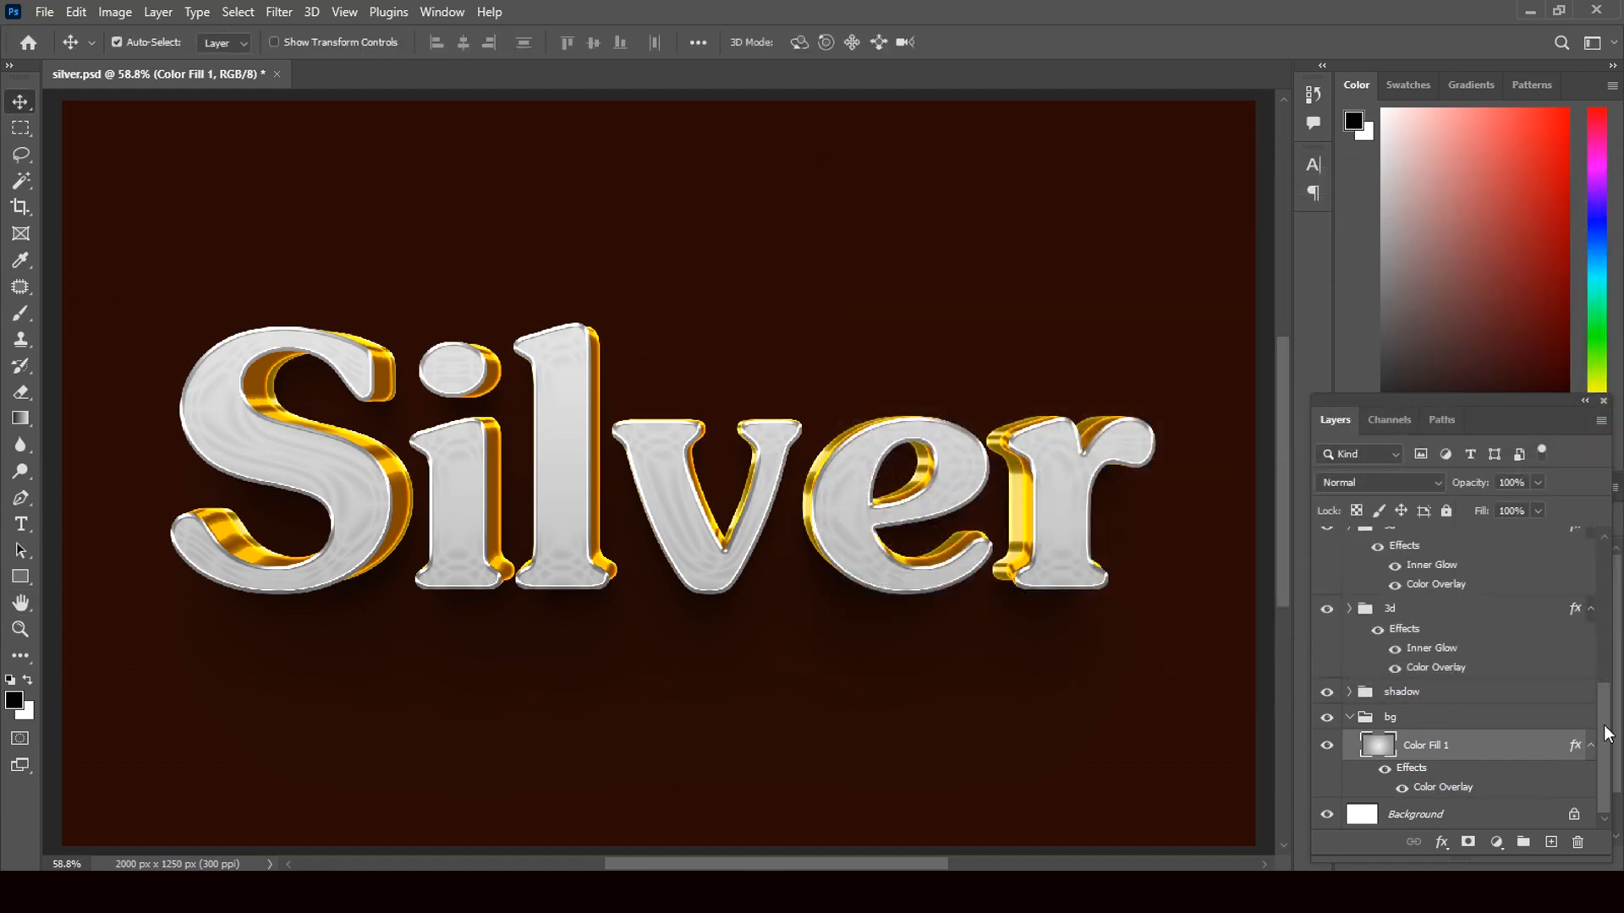
pyautogui.moveTo(1597, 740); pyautogui.dragTo(1594, 575)
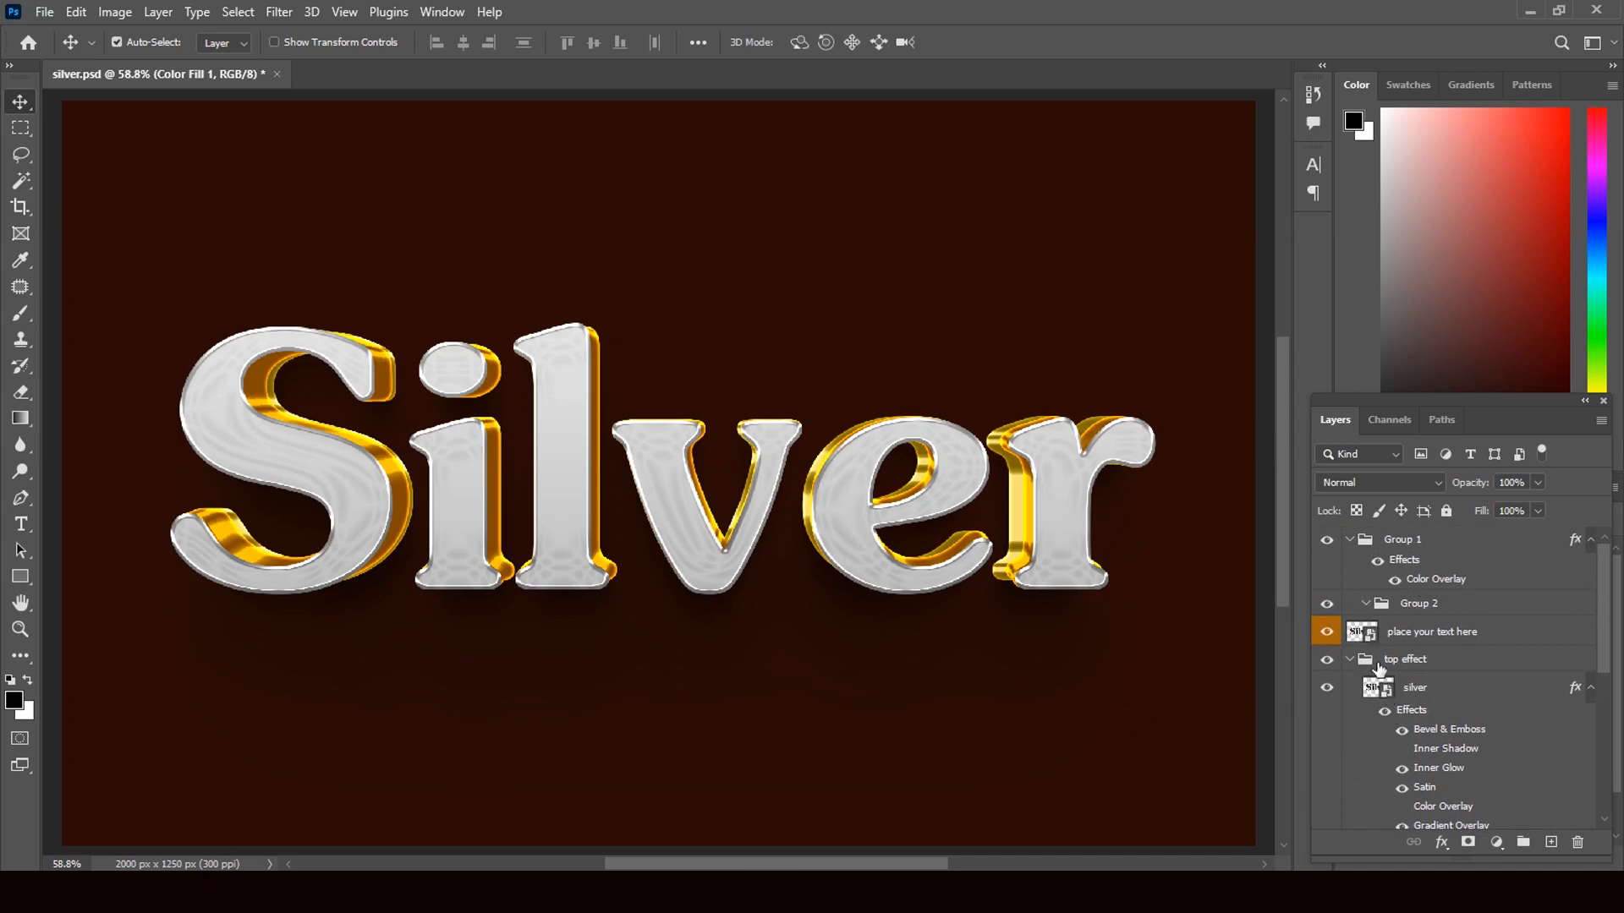
pyautogui.click(1326, 689)
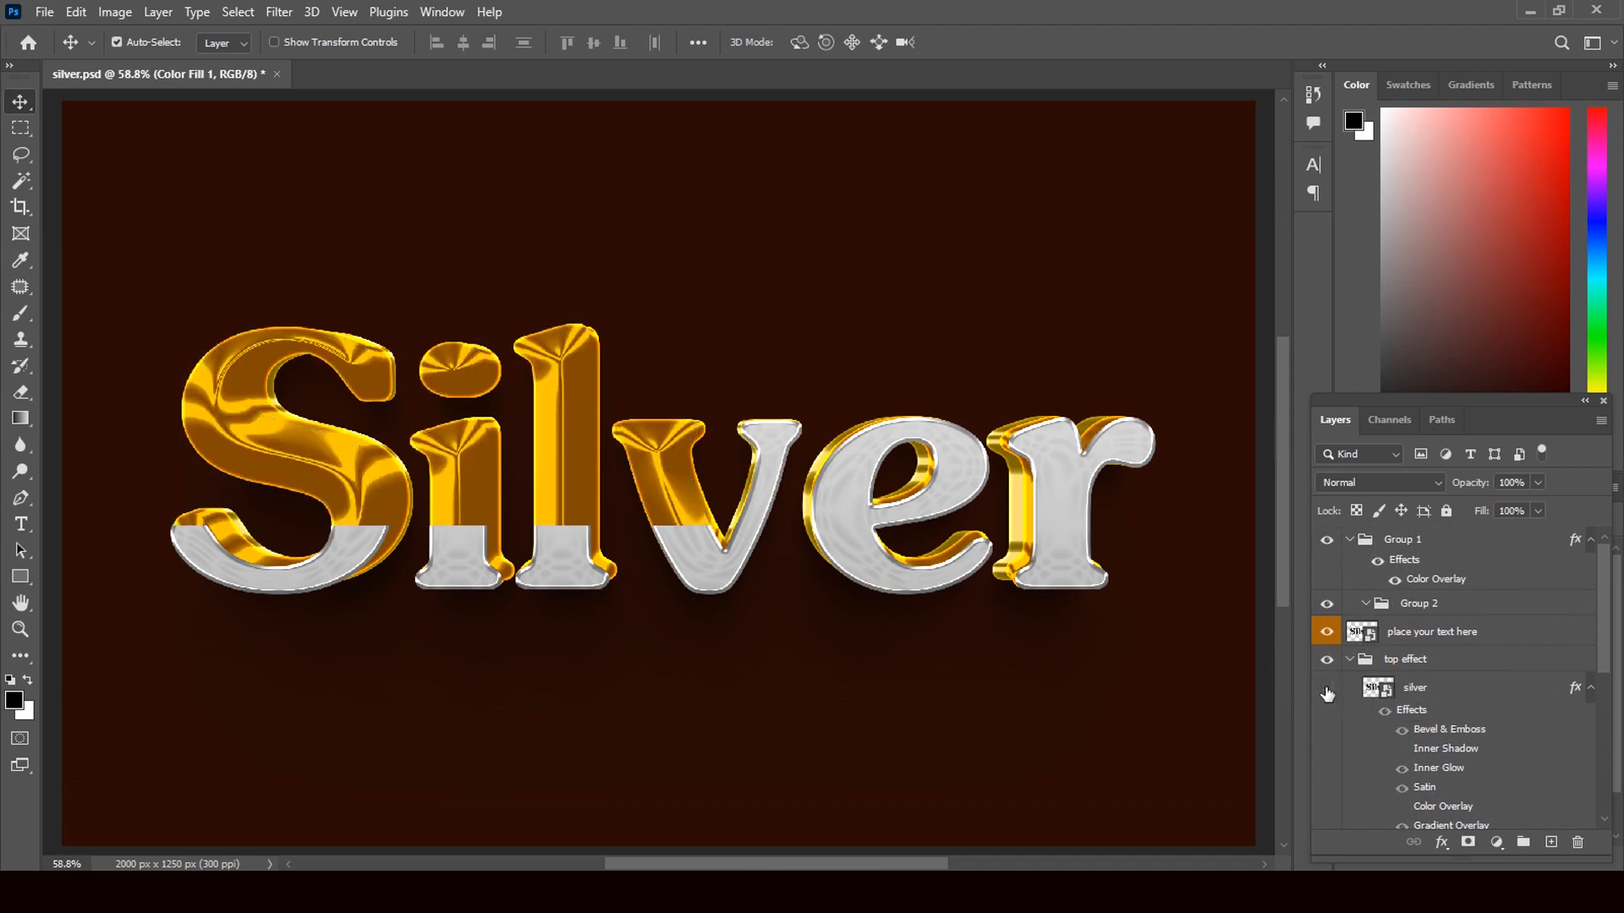
pyautogui.click(1326, 690)
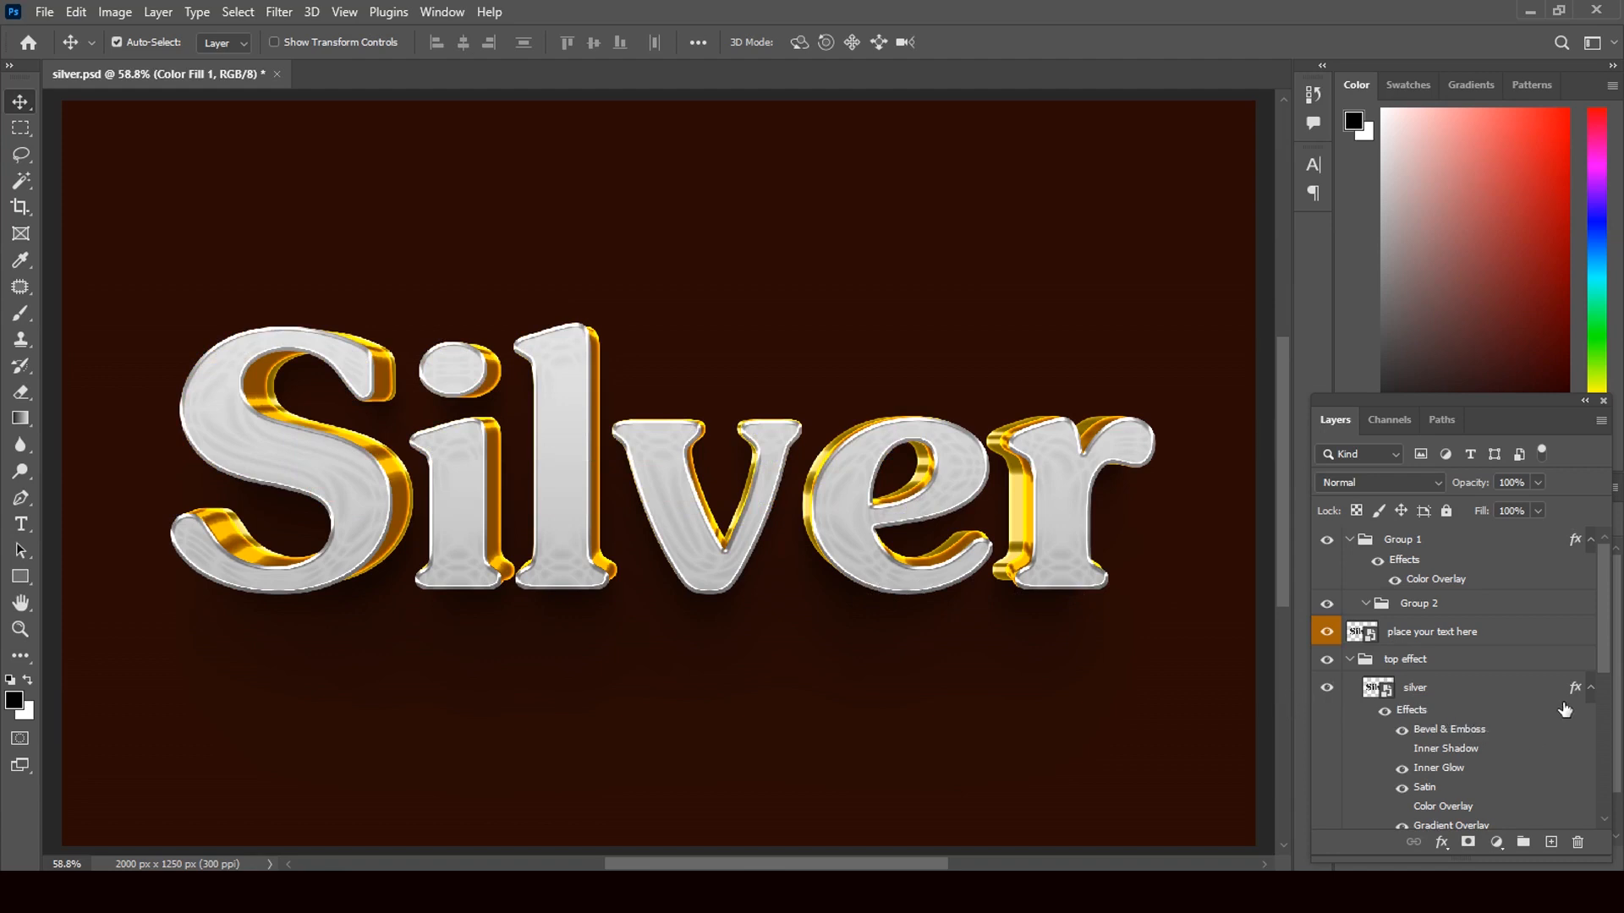
# - Open the 'place your text here' smart object and delete its Silver text
pyautogui.doubleClick(1363, 635)
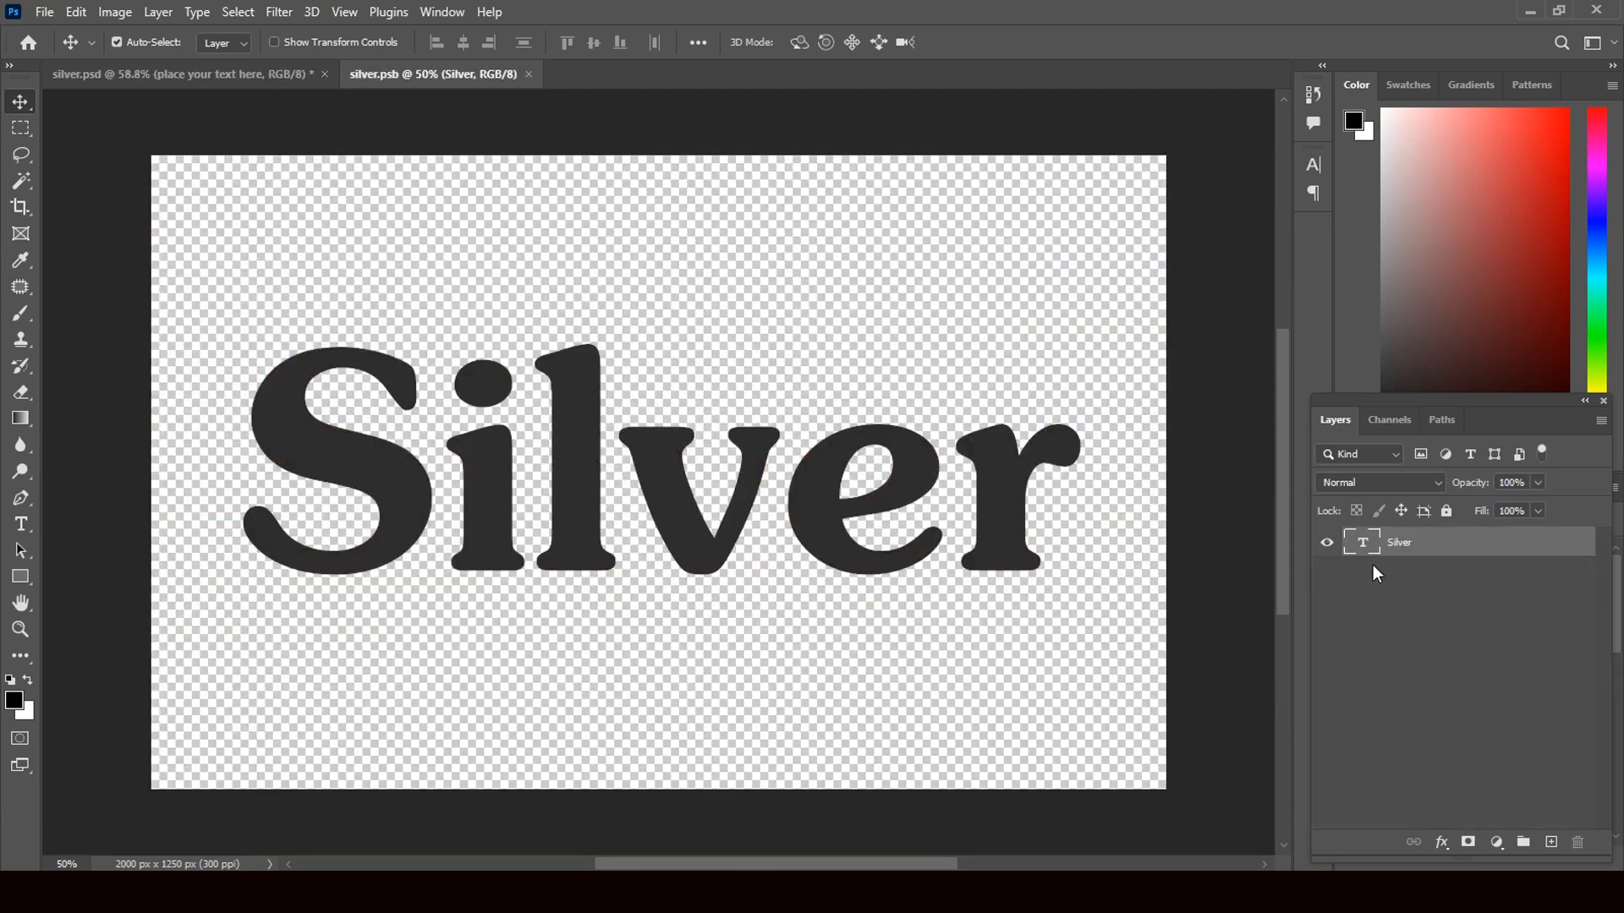
pyautogui.doubleClick(1363, 543)
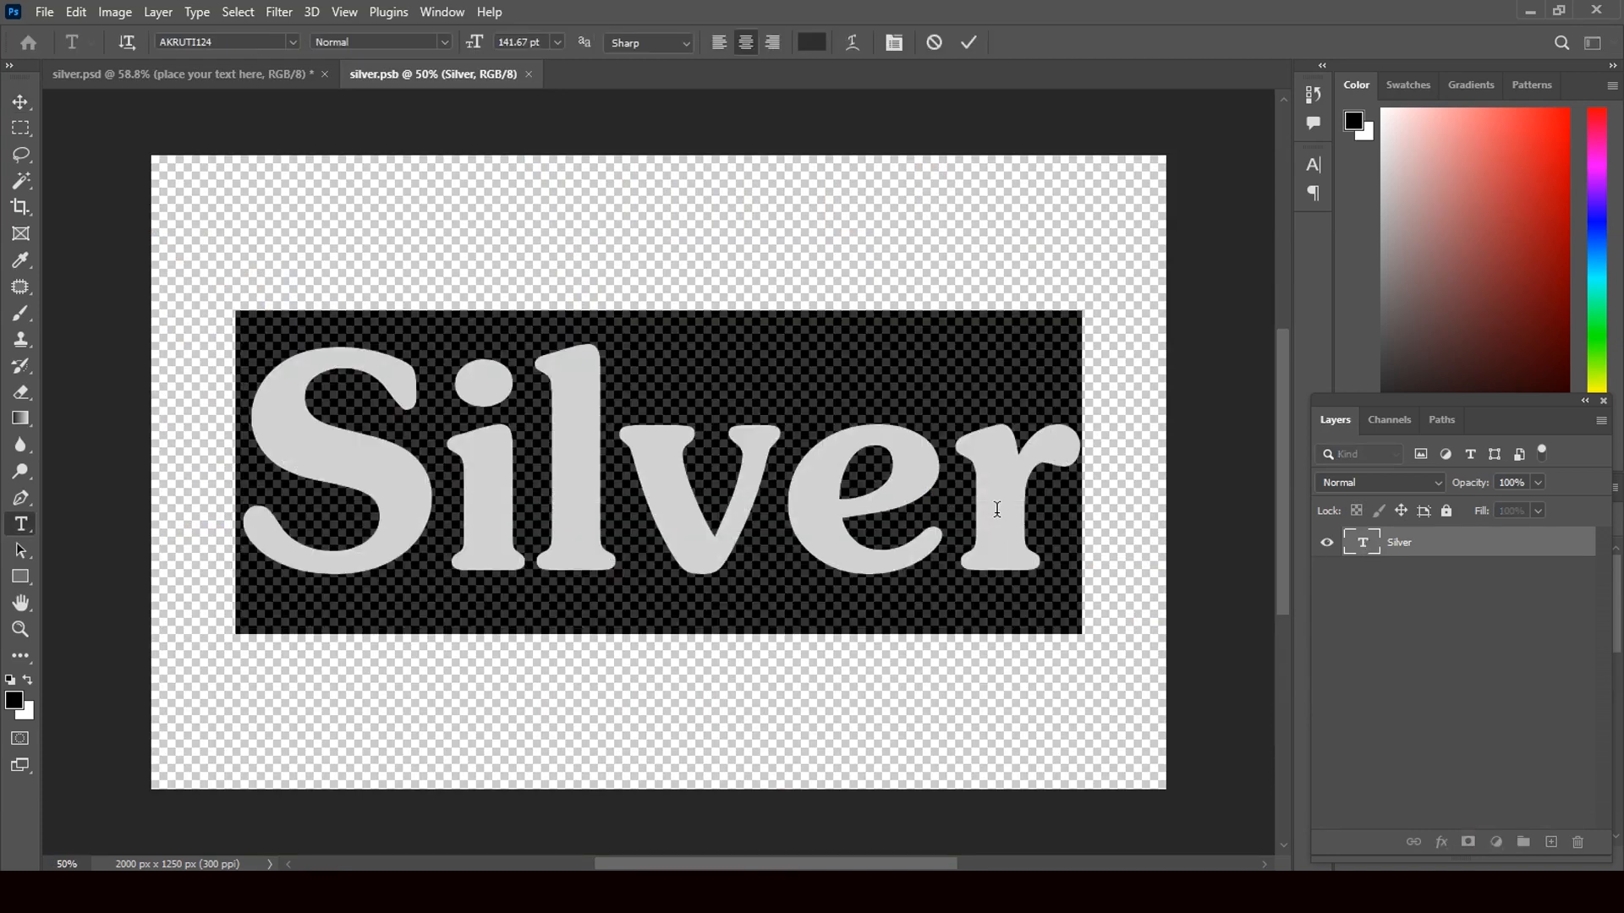
pyautogui.press('BackSpace')
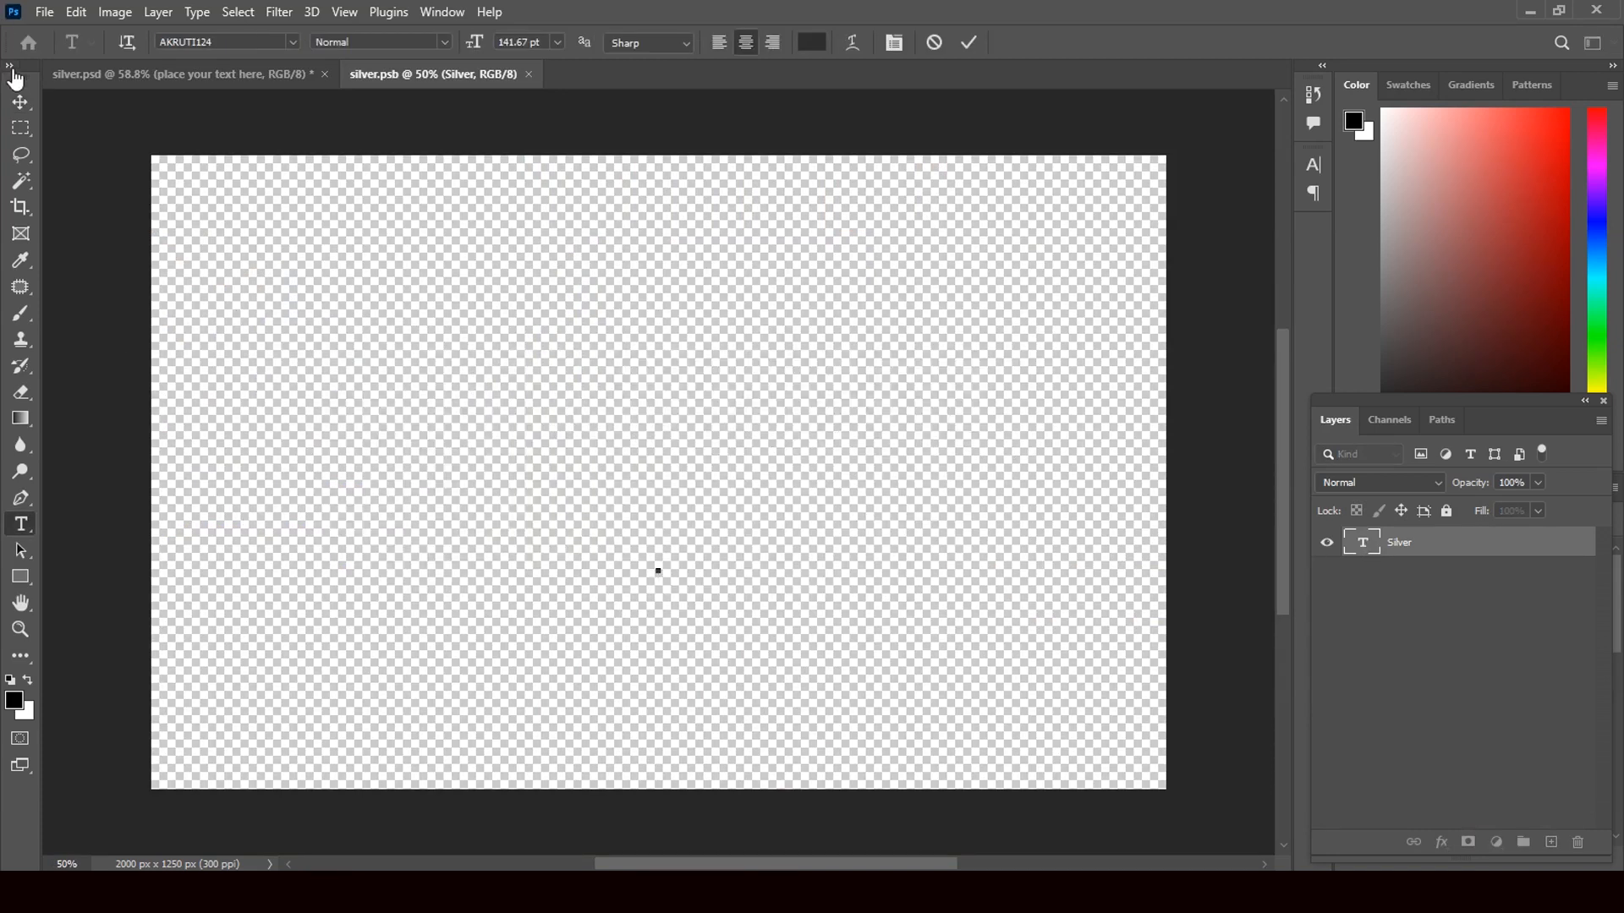
pyautogui.click(21, 102)
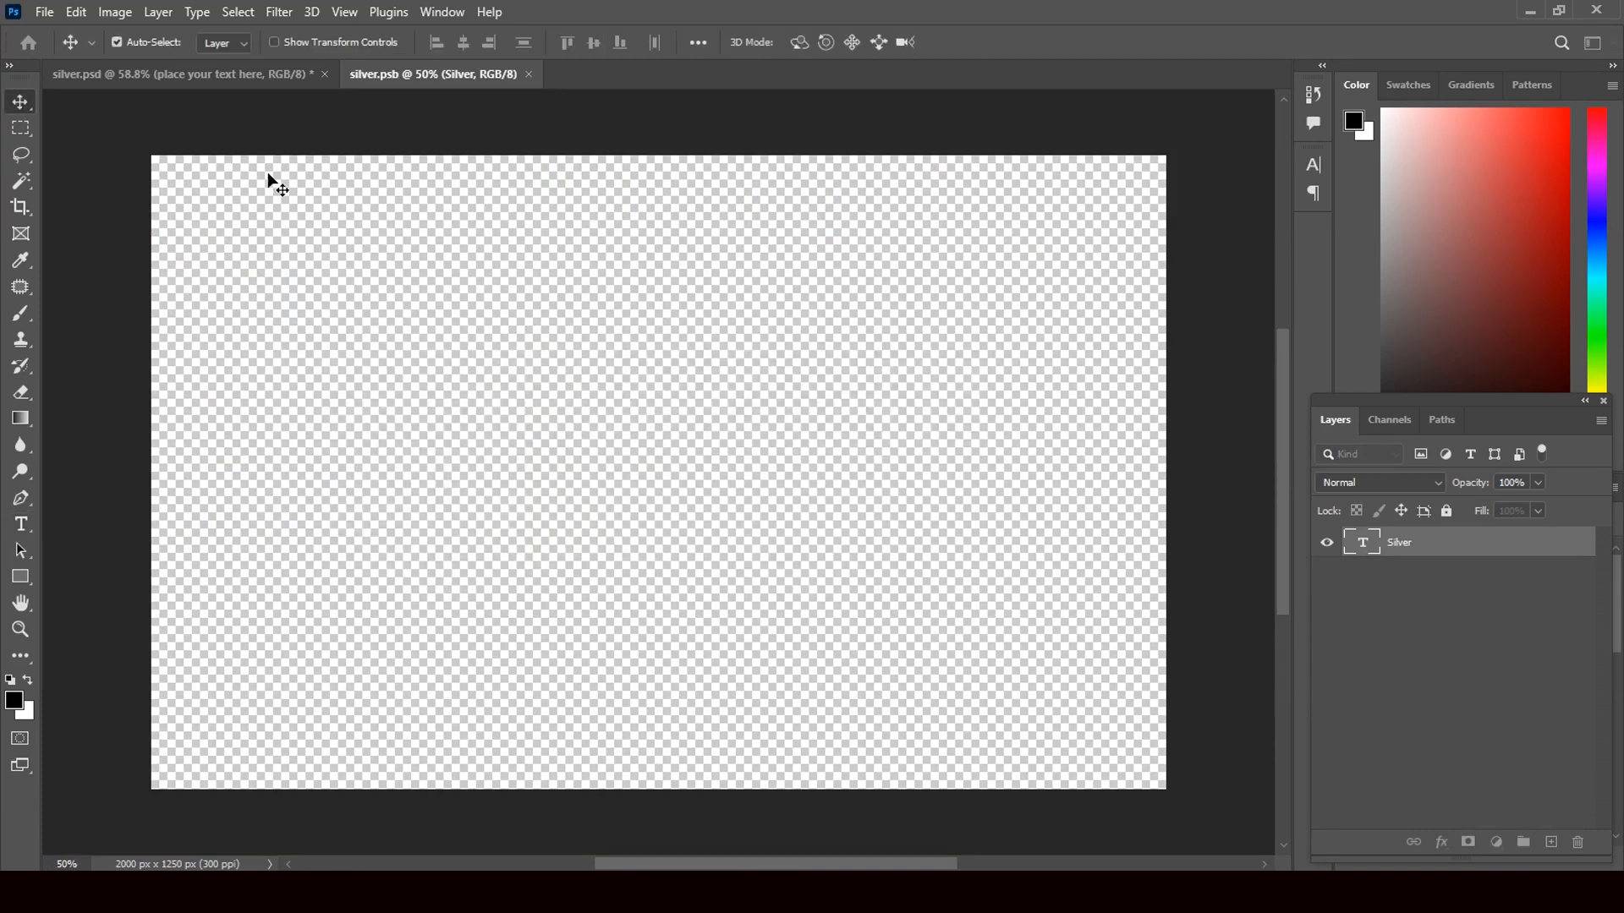
# - Drag the Shubhvivah image from the Desktop folder into the placeholder document
pyautogui.click(1535, 13)
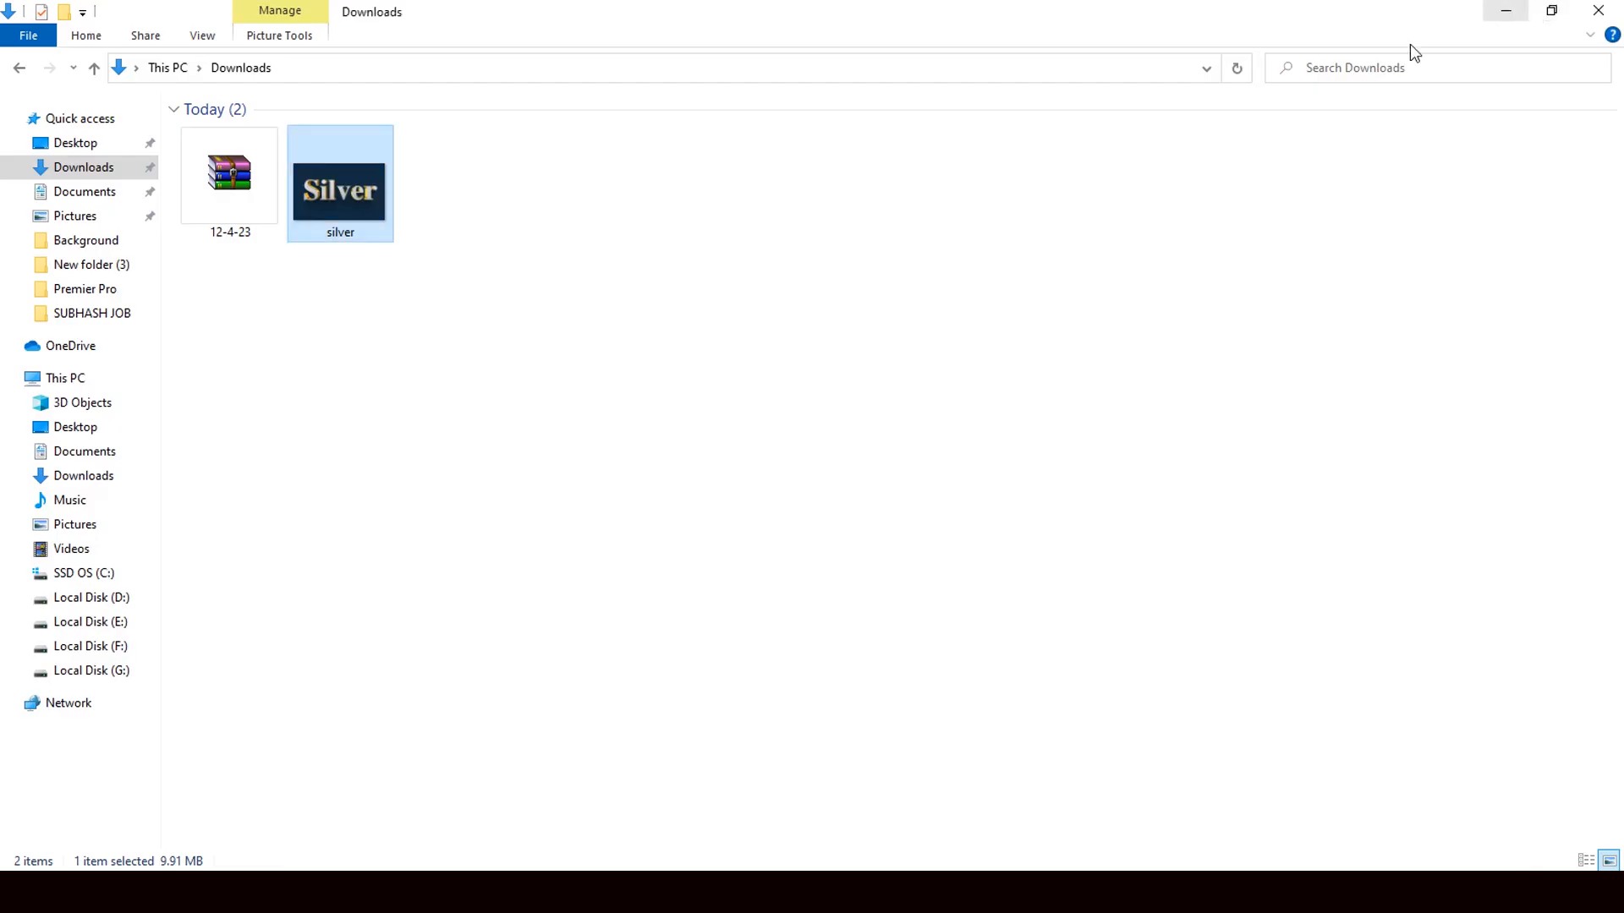
pyautogui.click(83, 147)
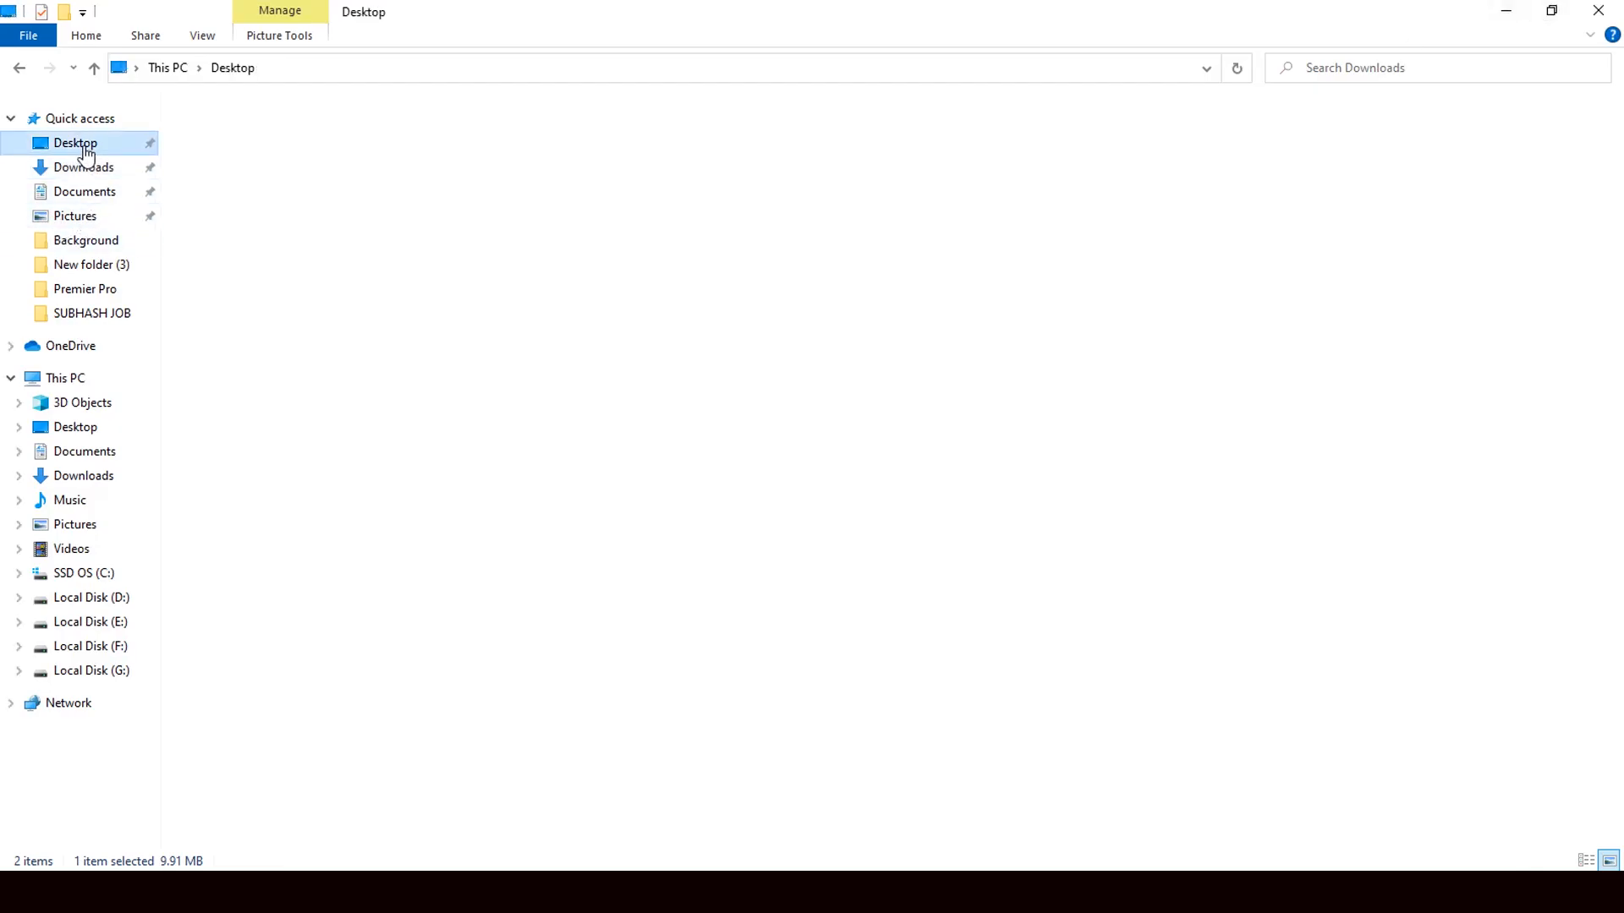
pyautogui.click(567, 176)
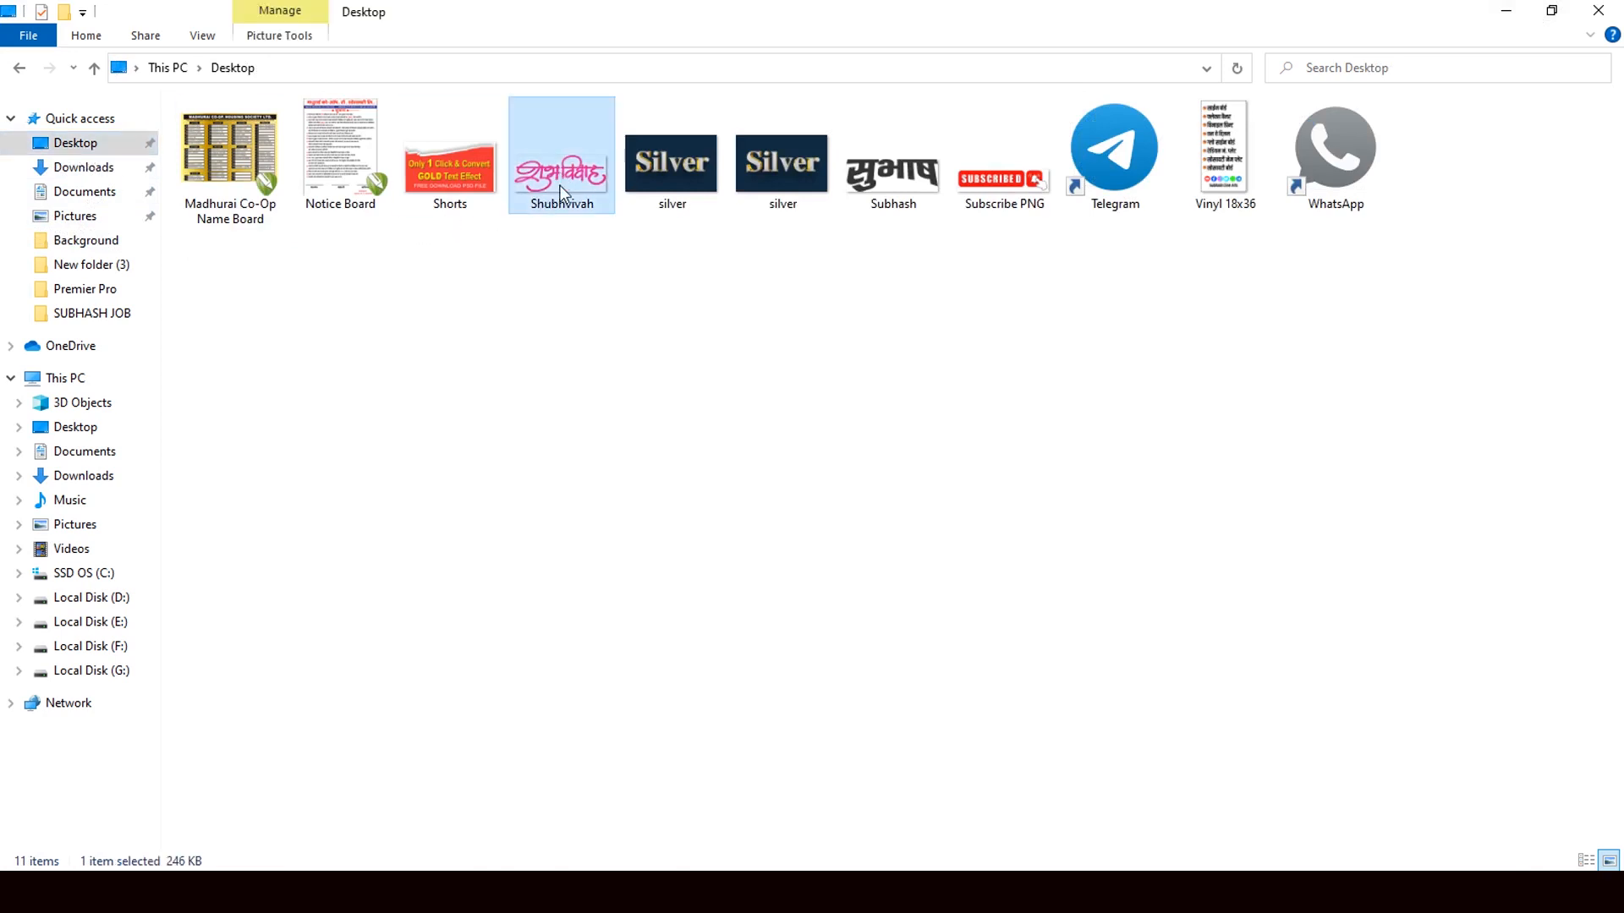
pyautogui.moveTo(572, 176); pyautogui.dragTo(688, 492)
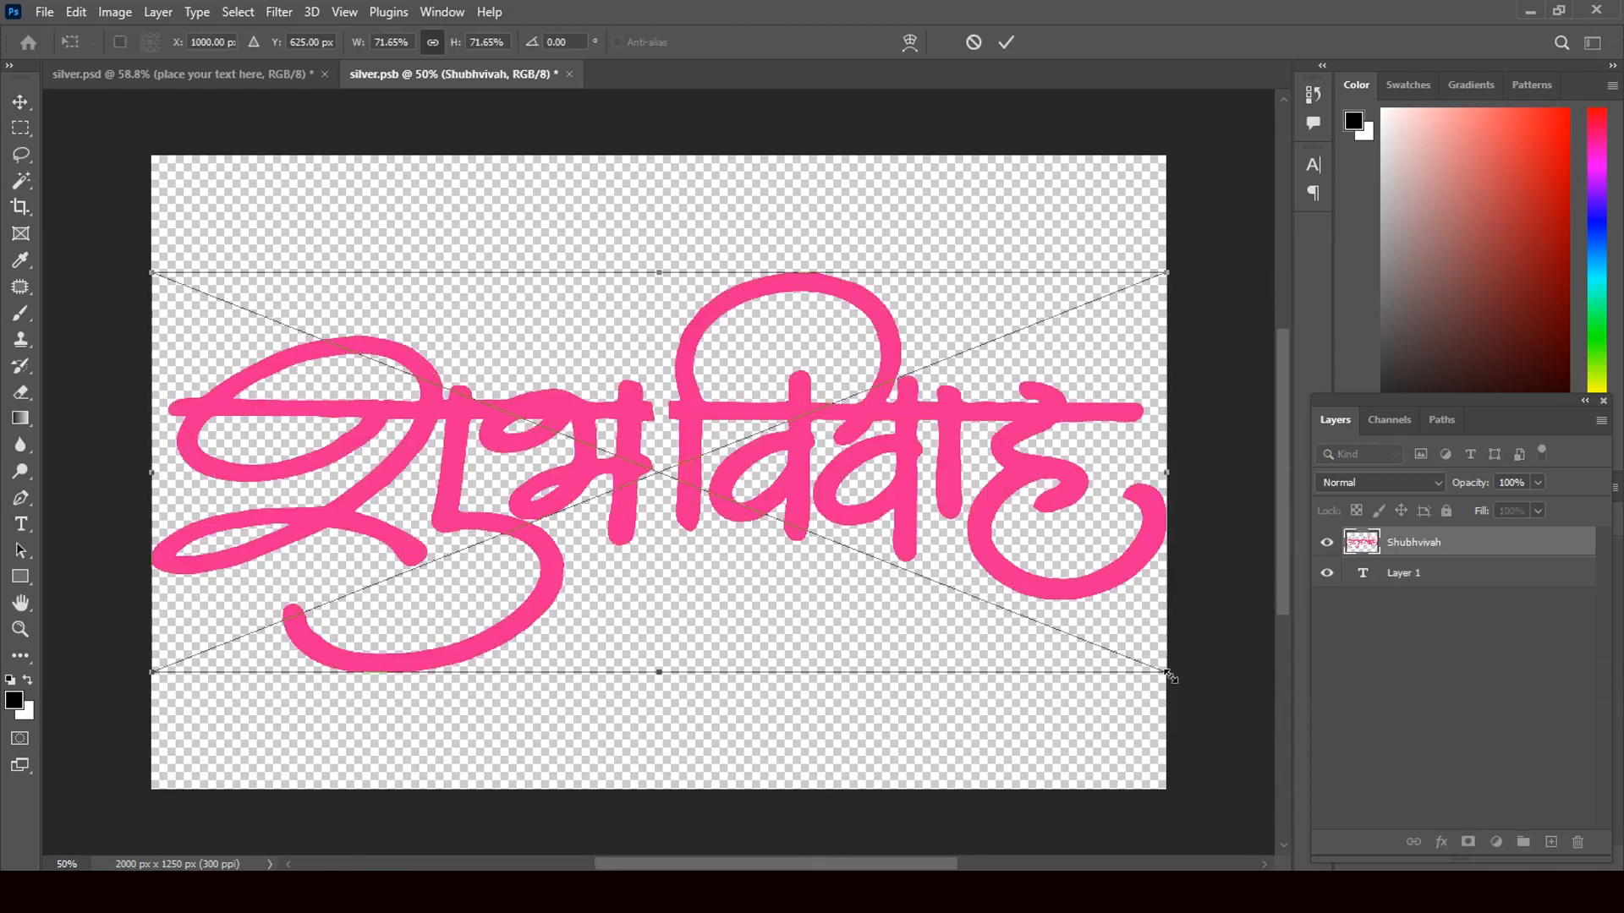
# - Scale the Shubhvivah lettering to about 45%, centre it, and commit the placement
pyautogui.moveTo(1170, 675); pyautogui.dragTo(949, 586)
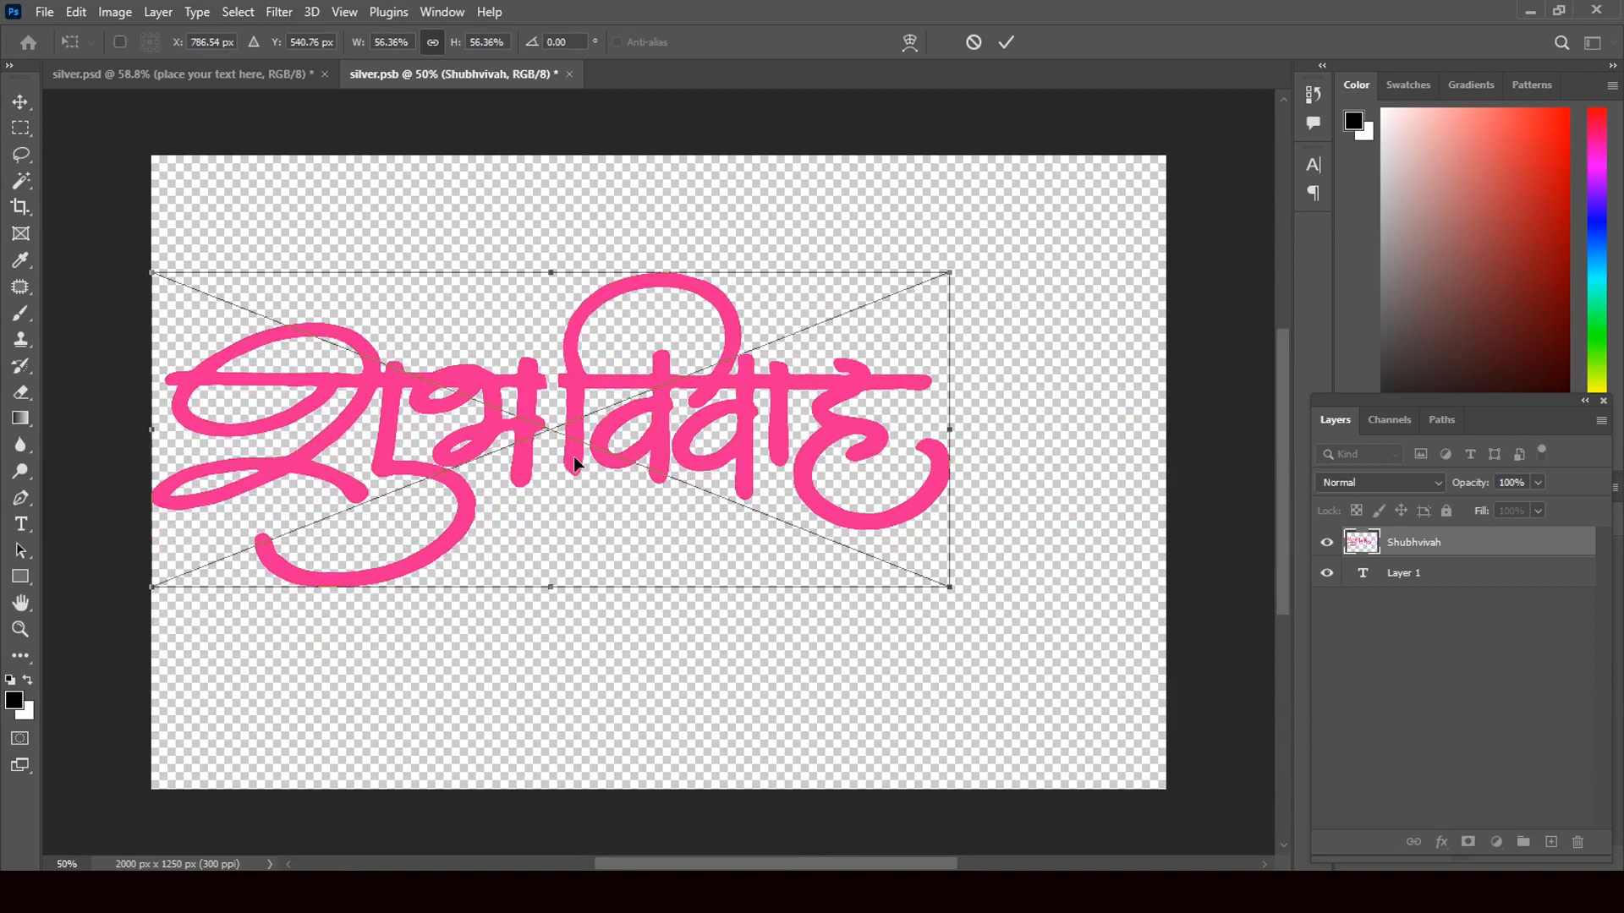
pyautogui.moveTo(573, 456); pyautogui.dragTo(679, 477)
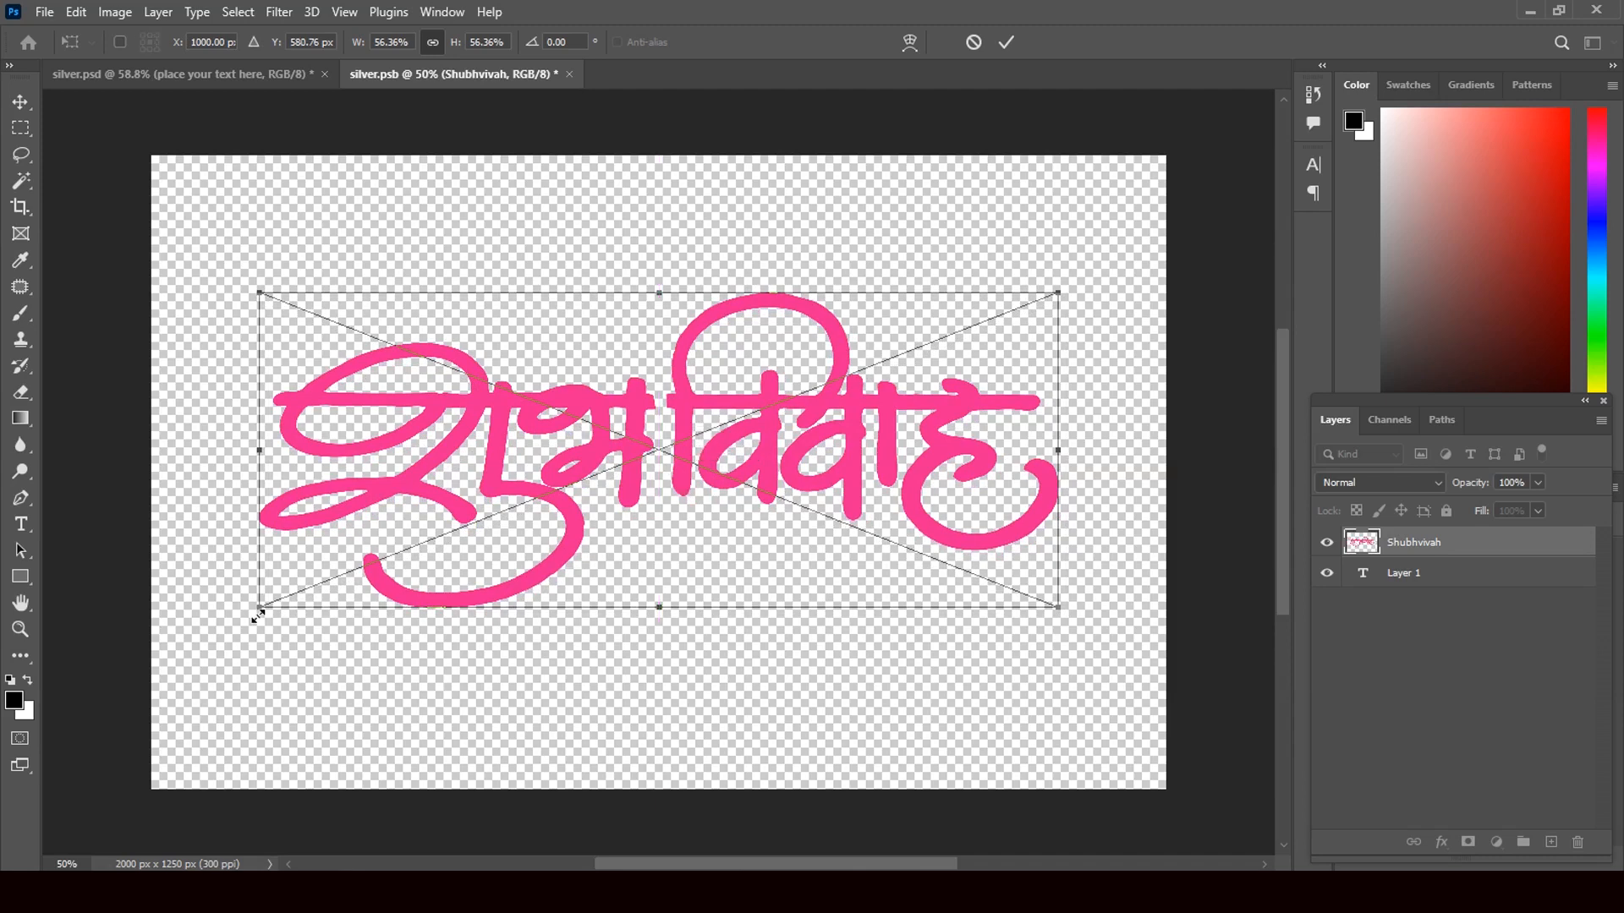
pyautogui.moveTo(260, 611); pyautogui.dragTo(346, 575)
pyautogui.moveTo(682, 437); pyautogui.dragTo(661, 462)
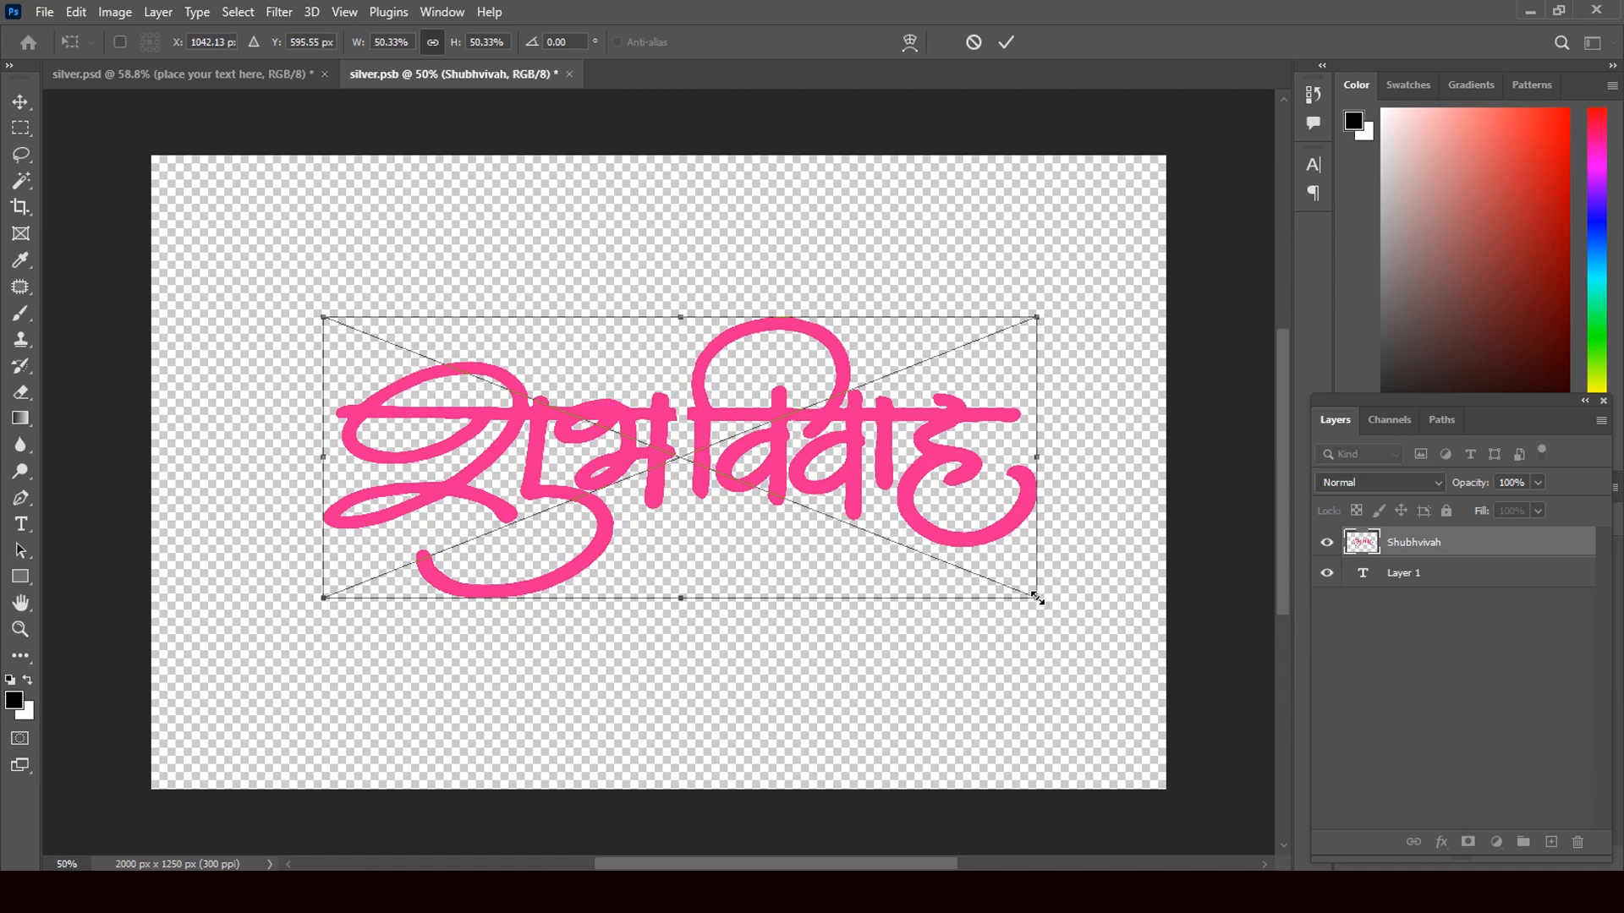
pyautogui.moveTo(1037, 598); pyautogui.dragTo(966, 569)
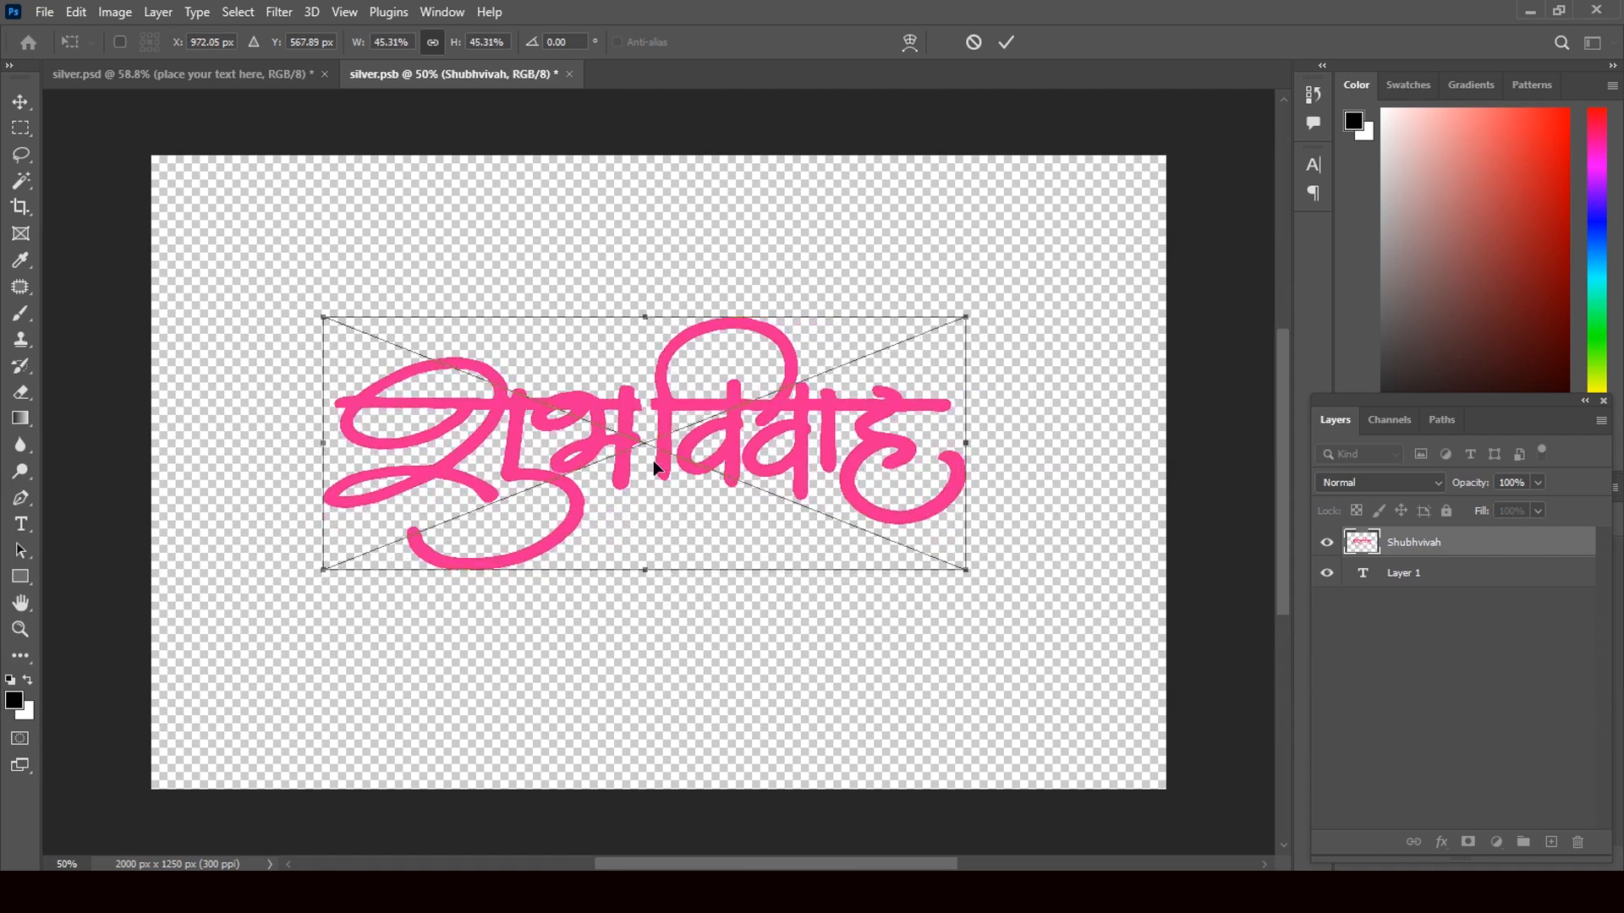
pyautogui.moveTo(660, 464)
pyautogui.mouseDown()
pyautogui.moveTo(695, 479)
pyautogui.moveTo(678, 465)
pyautogui.mouseUp()
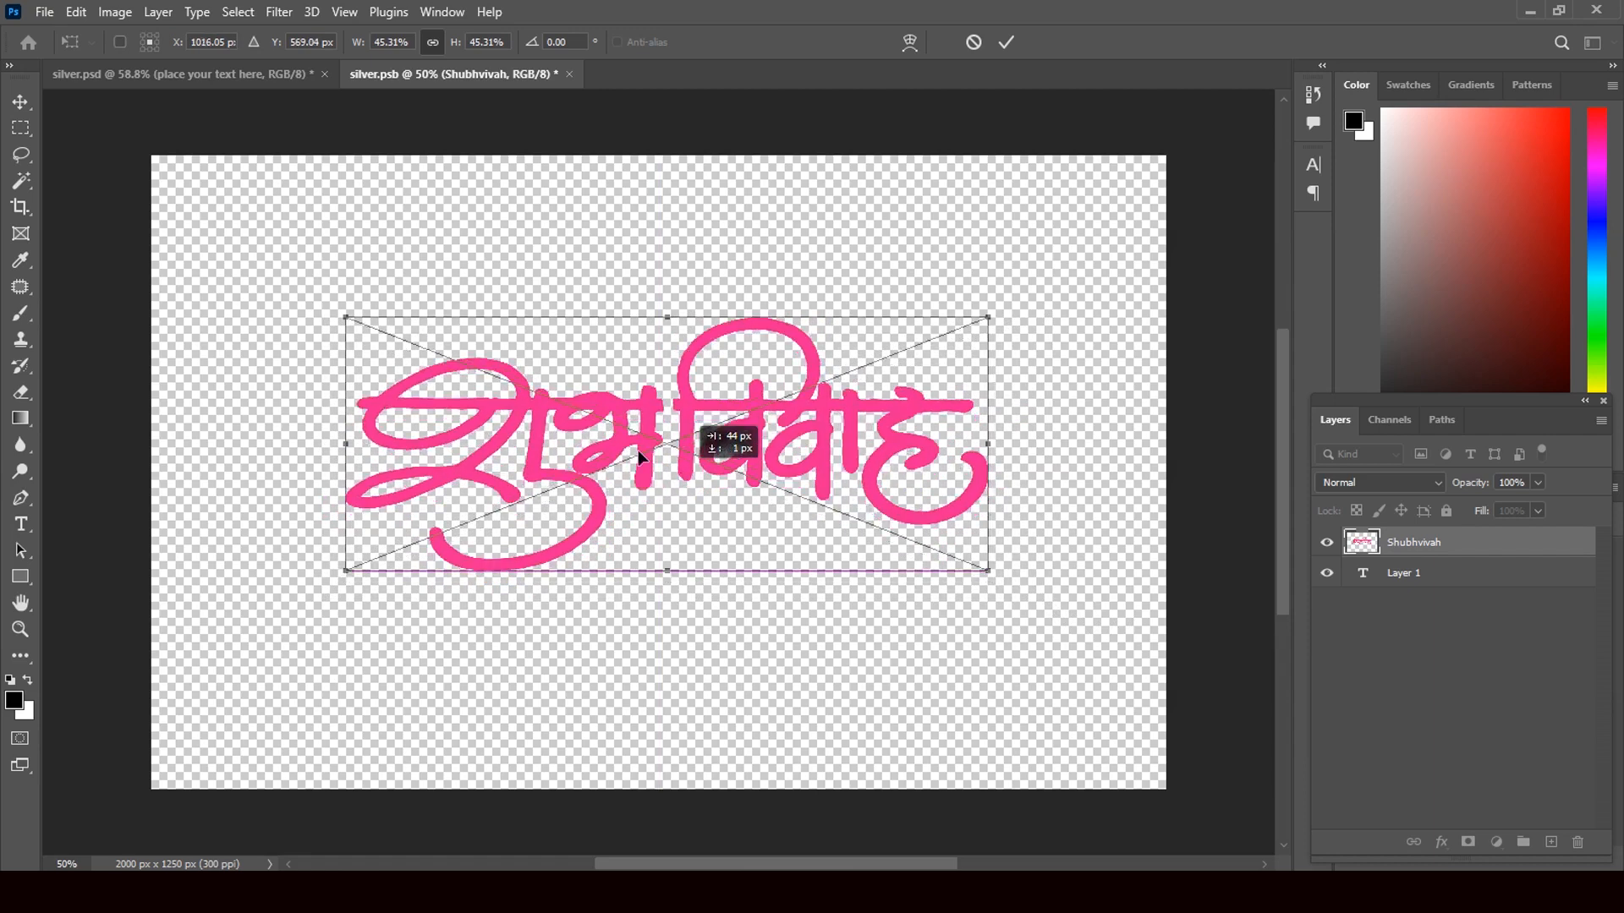
pyautogui.click(19, 103)
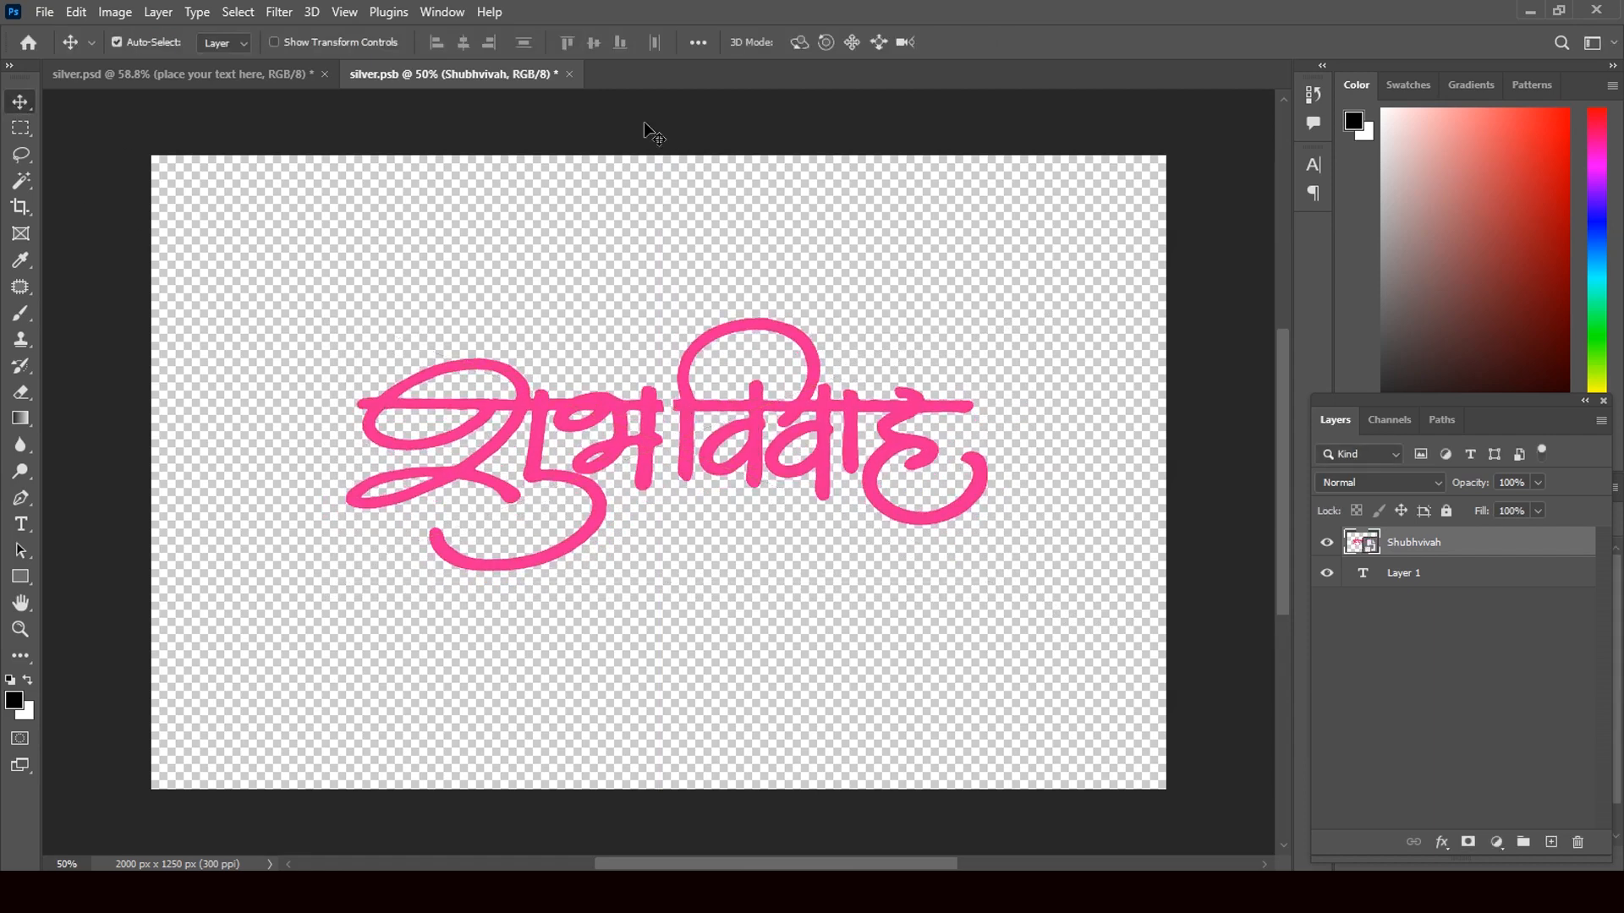
# - Close silver.psb, saving the changes
pyautogui.click(569, 73)
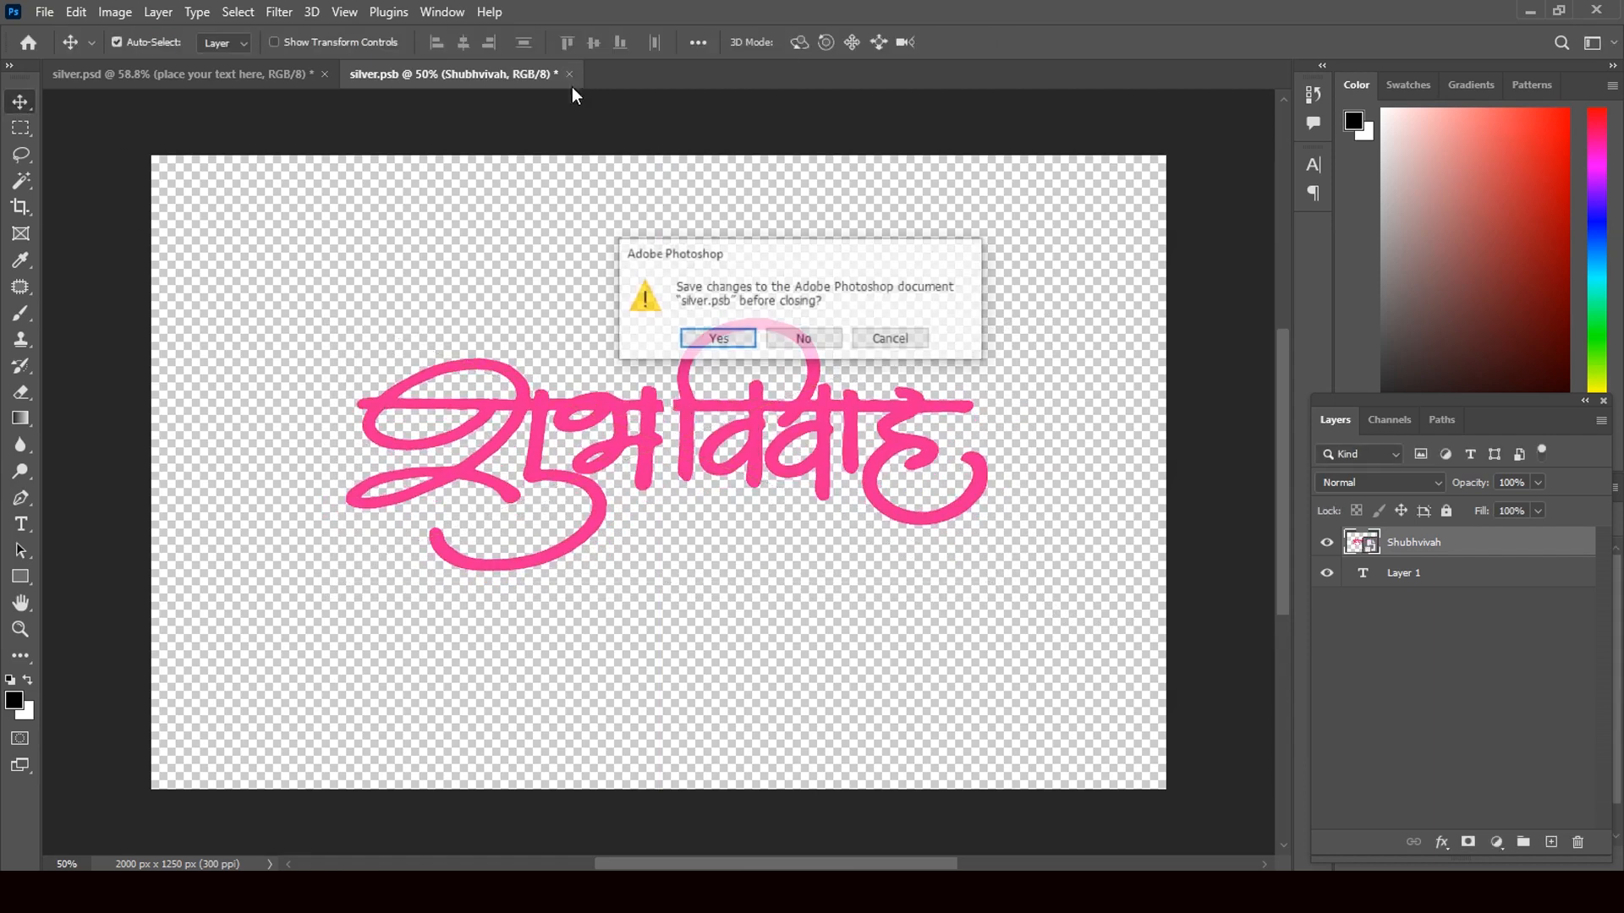
pyautogui.click(719, 338)
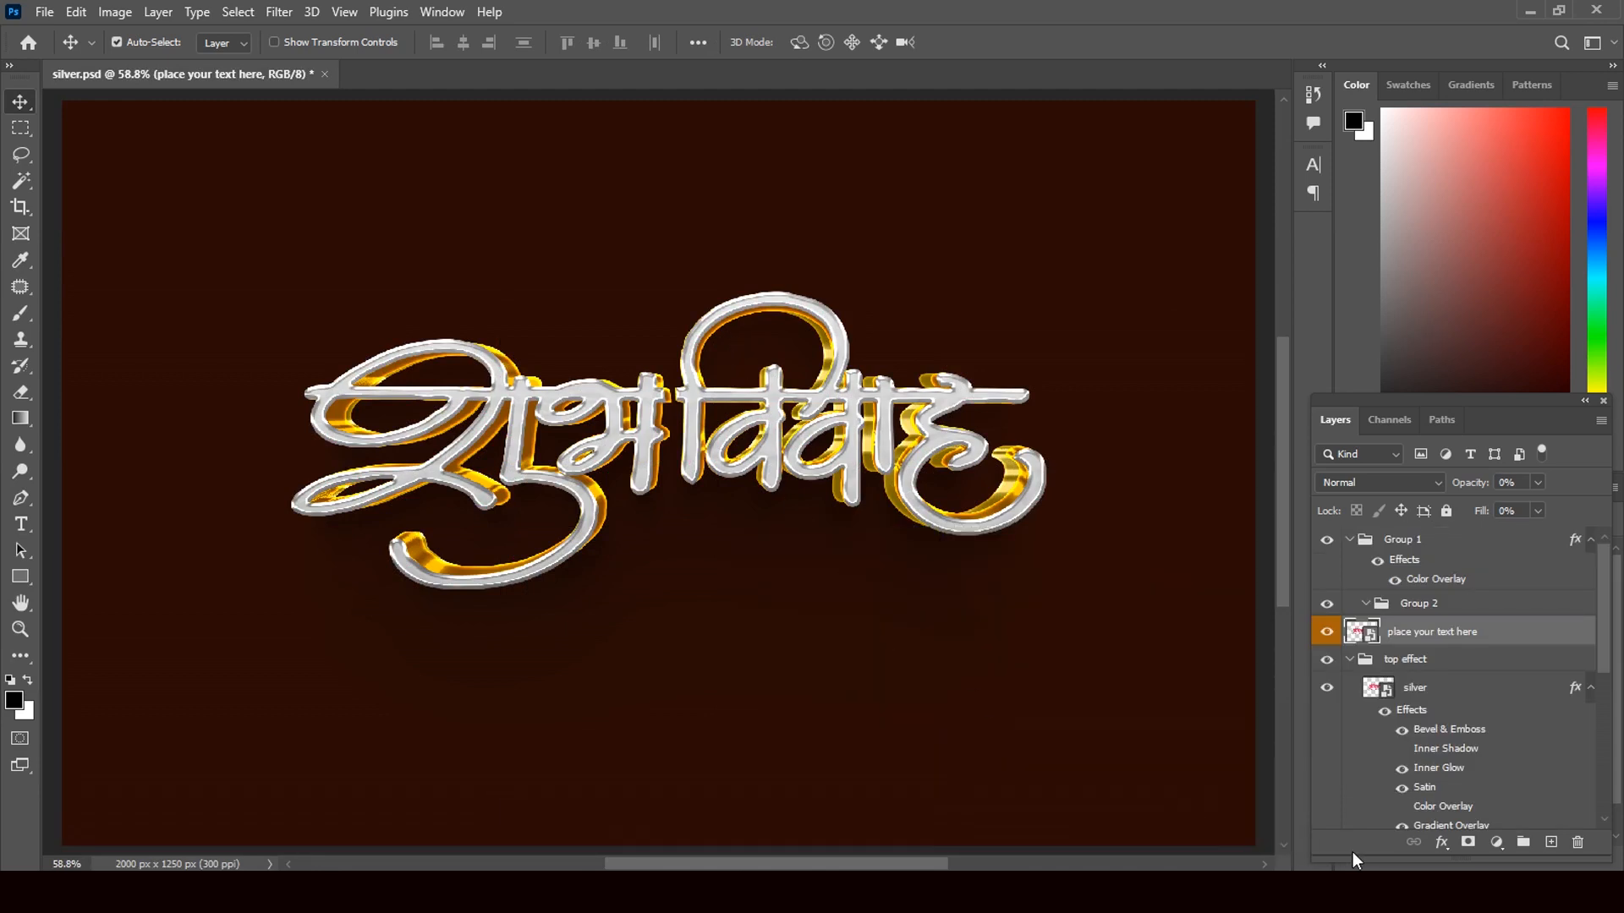
pyautogui.hotkey('alt', 'Tab')
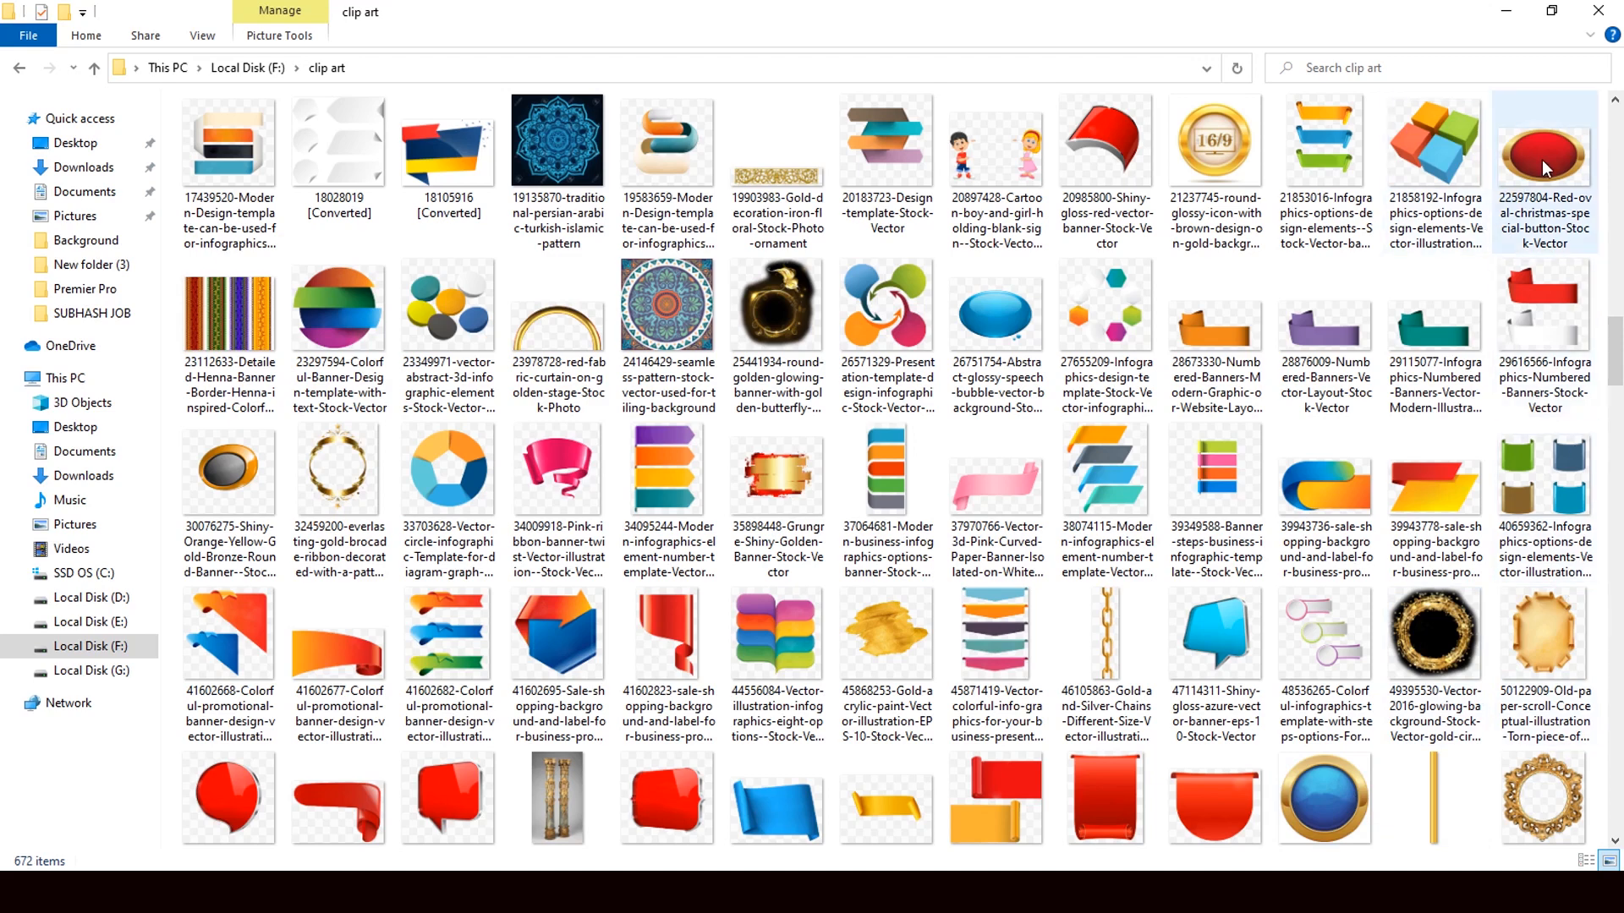
# - Drag the red oval button image from the clip art folder onto the Photoshop canvas
pyautogui.moveTo(1541, 159); pyautogui.dragTo(649, 506)
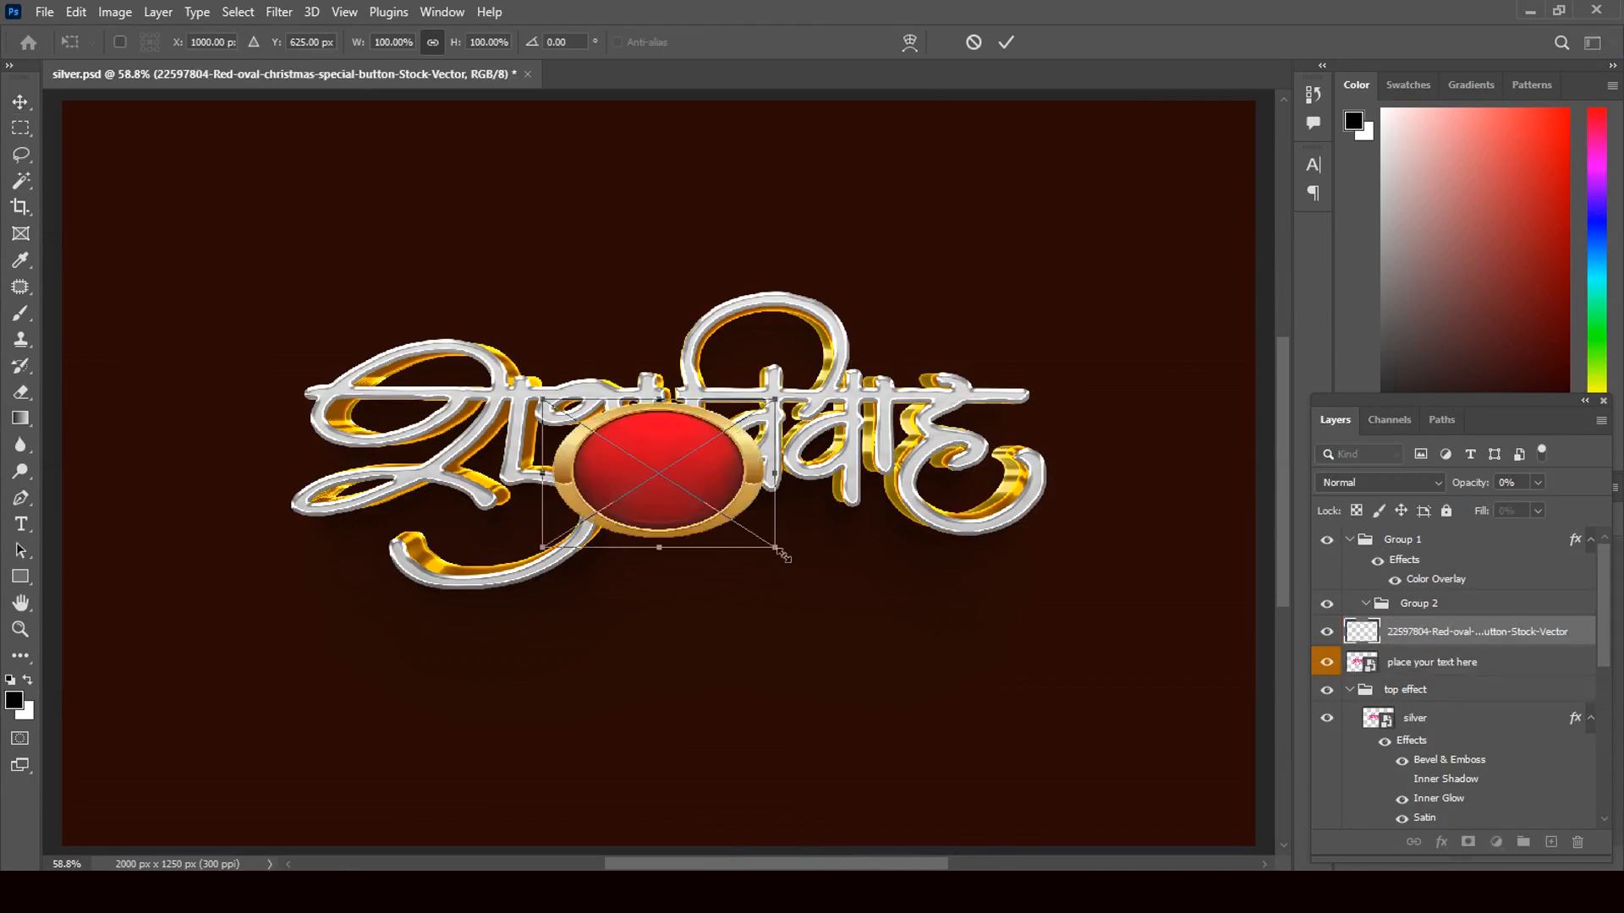
# - Enlarge the placed red oval badge to about 292% and commit it
pyautogui.moveTo(775, 549); pyautogui.dragTo(1050, 701)
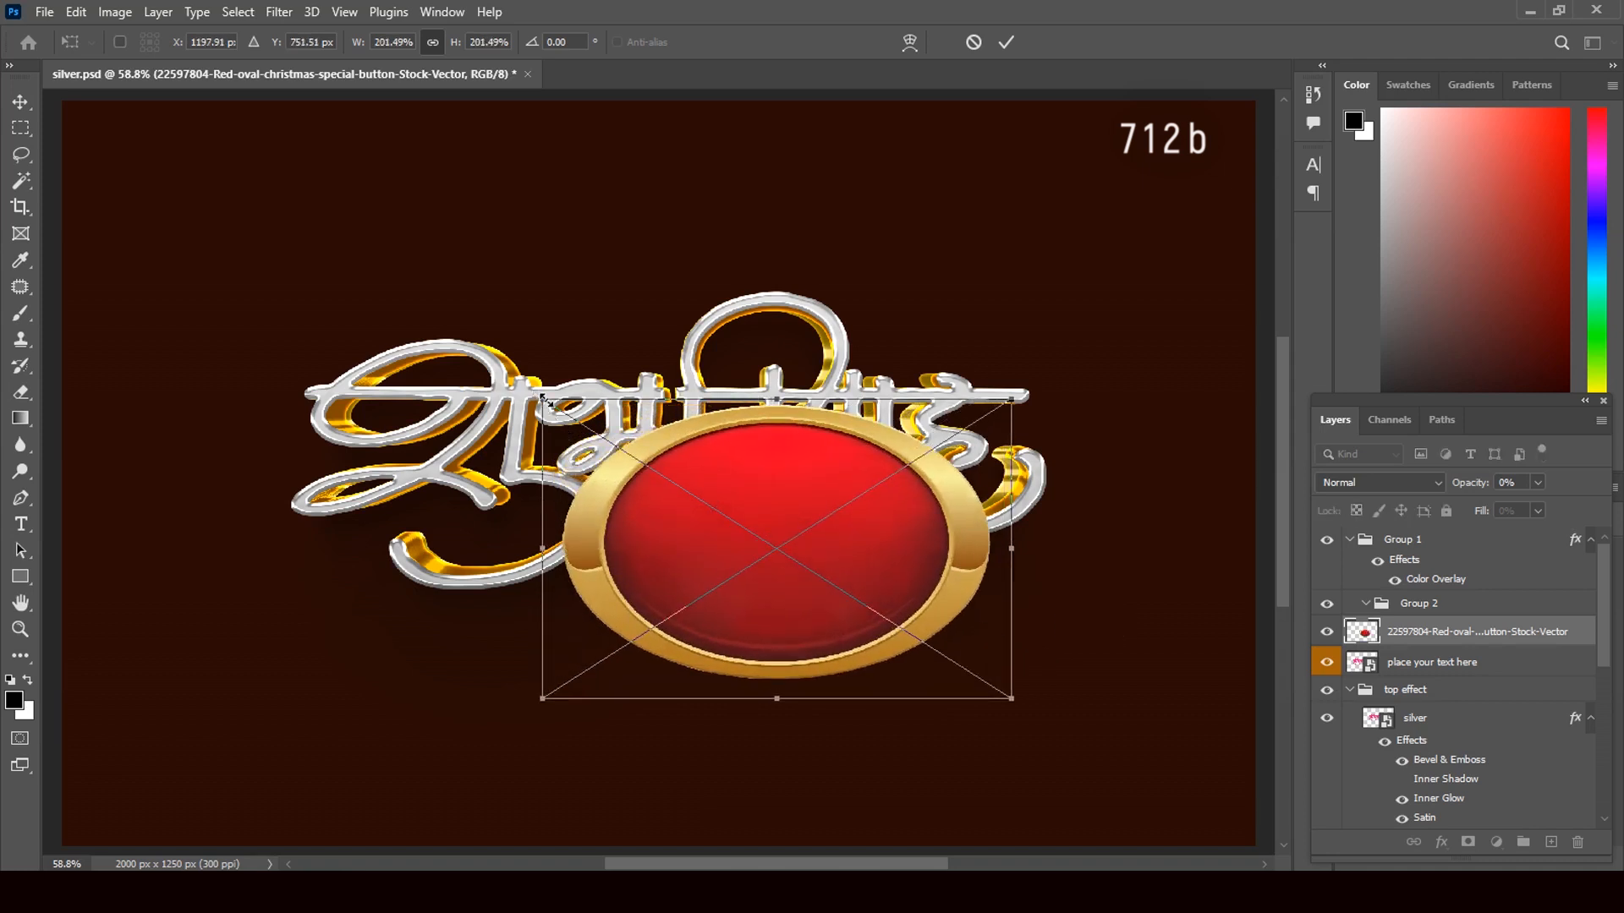
pyautogui.moveTo(543, 400); pyautogui.dragTo(331, 263)
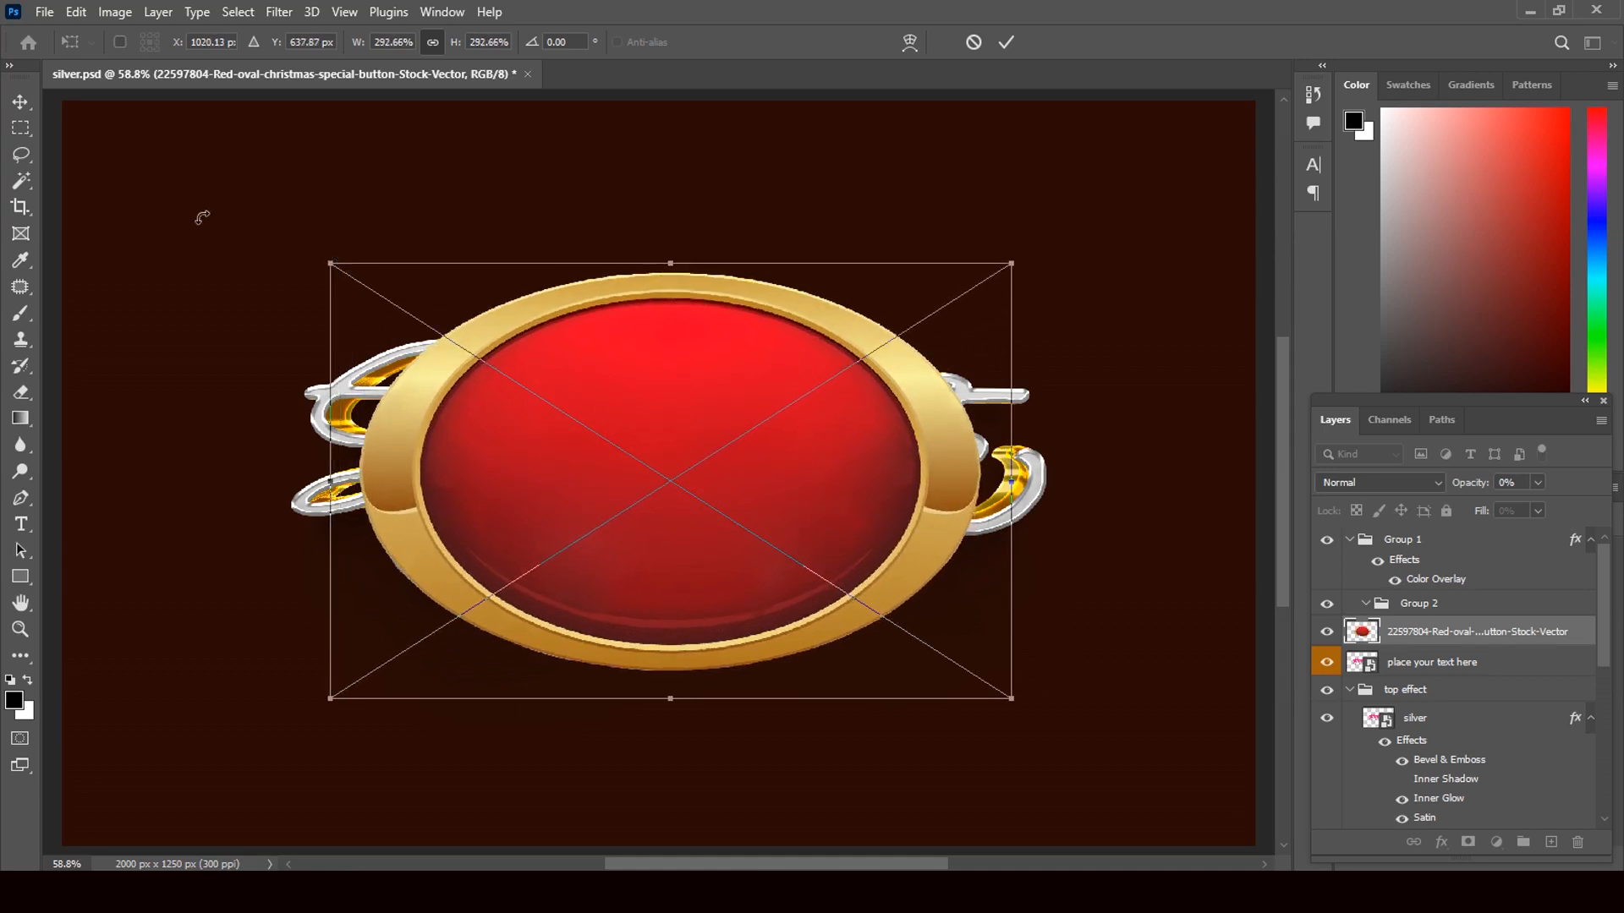
pyautogui.click(21, 102)
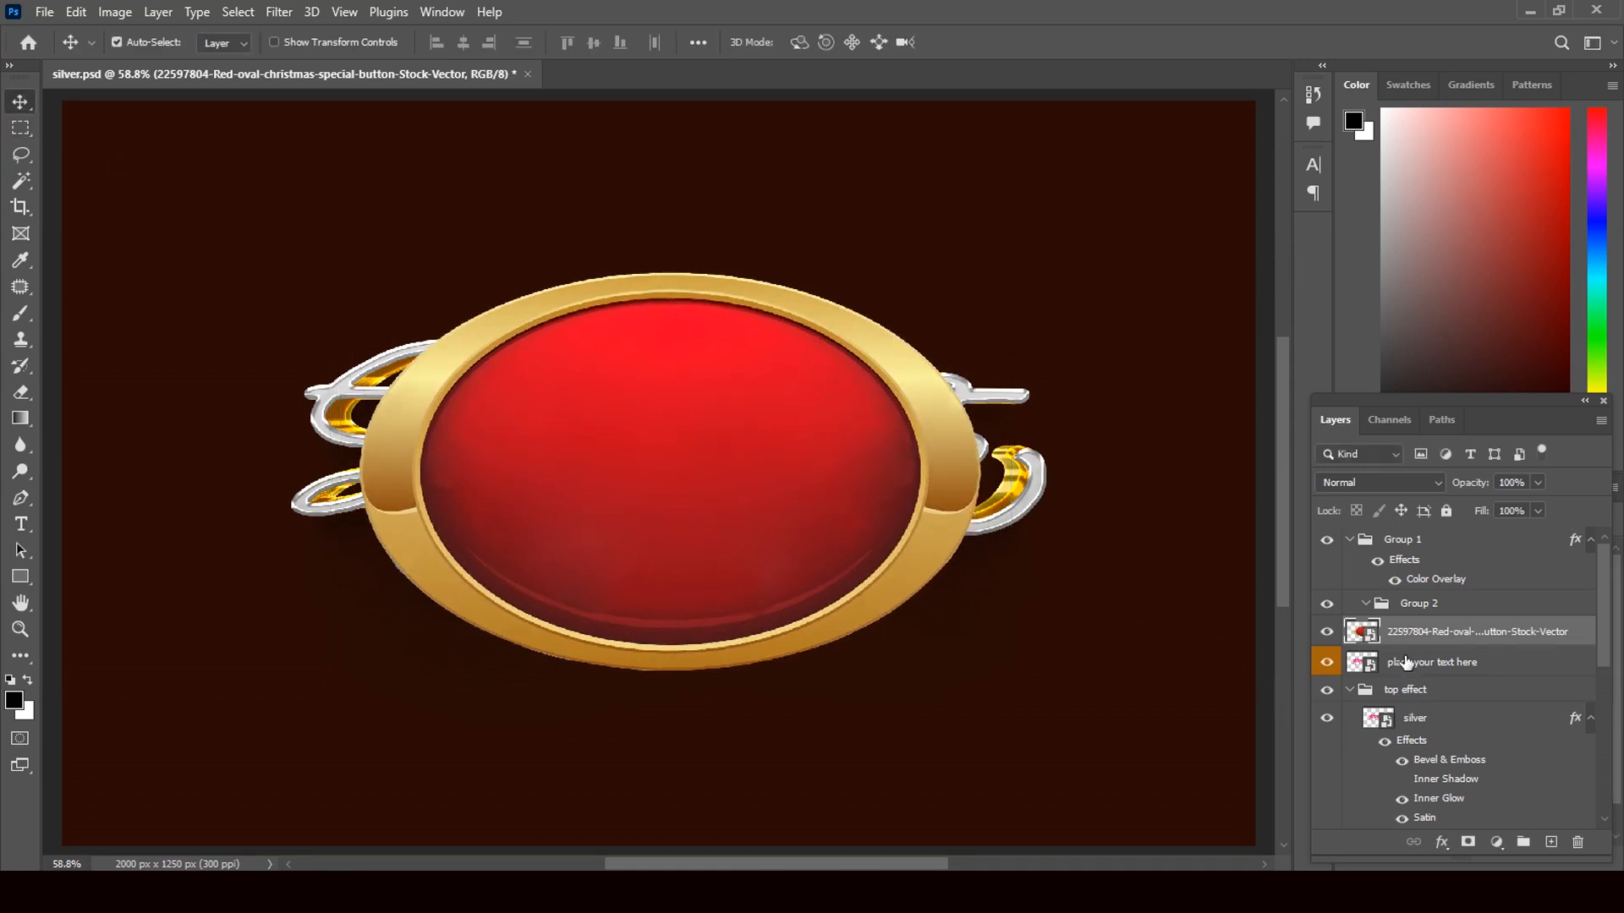
# - Move the red oval layer below the 3d lettering groups, just above the bg group
pyautogui.moveTo(1426, 639); pyautogui.dragTo(1422, 685)
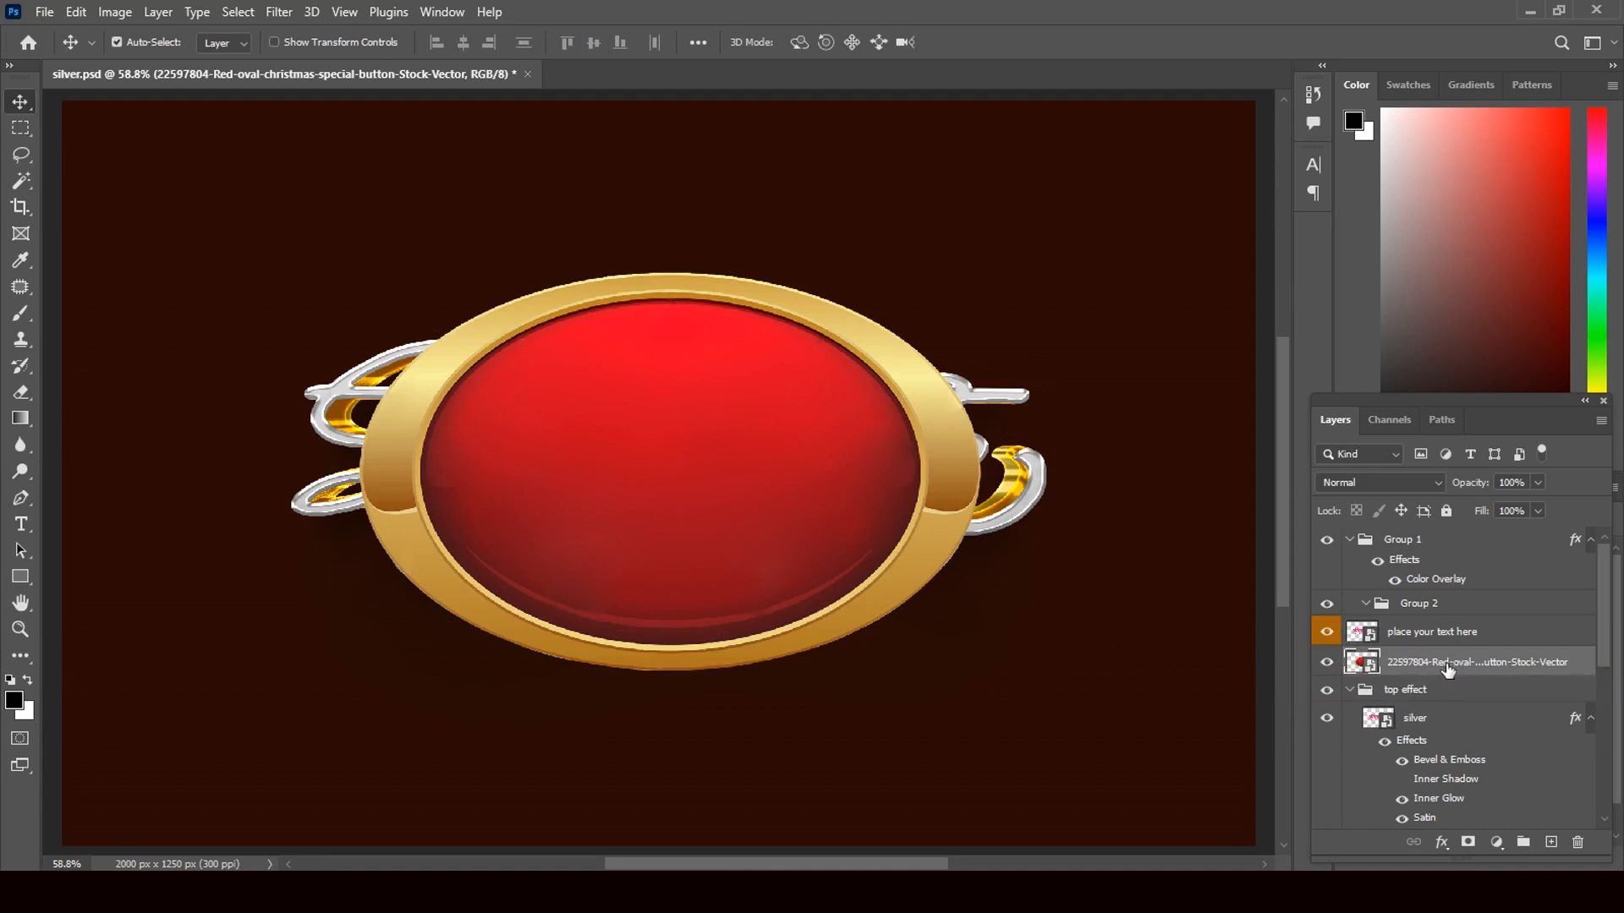
pyautogui.moveTo(1449, 667); pyautogui.dragTo(1511, 664)
pyautogui.moveTo(1607, 626); pyautogui.dragTo(1604, 677)
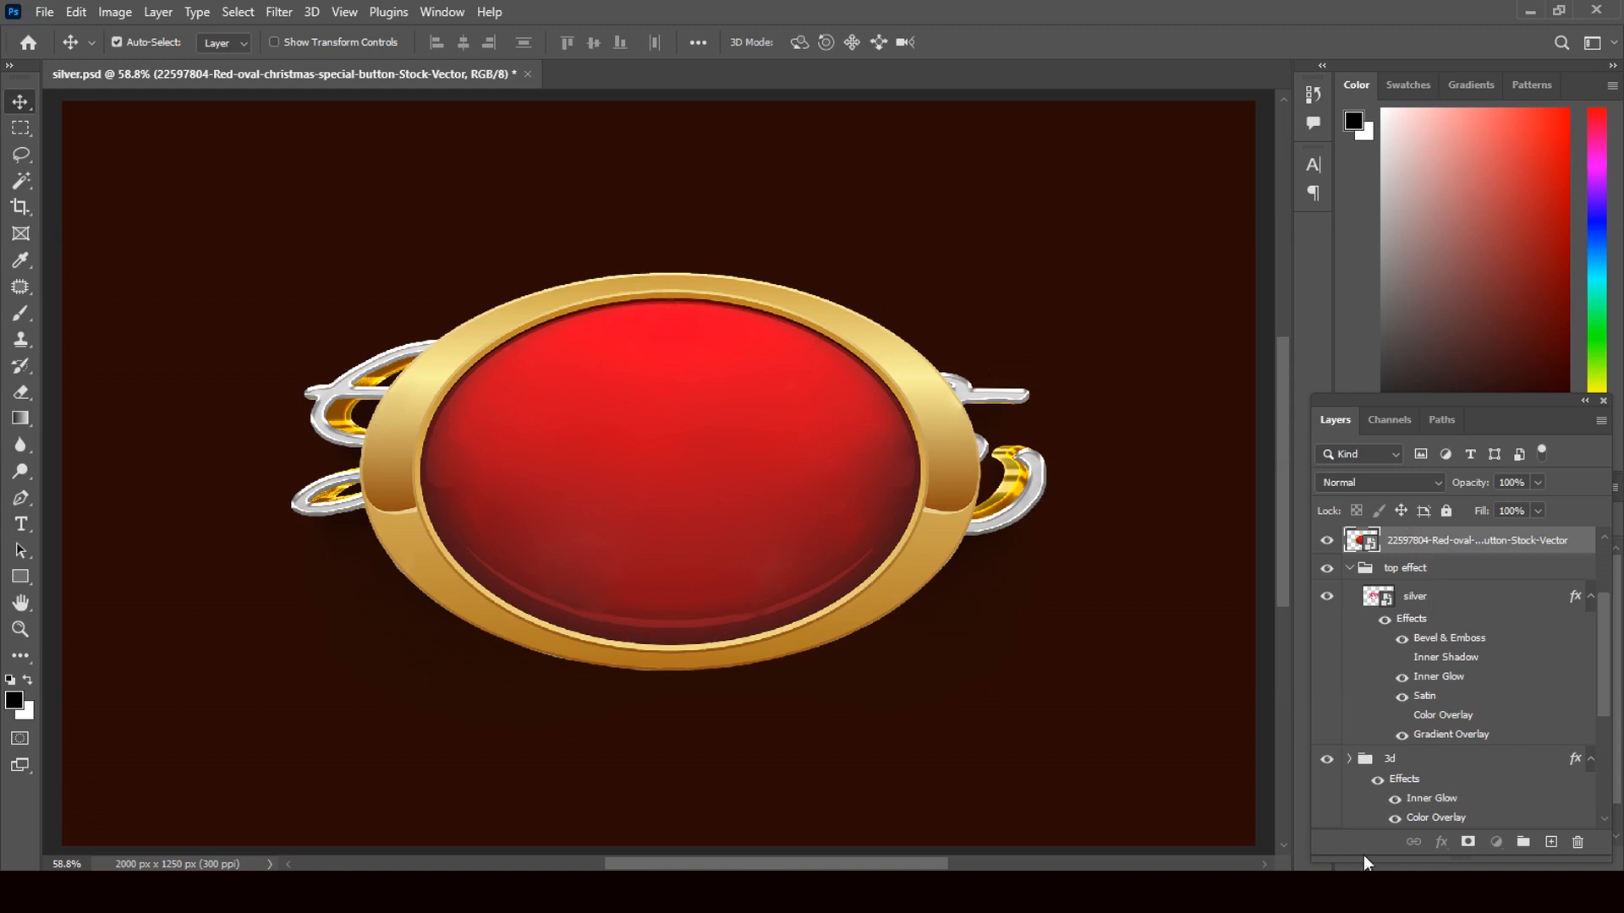
pyautogui.click(1349, 567)
pyautogui.moveTo(1418, 569); pyautogui.dragTo(1394, 805)
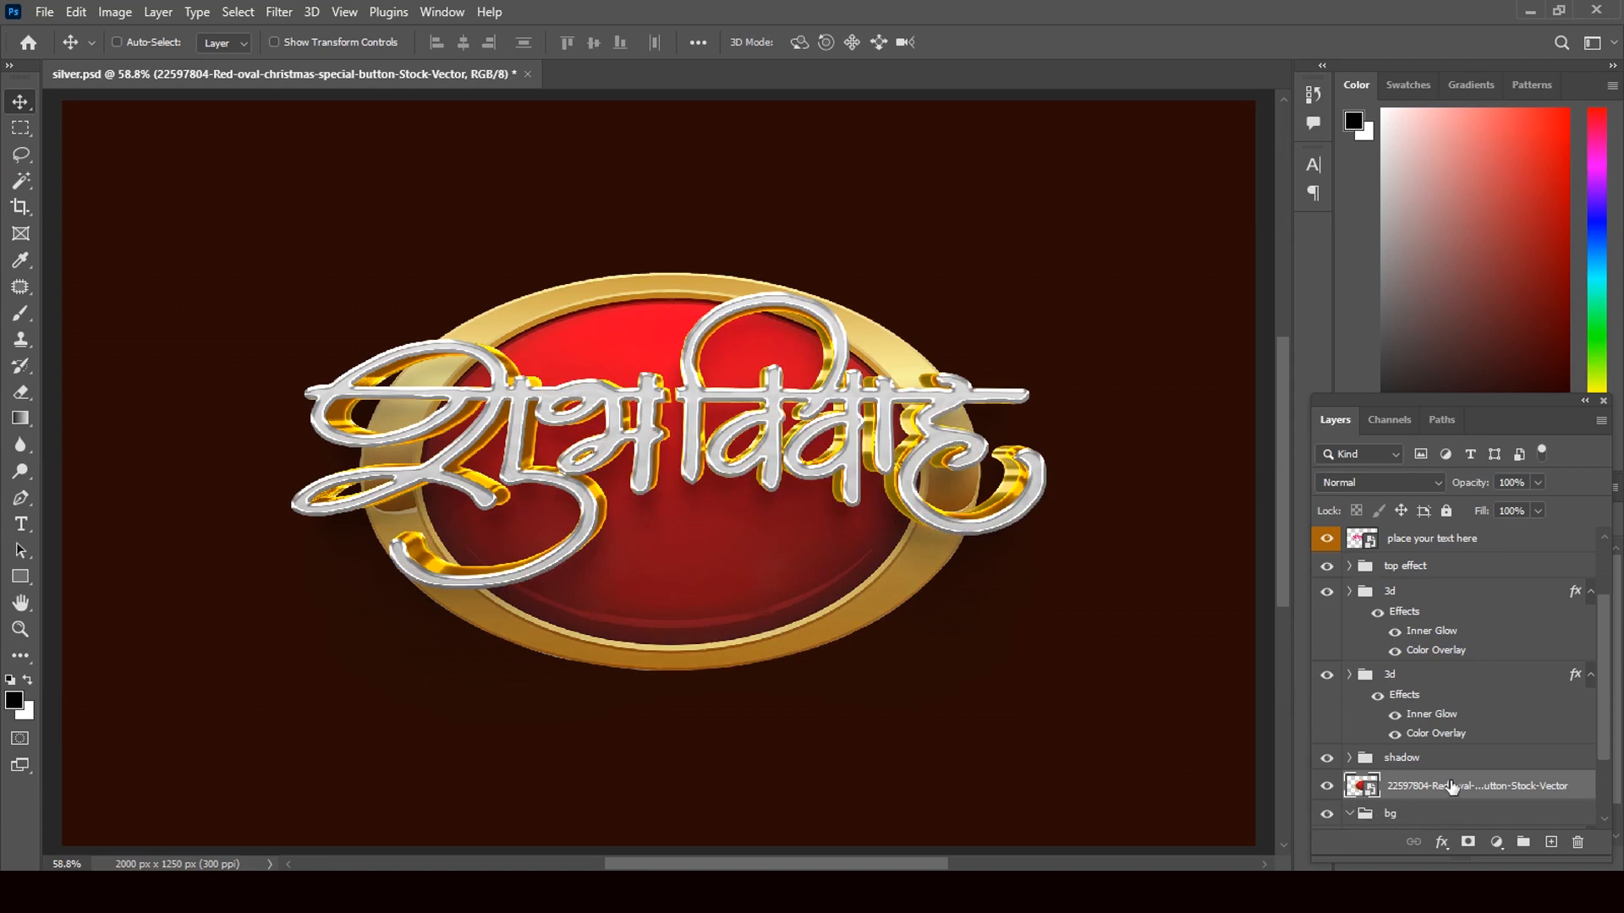
pyautogui.hotkey('ctrl', 't')
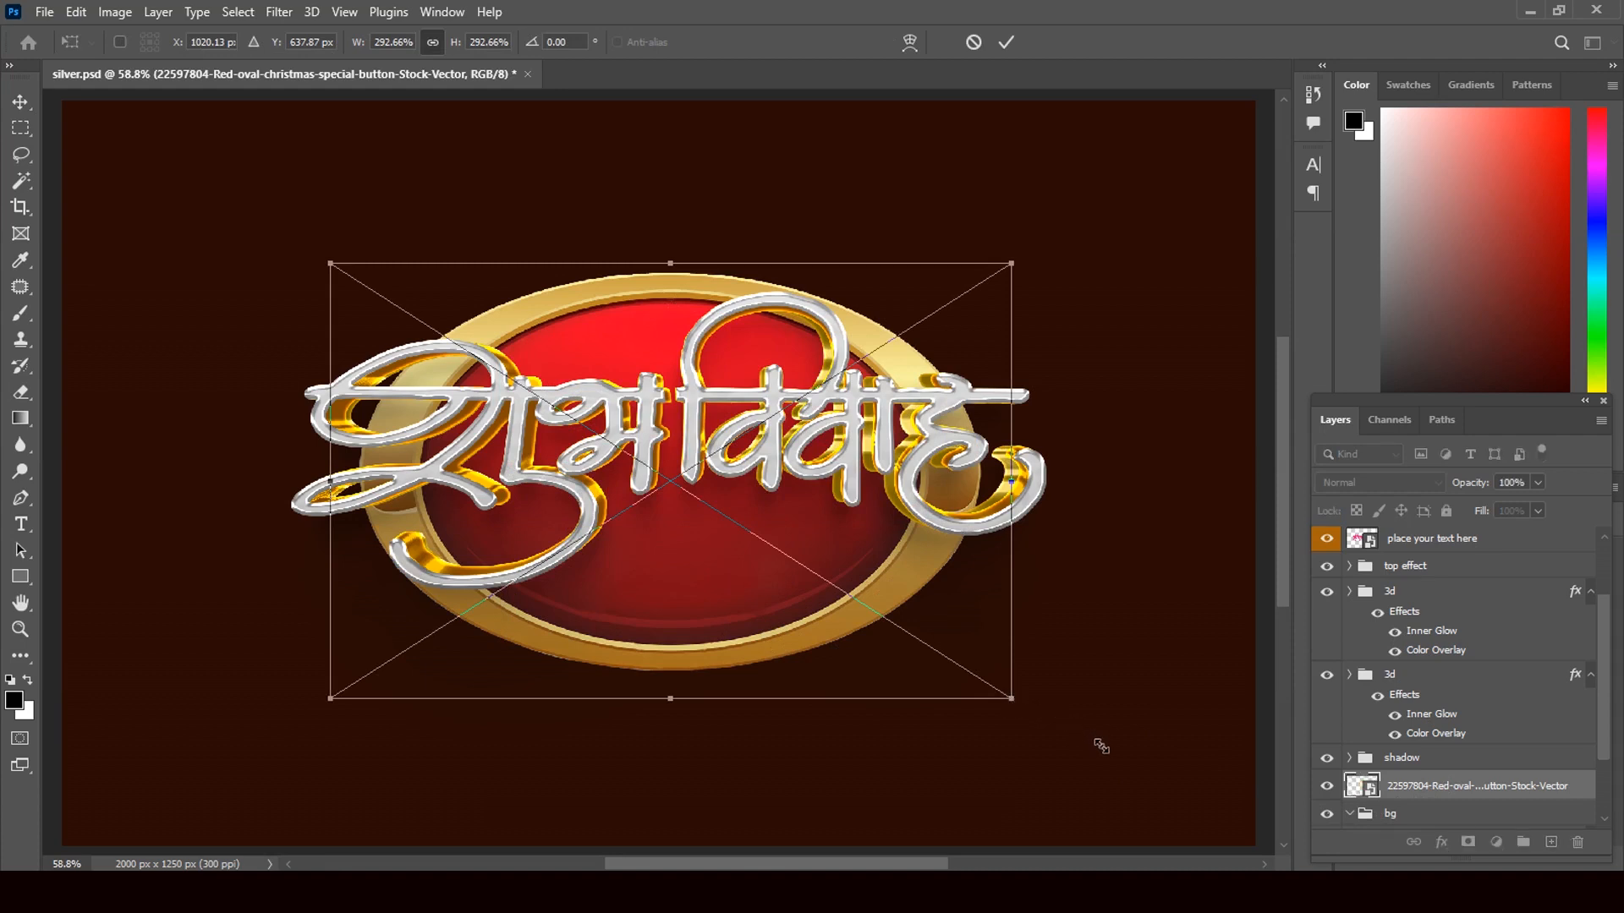
# - Scale the red oval badge up to about 445% and commit the transform
pyautogui.moveTo(1100, 746); pyautogui.dragTo(1112, 753)
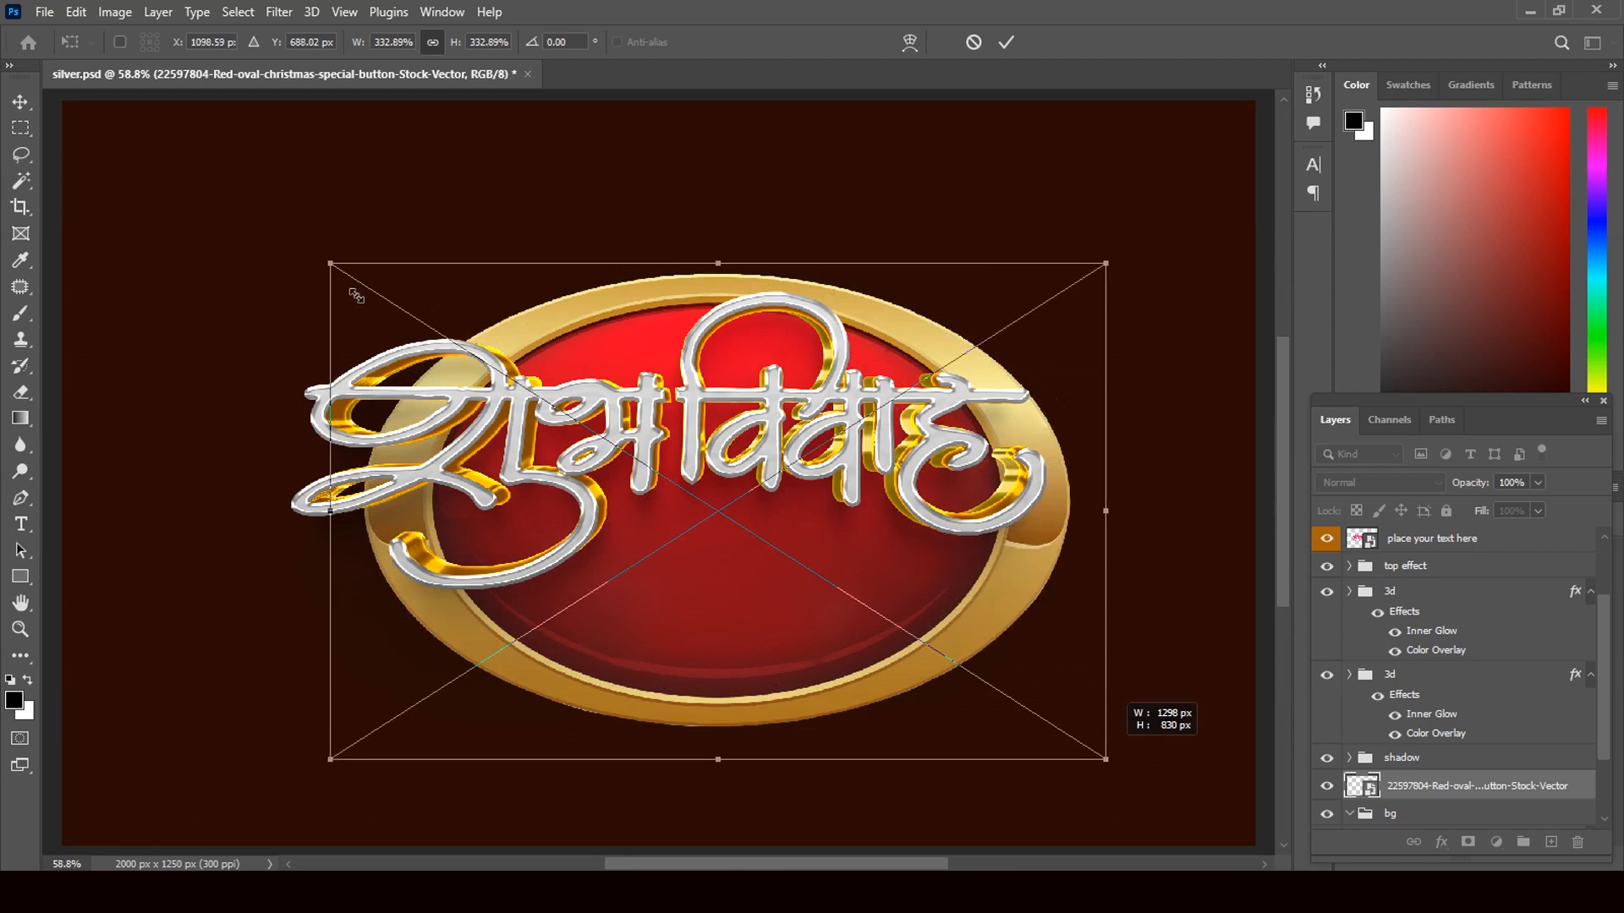
pyautogui.moveTo(336, 272); pyautogui.dragTo(125, 152)
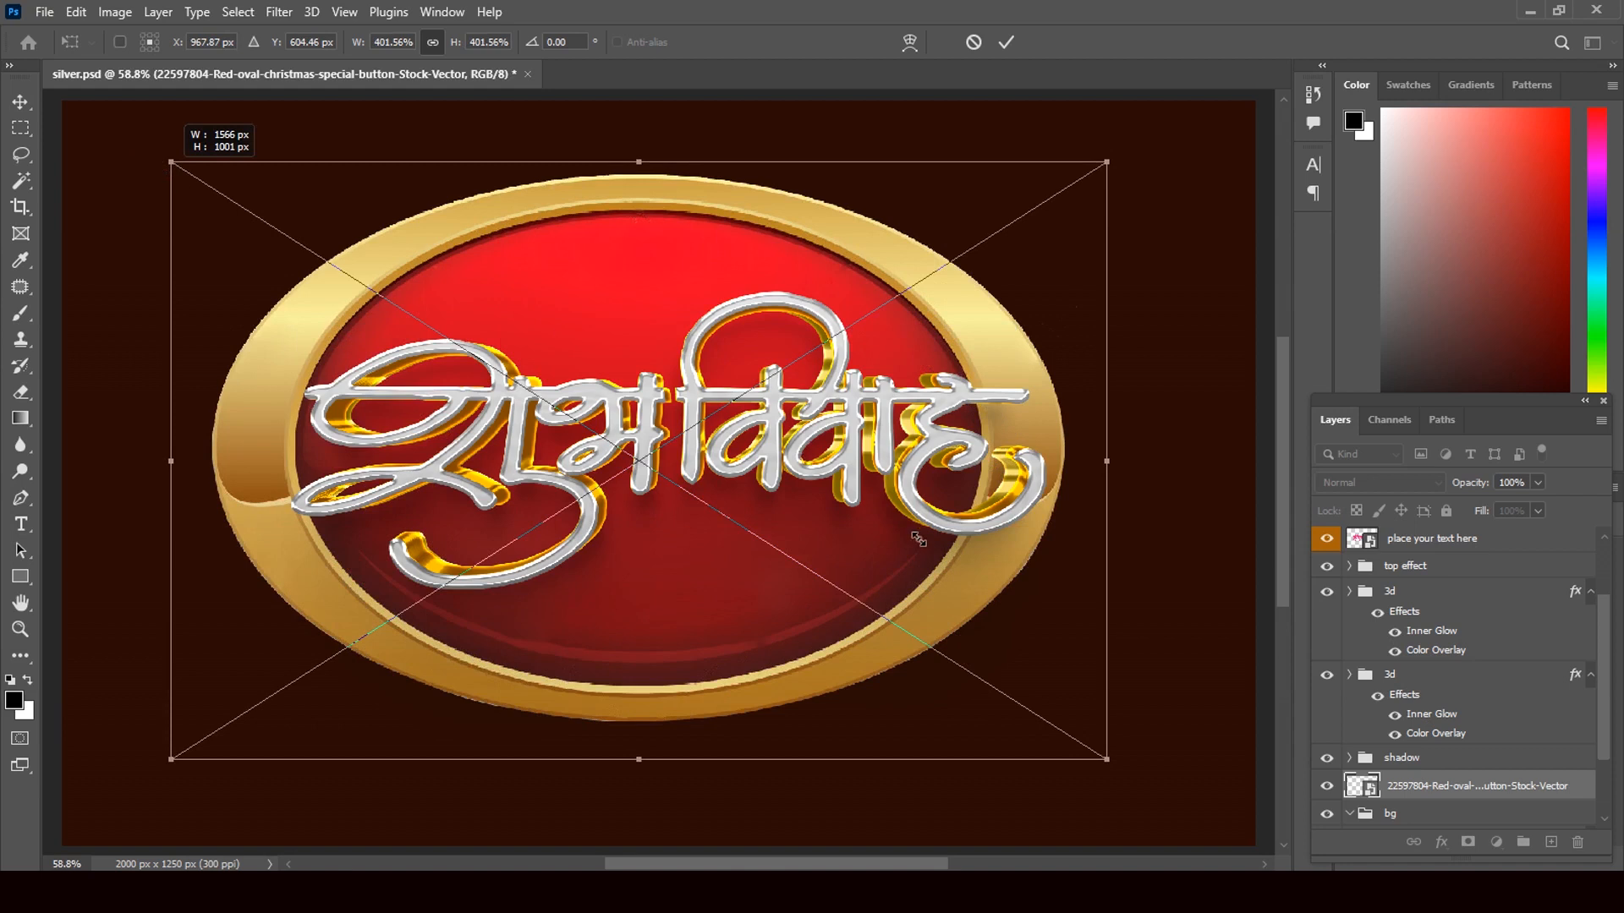
pyautogui.moveTo(1108, 762); pyautogui.dragTo(1112, 766)
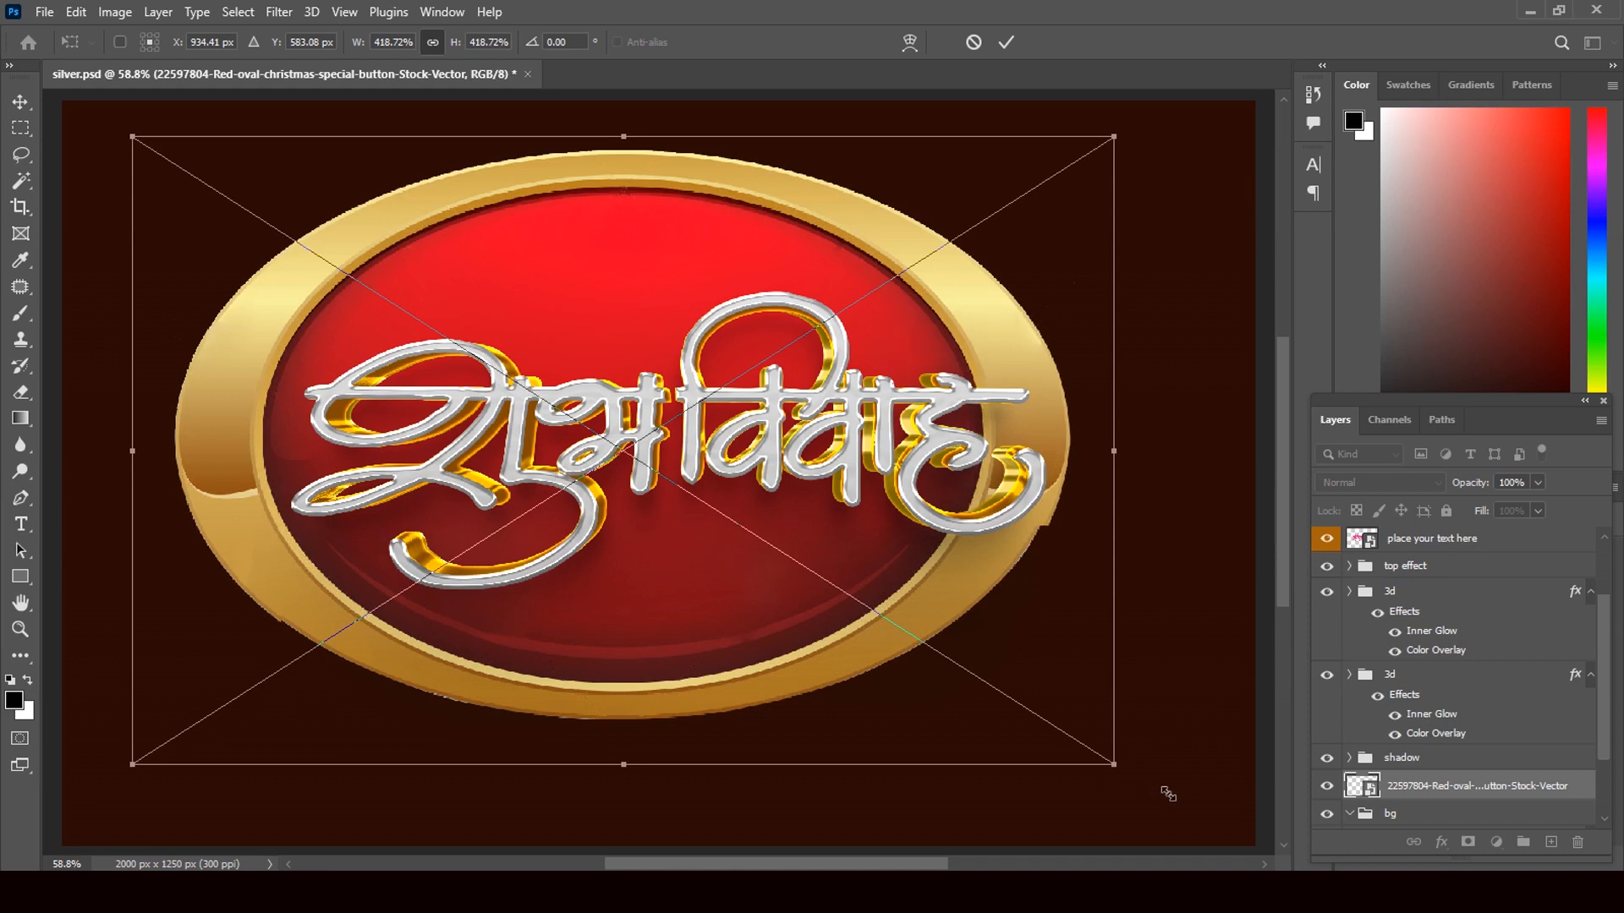
pyautogui.moveTo(1165, 789); pyautogui.dragTo(1179, 803)
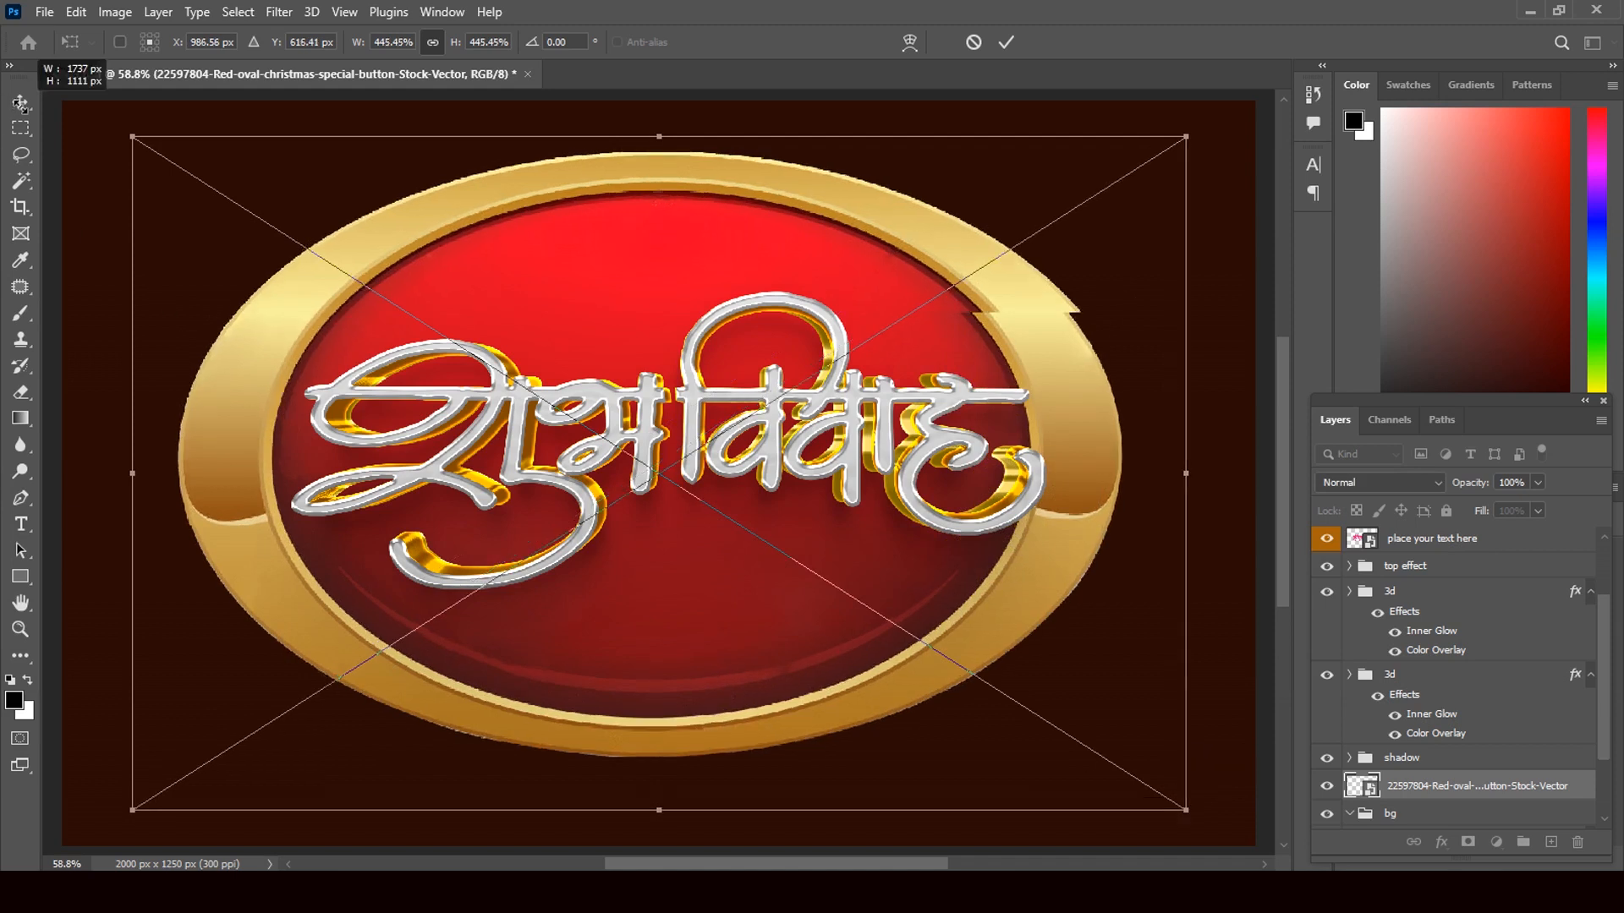
pyautogui.click(20, 103)
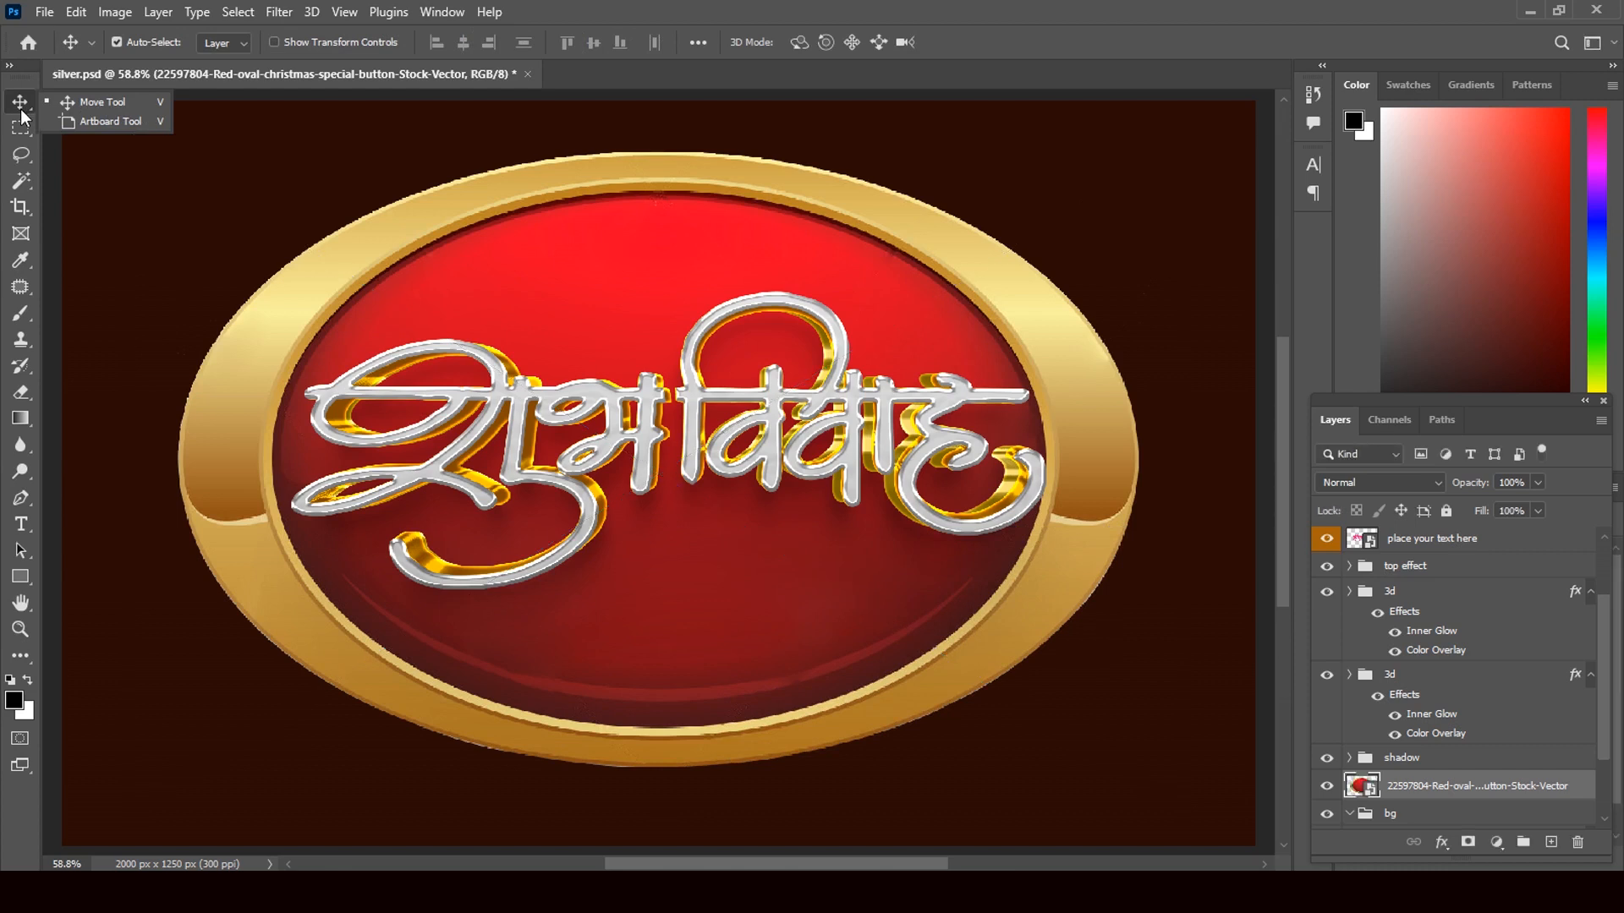
# - Select the lens flare thumbnail in the clip art folder and drag it onto the canvas
pyautogui.click(10, 101)
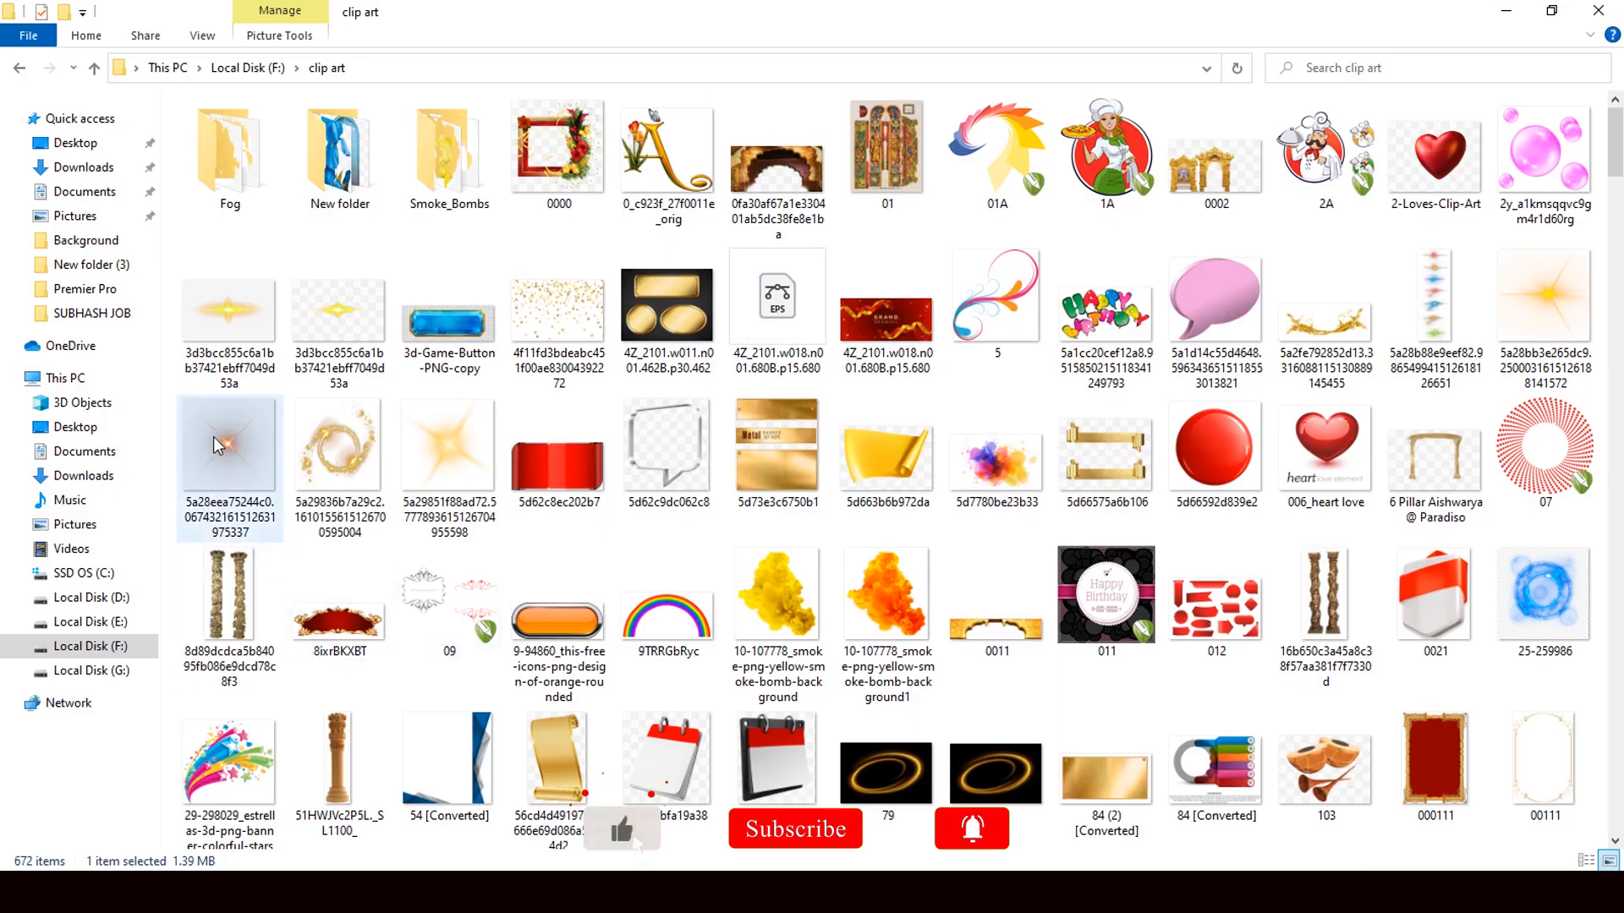
pyautogui.click(230, 436)
pyautogui.scroll(-2, 232, 436)
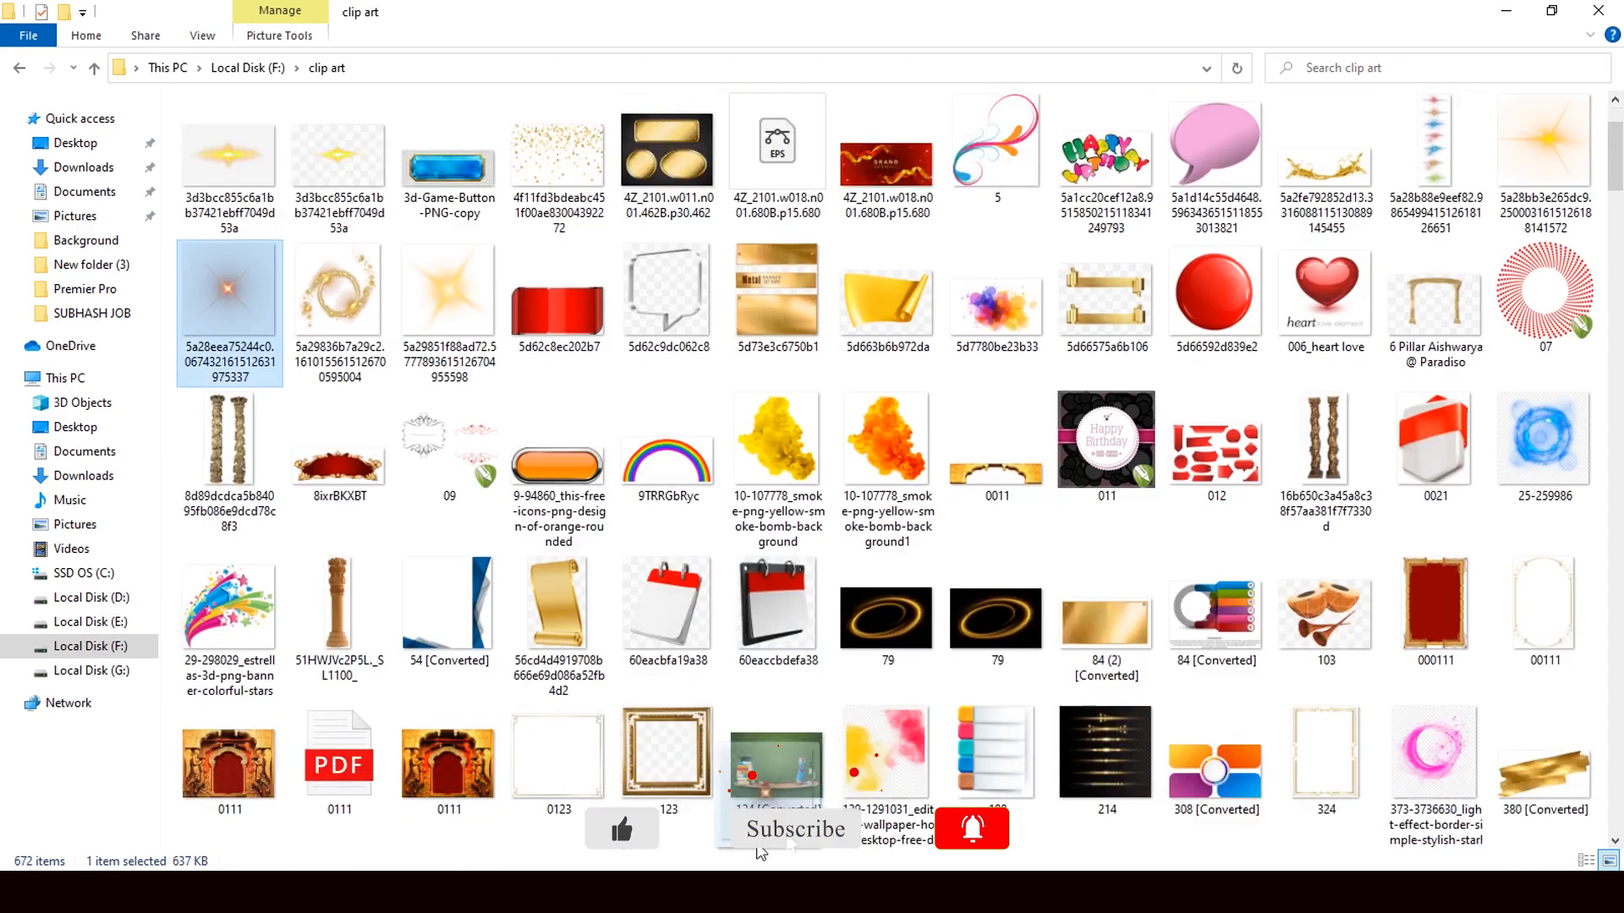
pyautogui.moveTo(758, 847); pyautogui.dragTo(433, 396)
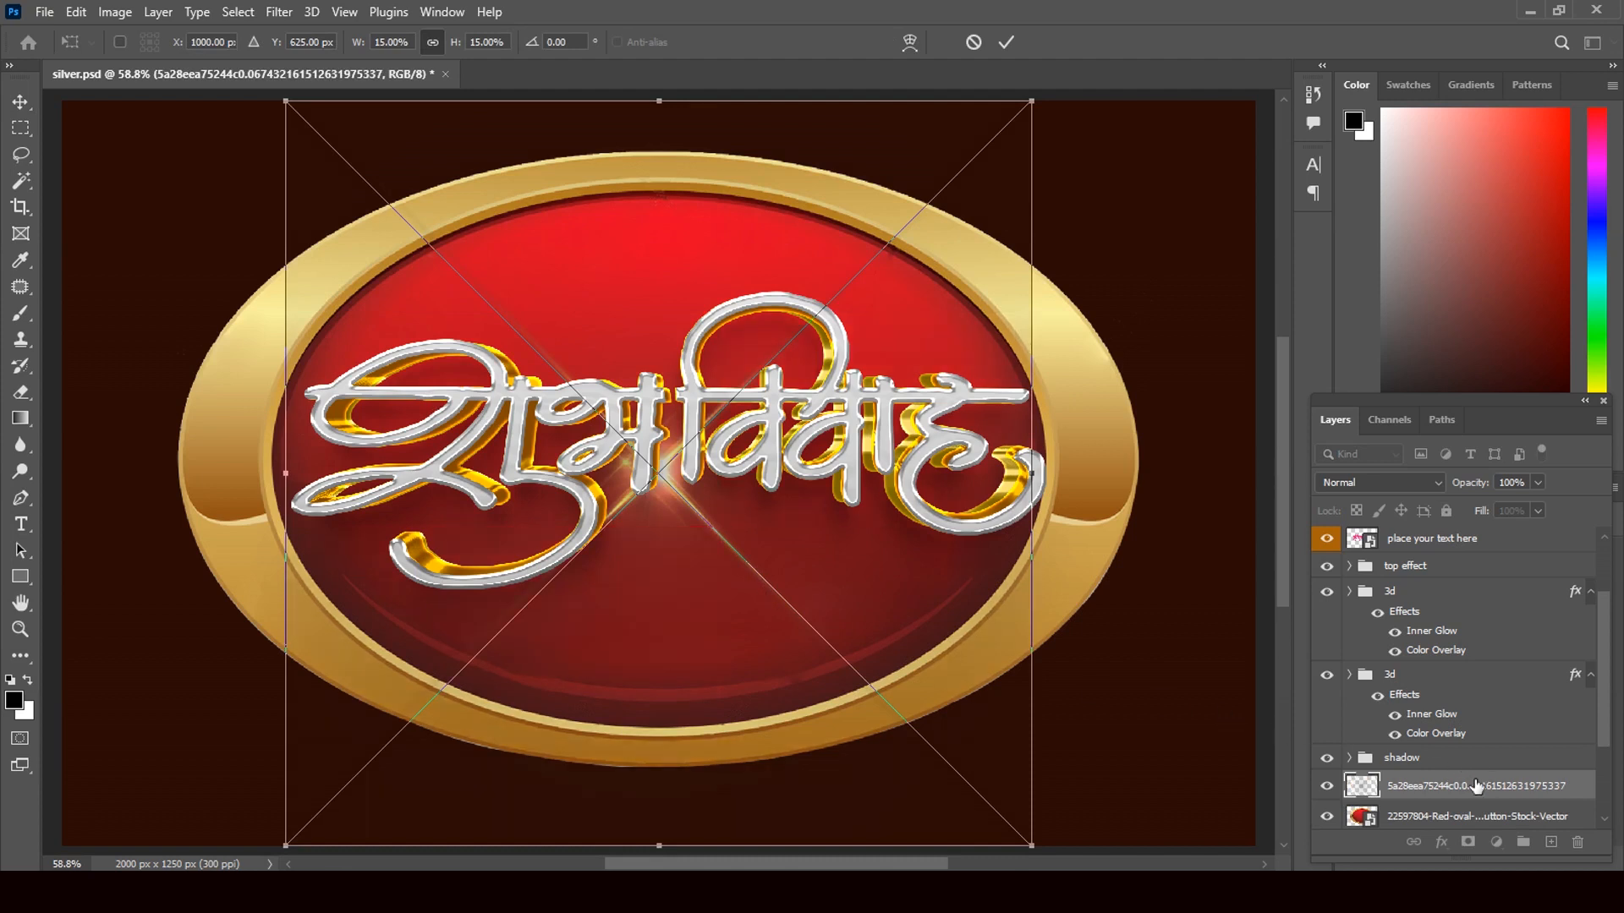
# - Move the flare layer to the top and shrink it to a 6.5% sparkle on the first letter
pyautogui.moveTo(1476, 789); pyautogui.dragTo(1425, 529)
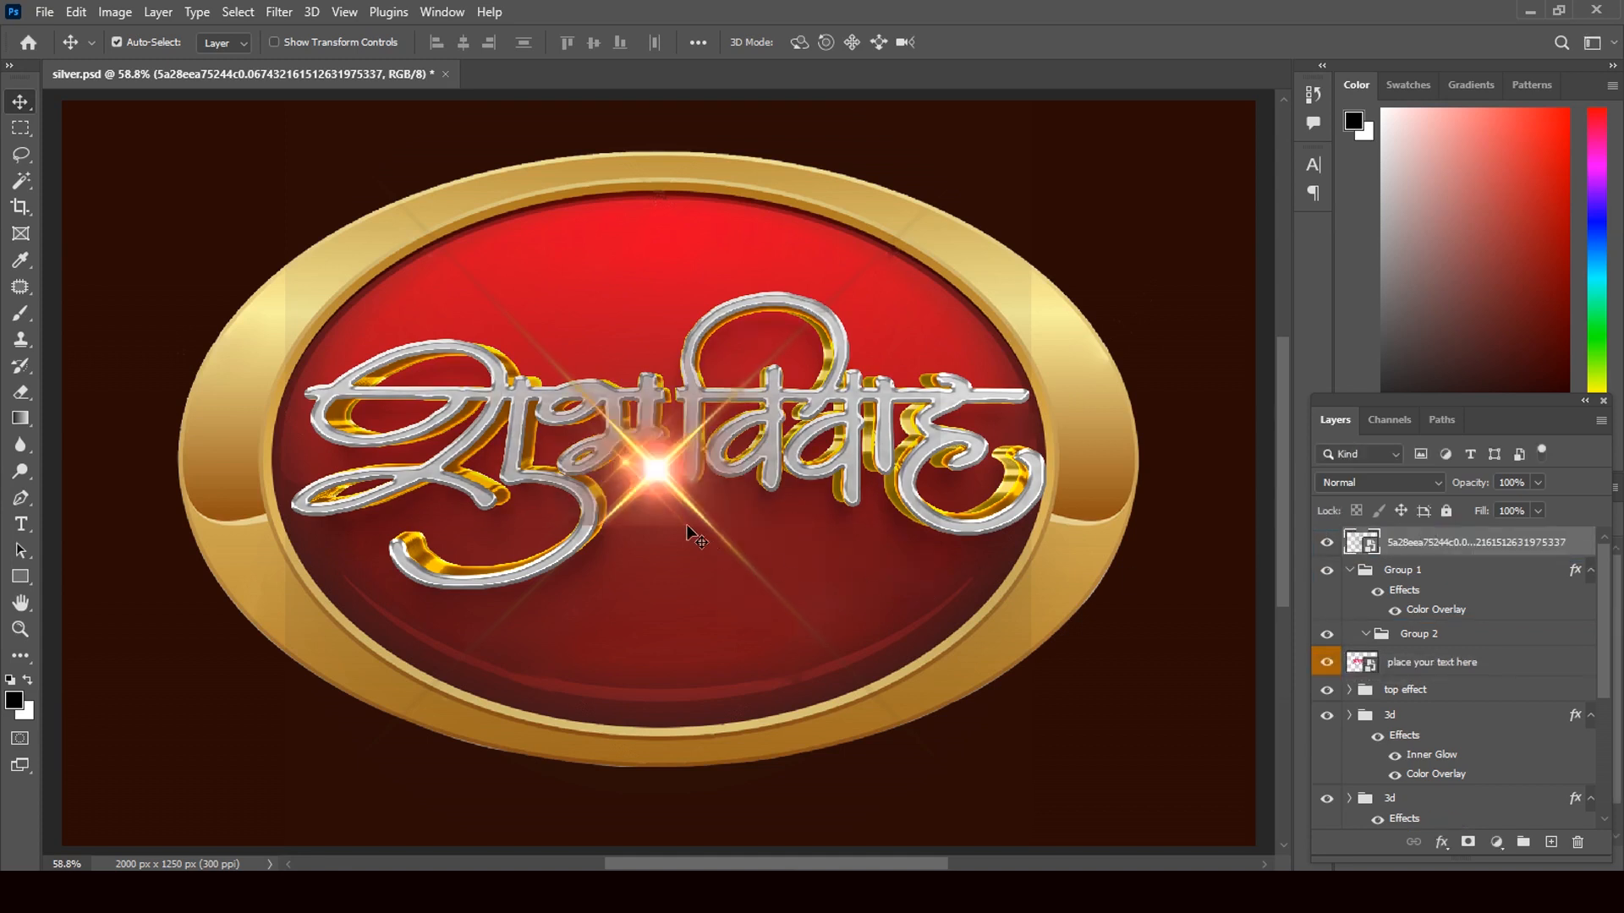
pyautogui.press('ctrl')
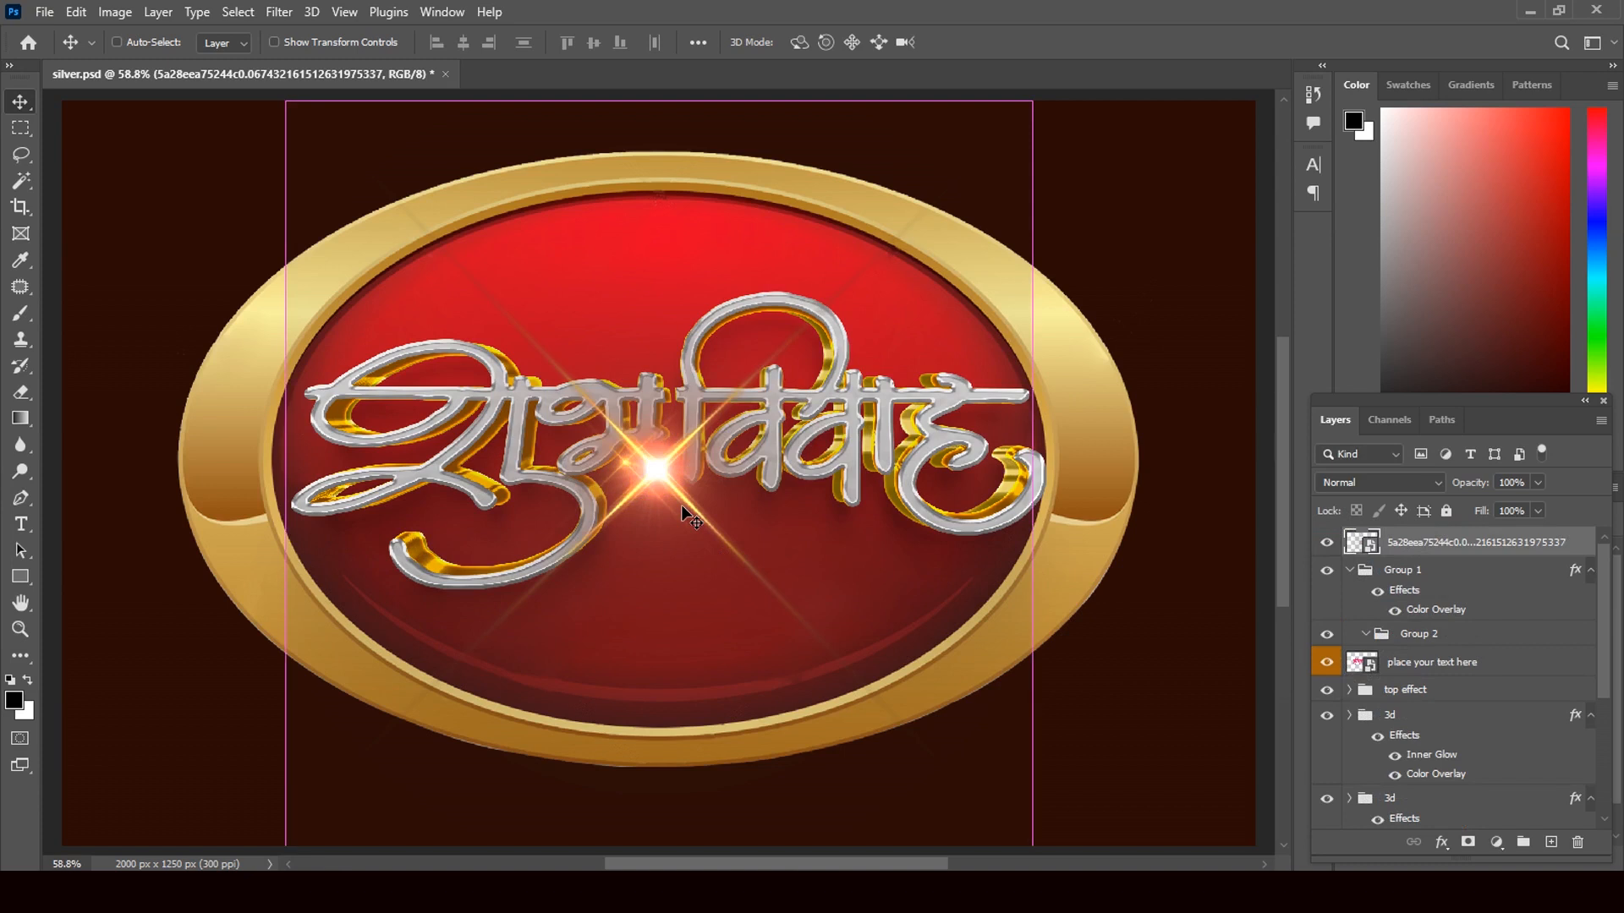
pyautogui.hotkey('ctrl', 't')
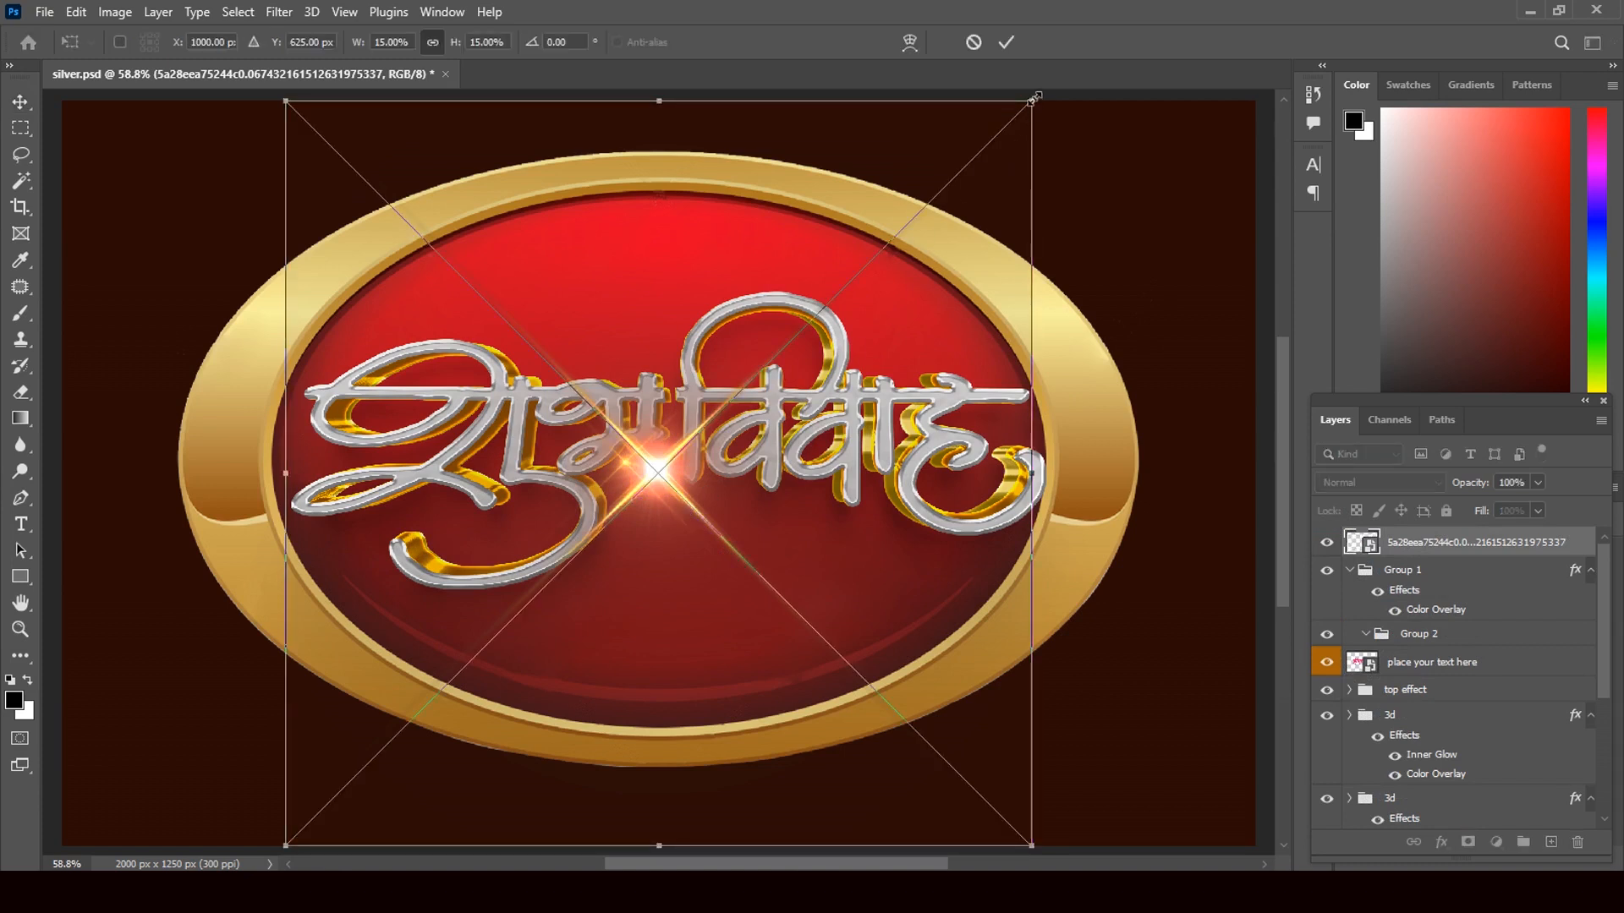
pyautogui.moveTo(1033, 103); pyautogui.dragTo(932, 184)
pyautogui.moveTo(785, 334); pyautogui.dragTo(707, 425)
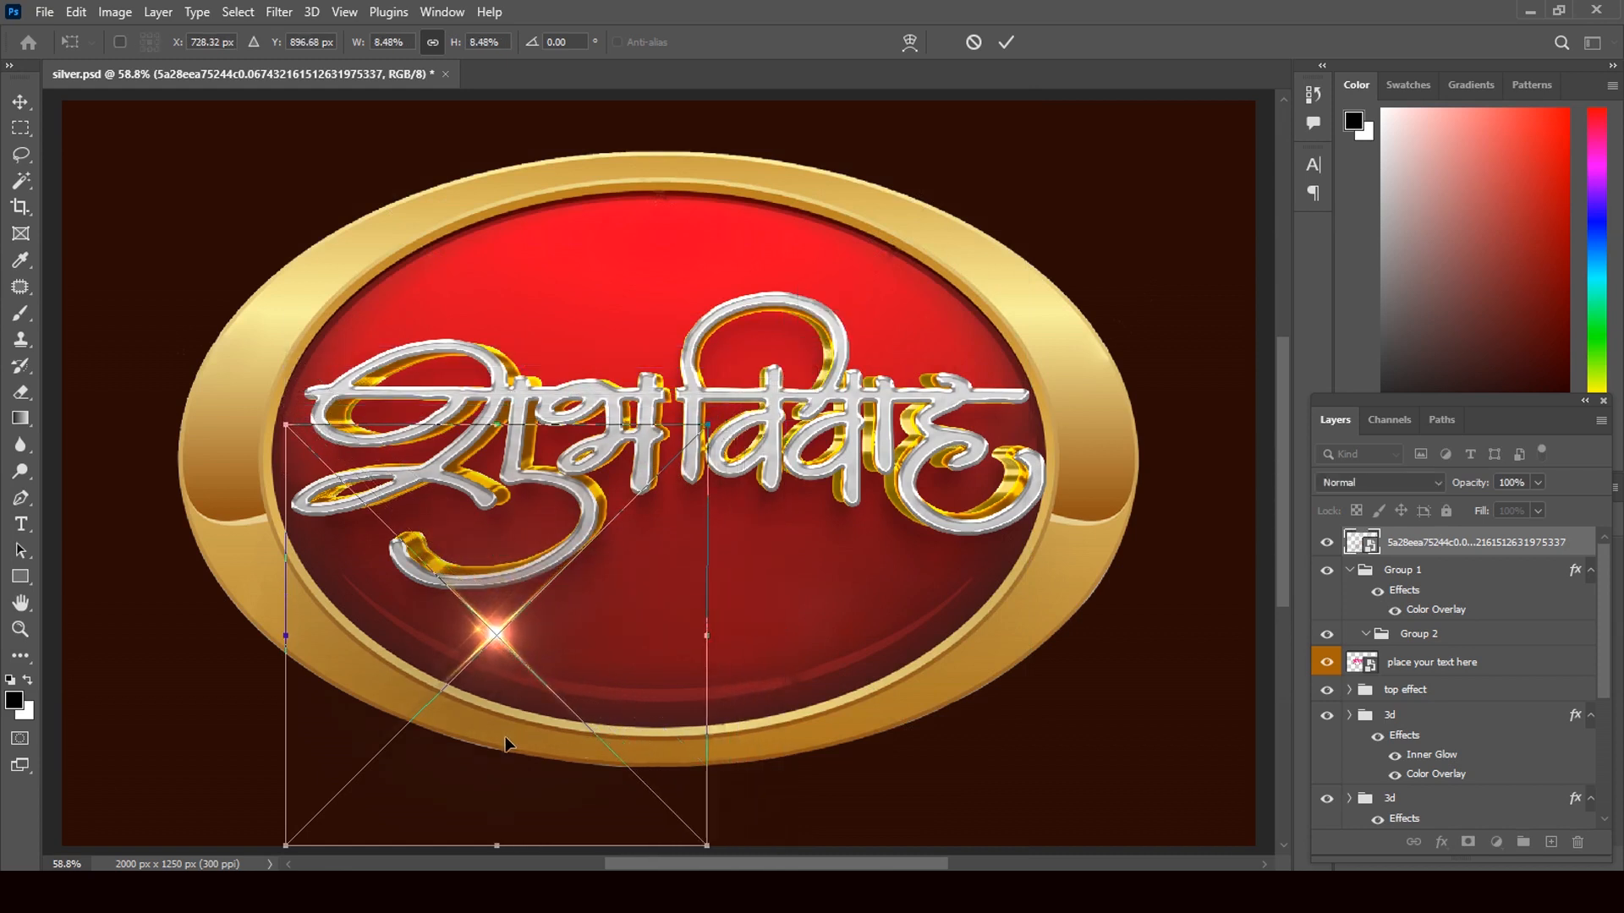
pyautogui.moveTo(506, 744); pyautogui.dragTo(472, 459)
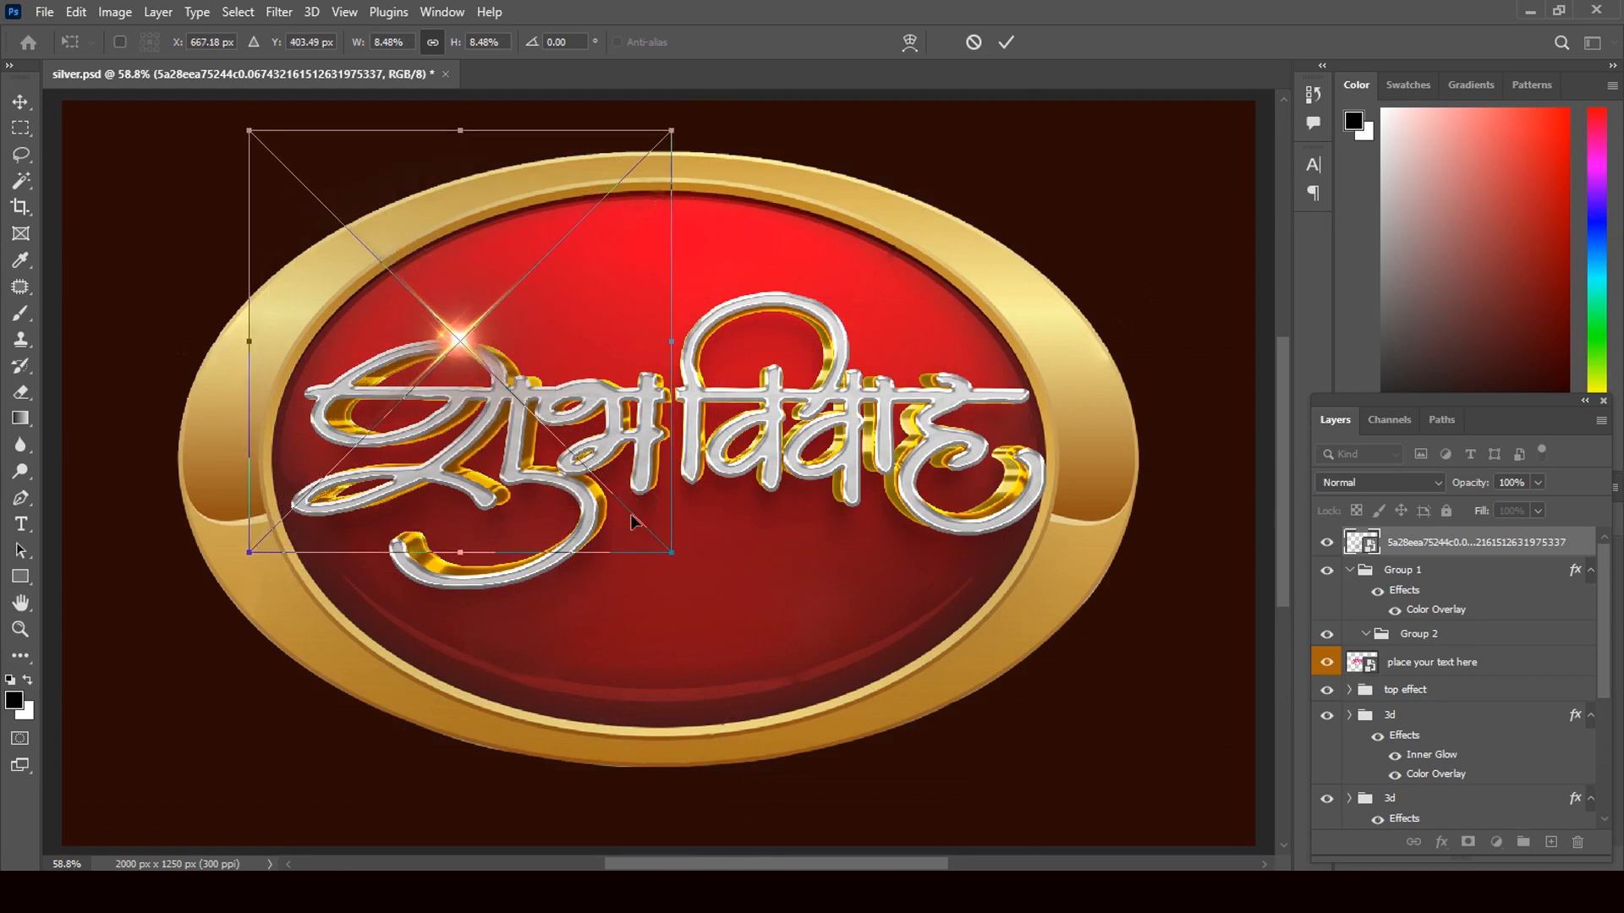
pyautogui.moveTo(668, 550); pyautogui.dragTo(573, 452)
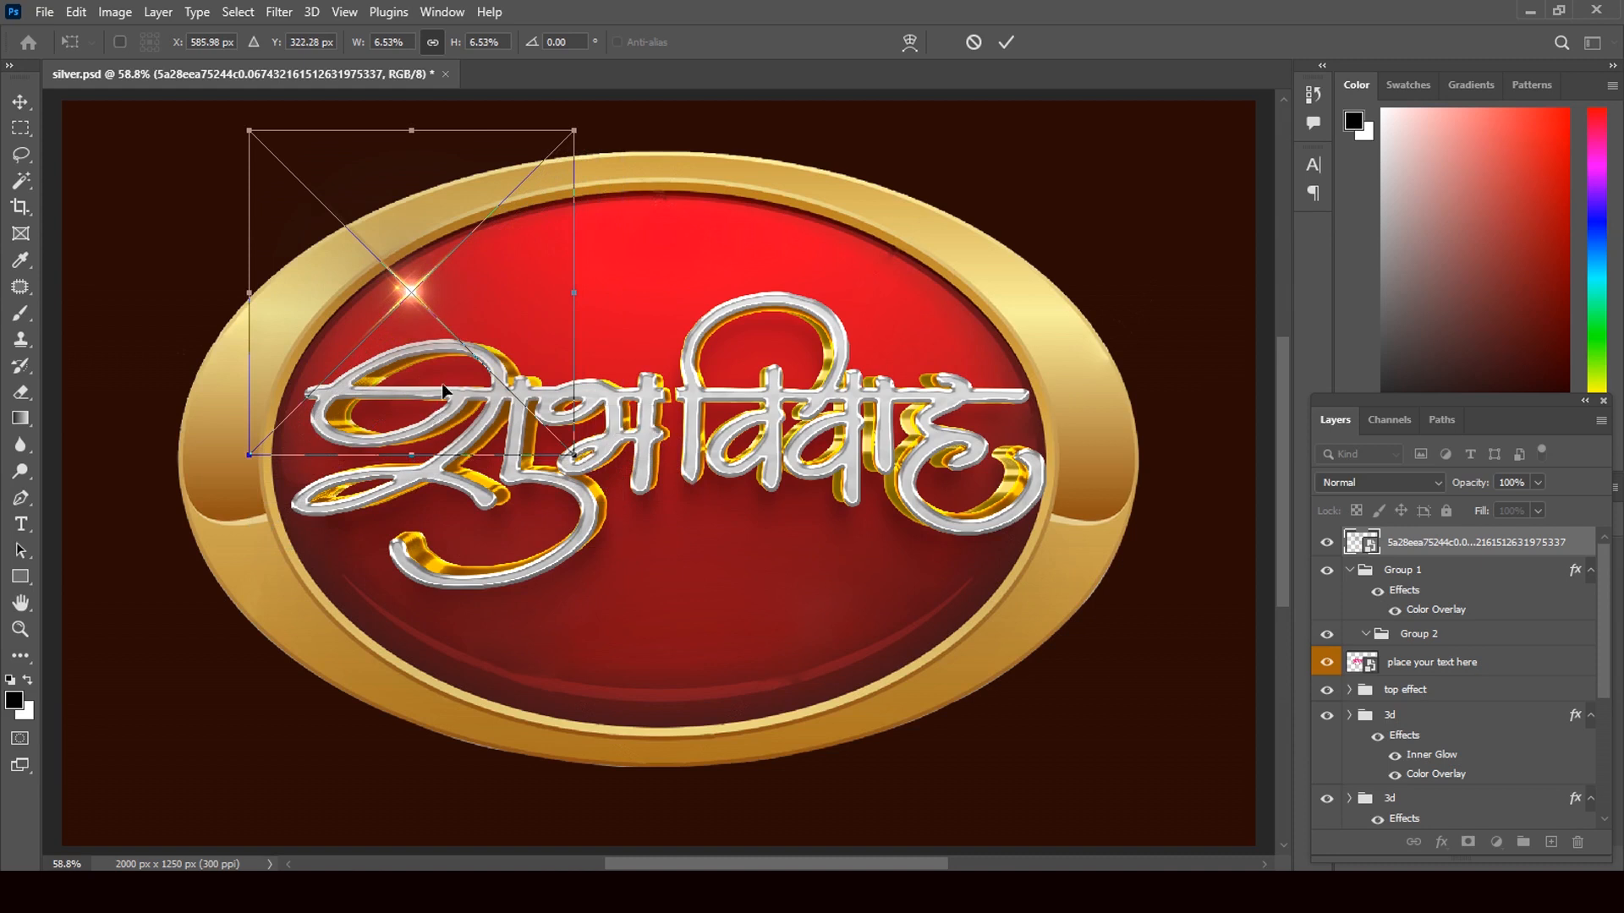
pyautogui.moveTo(452, 389); pyautogui.dragTo(475, 435)
pyautogui.click(20, 101)
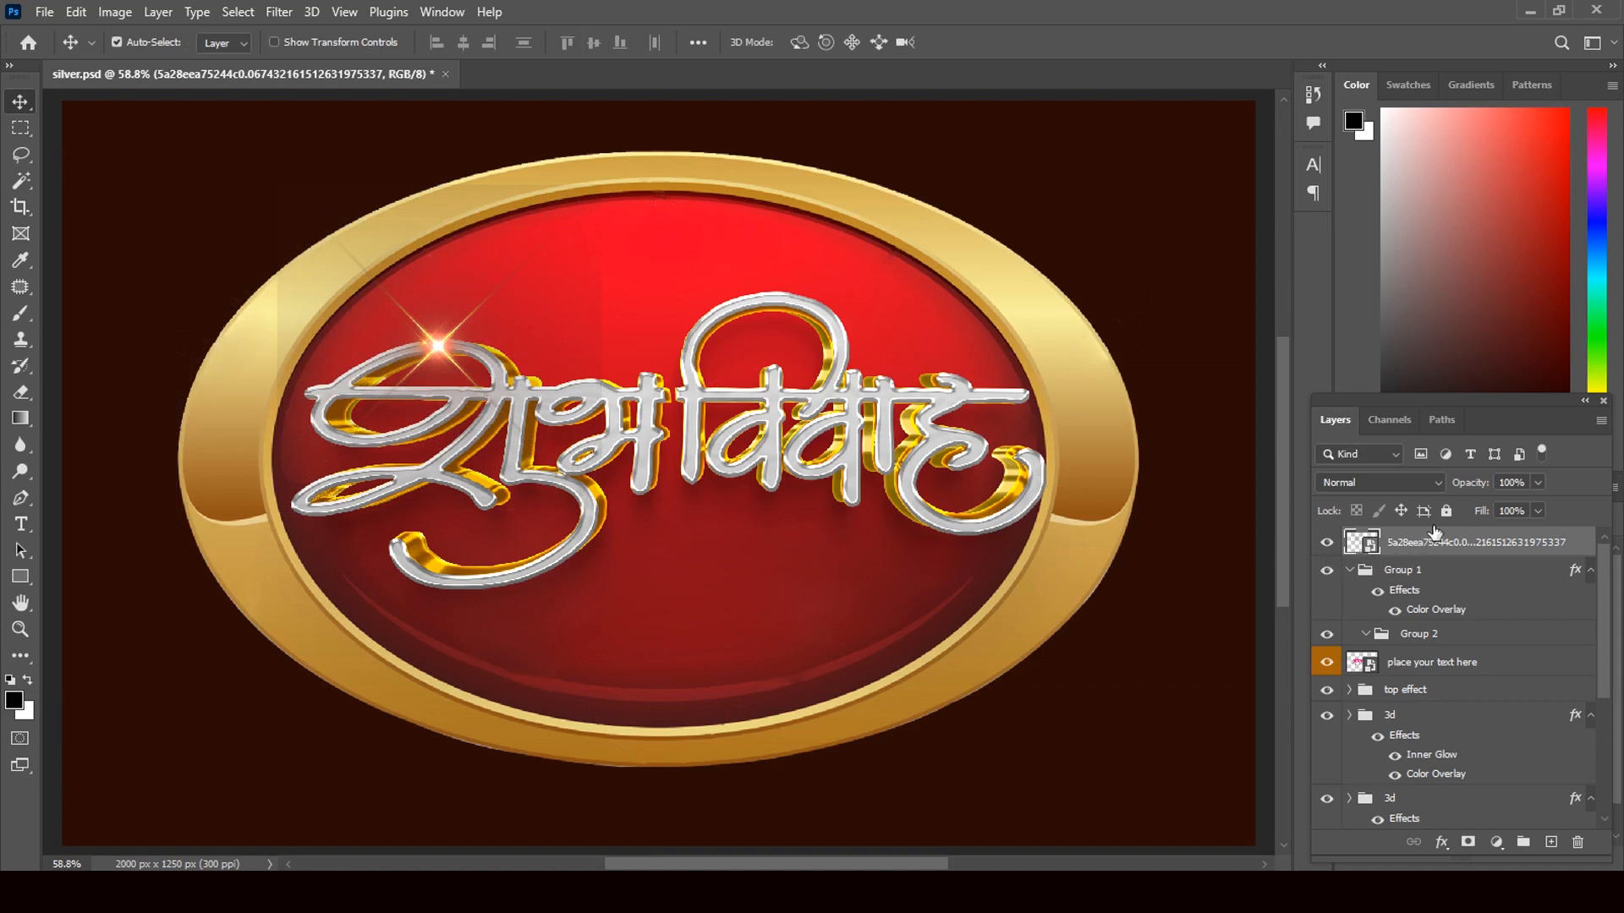
# - Blend the sparkle in Screen mode, then place copies over the middle letters, right end and lower-left curve
pyautogui.click(1436, 482)
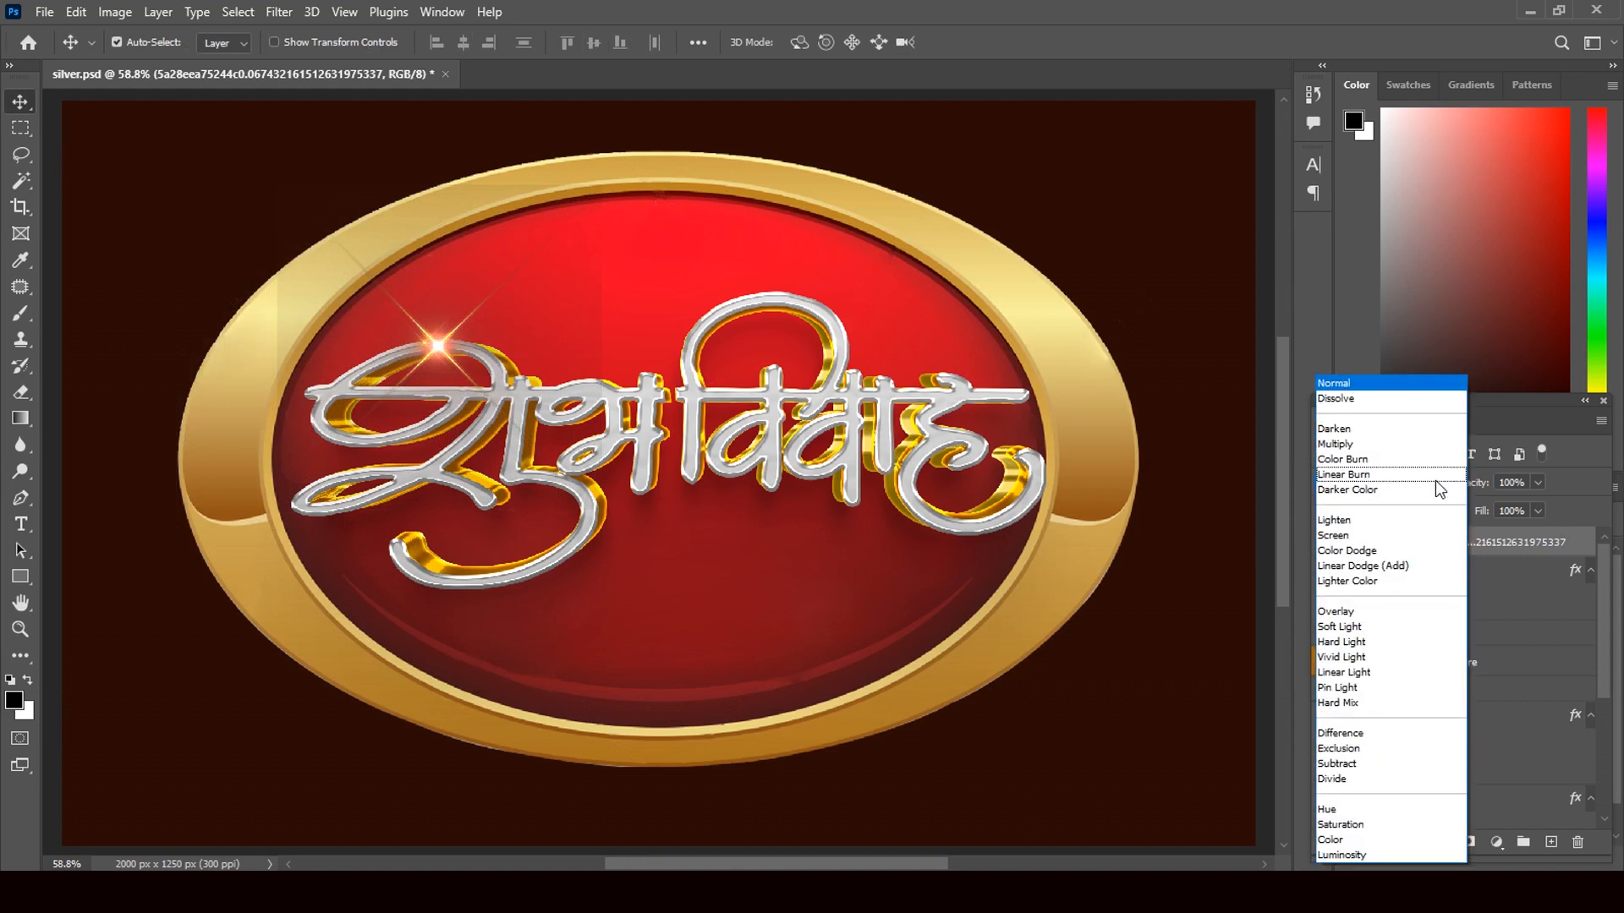
pyautogui.click(1363, 536)
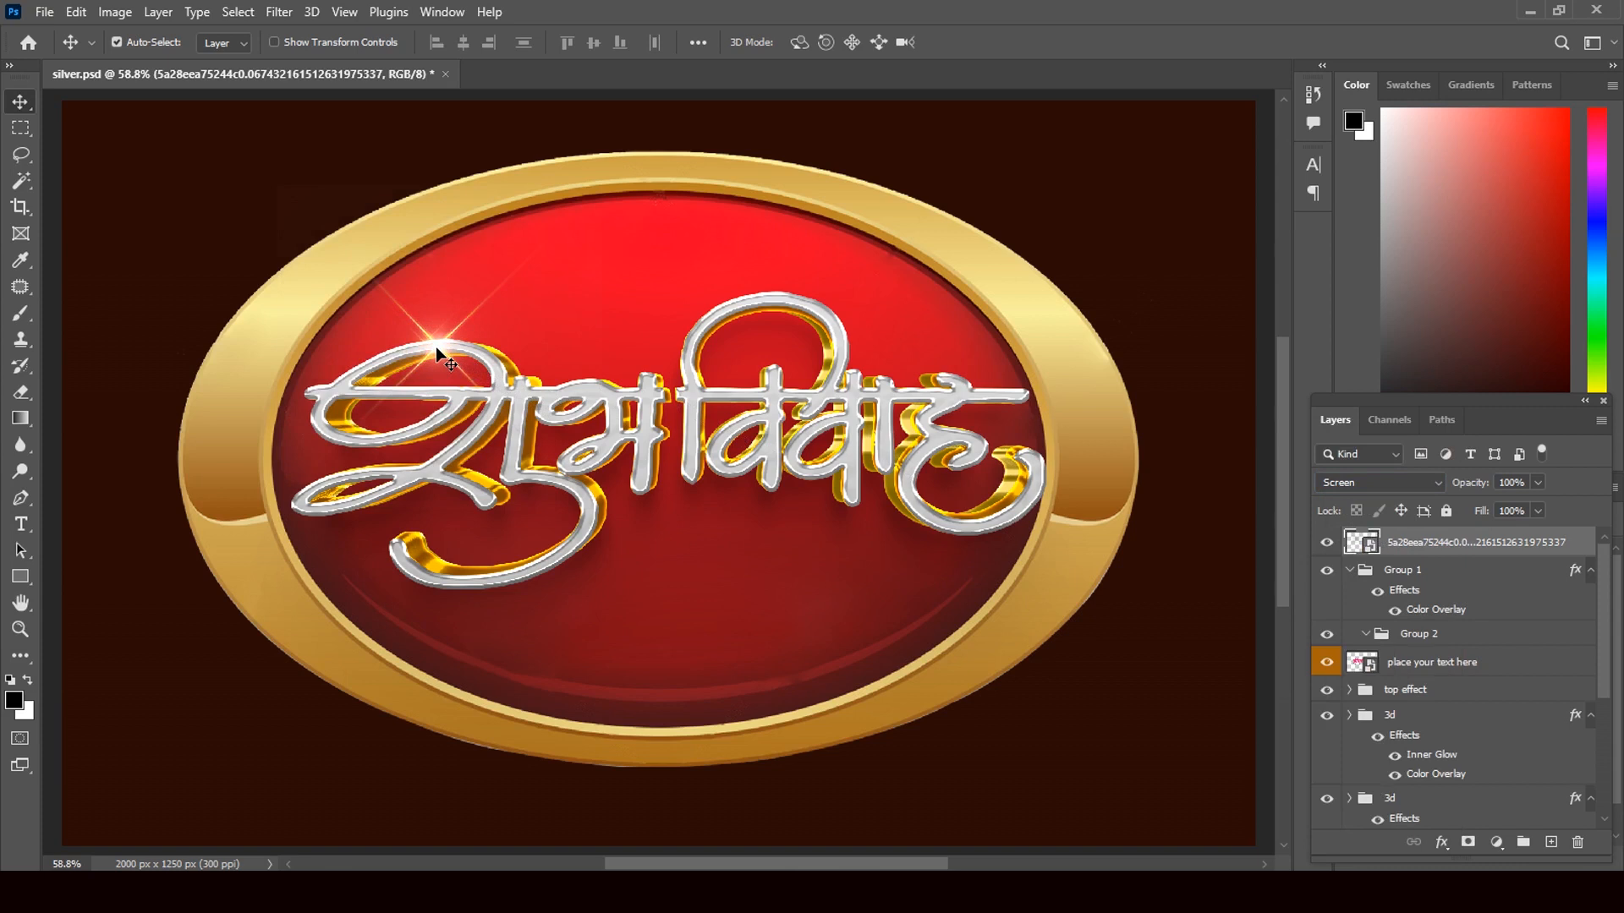
pyautogui.moveTo(439, 343); pyautogui.dragTo(749, 304)
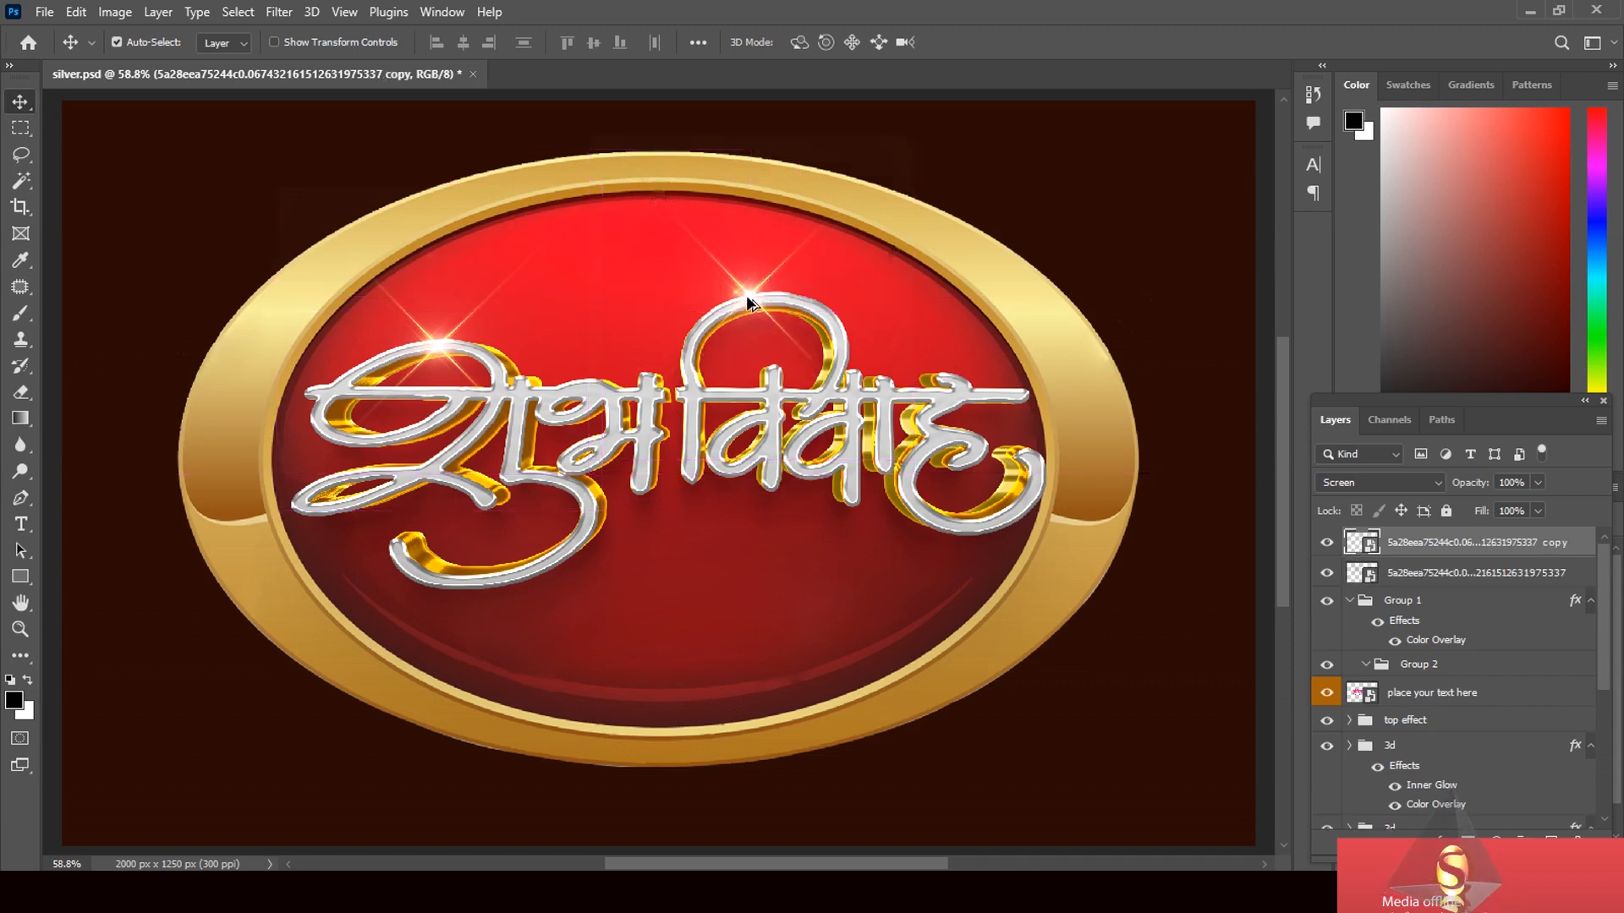
pyautogui.moveTo(907, 353); pyautogui.dragTo(983, 396)
pyautogui.moveTo(979, 393); pyautogui.dragTo(399, 546)
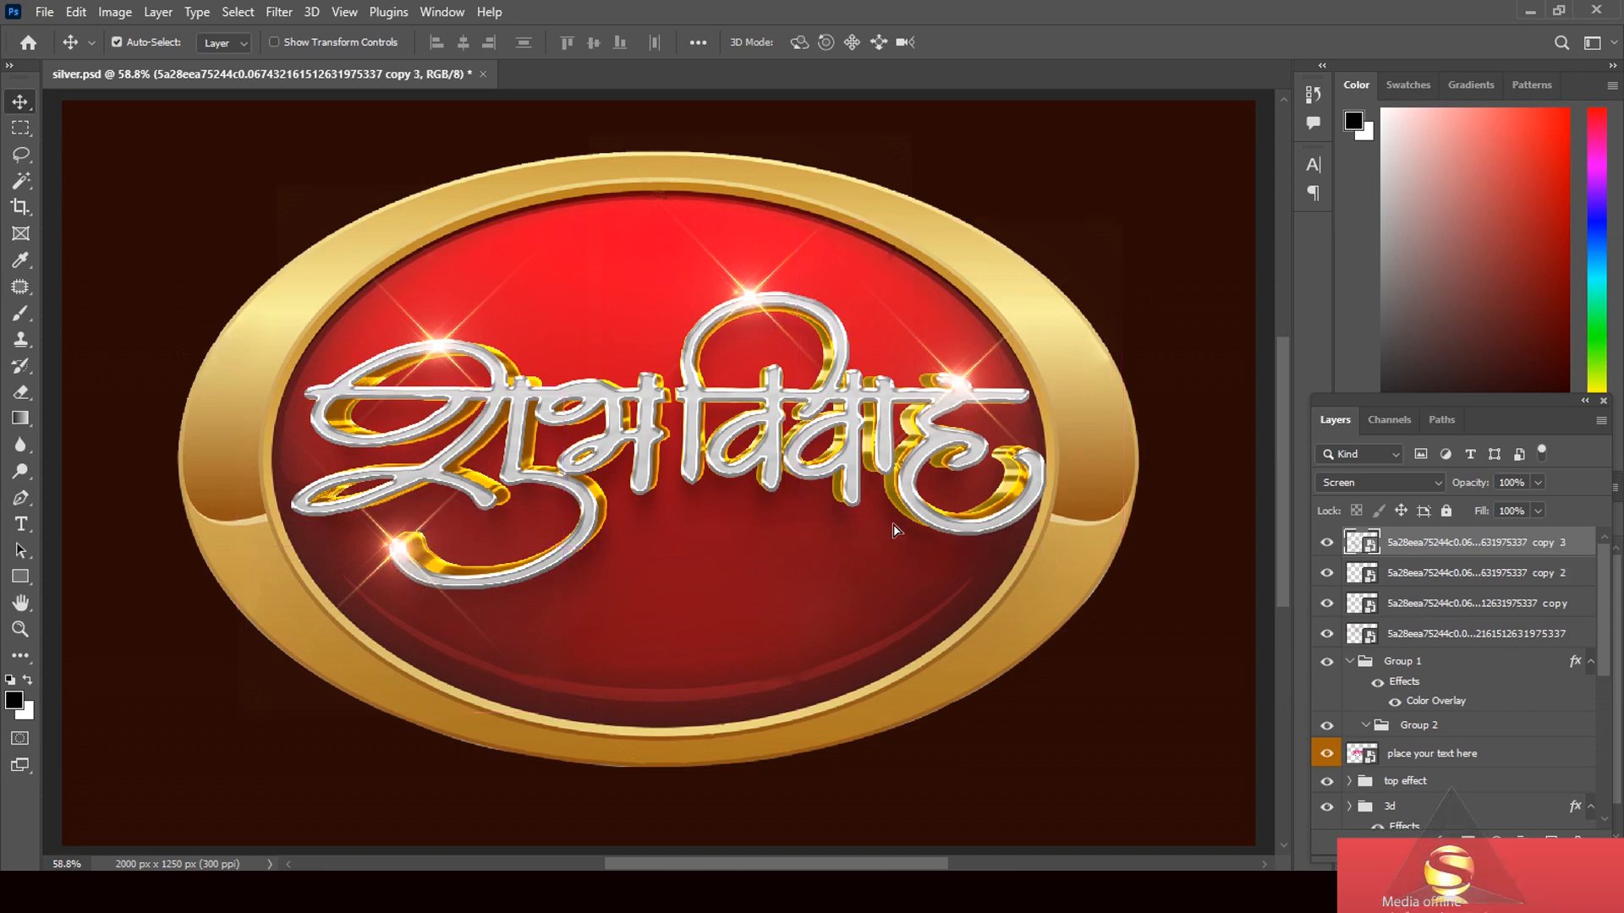
pyautogui.moveTo(396, 544); pyautogui.dragTo(935, 530)
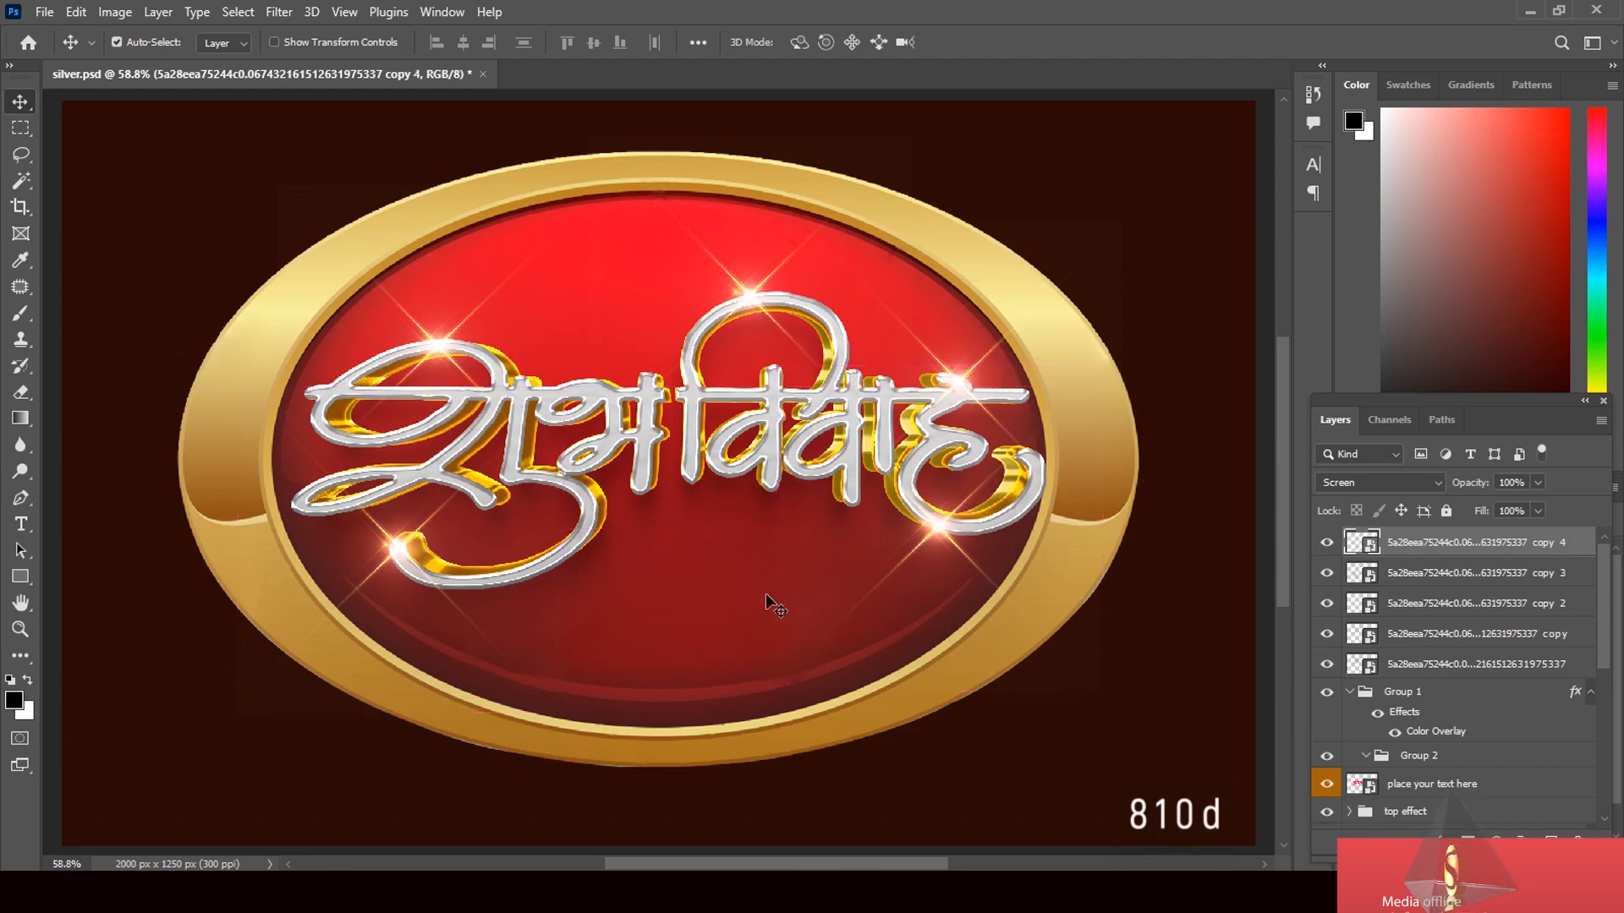